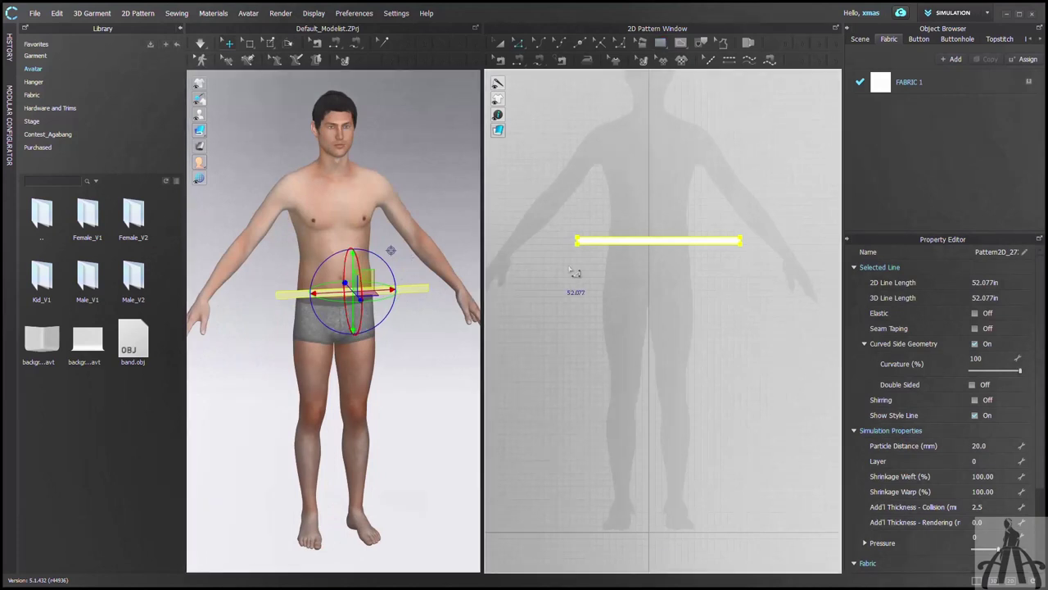
Step: Check the length of the waistband's upper edge and measure the avatar's waist circumference
left_click(655, 238)
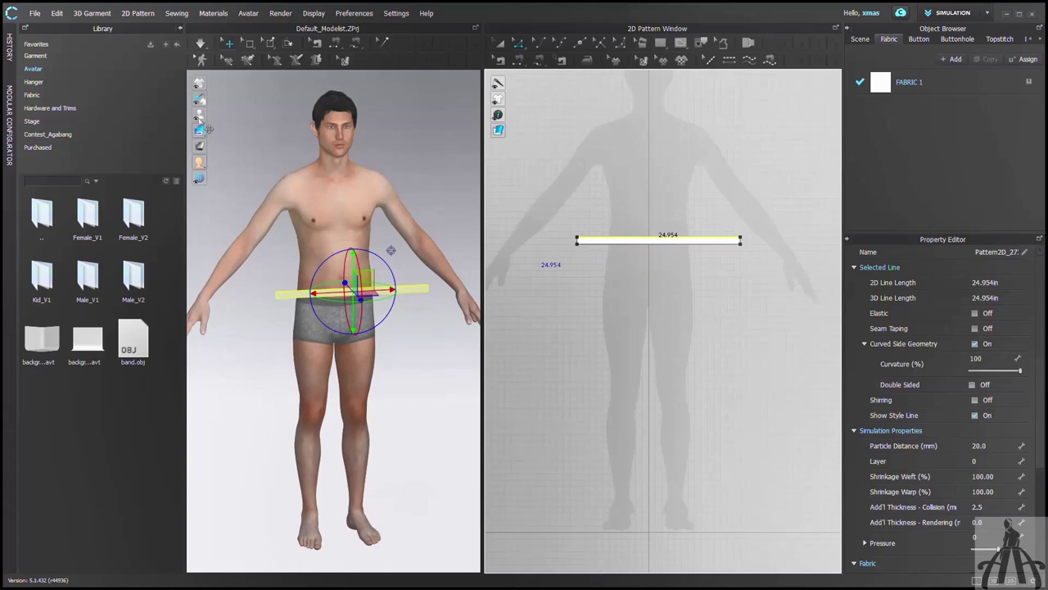
mouse_move(199, 118)
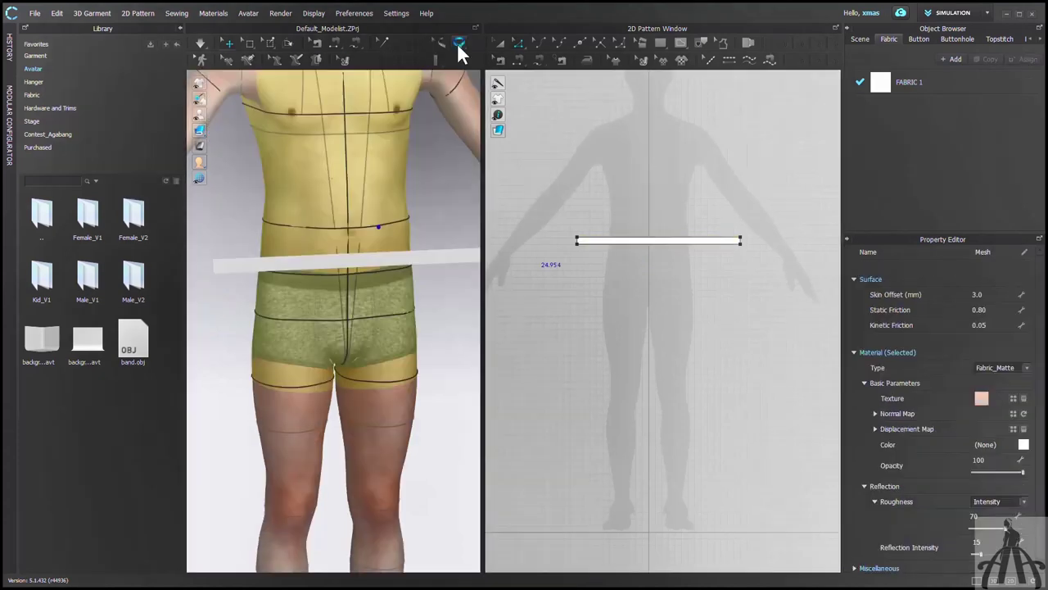
left_click(440, 43)
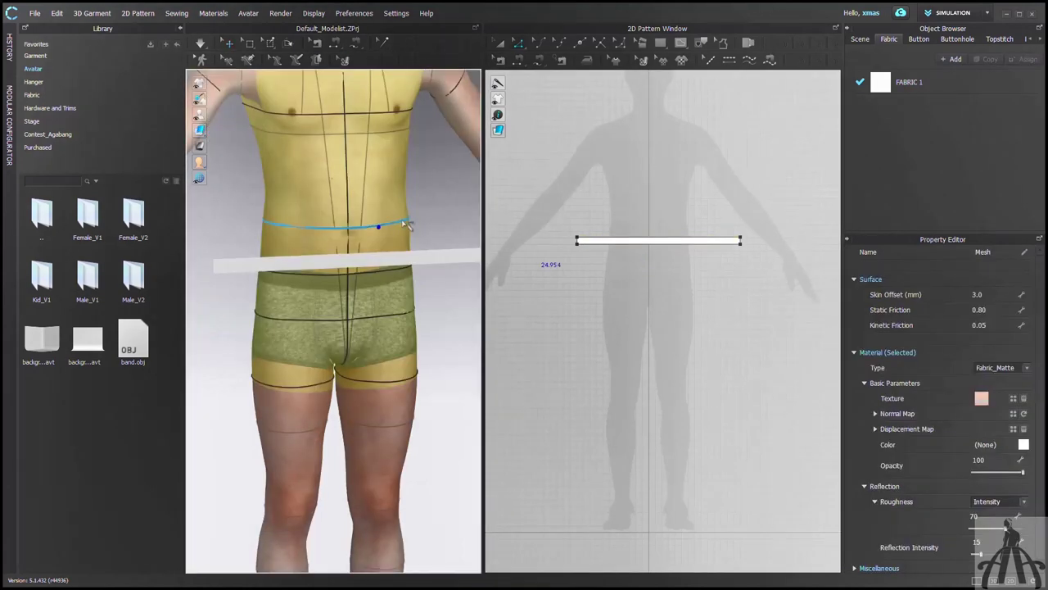
left_click(407, 224)
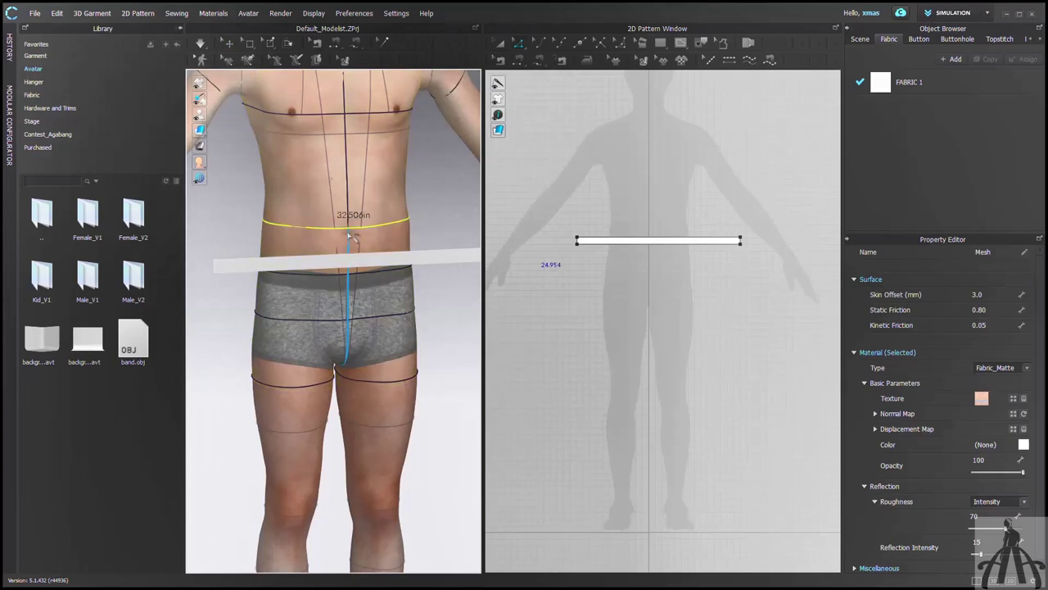
left_click(217, 129)
mouse_move(200, 114)
left_click(280, 113)
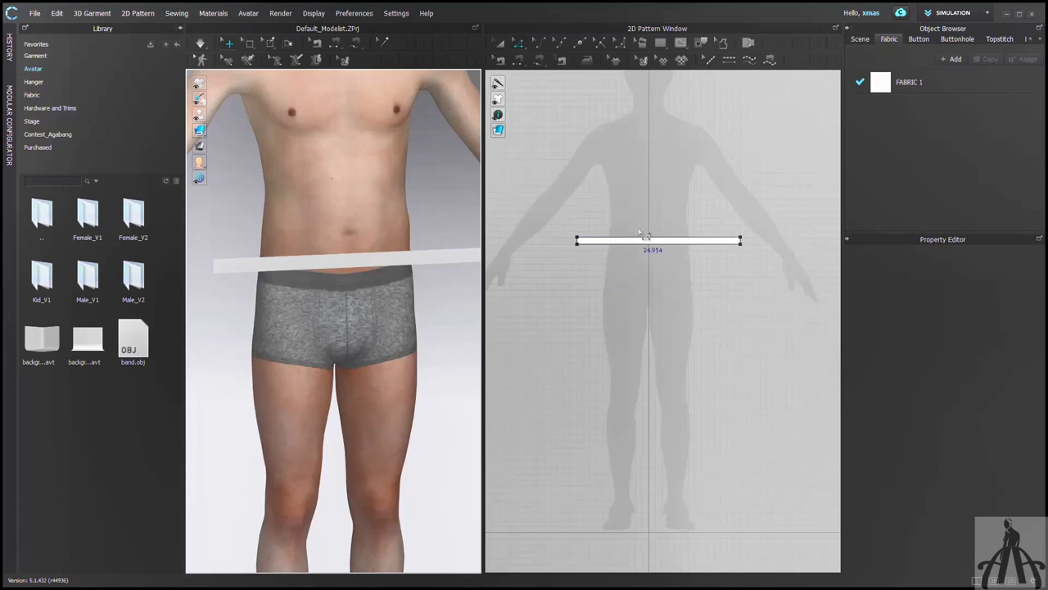
Step: Lengthen the waistband pattern by moving one short end outward by 6 in
left_click(651, 241)
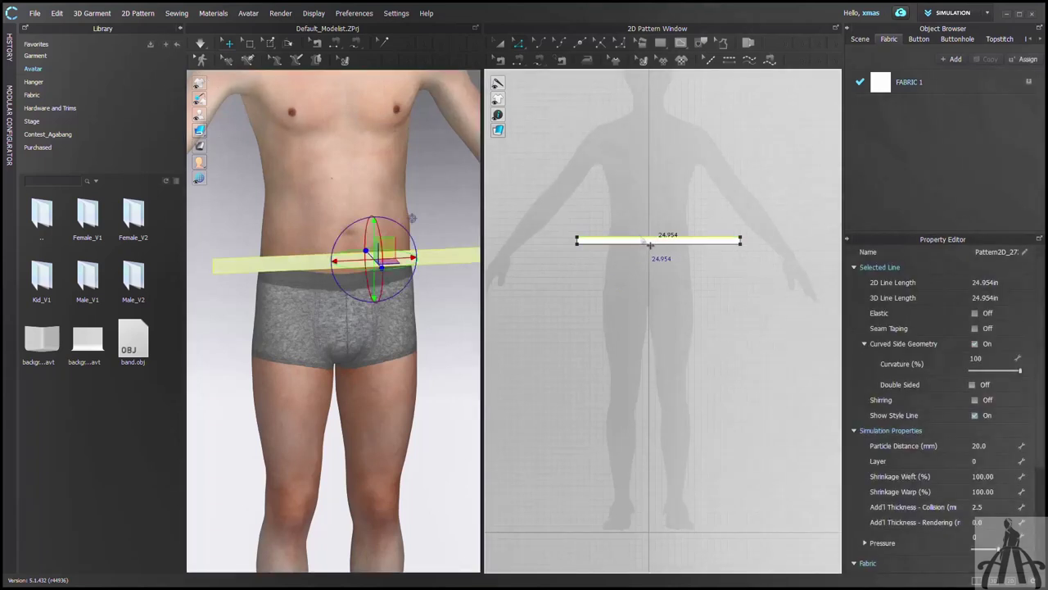
scroll(587, 244, "up", 3)
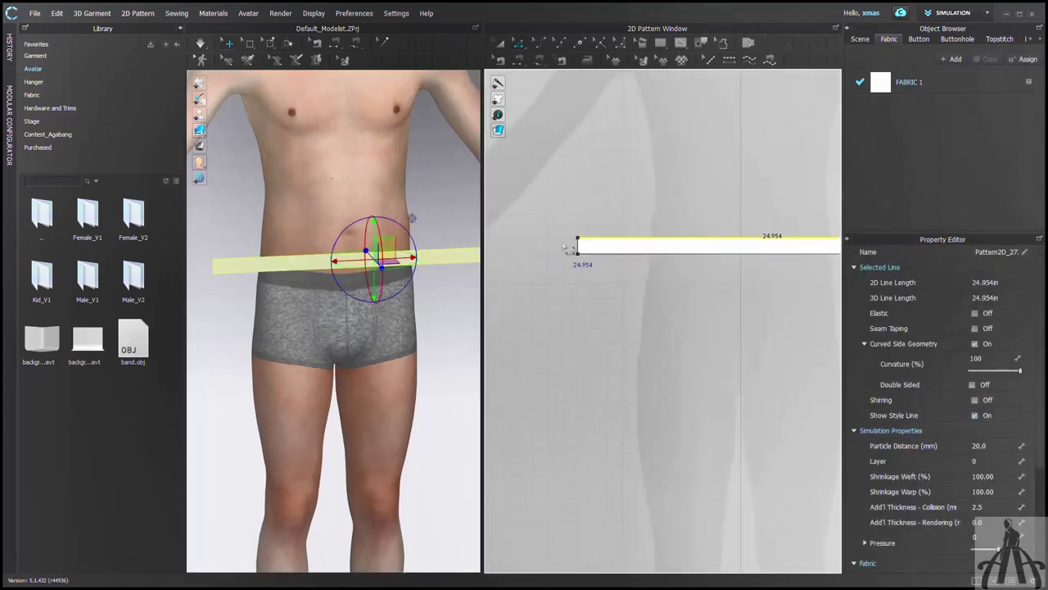
left_click_drag(578, 248, 561, 248)
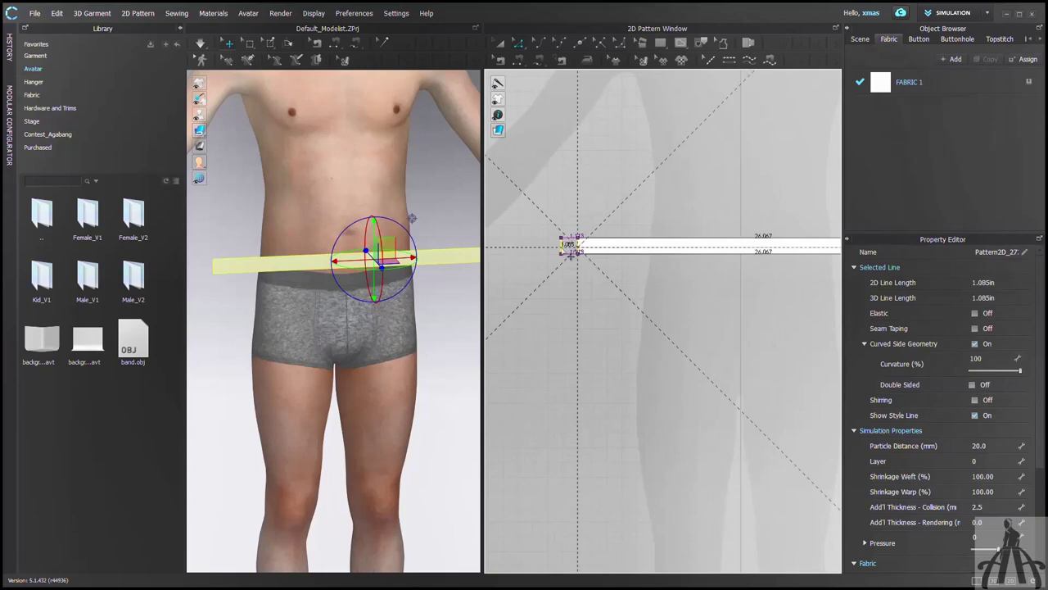
right_click(561, 249)
left_click(496, 321)
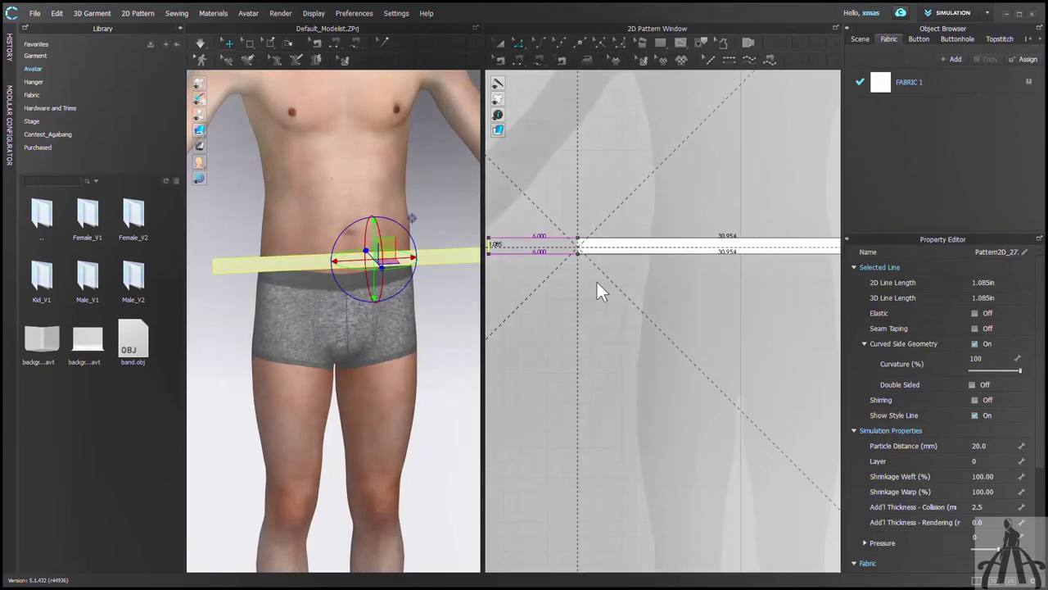
left_click(691, 244)
scroll(681, 245, "down", 2)
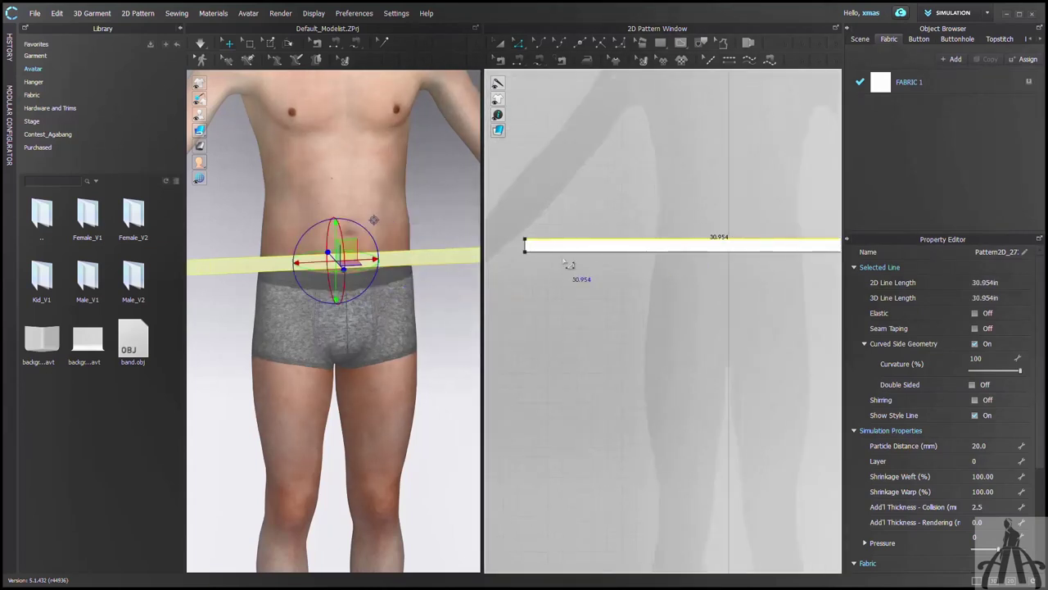
Step: Shorten the waistband by moving the same short end inward by 0.954 in
left_click(527, 248)
left_click_drag(544, 255, 536, 250)
right_click(536, 251)
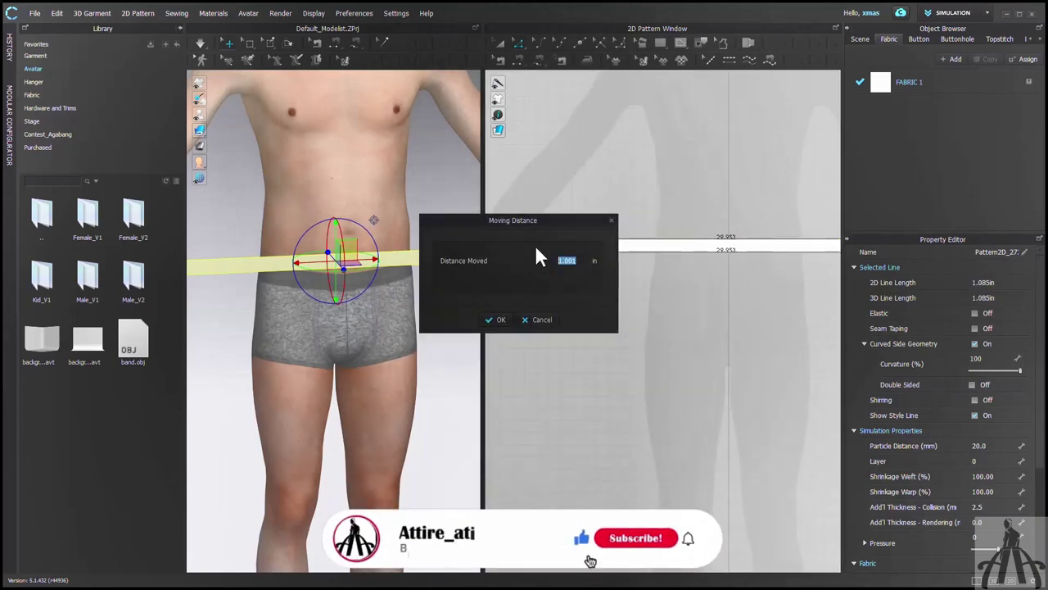
type(".954")
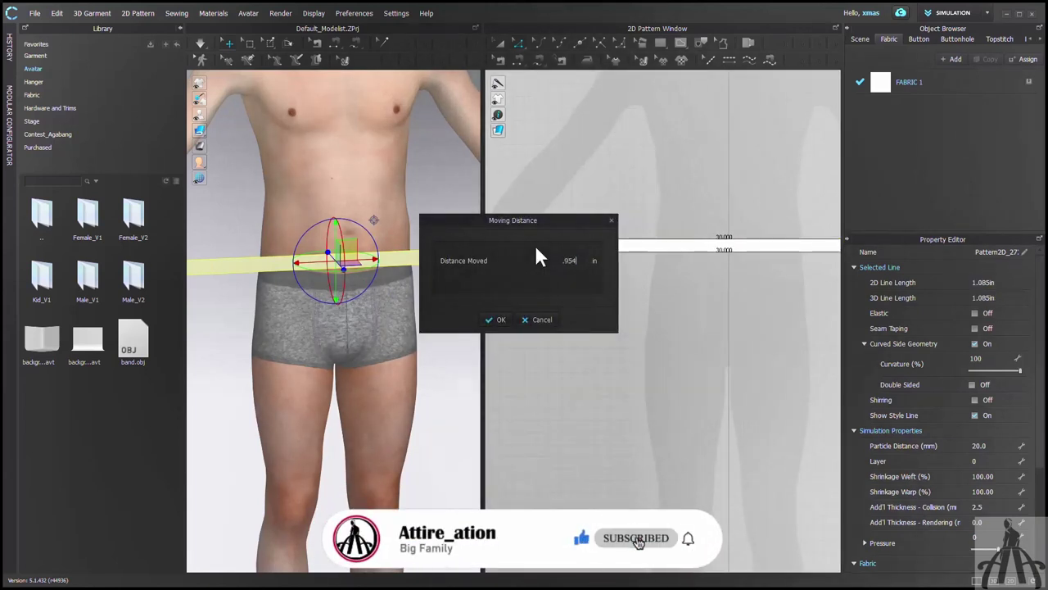
key("Return")
Step: Wrap the waistband around the avatar's waist using the front arrangement point, turn its opening to the front and lower it above the briefs
scroll(433, 270, "down", 2)
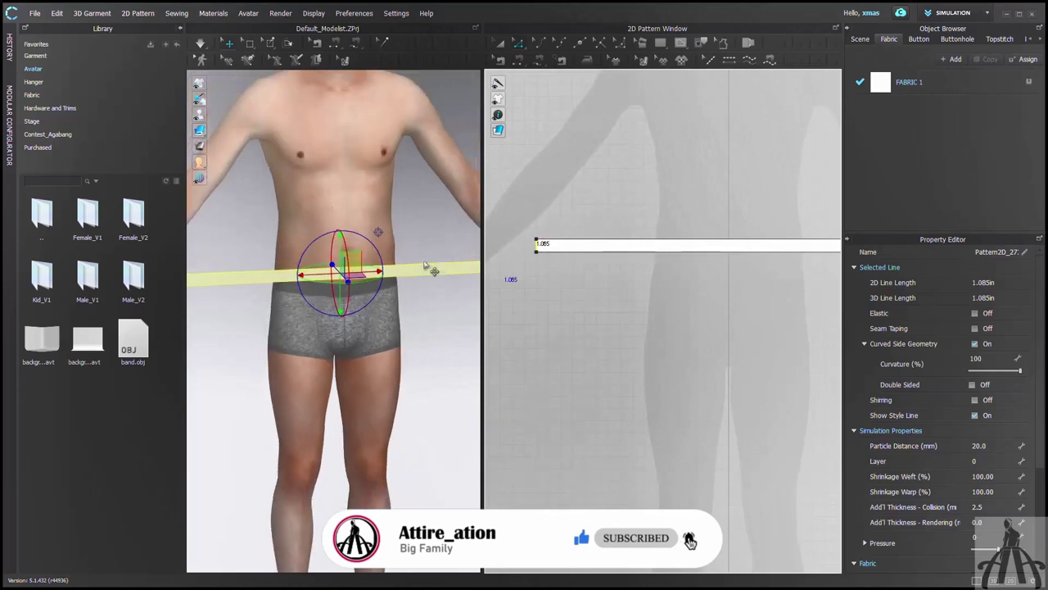
left_click(426, 262)
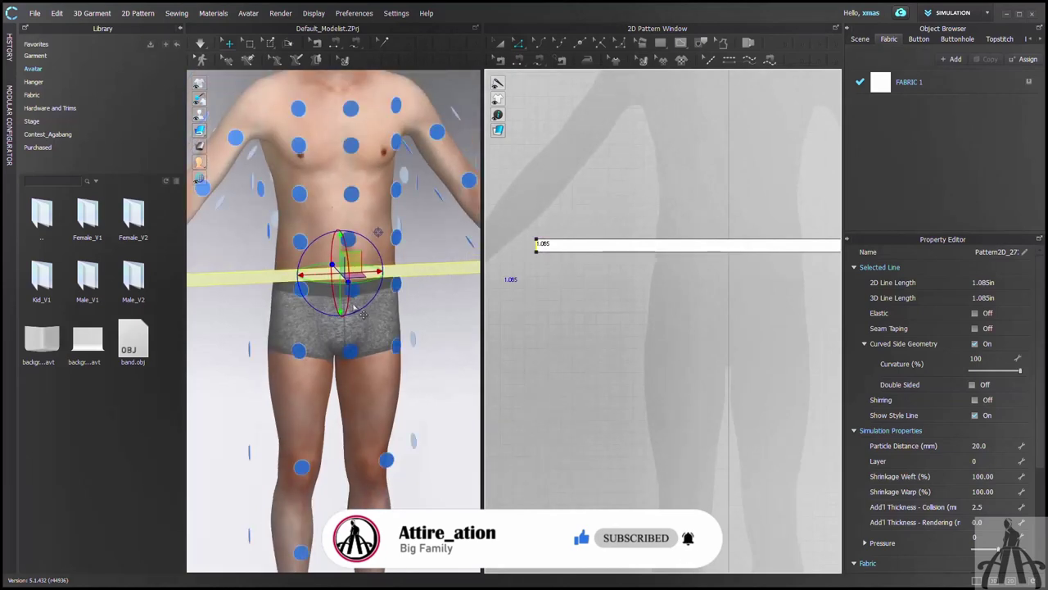
right_click_drag(354, 307, 389, 318)
left_click(345, 260)
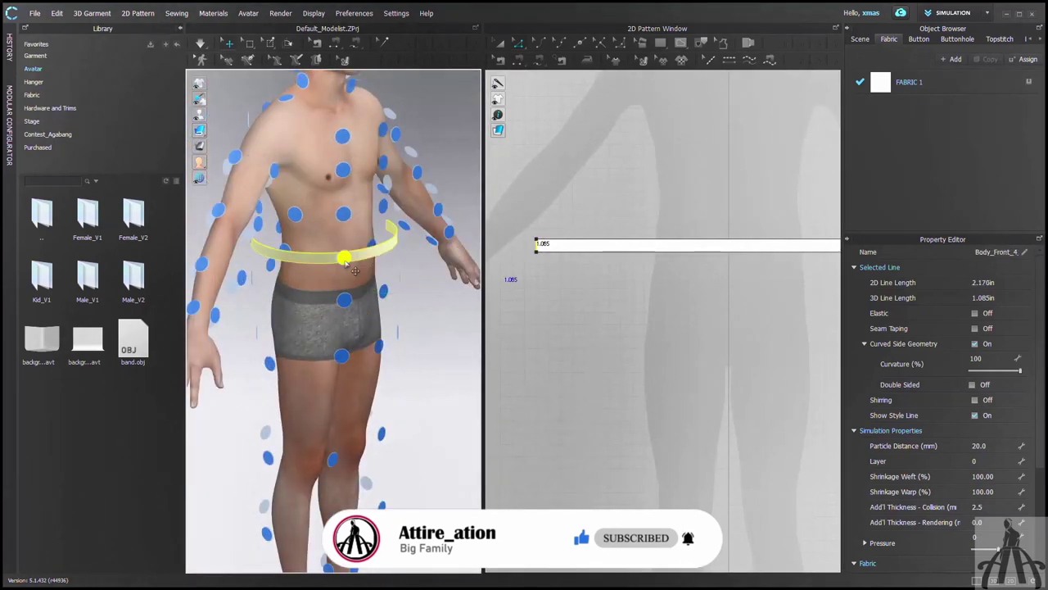
left_click(345, 261)
left_click_drag(350, 251, 129, 259)
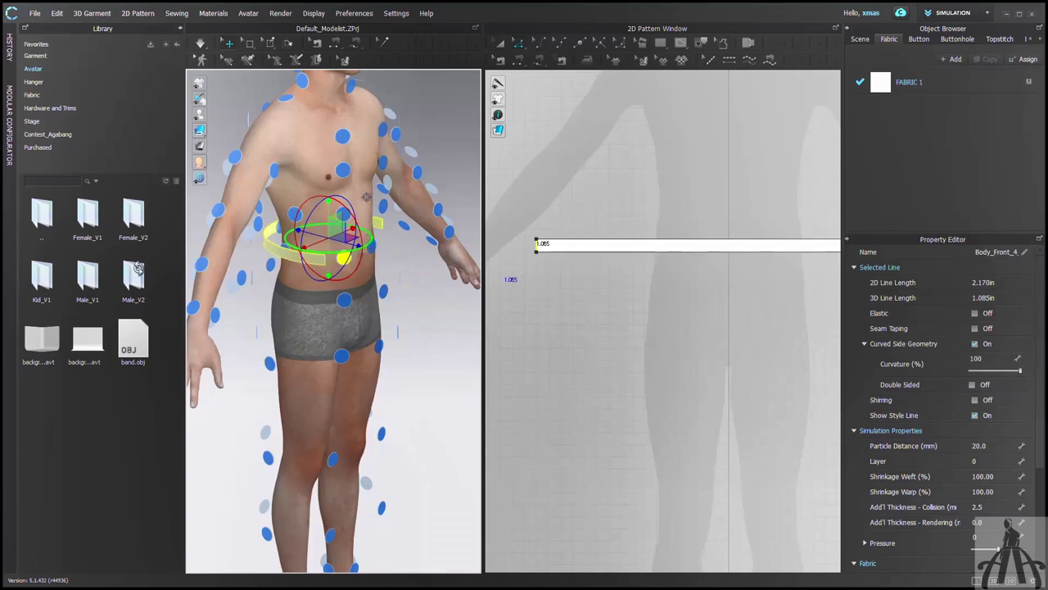
left_click_drag(328, 206, 328, 240)
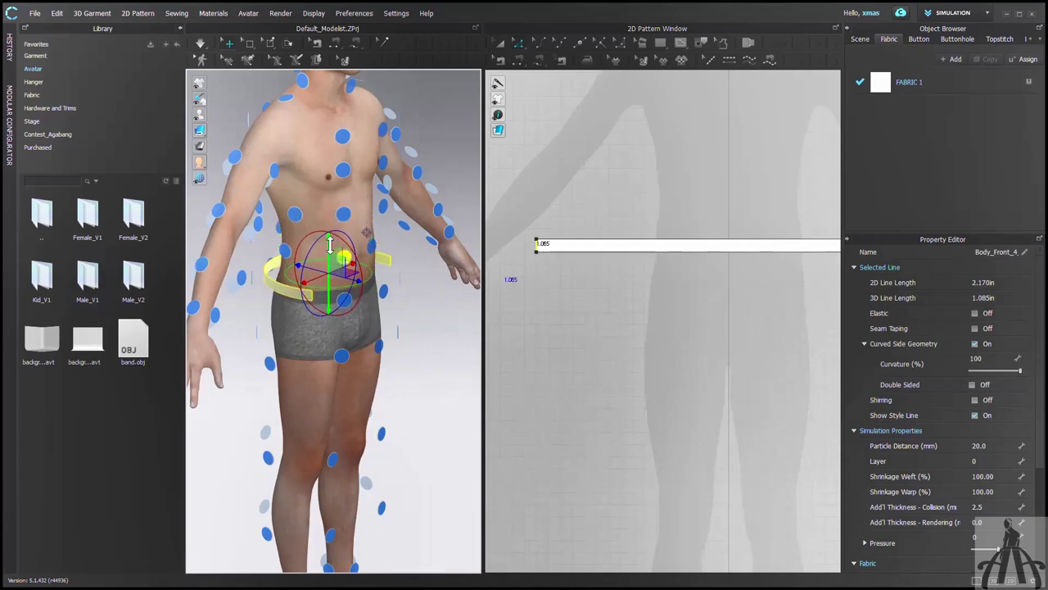
Step: Sew the waistband's two short ends together and start the simulation
mouse_move(306, 295)
right_mouse_down()
mouse_move(267, 283)
mouse_move(315, 282)
right_mouse_up()
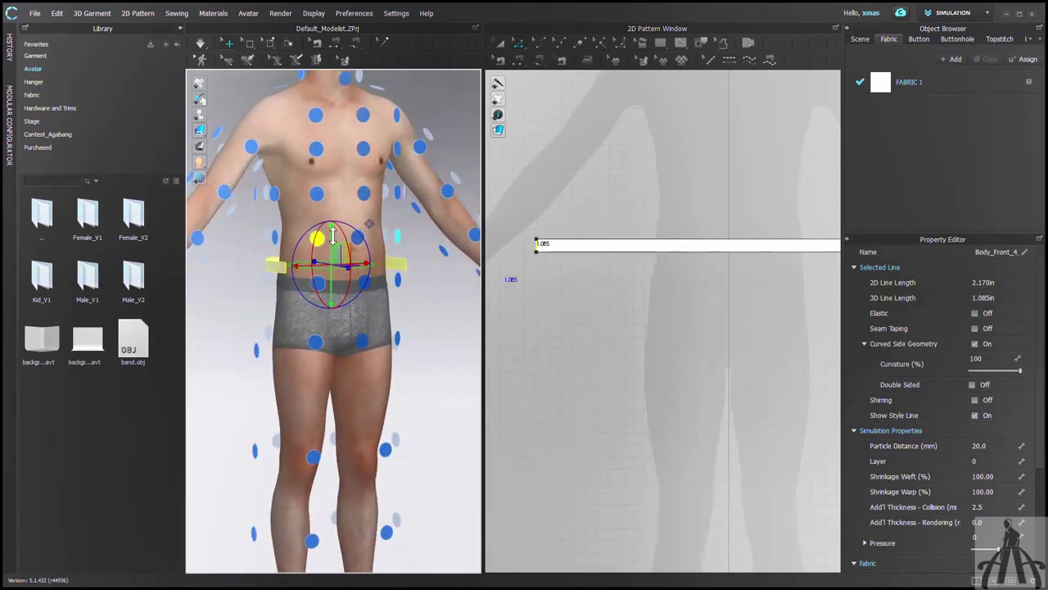
key("shift+f")
left_click(528, 258)
left_click(762, 258)
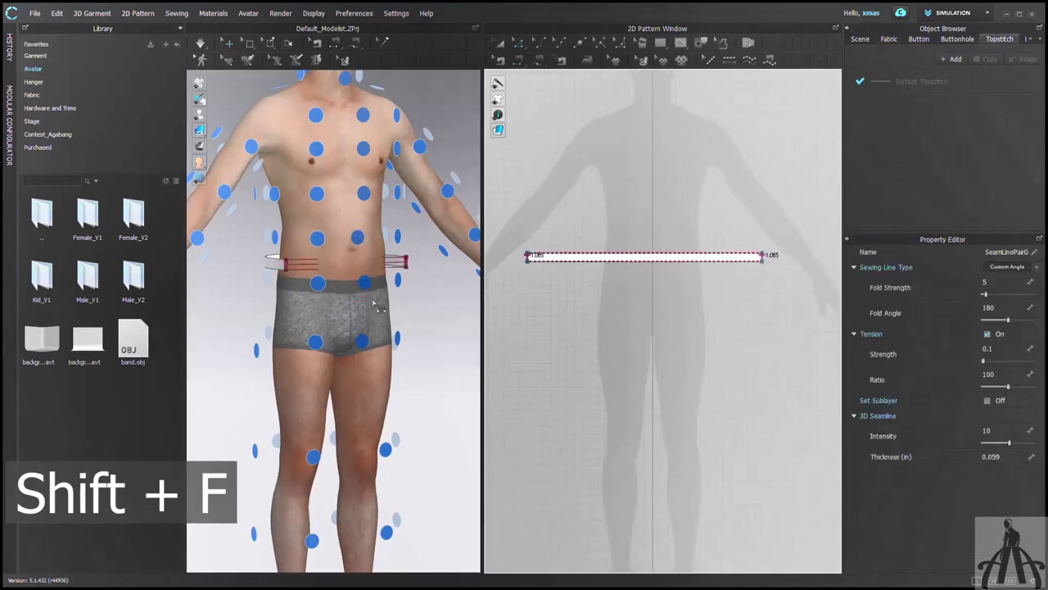
key("space")
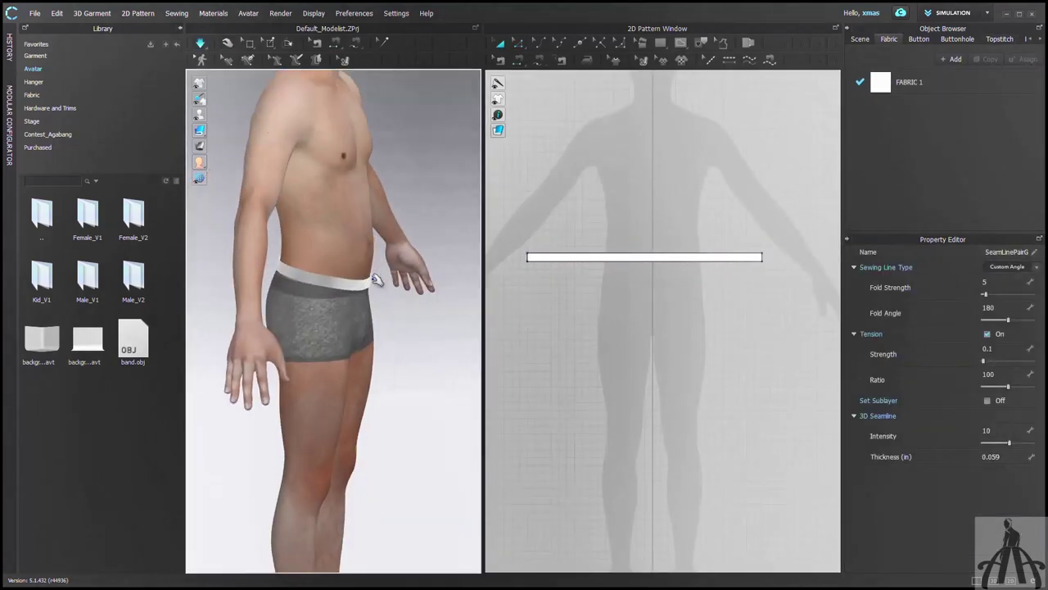
Step: Pull the simulated waistband up around the avatar's waist, check its seam and stop the simulation
right_click_drag(377, 281, 348, 281)
left_click_drag(352, 278, 370, 274)
right_click_drag(370, 274, 352, 277)
mouse_move(387, 280)
left_mouse_down()
mouse_move(435, 265)
mouse_move(379, 271)
left_mouse_up()
key("b")
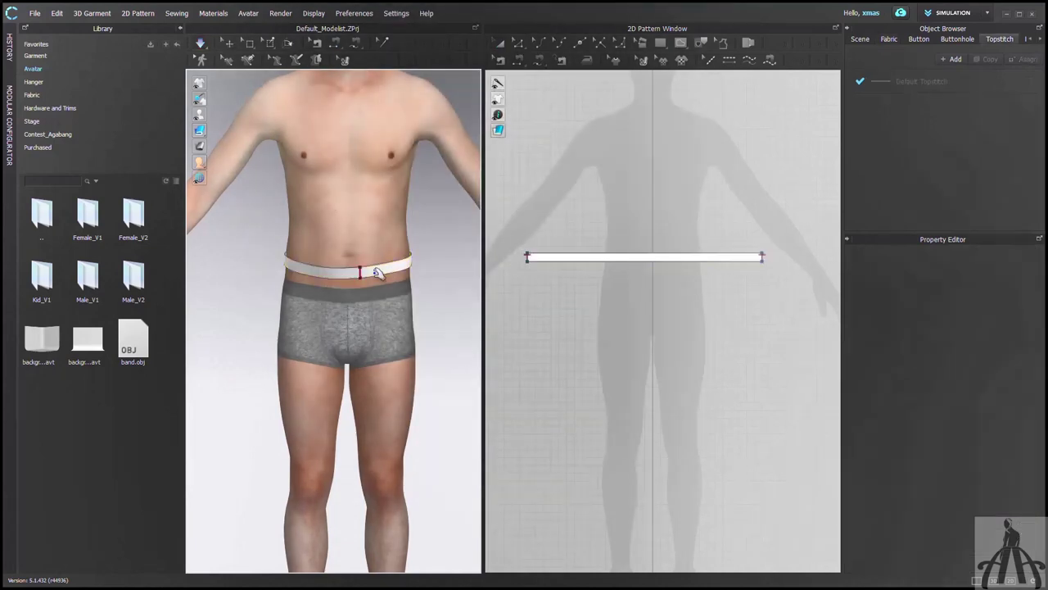
key("q")
key("space")
Step: Shift the waistband back toward the avatar's body in a side view and simulate it again
left_click(377, 269)
right_click_drag(376, 271, 375, 283)
left_click_drag(397, 285, 324, 283)
right_click_drag(372, 274, 303, 295)
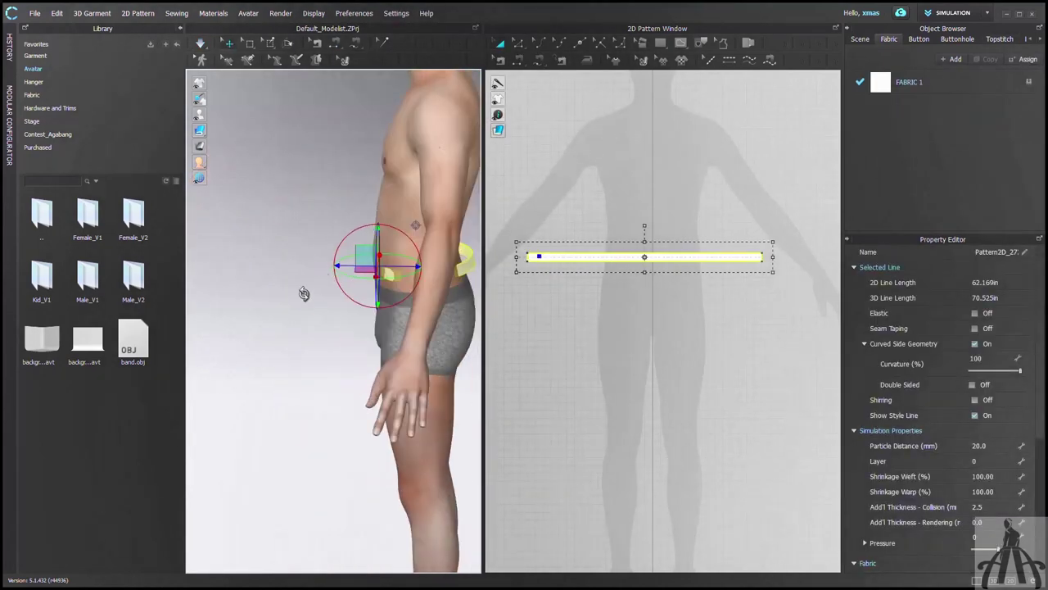
left_click_drag(339, 267, 360, 290)
key("space")
Step: Pull the waistband around the waist while it simulates, and stop the simulation
right_click_drag(360, 290, 389, 332)
left_click_drag(415, 281, 471, 282)
right_click_drag(471, 283, 447, 303)
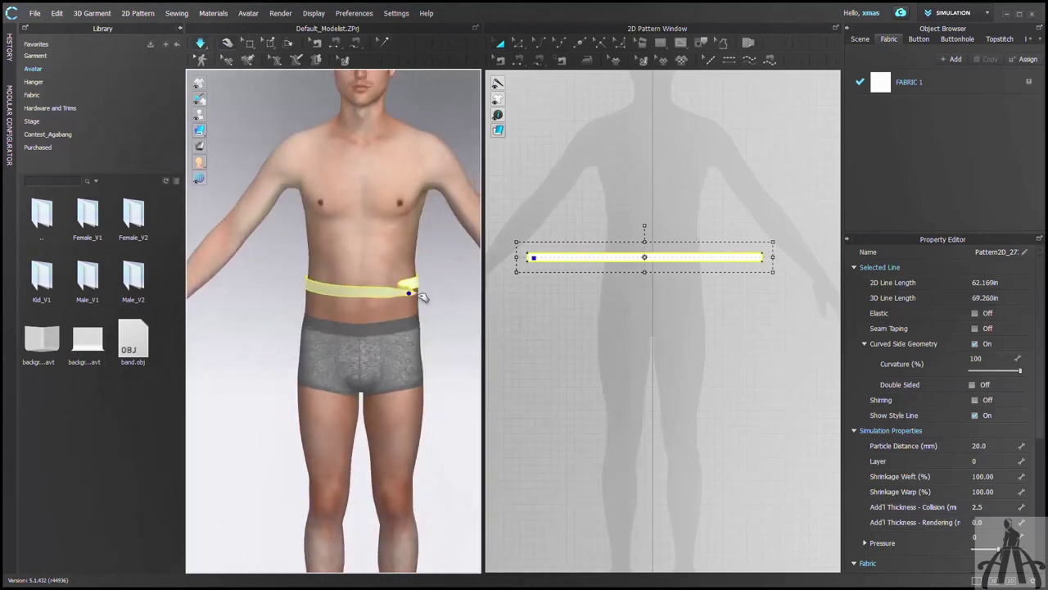
left_click_drag(414, 291, 377, 283)
key("space")
Step: Lower the waistband slightly, adjust its front-to-back position and simulate it so it wraps the waist closely
right_click_drag(380, 282, 395, 275)
left_click_drag(376, 256, 382, 276)
key("space")
key("space")
right_click_drag(397, 278, 335, 284)
left_click_drag(346, 283, 343, 288)
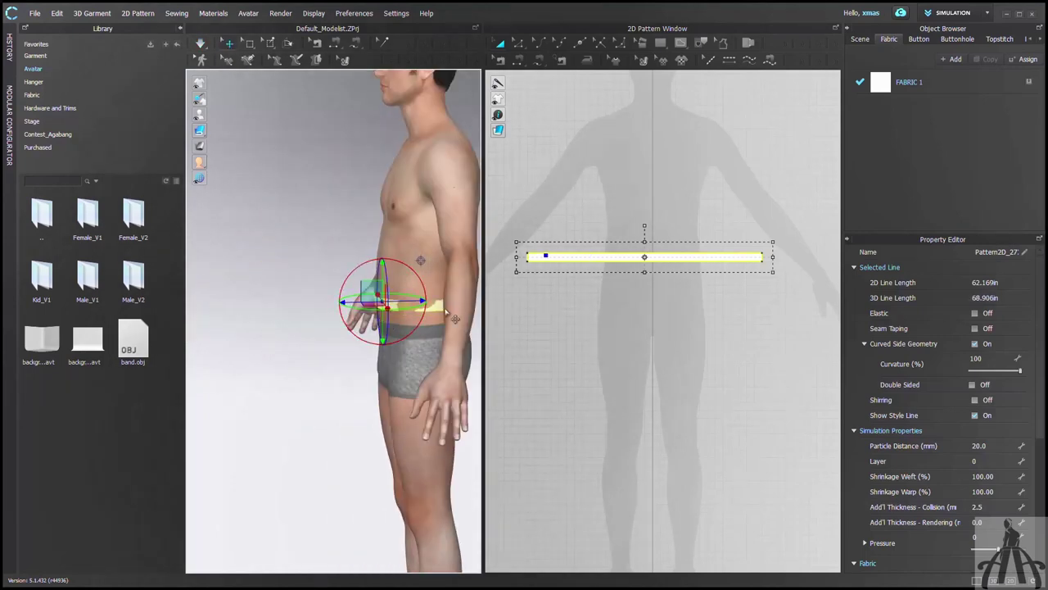
right_click_drag(452, 317, 494, 328)
key("space")
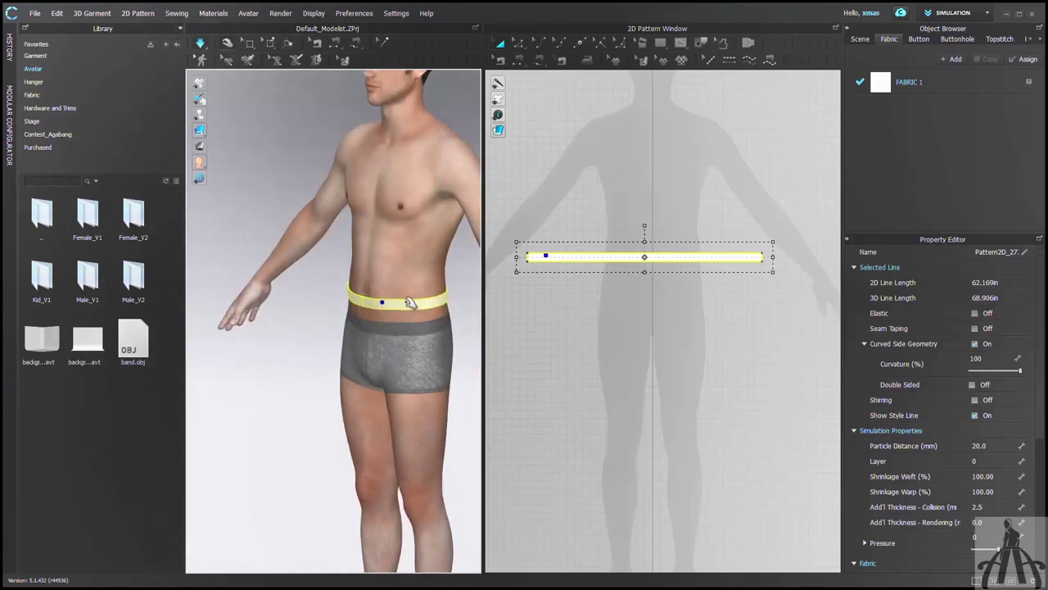
Step: Freeze the fitted waistband on the avatar
right_click_drag(402, 320, 443, 316)
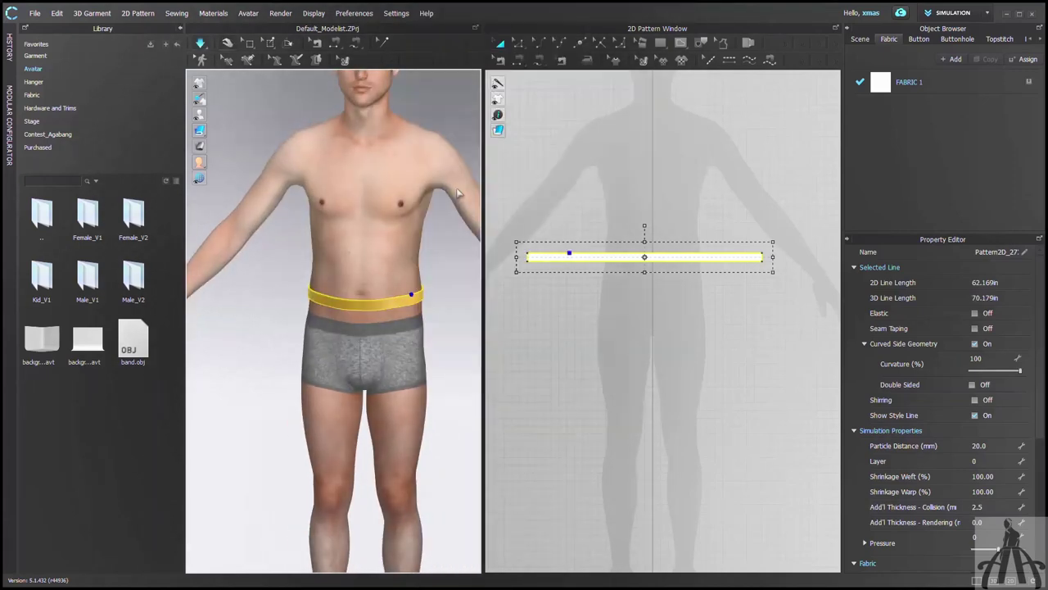
right_click(407, 293)
left_click(446, 274)
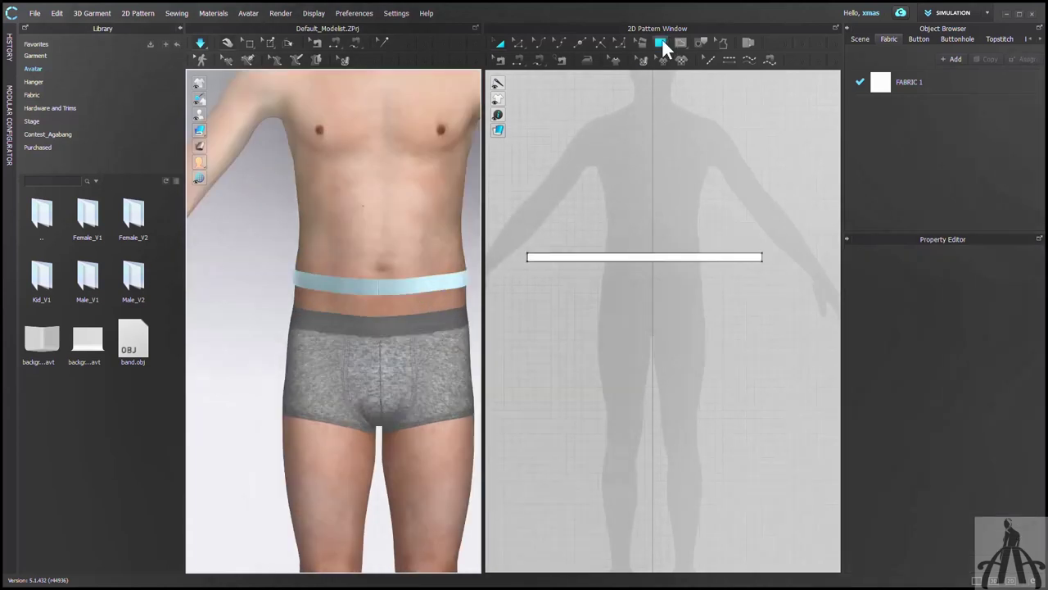
Step: Create a rectangular pattern piece 32 in wide and 45 in high
left_click(661, 43)
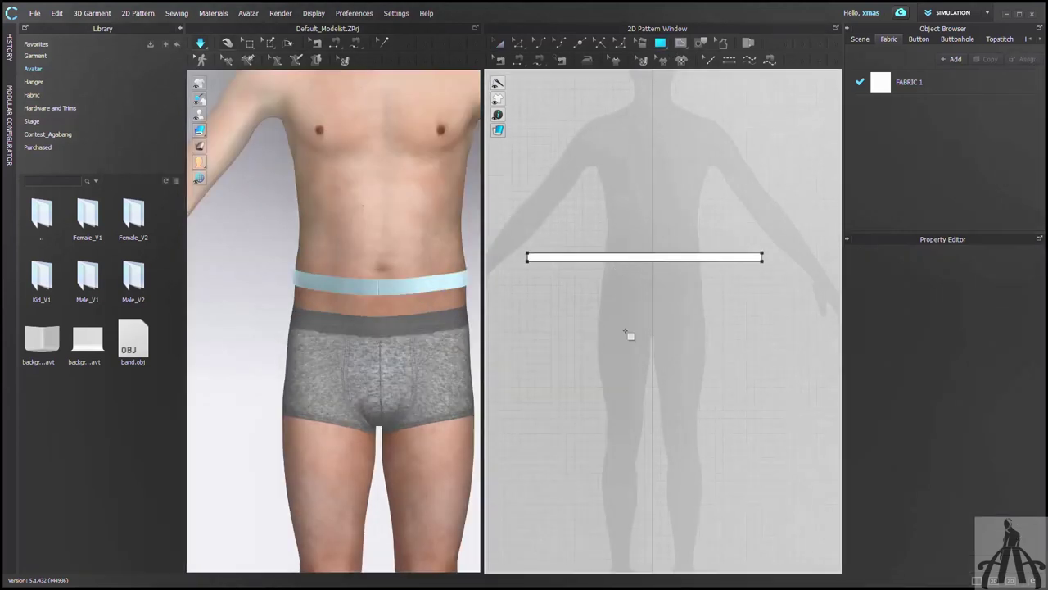
left_click(610, 358)
double_click(555, 234)
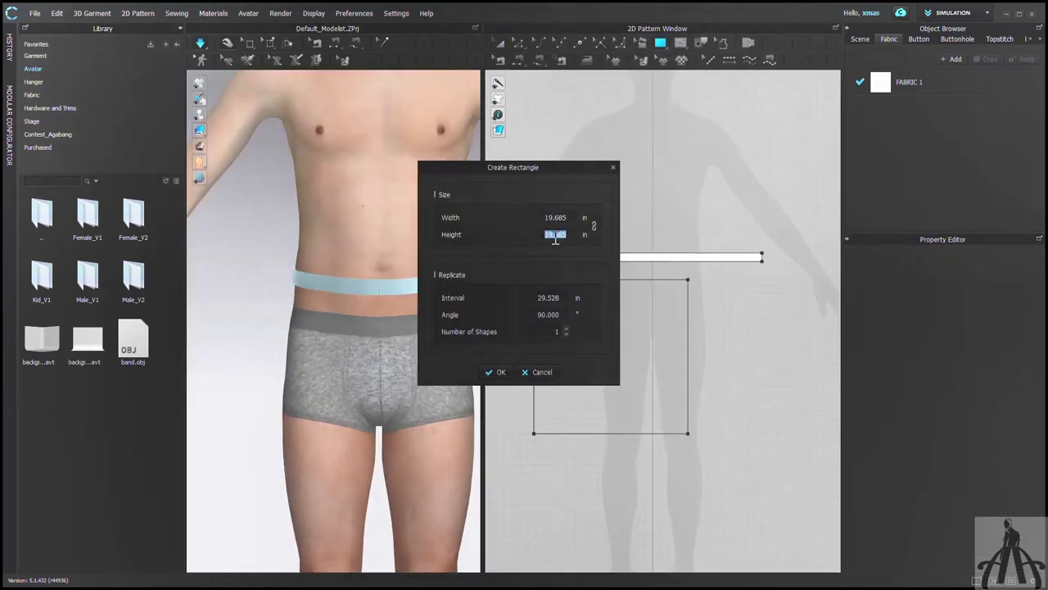
type("45")
double_click(555, 218)
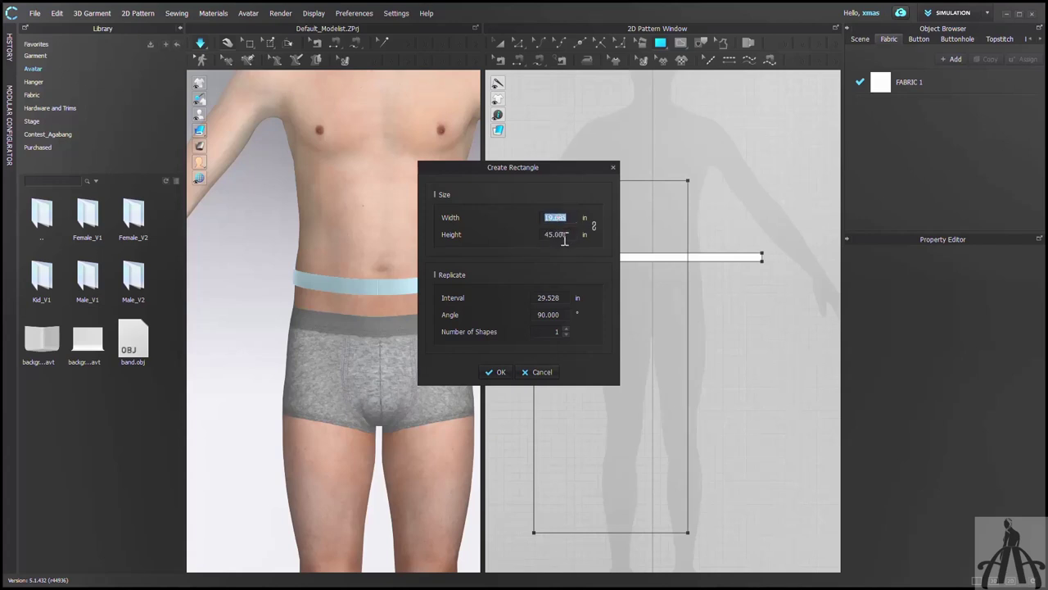
type("32")
left_click(500, 371)
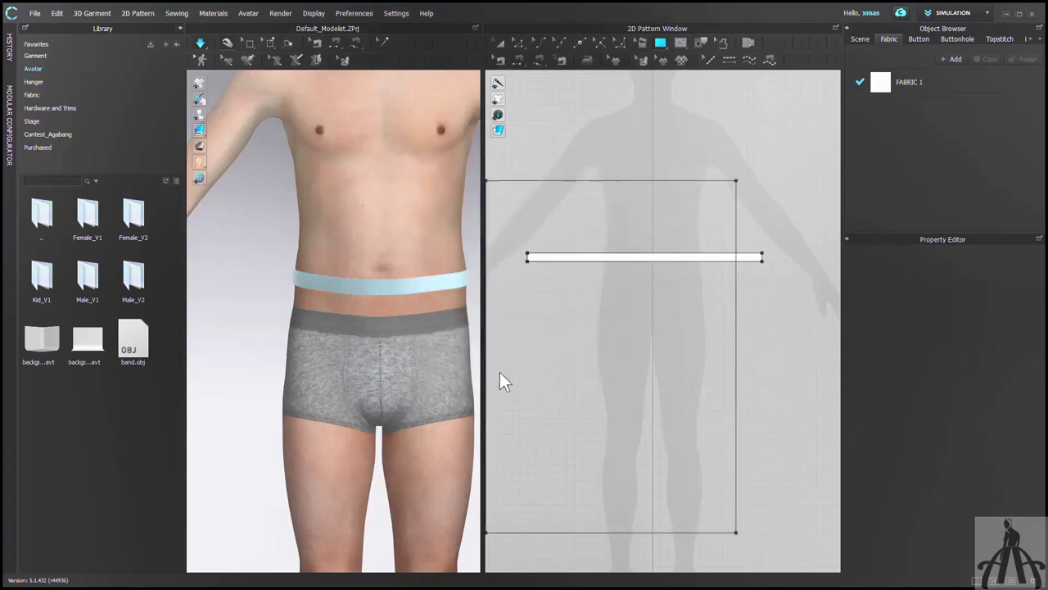
Step: Place the rectangle just below the waistband pattern in 2D and lower it in front of the avatar's legs in 3D
key("a")
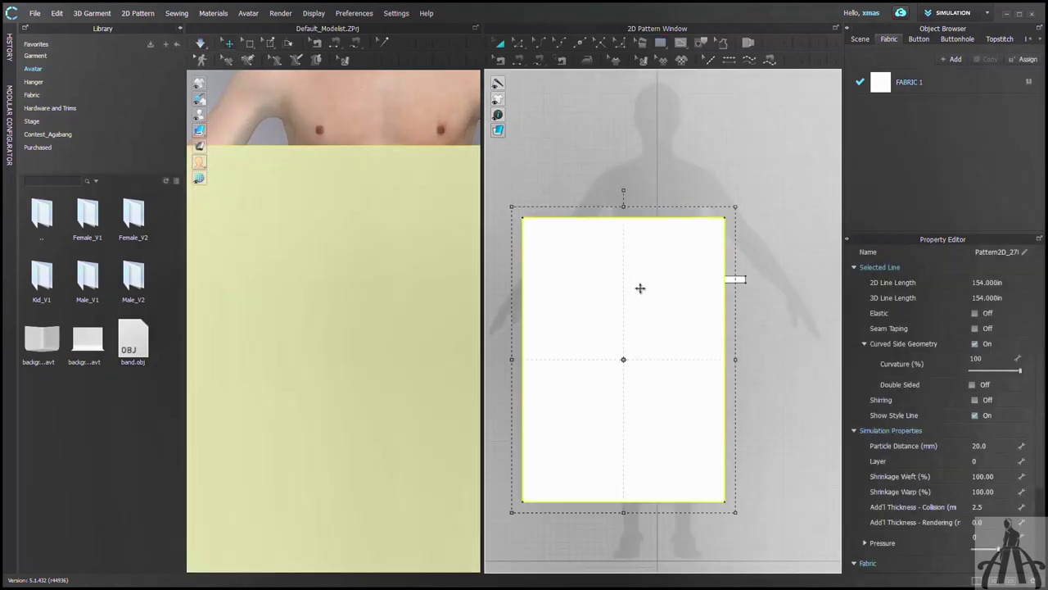
left_click_drag(638, 288, 656, 369)
scroll(344, 355, "down", 5)
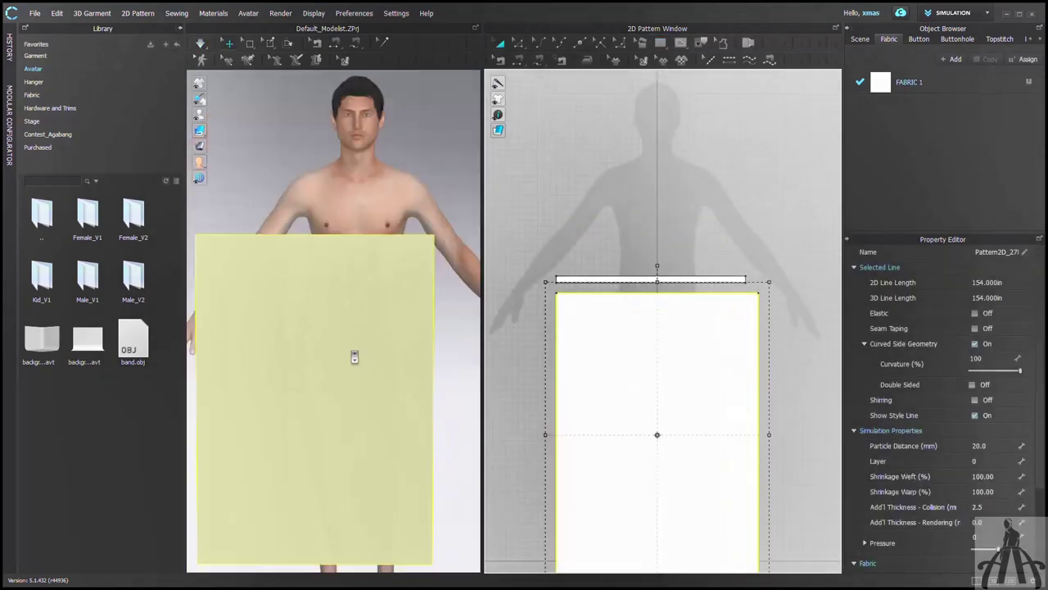
right_click_drag(356, 358, 491, 379)
left_click_drag(393, 327, 393, 372)
scroll(741, 425, "down", 4)
Step: Shorten the rectangular panel by moving its lower edge up 5 in
key("z")
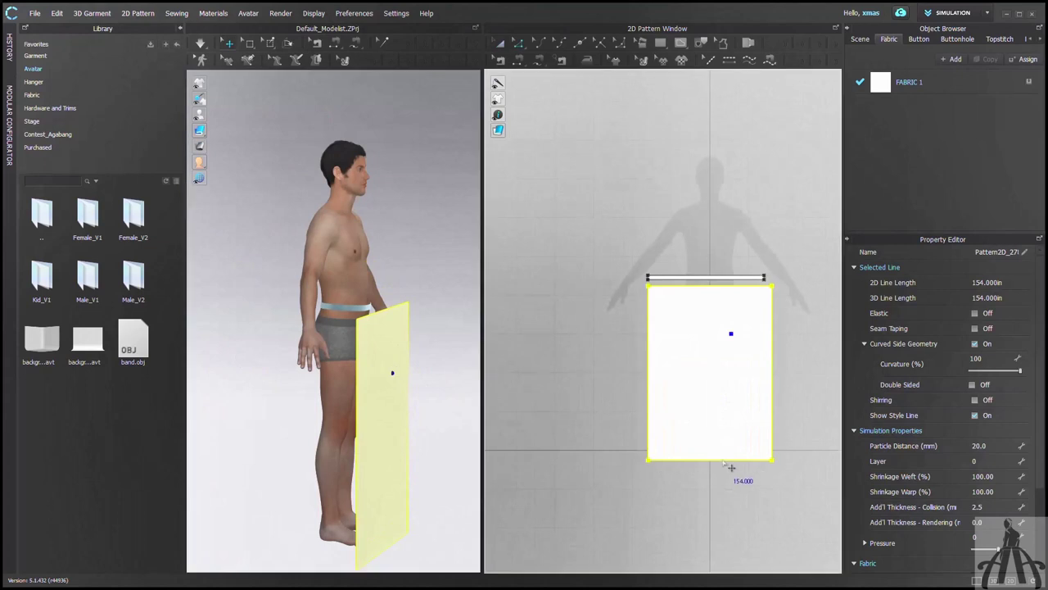
left_click(739, 467)
left_click_drag(739, 467, 740, 437)
right_click(740, 437)
type("5")
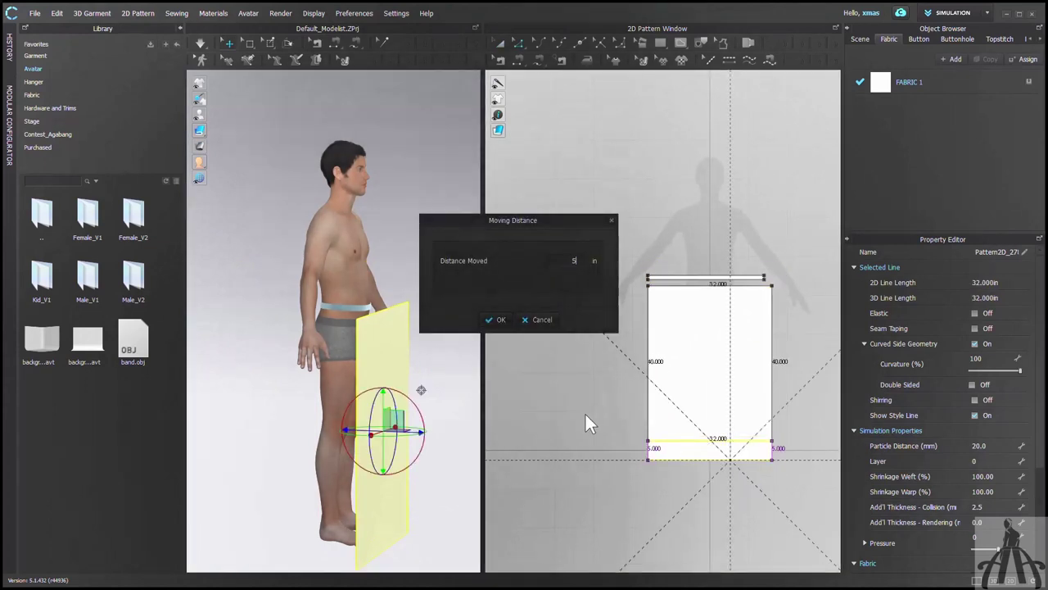
left_click(495, 319)
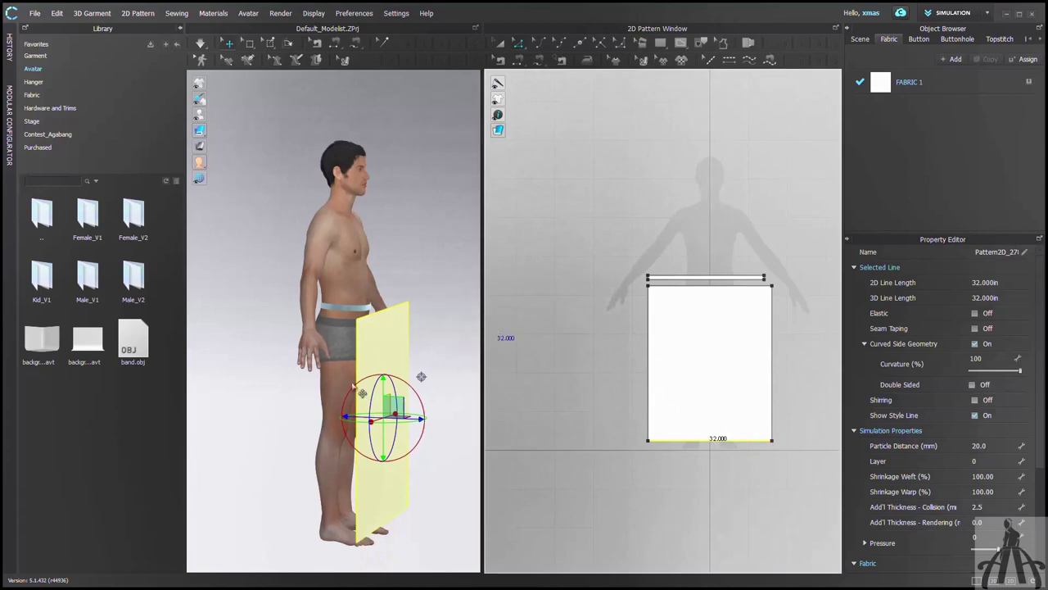
Step: Switch the 3D garment surface display to a mode that shades the panel's back face differently from its front
scroll(371, 377, "up", 2)
right_click_drag(380, 394, 451, 496)
left_click_drag(420, 453, 63, 300)
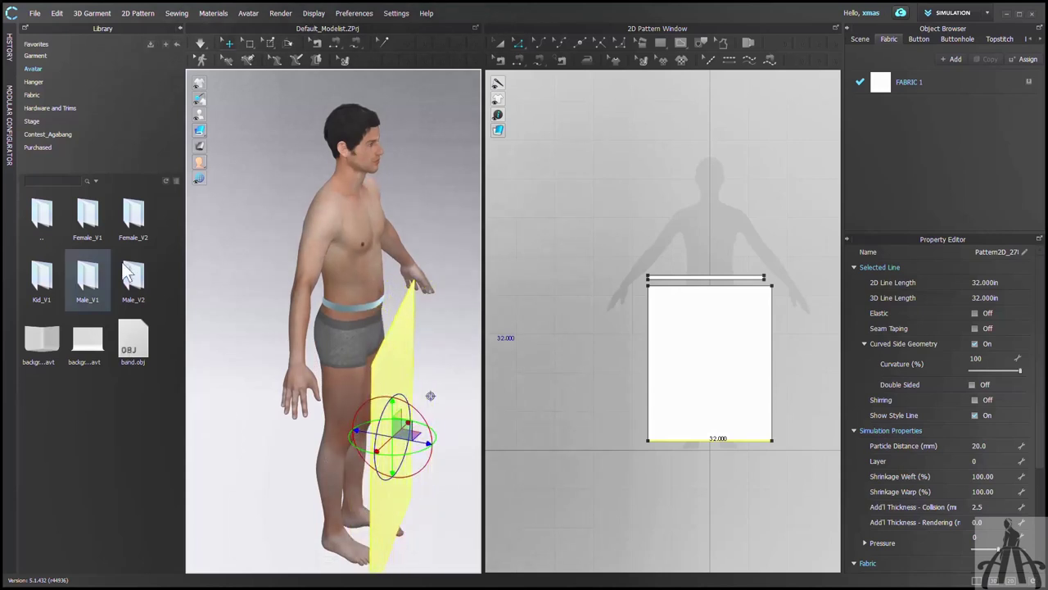
mouse_move(219, 134)
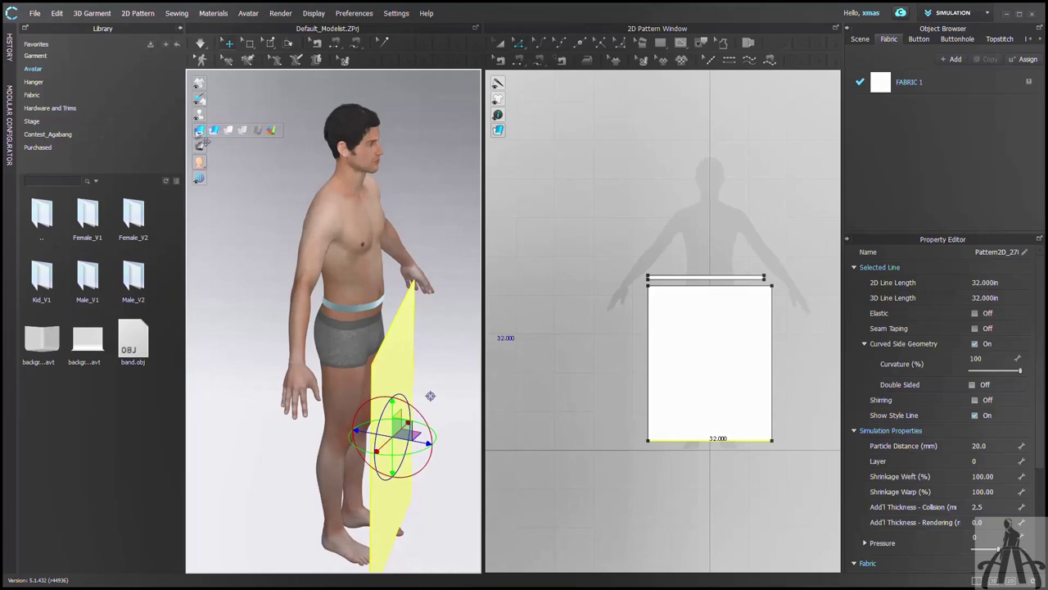
left_click(211, 253)
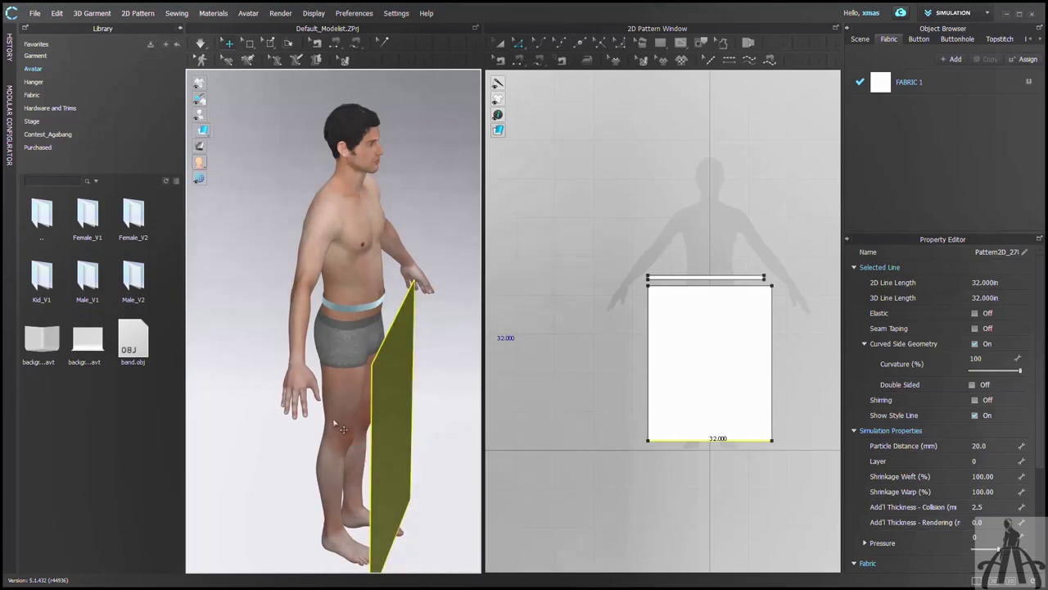
left_click(227, 407)
Step: Move the panel behind the avatar and center it with its upper edge at waist height
left_click(407, 397)
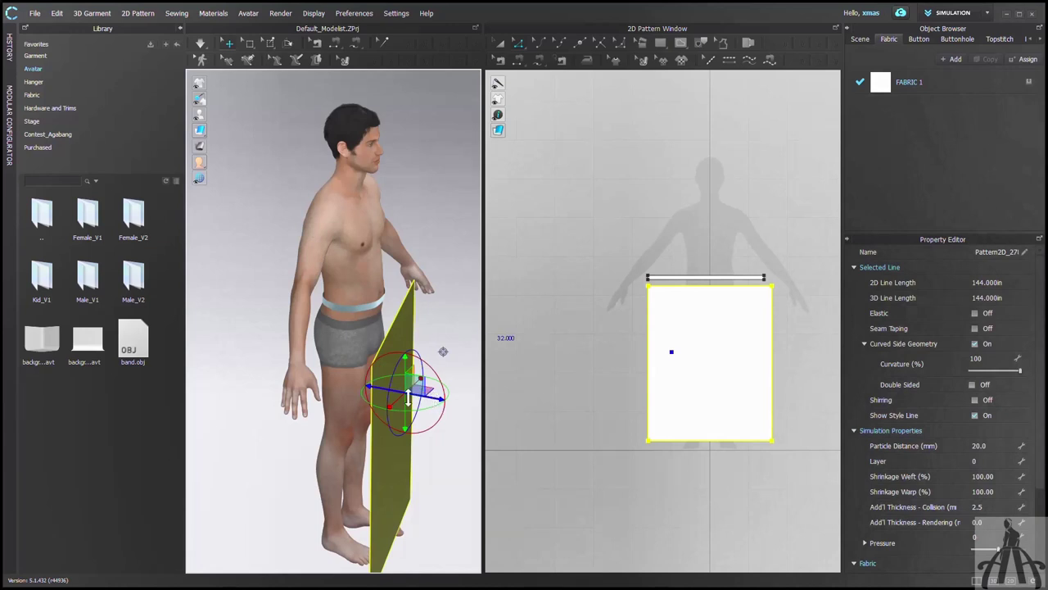
left_click_drag(408, 397, 333, 377)
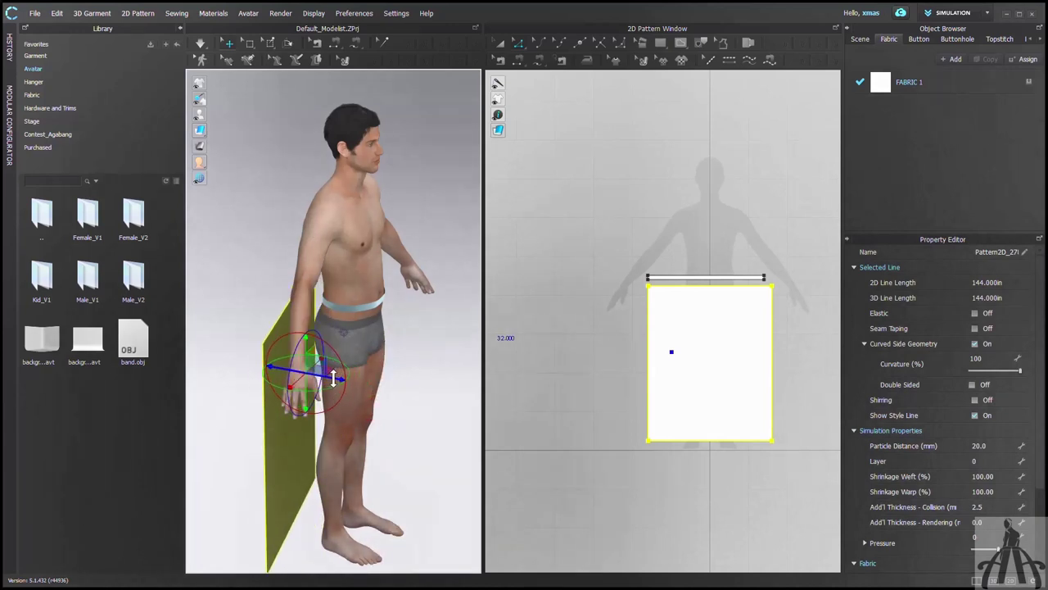
right_click_drag(334, 377, 279, 421)
key("2")
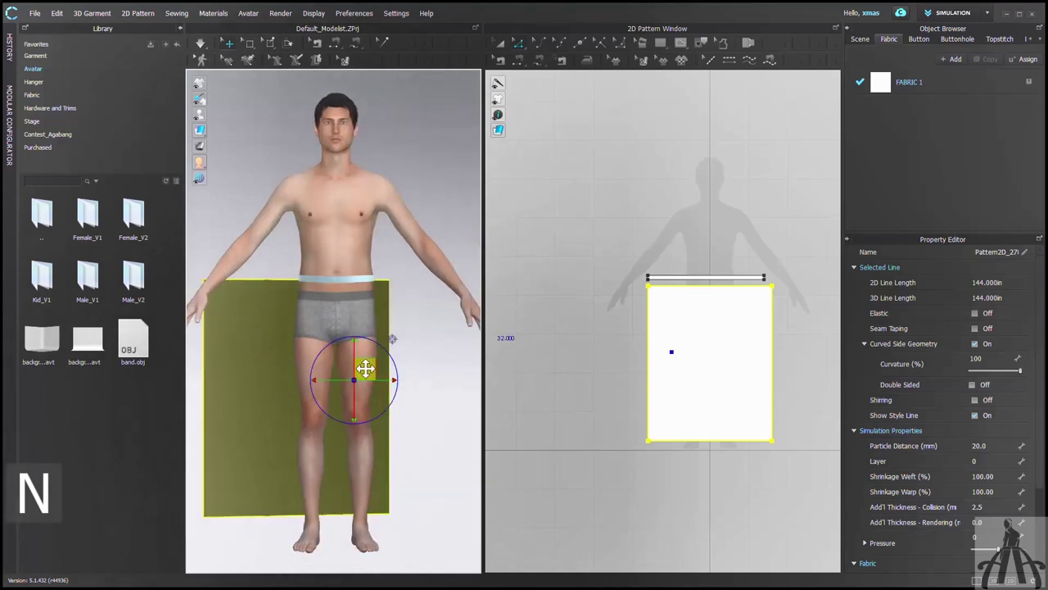
left_click_drag(371, 366, 407, 354)
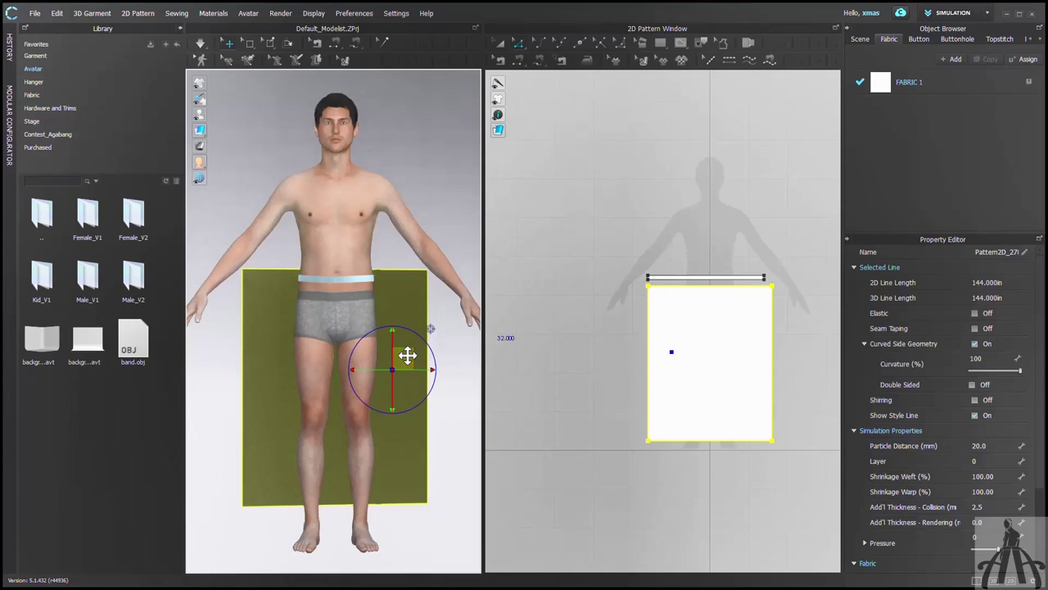
Step: Sew the waistband's long edge to the panel's upper edge and simulate the panel onto the avatar
key("n")
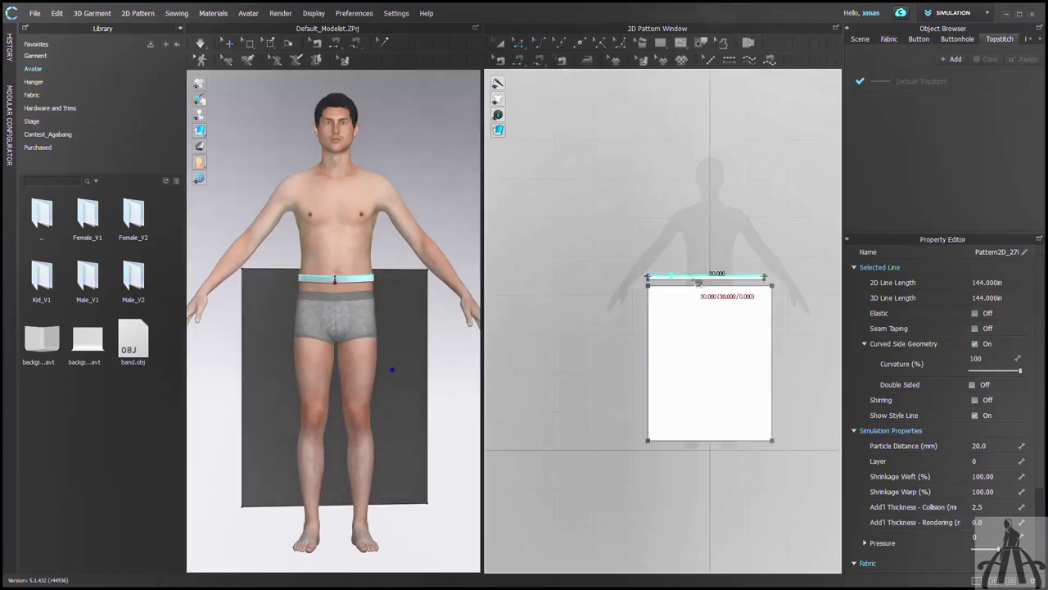
left_click(698, 280)
left_click(698, 285)
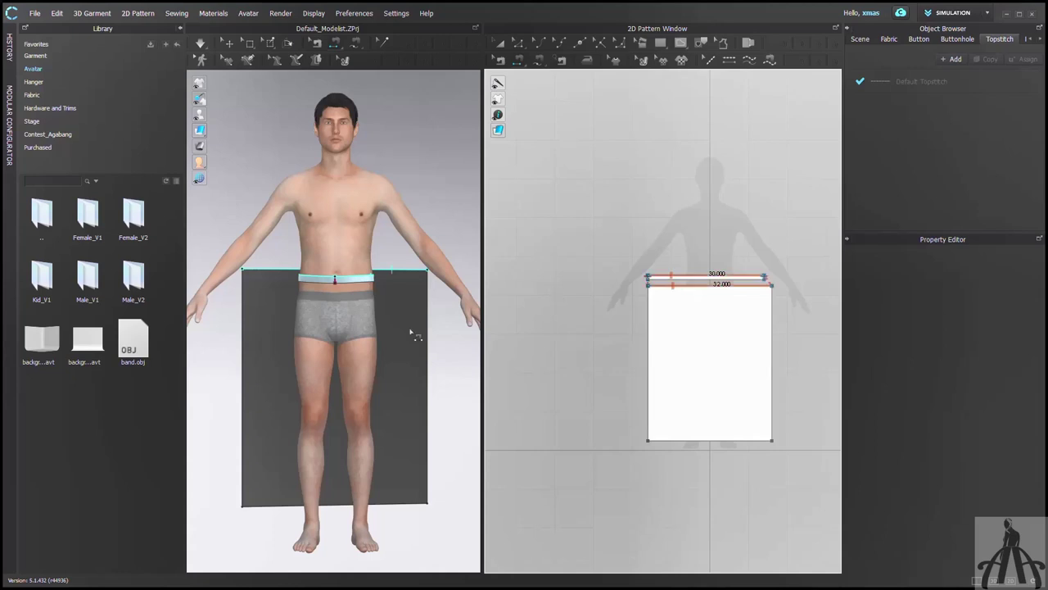
right_click_drag(417, 335, 438, 412)
key("space")
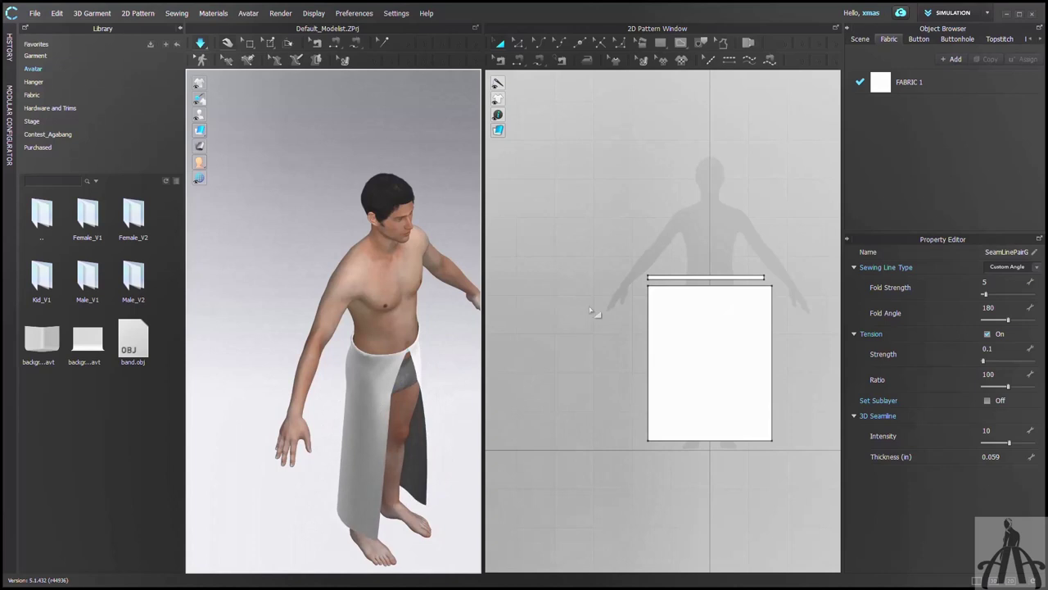
Step: Draw two diagonal internal lines, about 15.6 in and 10.7 in long, fanning out from the panel's upper-left corner
right_click_drag(456, 394, 484, 353)
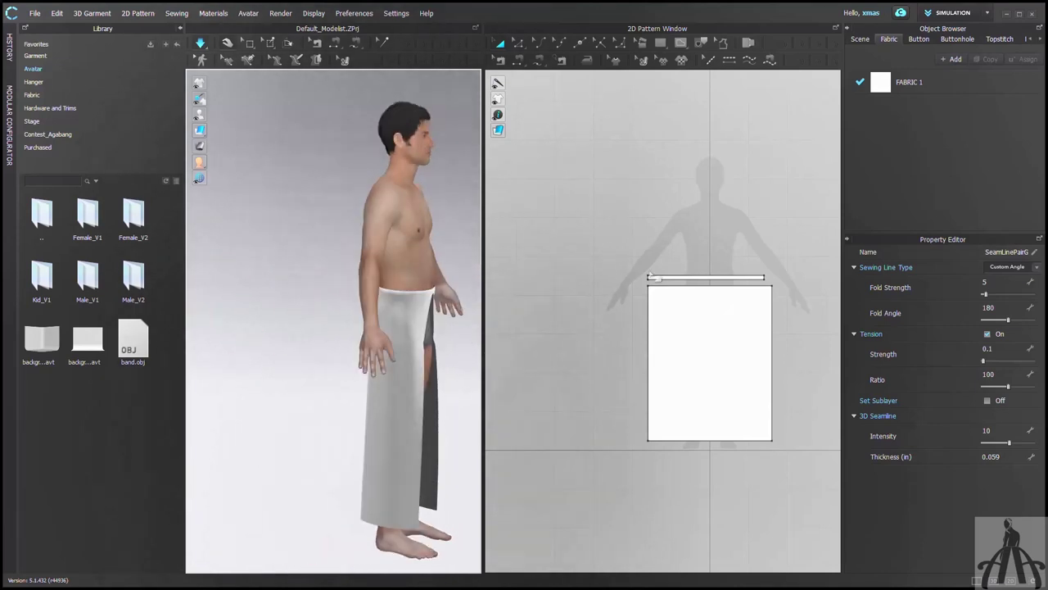
left_click(679, 42)
scroll(659, 286, "up", 5)
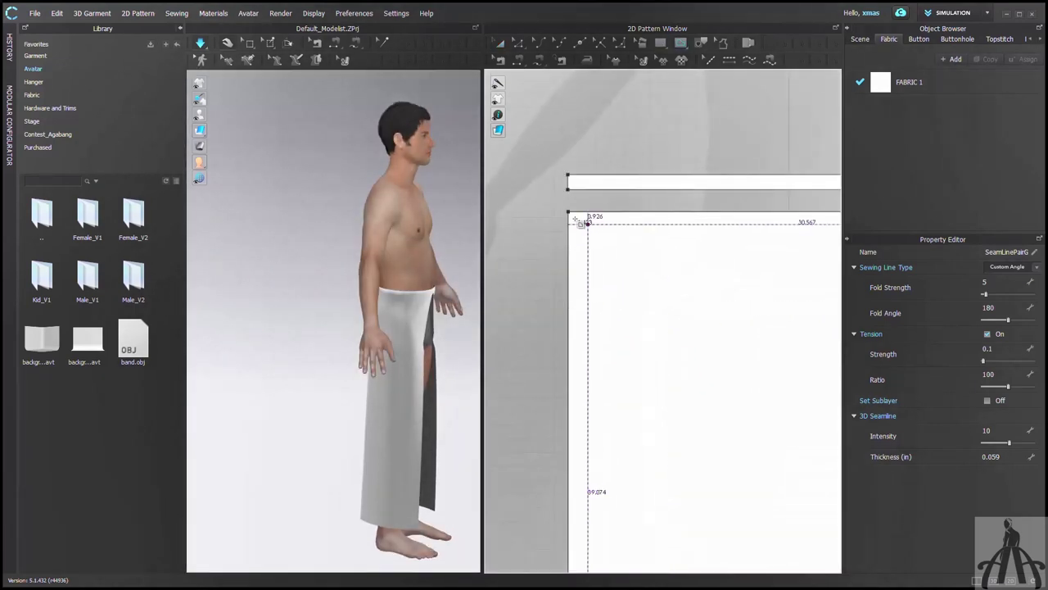
left_click(575, 219)
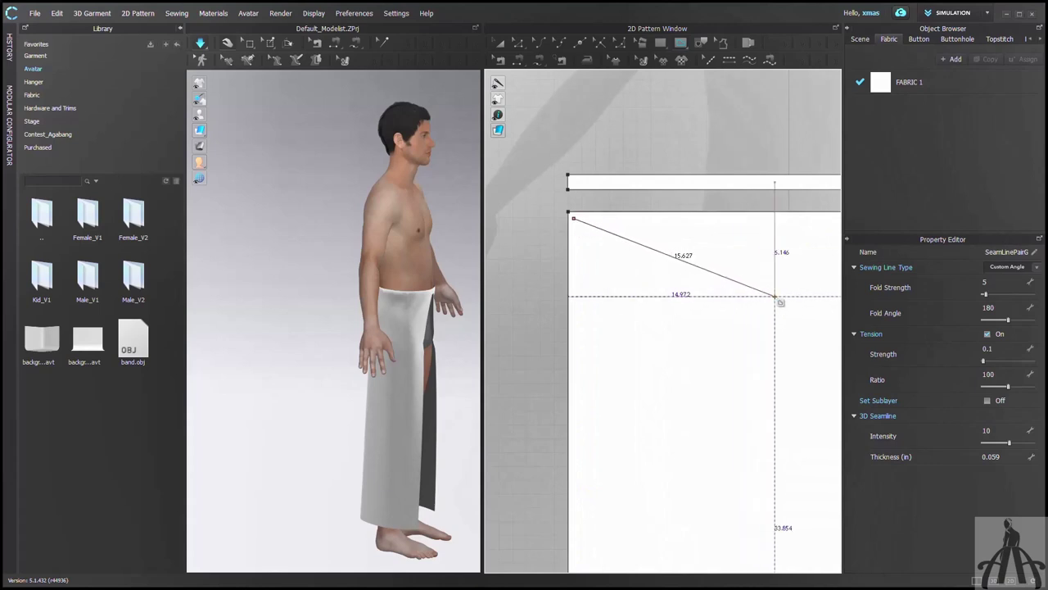
left_click(598, 244)
double_click(727, 317)
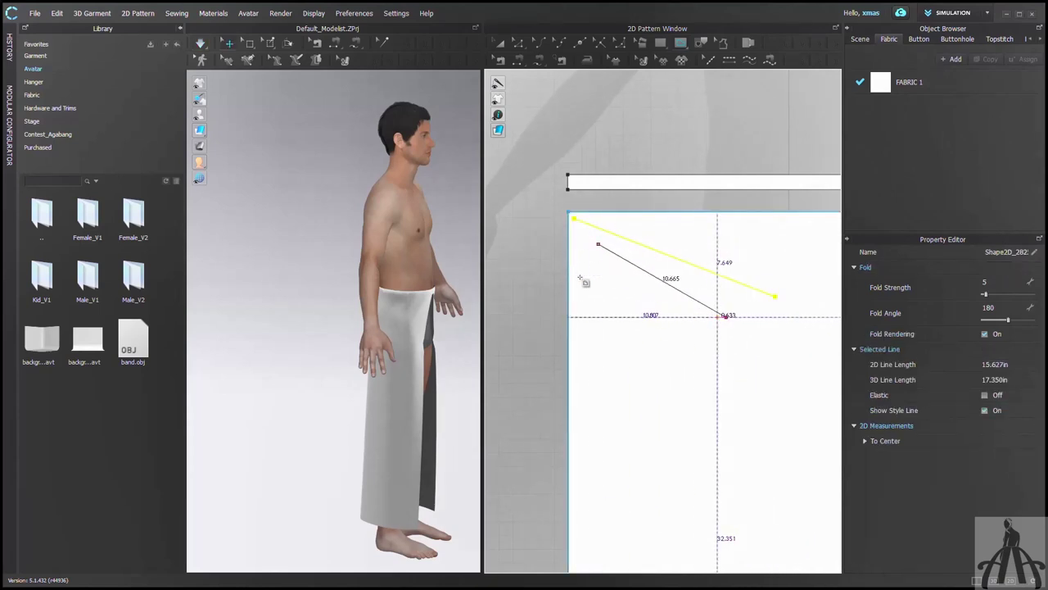
Step: Add two steeper internal lines, about 15.2 in and 9.2 in long, near the panel's upper-left corner
left_click(574, 223)
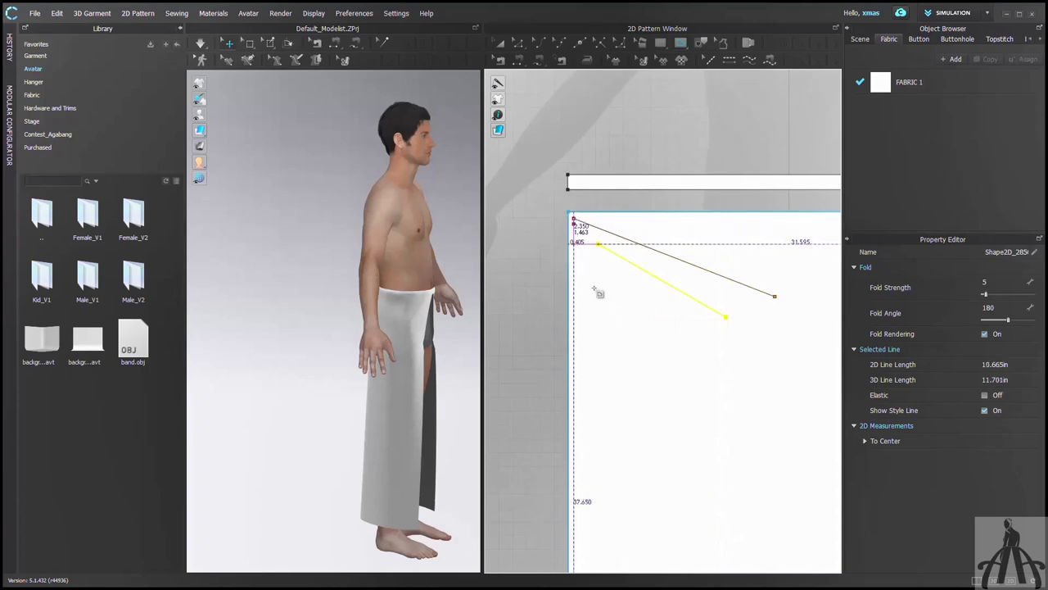
left_click(573, 219)
double_click(674, 407)
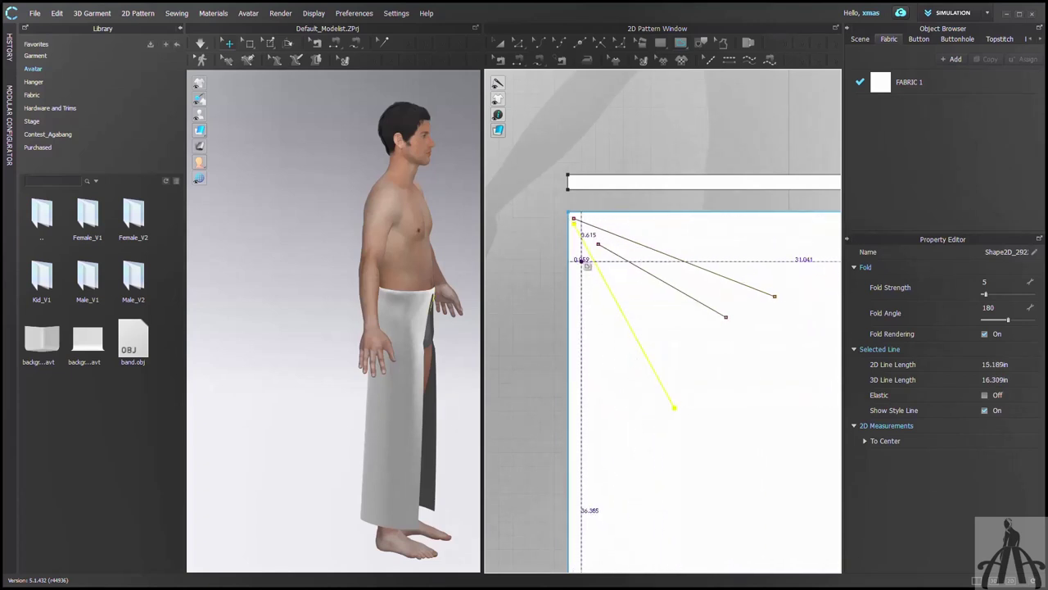
left_click(580, 259)
double_click(607, 382)
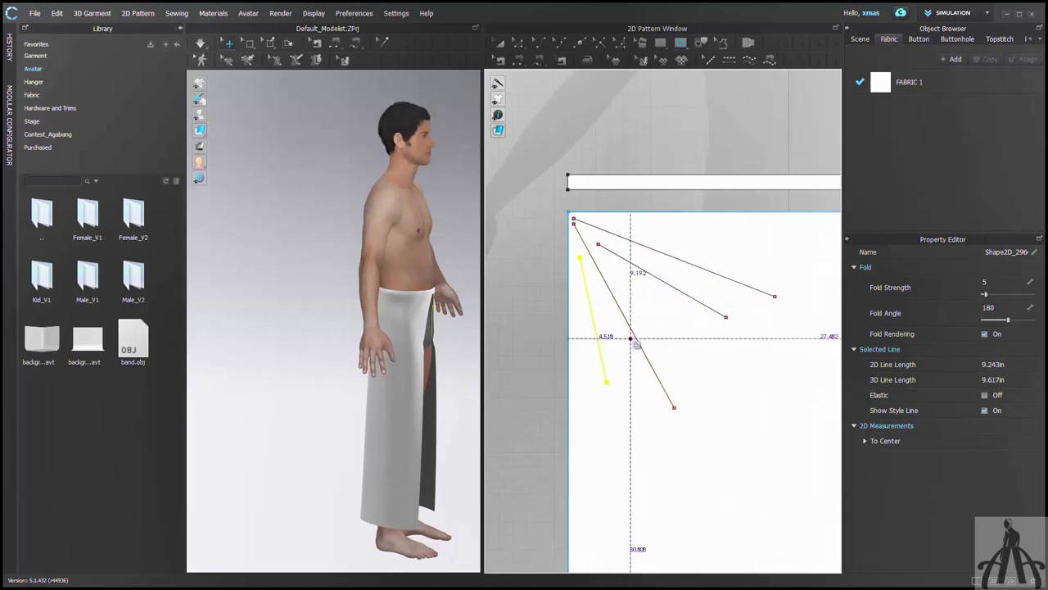
Step: Try a fold angle of 0 on the uppermost internal line and simulate the panel
right_click_drag(444, 376, 320, 363)
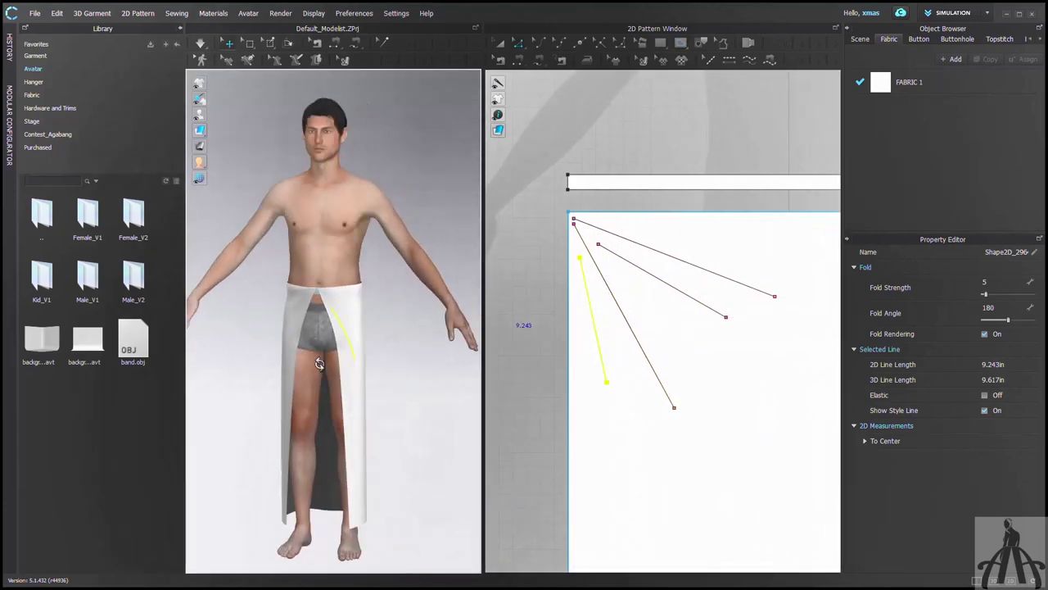
scroll(351, 301, "up", 5)
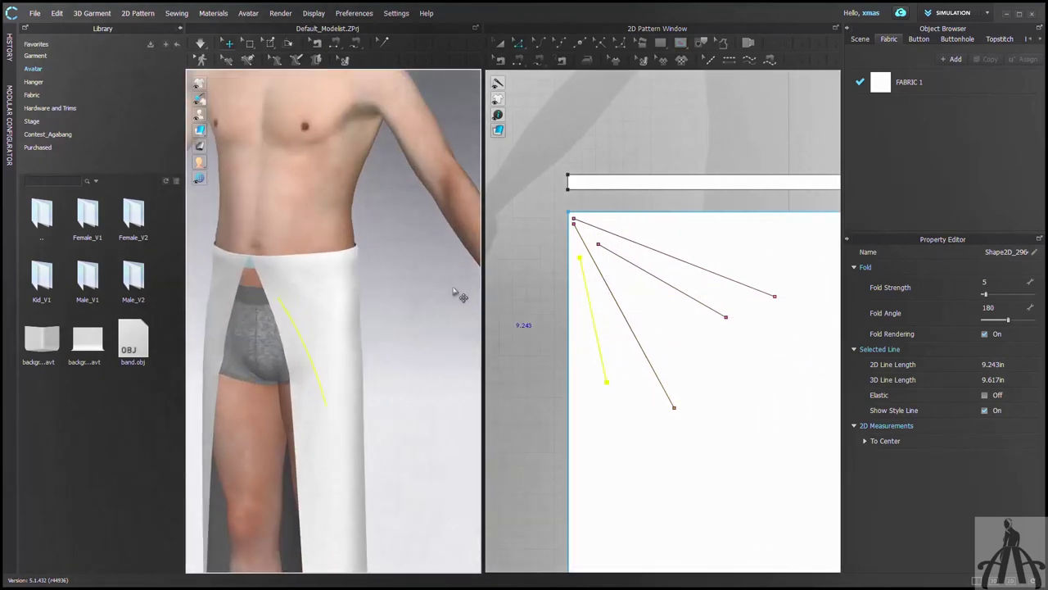
right_click_drag(410, 298, 442, 275)
left_click(688, 266)
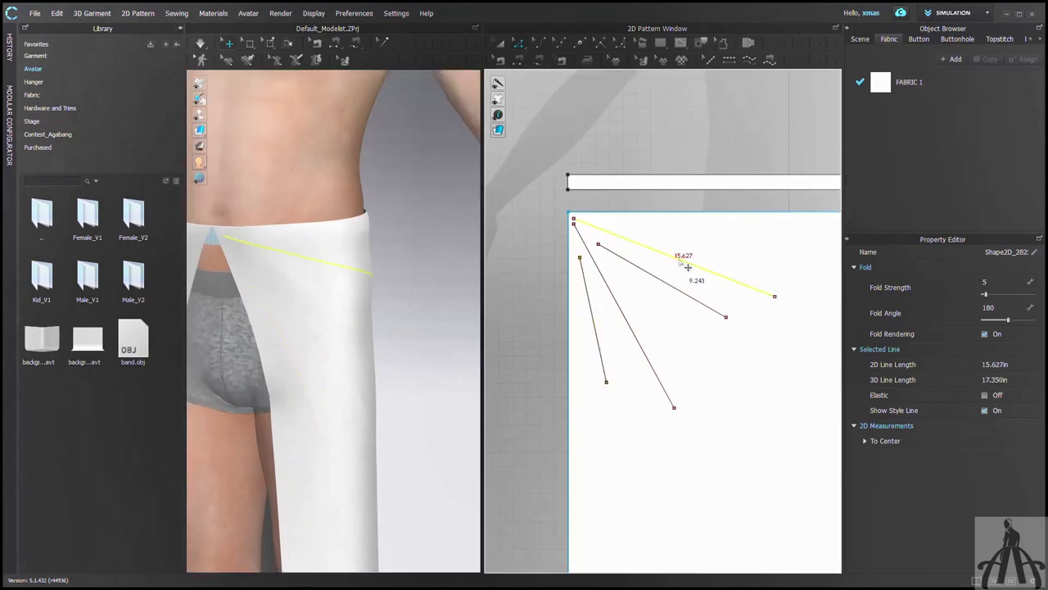
left_click_drag(1009, 320, 919, 330)
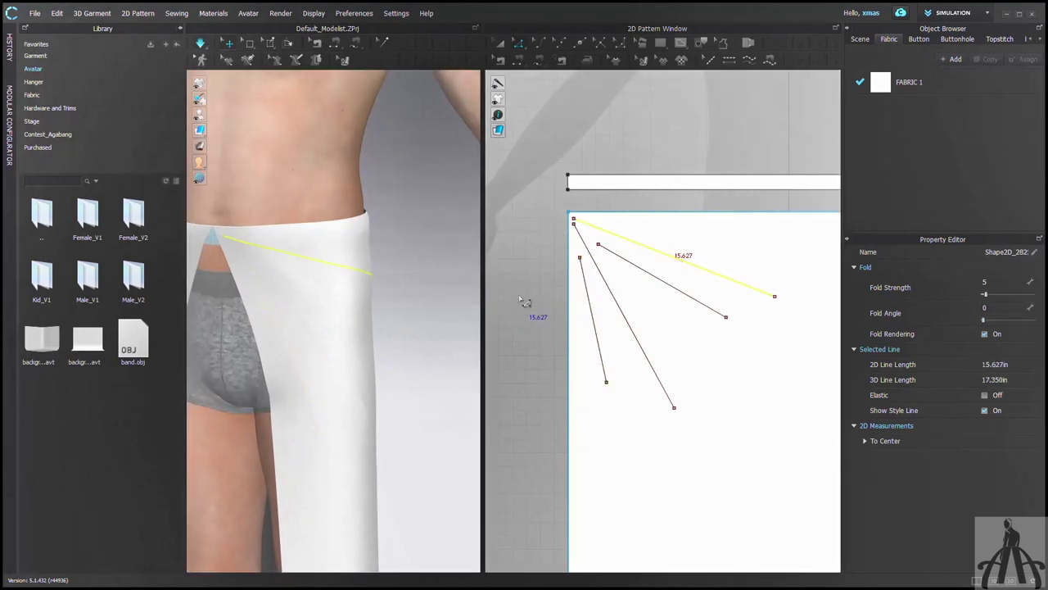
key("space")
Step: Set the uppermost internal line's fold strength to 100 and fold angle to 360, and pull the fabric outward while simulating
left_click_drag(986, 294, 1000, 295)
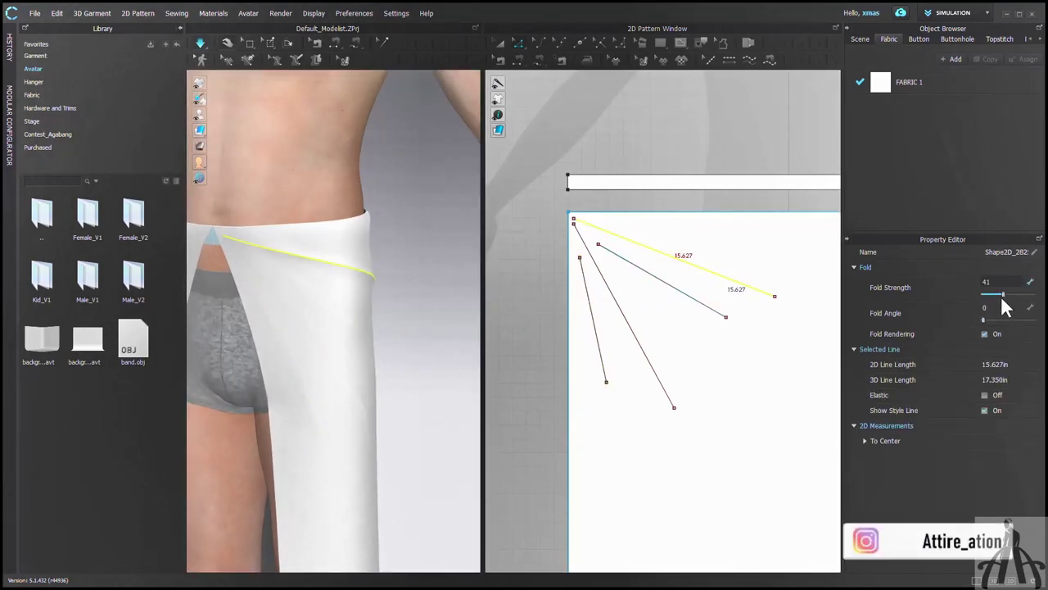
left_click(998, 308)
type("360")
key("Return")
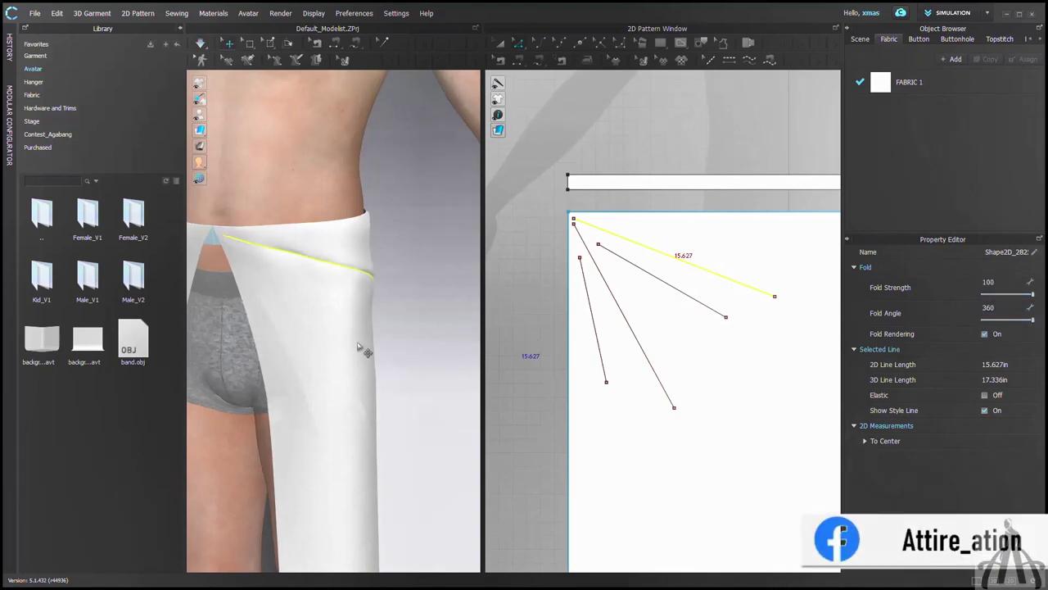
mouse_move(384, 325)
right_mouse_down()
mouse_move(390, 385)
mouse_move(396, 319)
right_mouse_up()
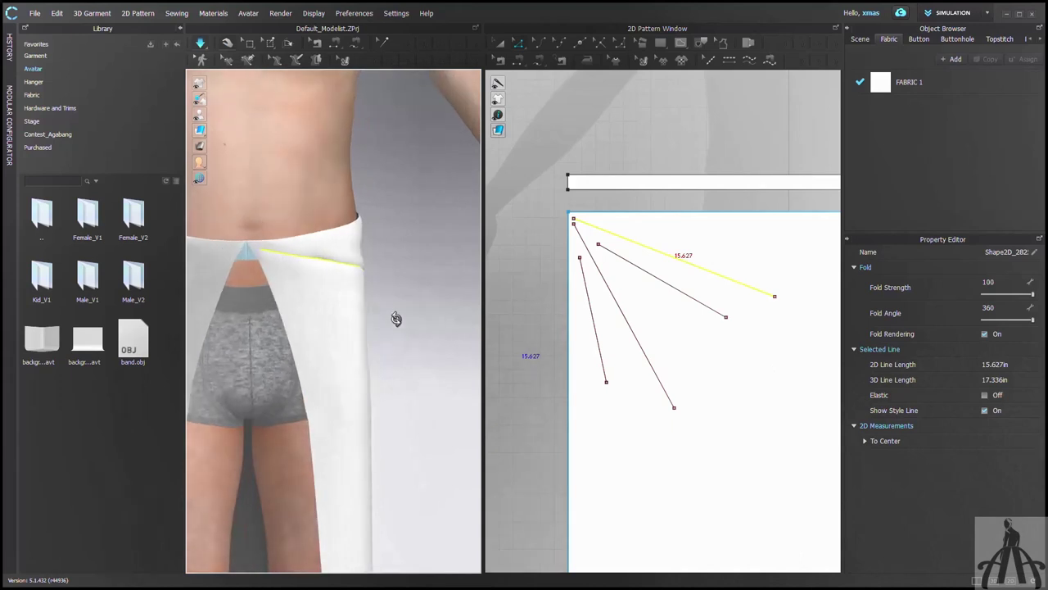
left_click(366, 287)
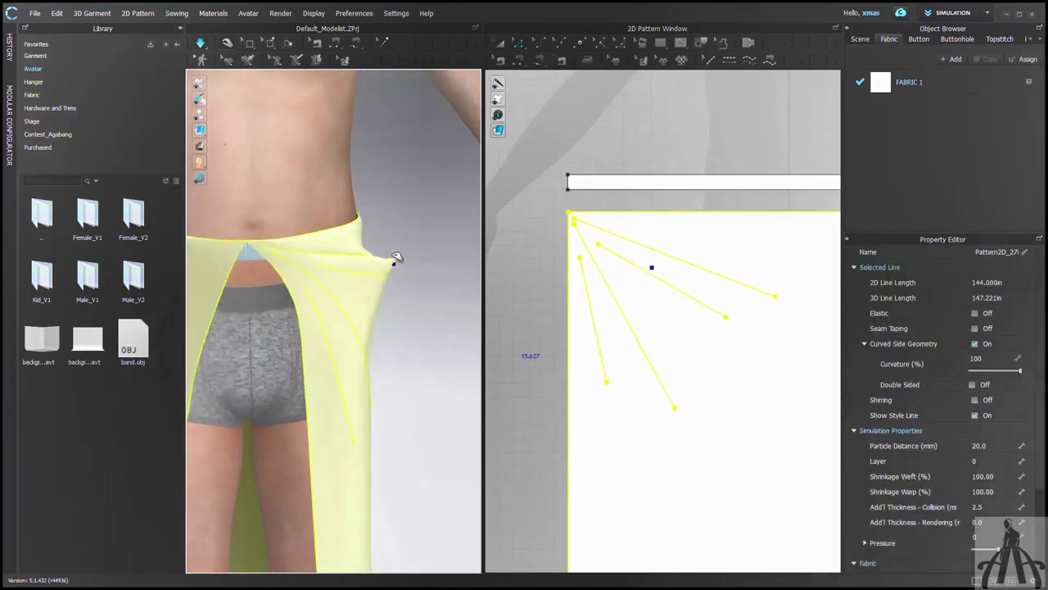
Step: Set the fold angle to 0 on the second internal line and 360 on the long steep line below it
left_click(725, 313)
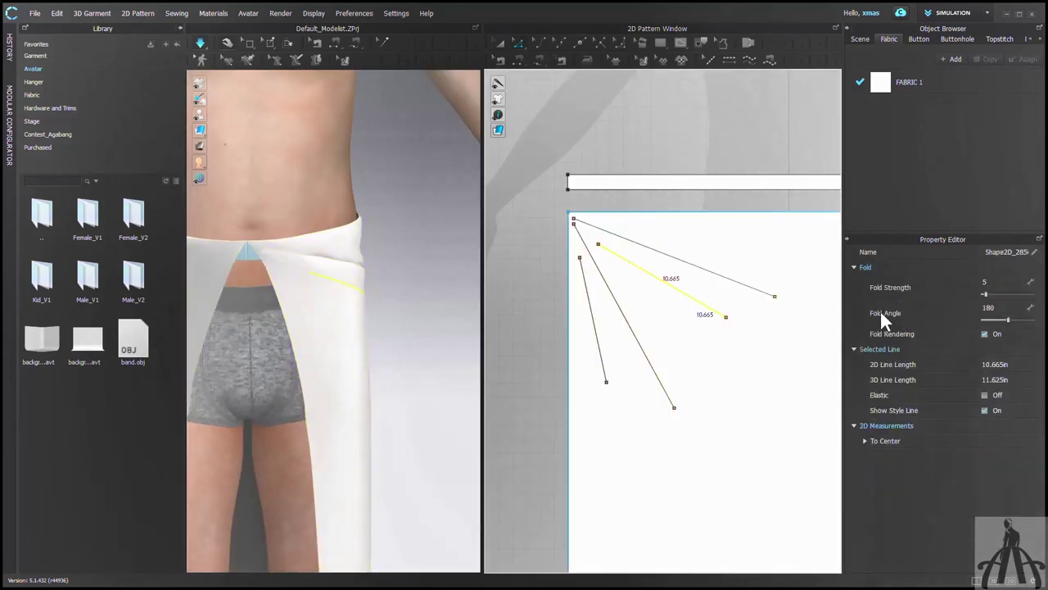
left_click_drag(1006, 319, 902, 323)
left_click(642, 343)
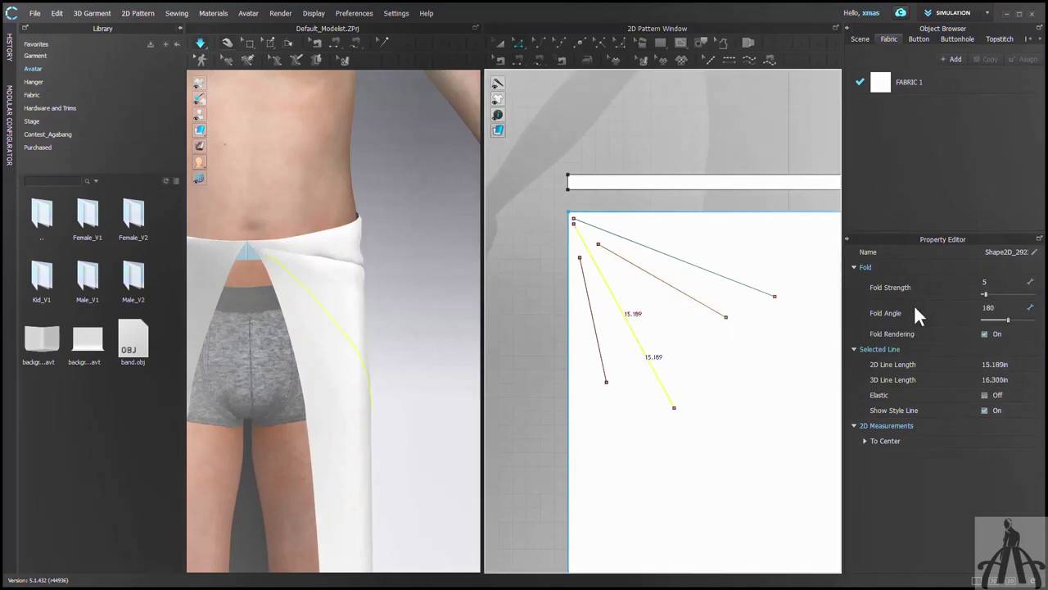
left_click_drag(1005, 319, 1035, 320)
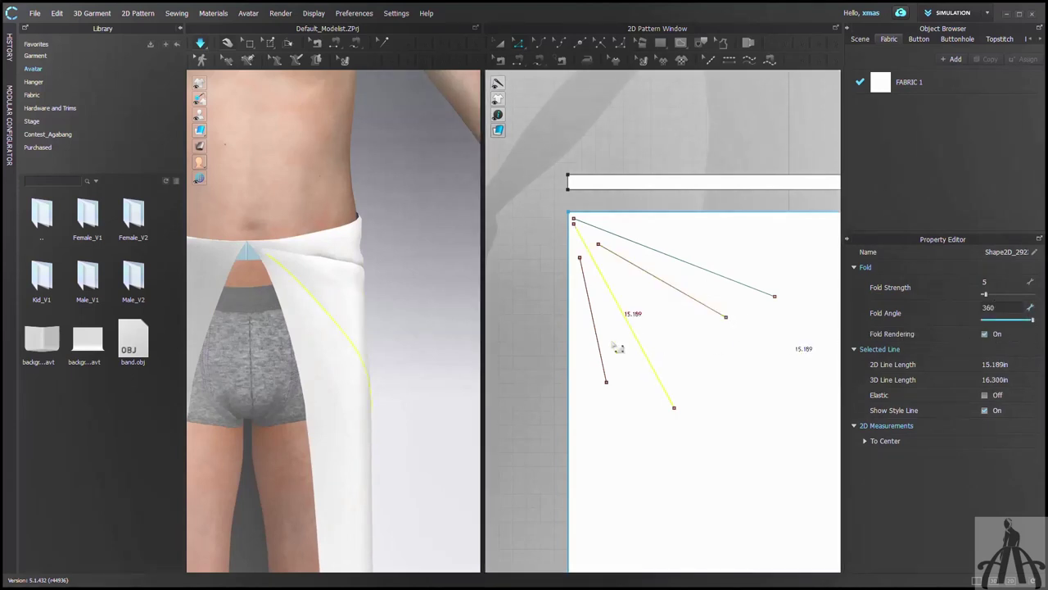
Step: Set the fold angle of the shortest internal line, nearest the side edge, to 0 and stop the simulation
left_click(603, 365)
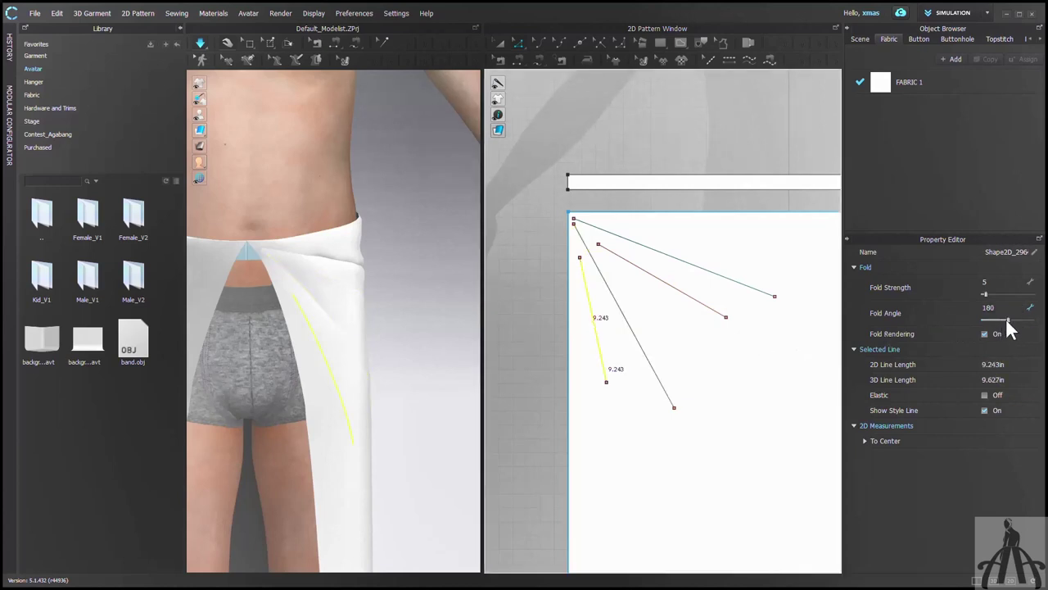
left_click_drag(1006, 319, 922, 330)
key("space")
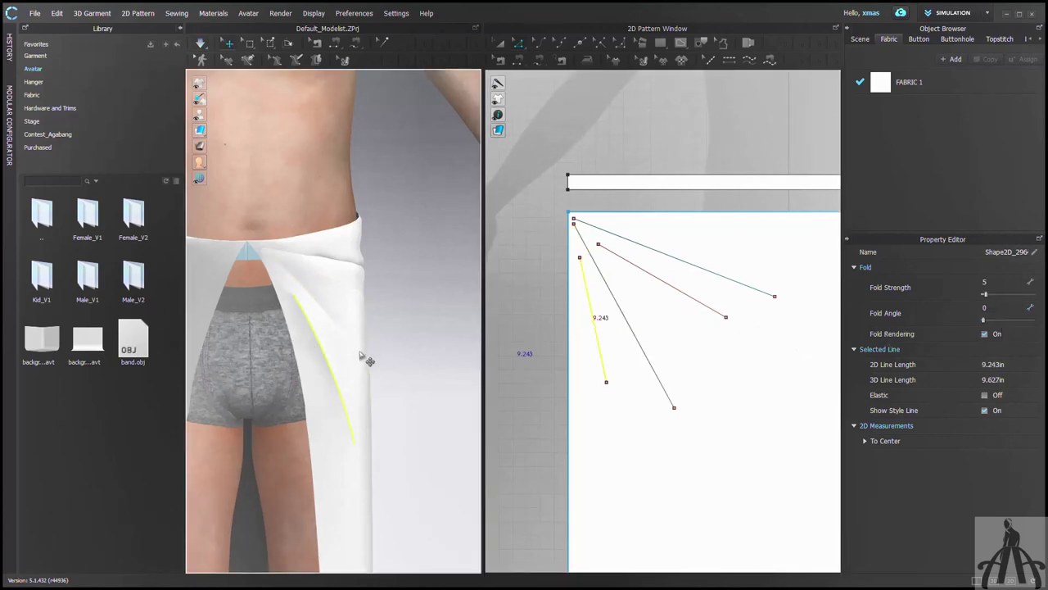
right_click_drag(358, 407, 309, 403)
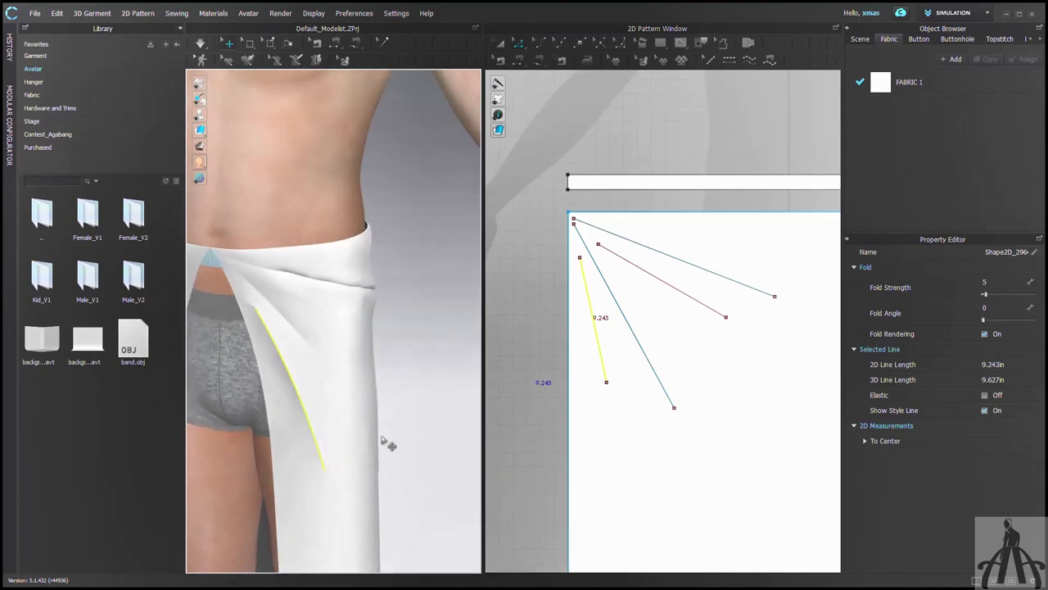
right_click_drag(376, 473, 367, 469)
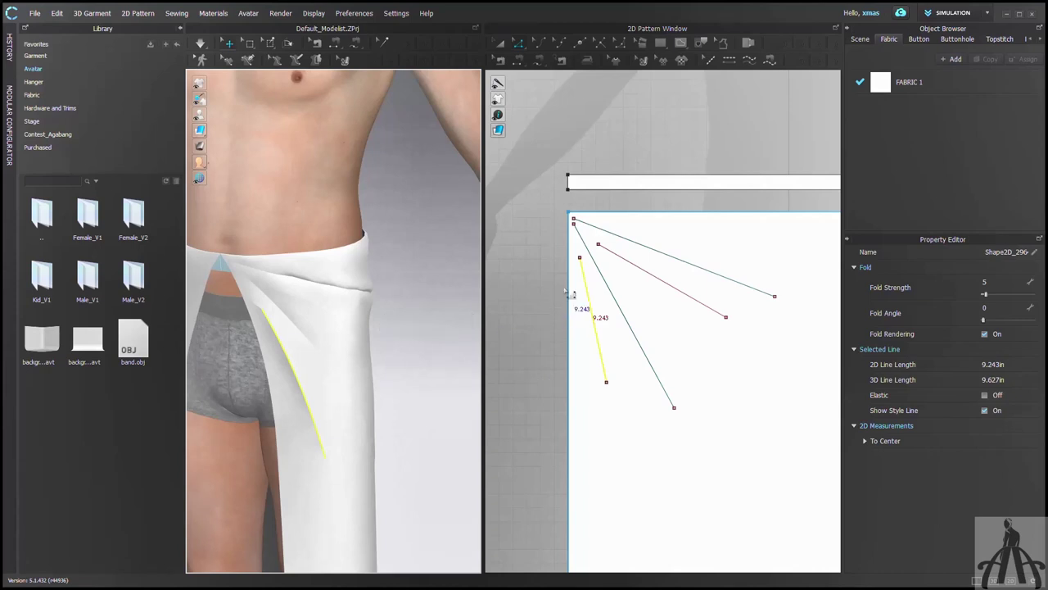
Step: Sew a short segment about 1.17 in long between the inner ends of the uppermost and second internal lines
key("m")
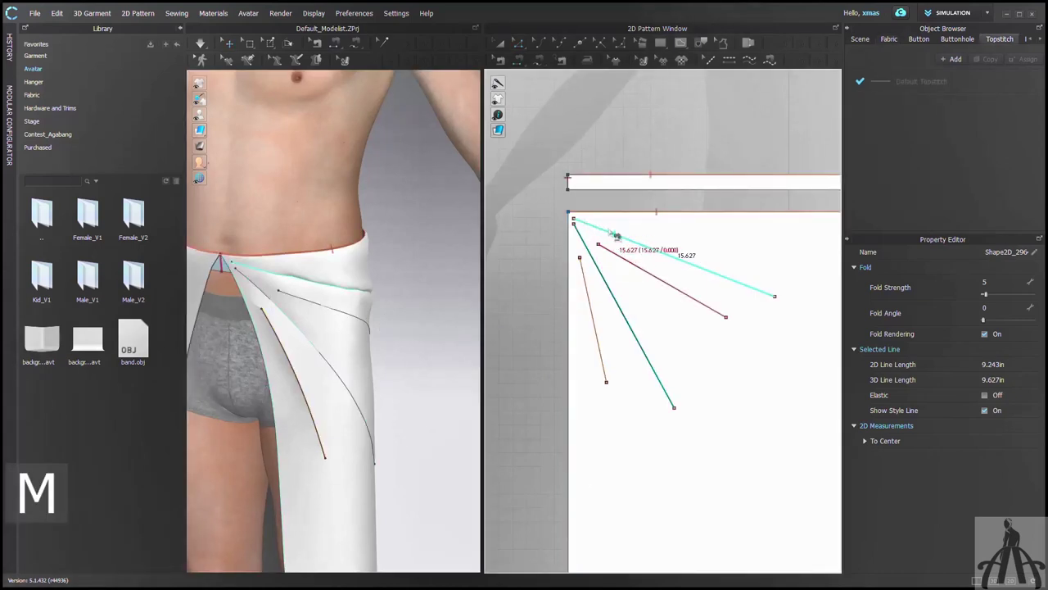
left_click(616, 235)
left_click(606, 232)
left_click(627, 239)
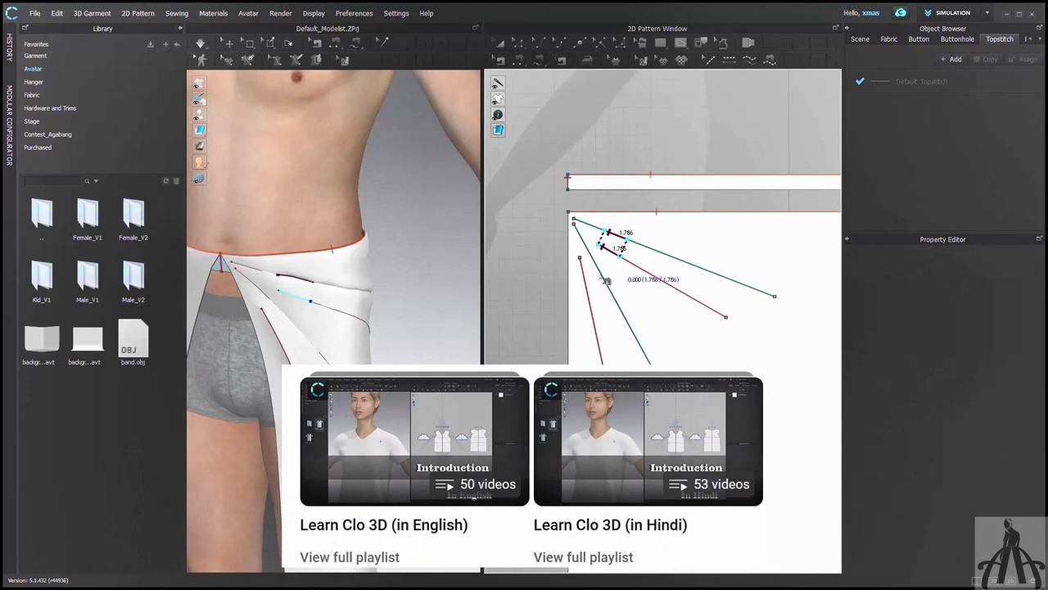
left_click(613, 246)
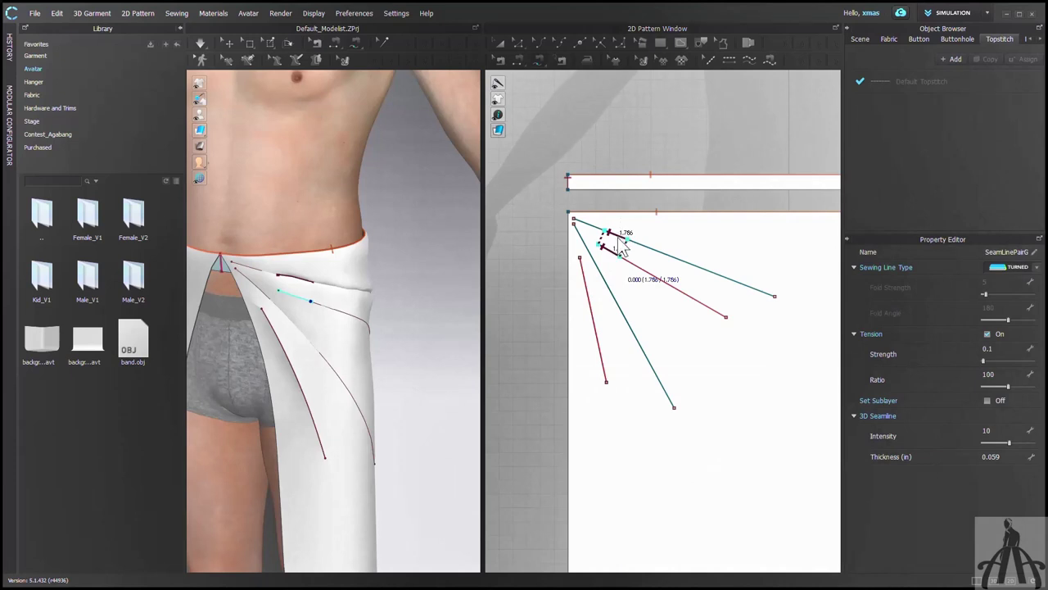
left_click(610, 247)
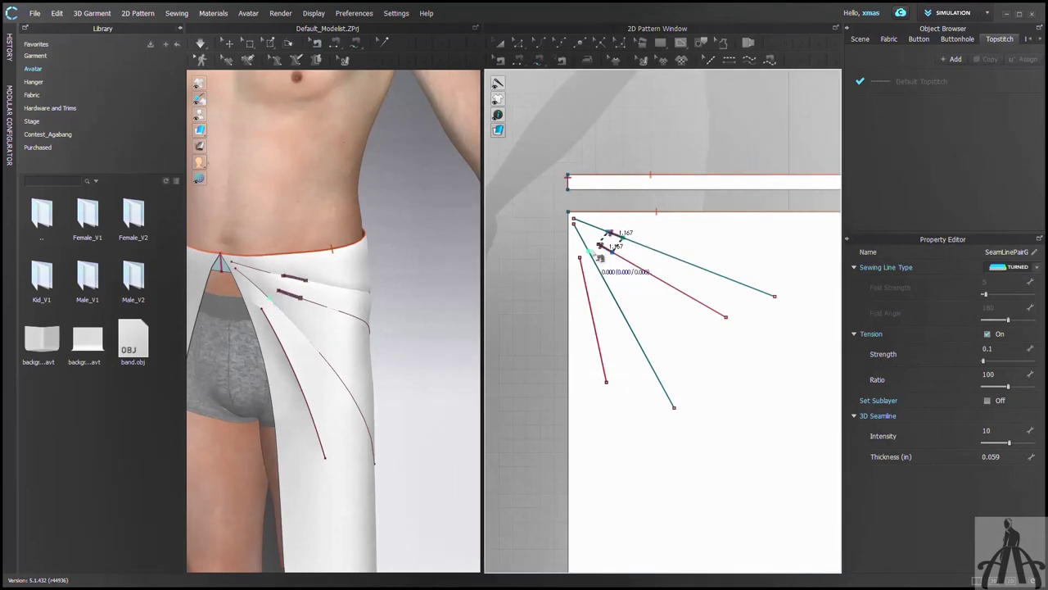
Step: Sew a segment about 0.53 in long between the long steep line and the second line, and join the steep line to the shortest line
left_click(592, 256)
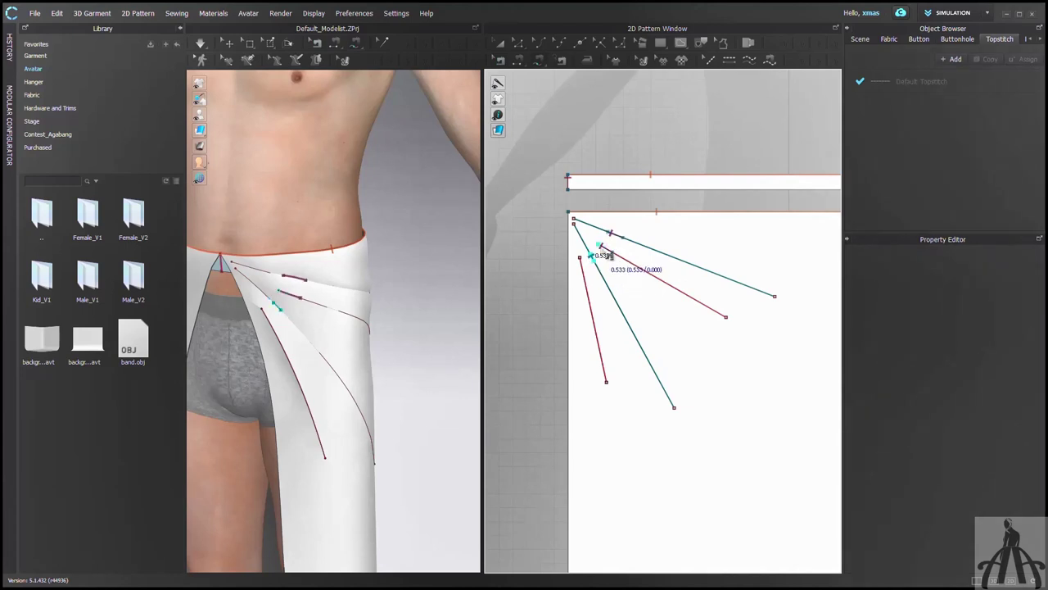
scroll(608, 256, "up", 2)
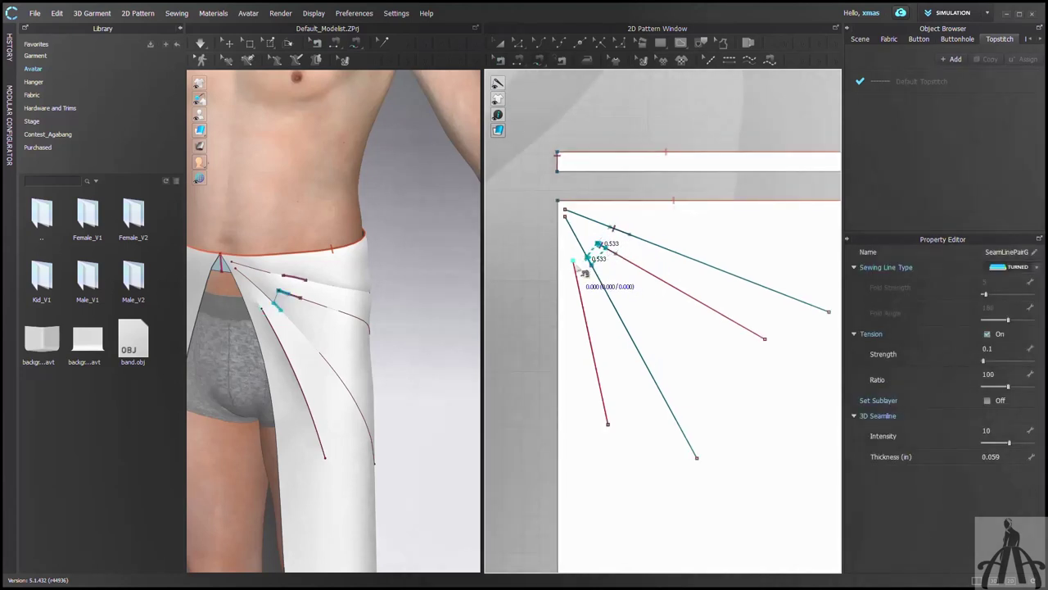
left_click(585, 280)
scroll(591, 278, "up", 2)
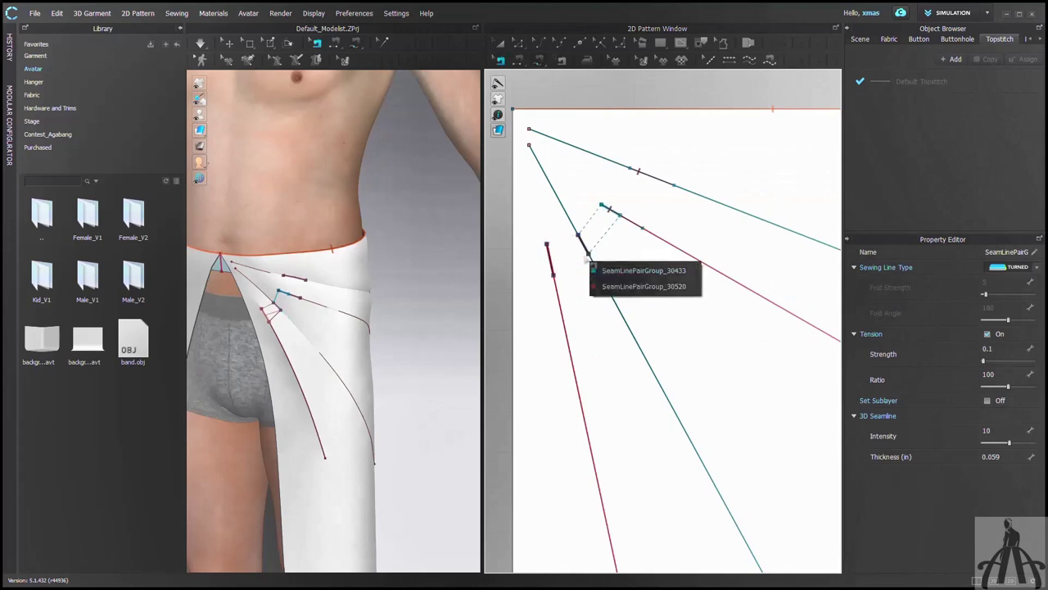
left_click(597, 265)
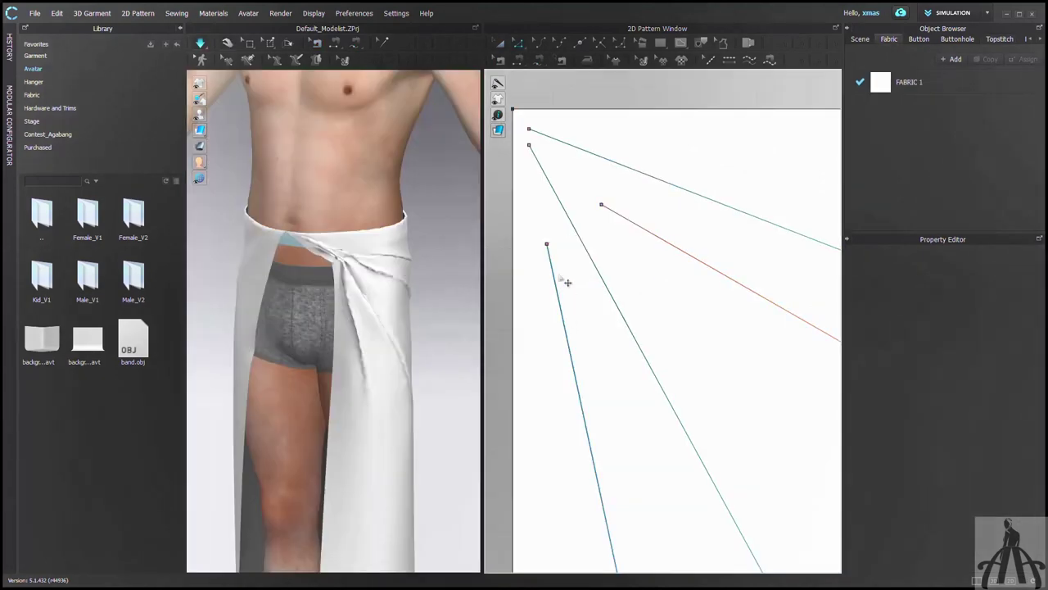
Step: Move the shortest and the second internal lines closer to the panel's upper corner
left_click(547, 218)
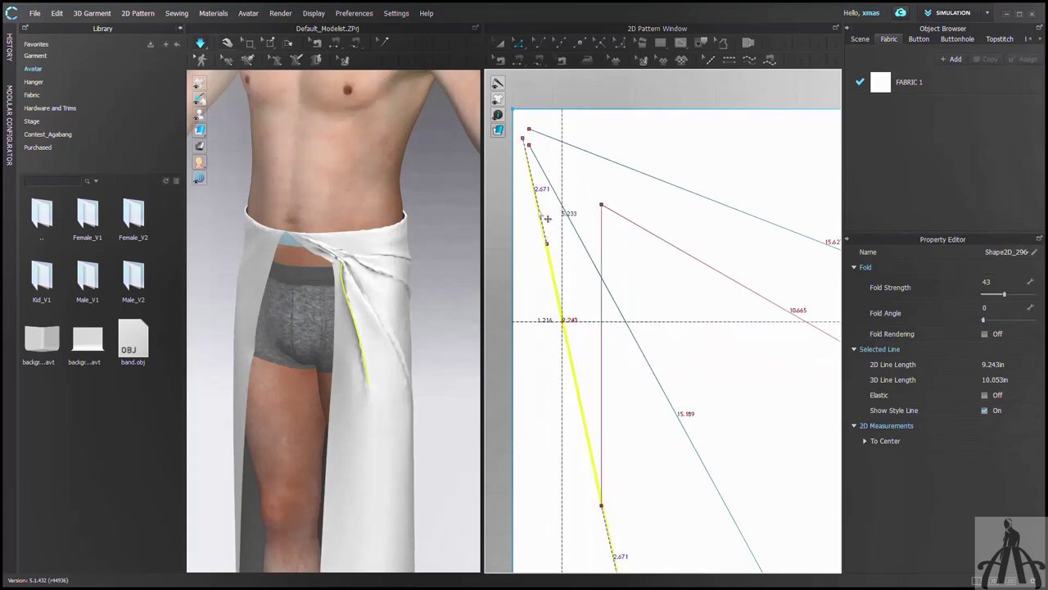
left_click_drag(539, 214, 539, 205)
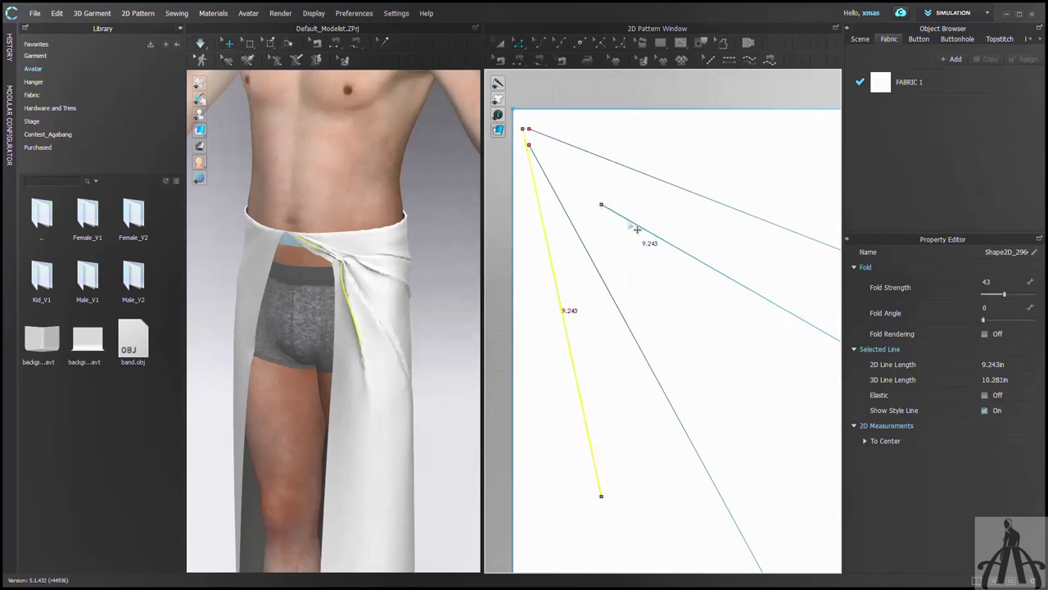
left_click_drag(639, 230, 592, 182)
Step: Slide the seam segments on the uppermost and long steep lines toward the panel corner and simulate the drape
key("b")
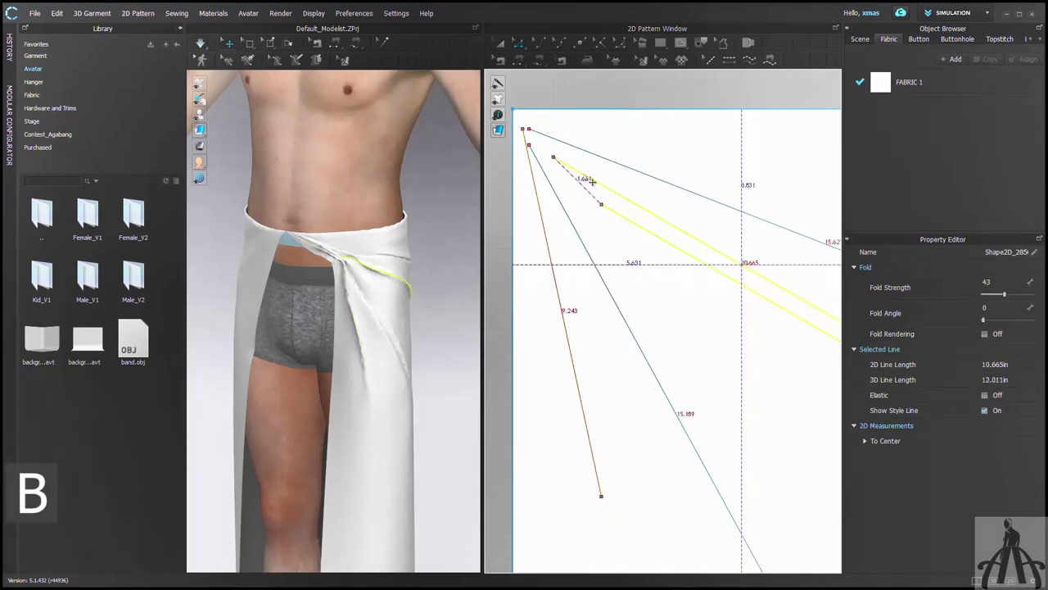
key("b")
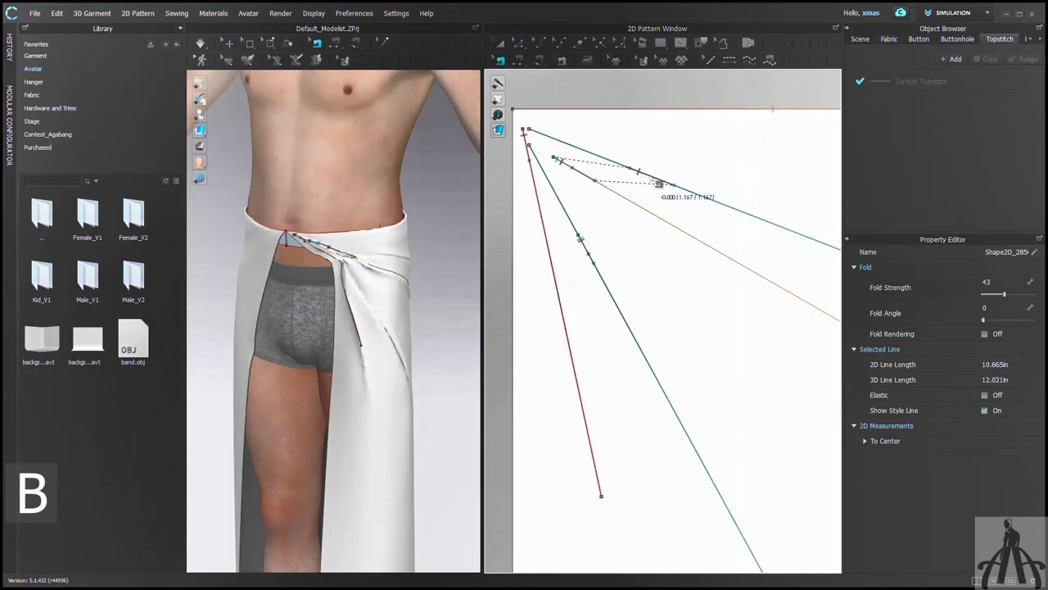
left_click_drag(654, 179, 598, 152)
left_click(588, 253)
left_click(612, 264)
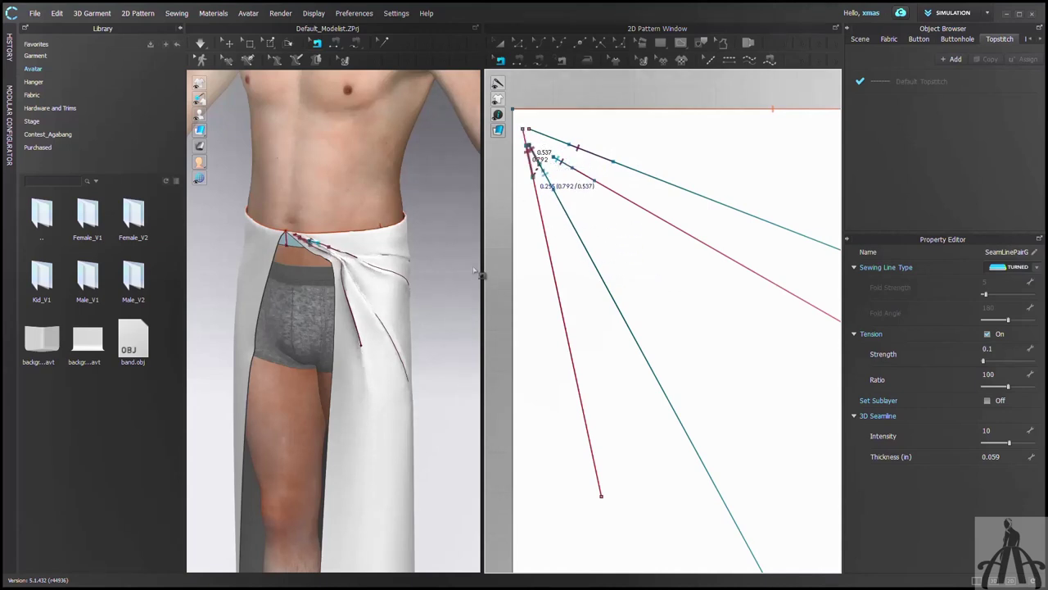
key("space")
key("space")
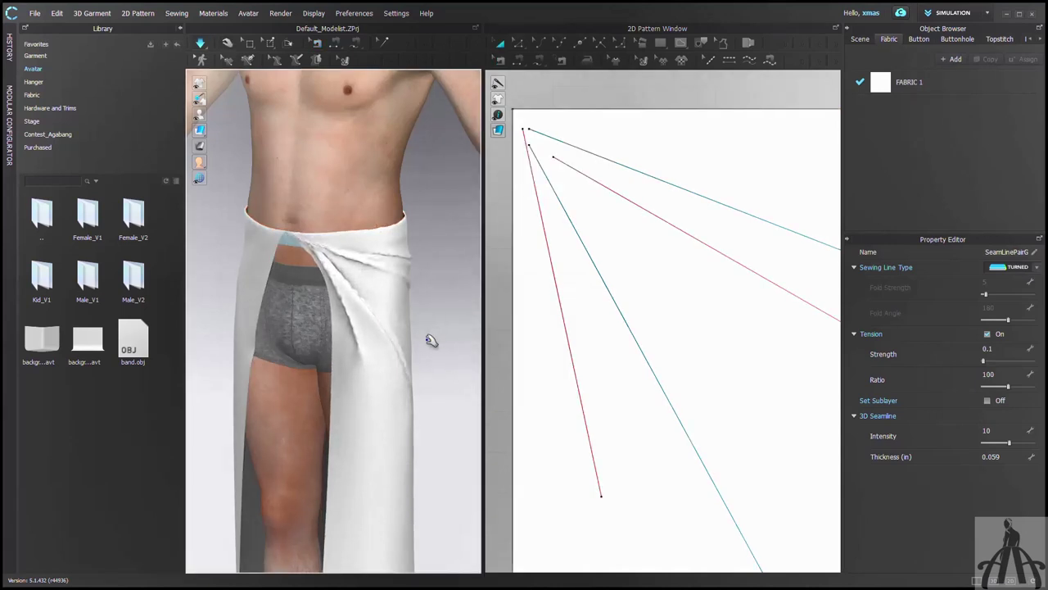
Step: Select all four internal lines on the panel and copy them
key("z")
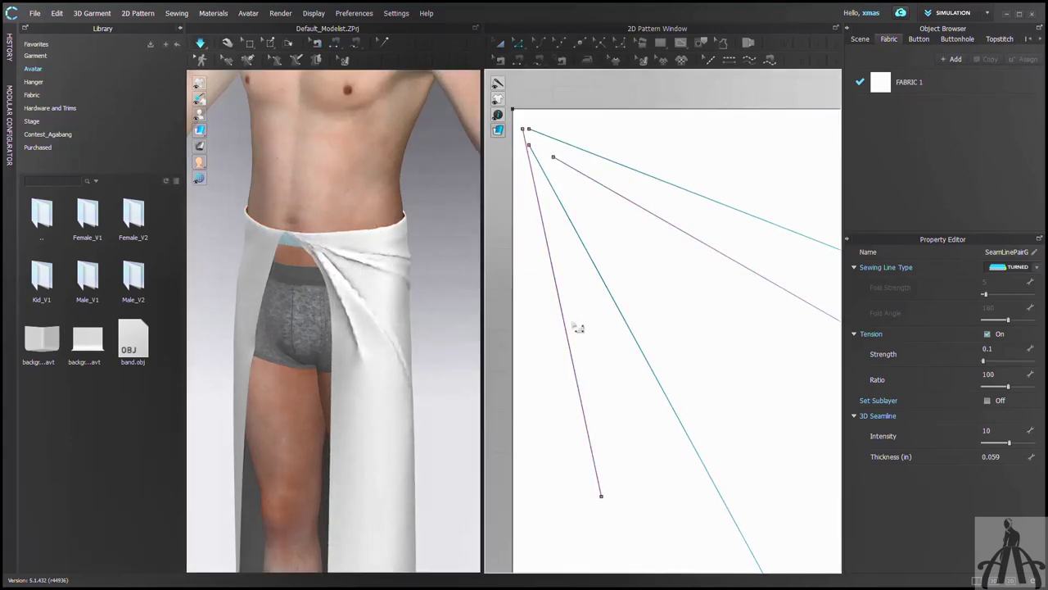
left_click(566, 334)
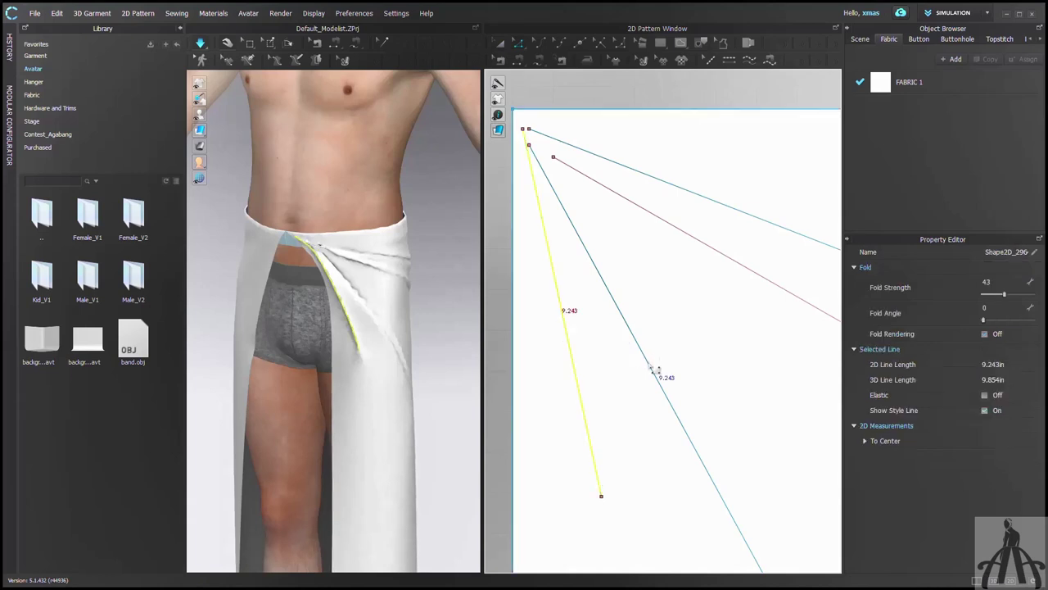
left_click(654, 370, "shift")
left_click(751, 275, "shift")
key("ctrl+c")
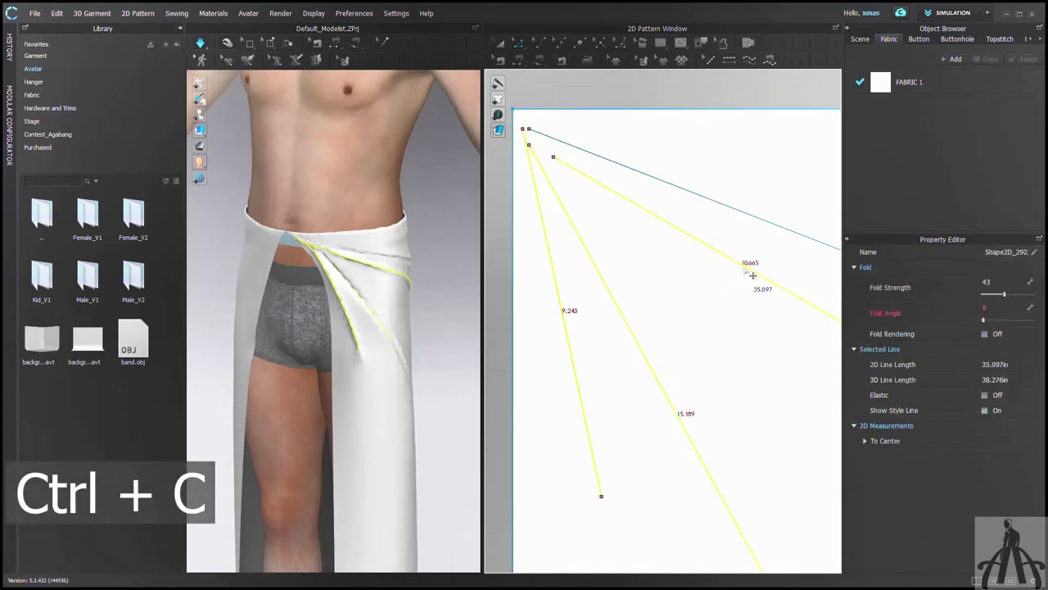
left_click(794, 240, "shift")
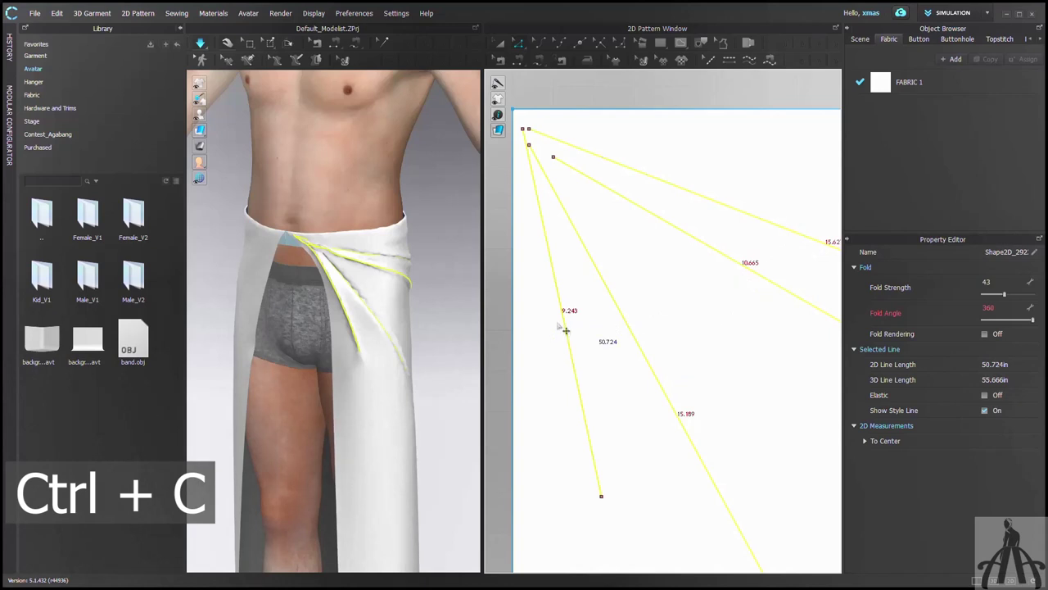
Step: Mirror-paste the four copied internal lines at the panel's opposite upper corner
scroll(565, 330, "down", 8)
scroll(616, 326, "up", 3)
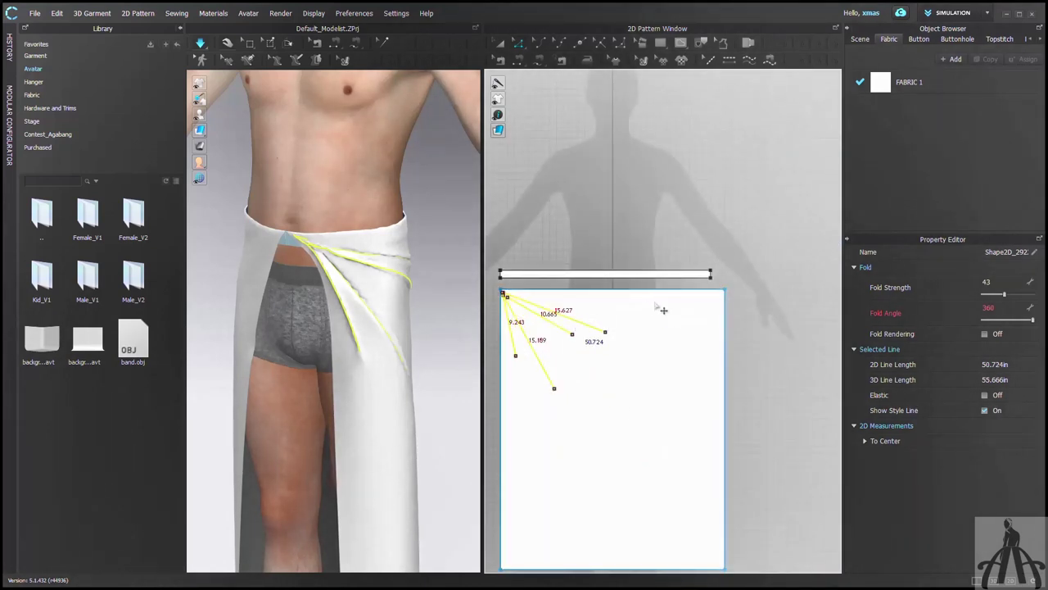
right_click(657, 350)
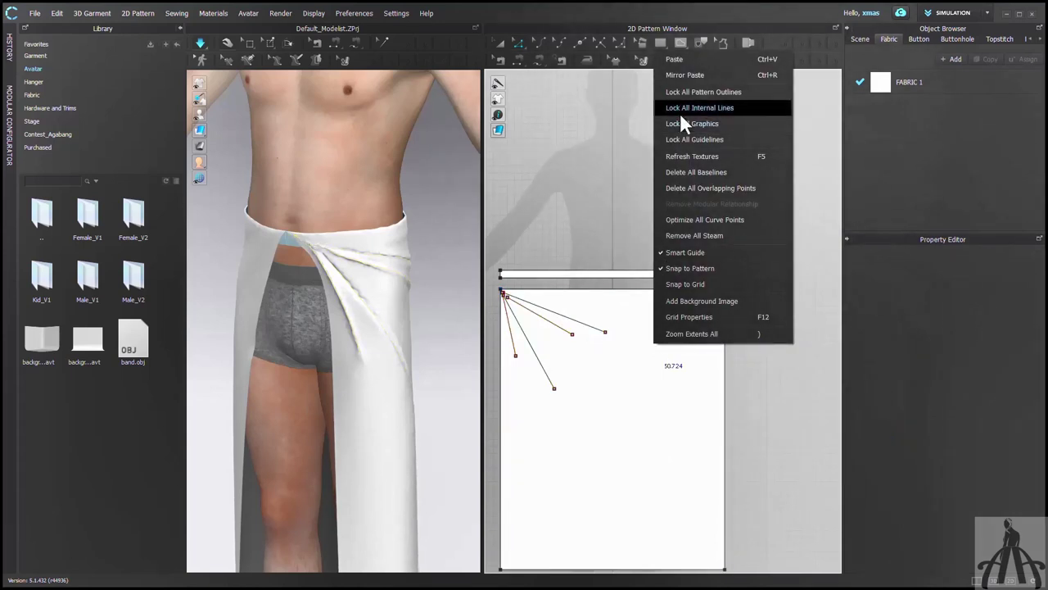
left_click(683, 75)
left_click(674, 342)
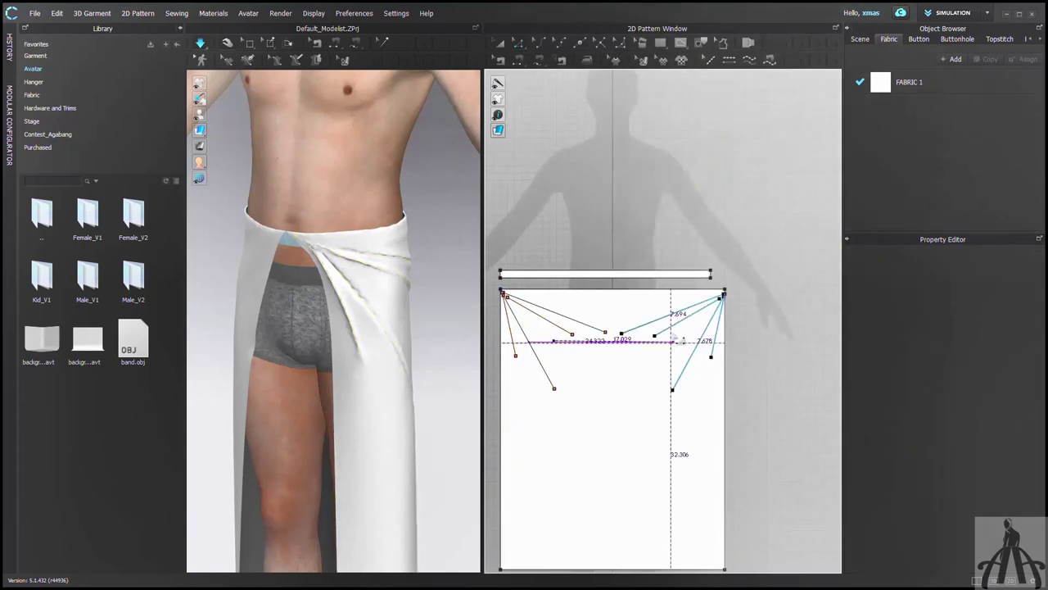
scroll(677, 341, "up", 3)
scroll(634, 375, "down", 2)
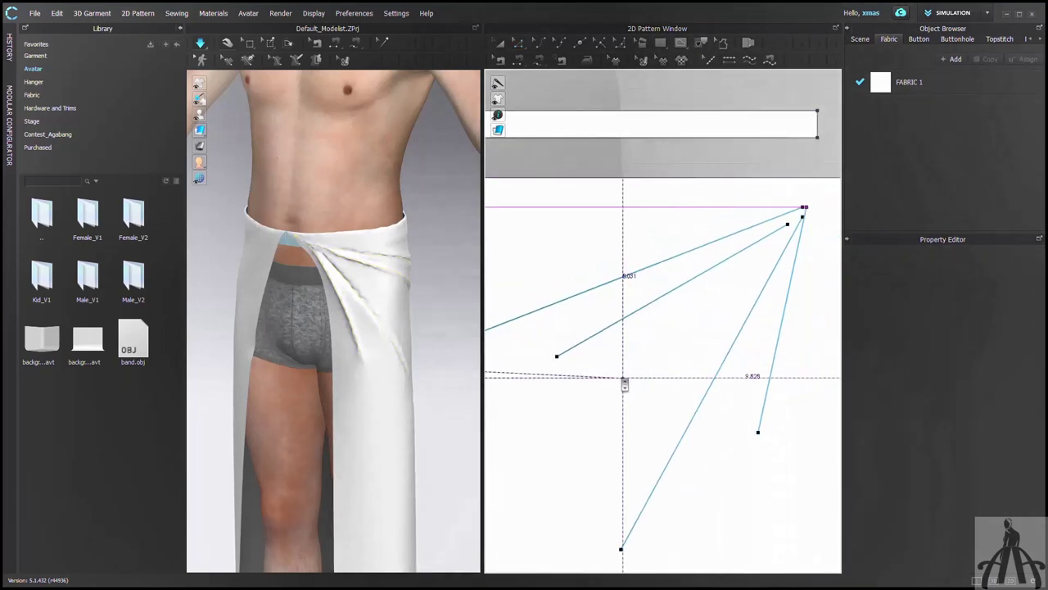
scroll(625, 383, "up", 3)
scroll(663, 369, "down", 3)
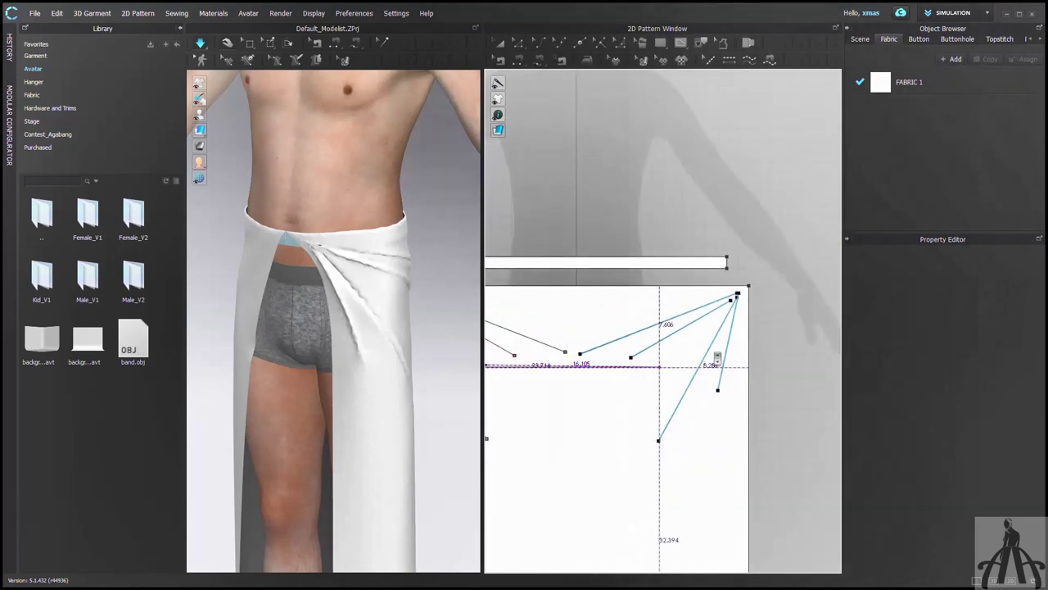
scroll(744, 320, "up", 3)
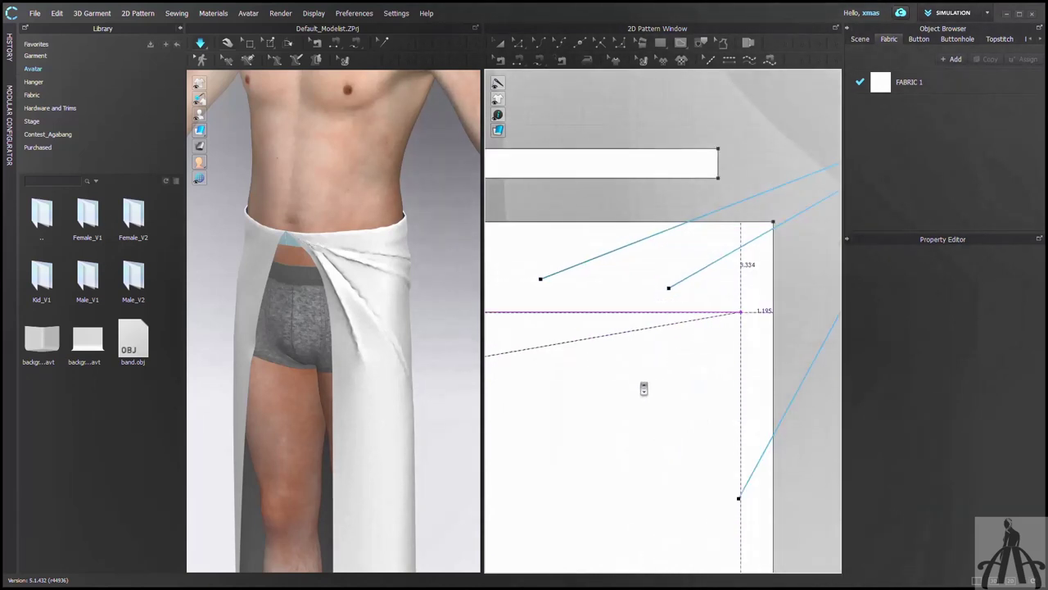
left_click(582, 420)
scroll(630, 419, "down", 5)
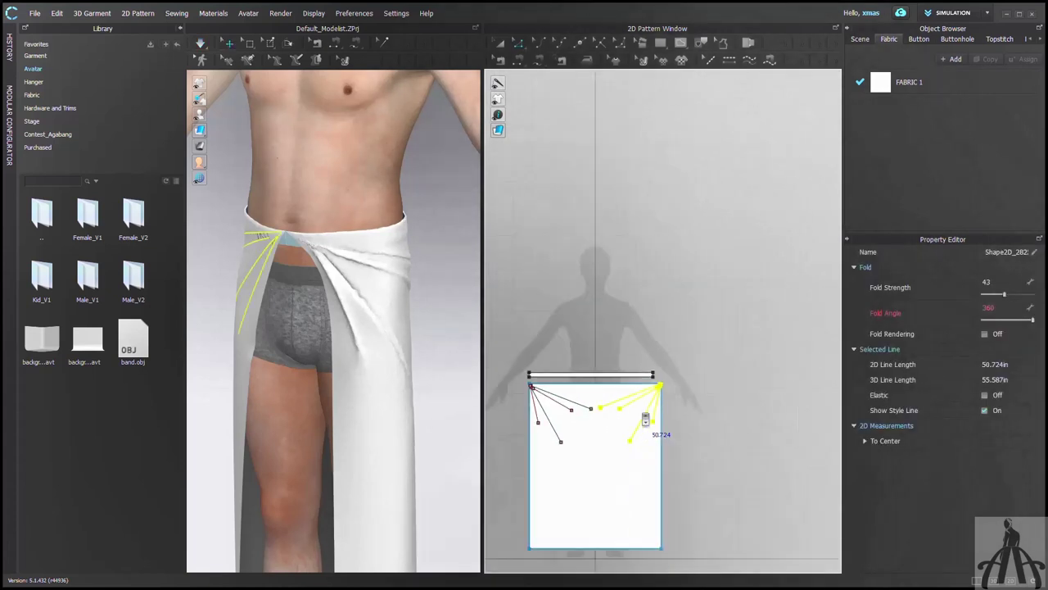
Step: Simulate the garment with the mirrored fold lines and show the avatar from the front
scroll(616, 419, "up", 3)
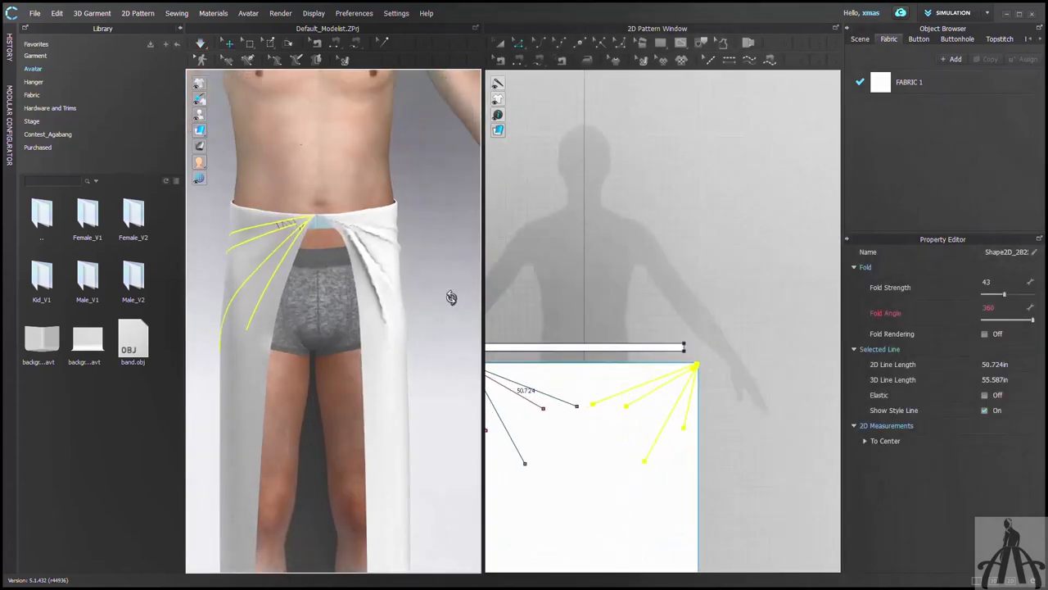
key("space")
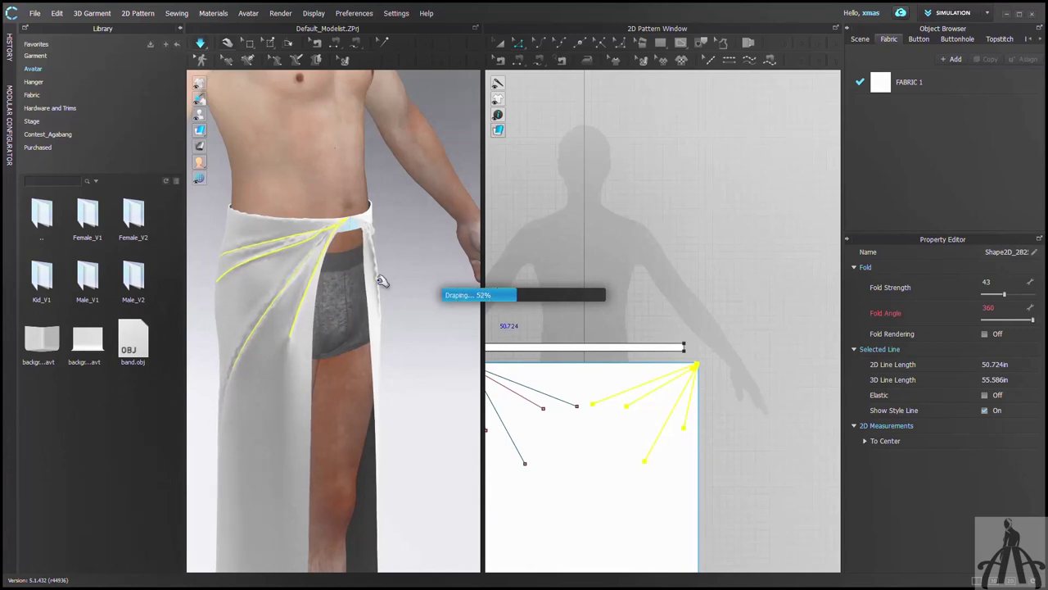
left_click(420, 256)
key("2")
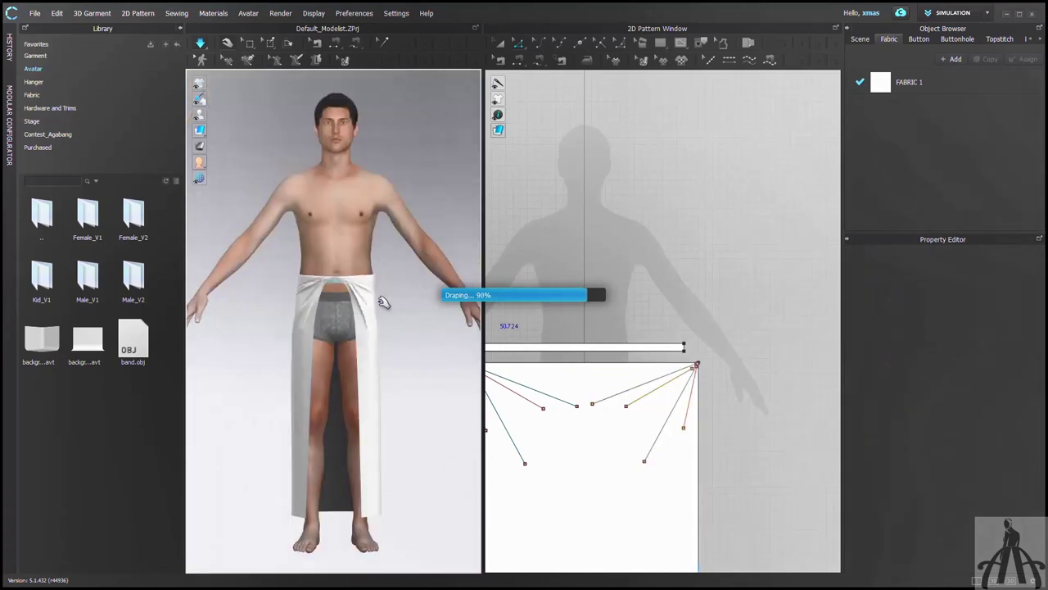
scroll(403, 338, "up", 2)
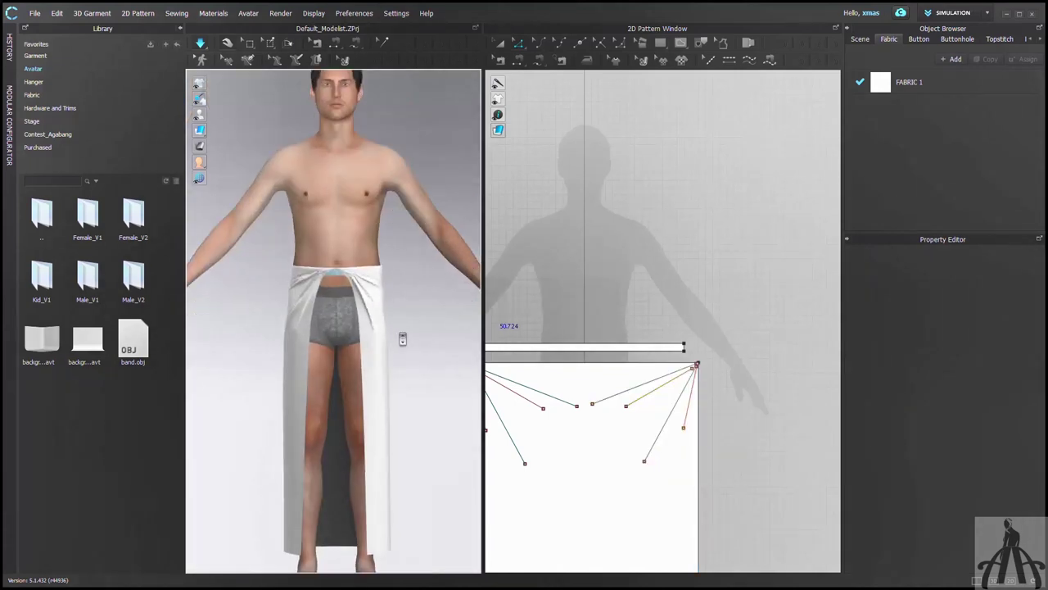
Step: Copy the large panel with its internal lines and paste the duplicate beside the original, away from the waistband's side
scroll(597, 438, "down", 3)
left_click(597, 437)
key("ctrl+c")
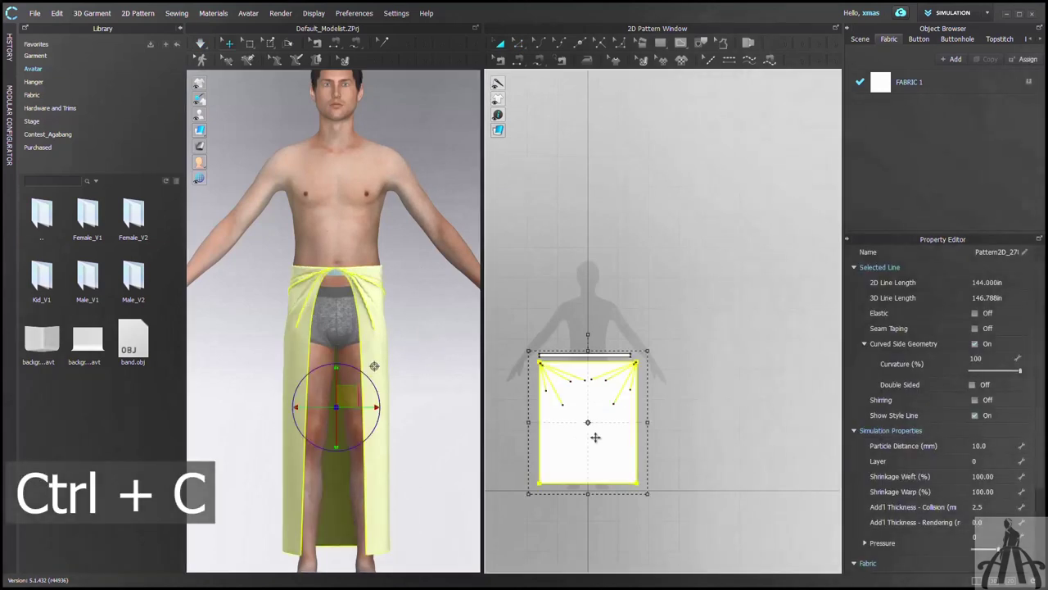
key("ctrl+v")
scroll(592, 437, "down", 2)
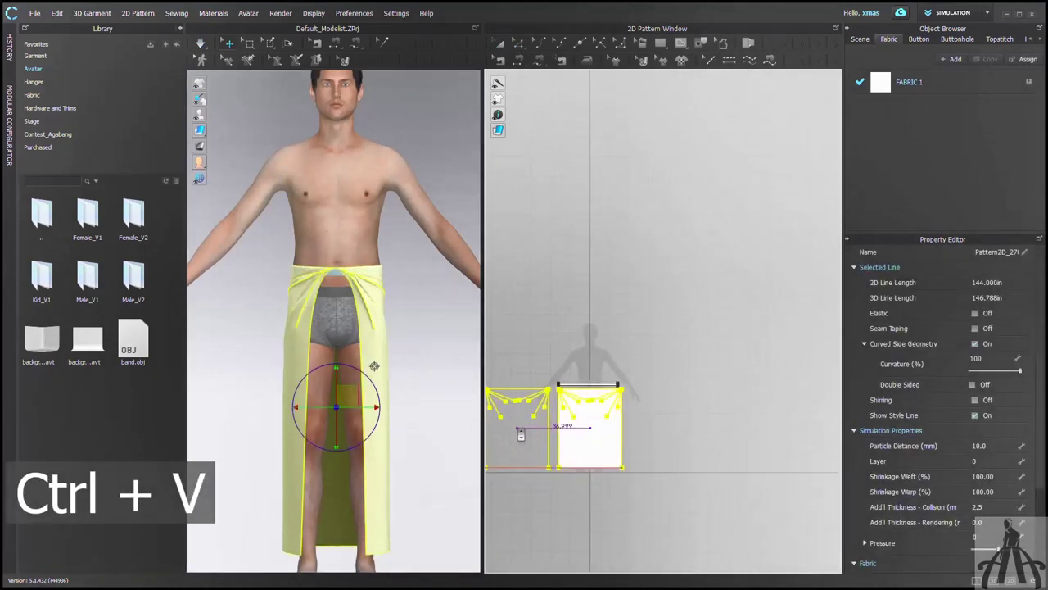
left_click(520, 434)
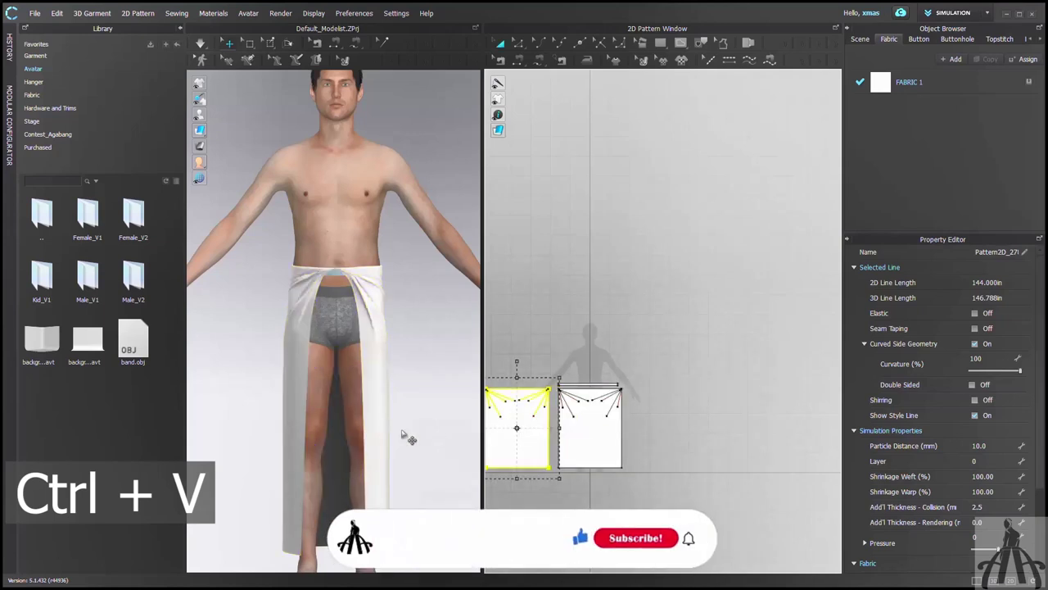
Step: Reset the duplicate panel's 3D arrangement so that it lies flat beside the avatar
scroll(386, 439, "down", 3)
scroll(386, 439, "down", 2)
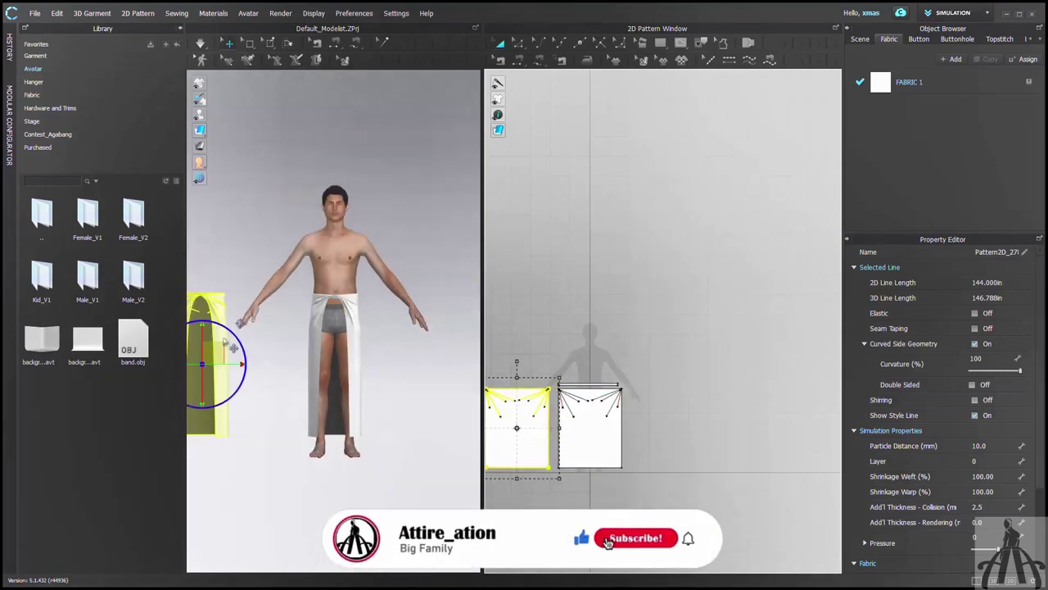
left_click(209, 300)
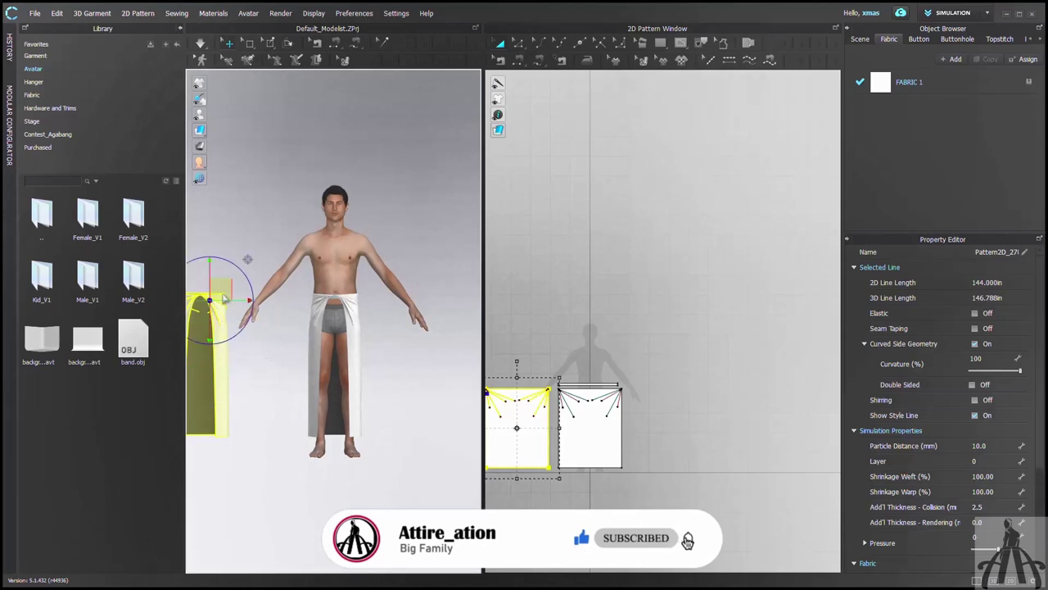
right_click(209, 299)
left_click(289, 203)
scroll(540, 409, "up", 4)
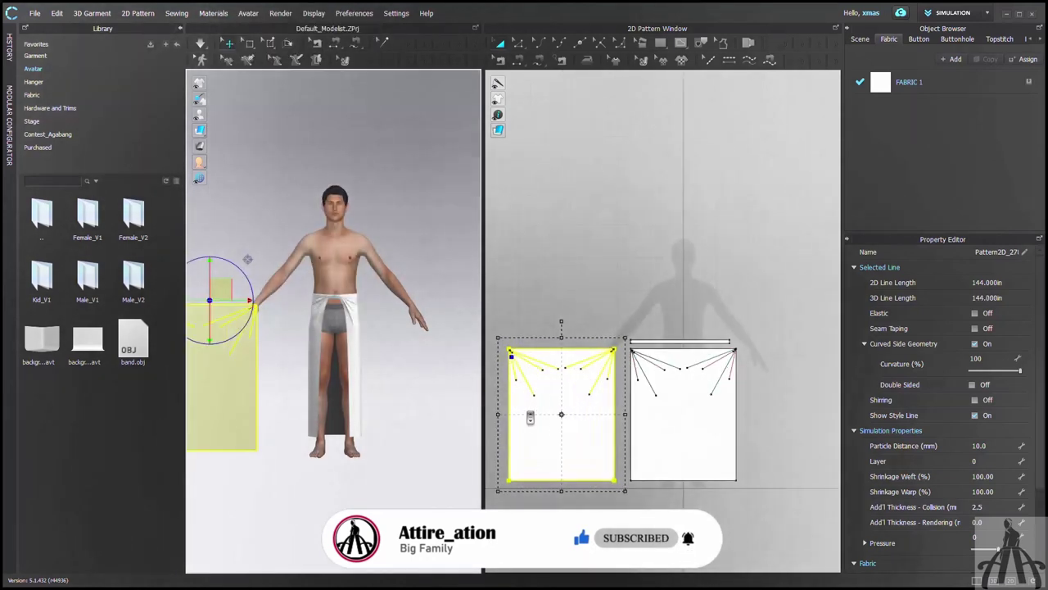
Step: Delete all the internal fold lines from the duplicate panel so that only its outline remains
key("z")
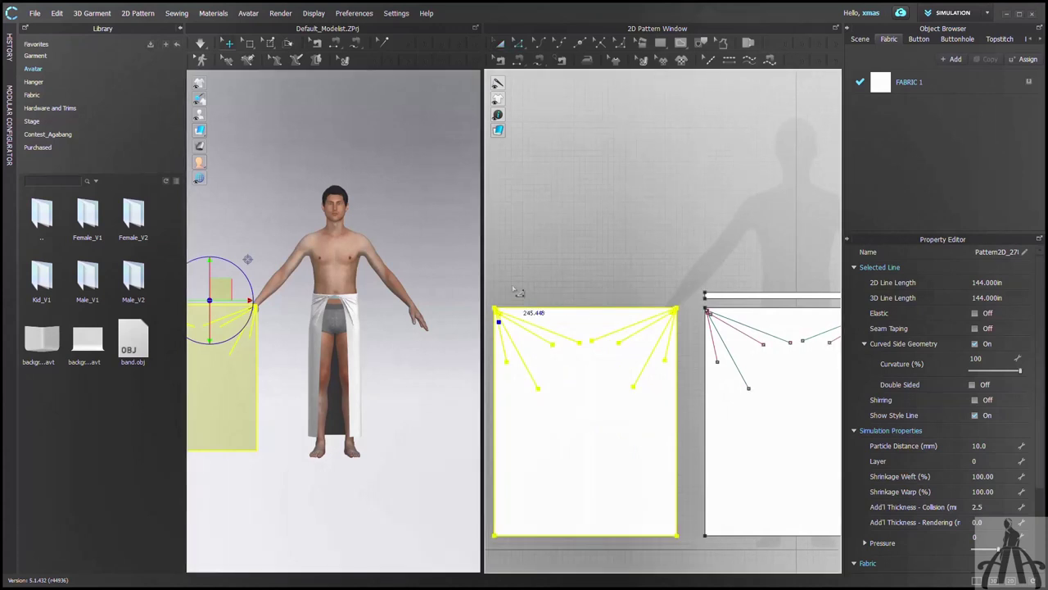
left_click(566, 359)
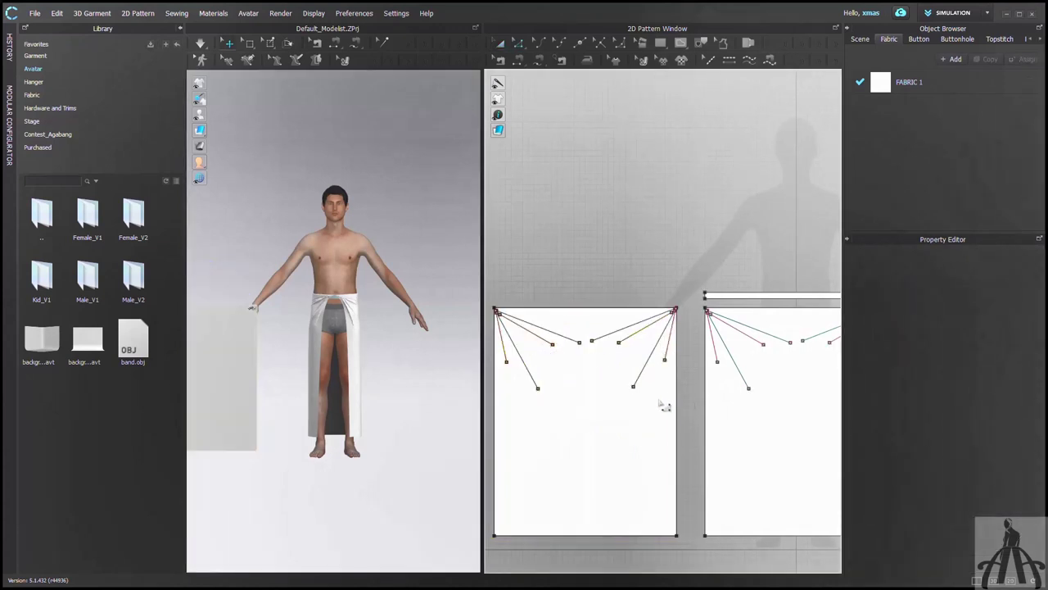
left_click_drag(585, 348, 525, 335)
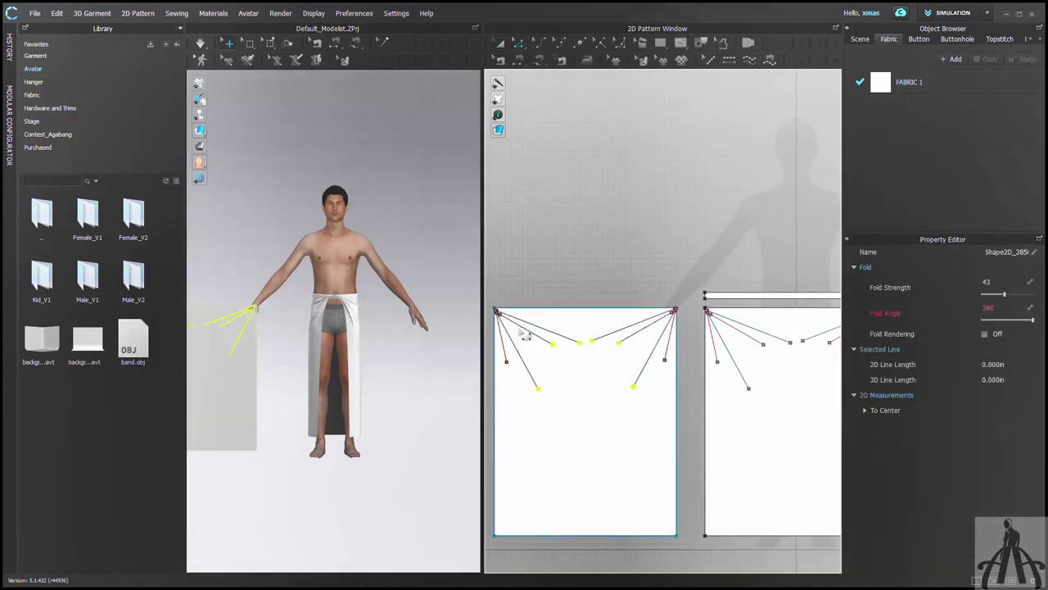
key("Delete")
left_click(514, 370)
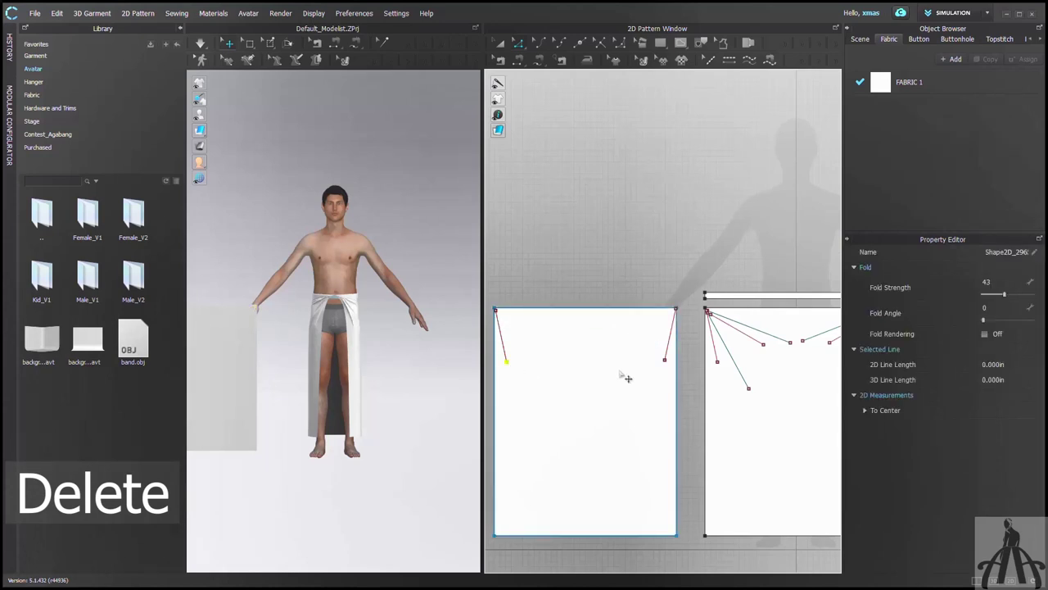
key("Delete")
left_click(664, 361)
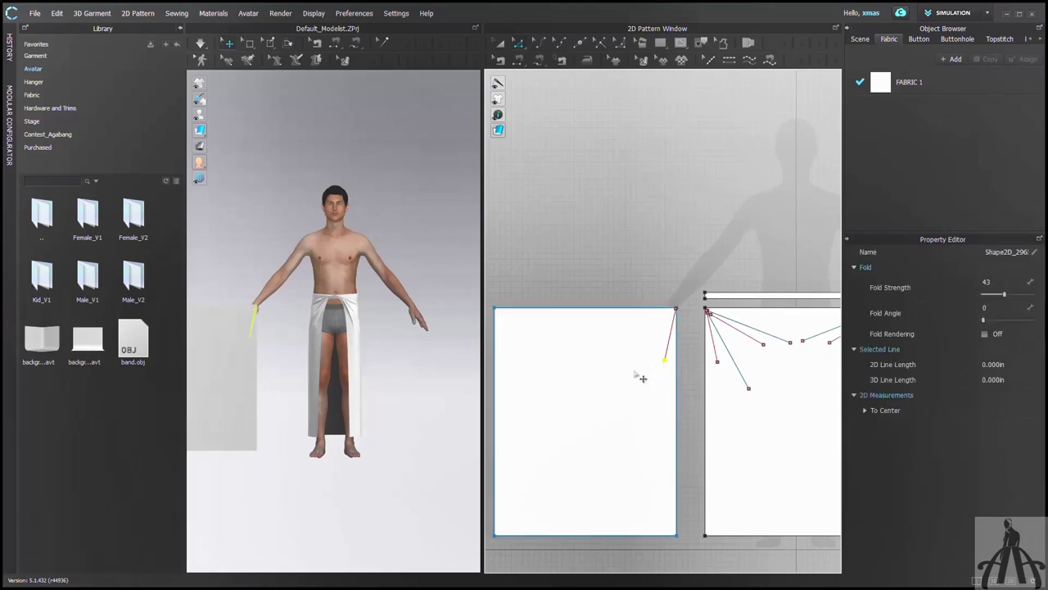
key("Delete")
Step: Move the duplicate panel across in front of the avatar in 3D and rotate it about its vertical axis
scroll(278, 370, "up", 1)
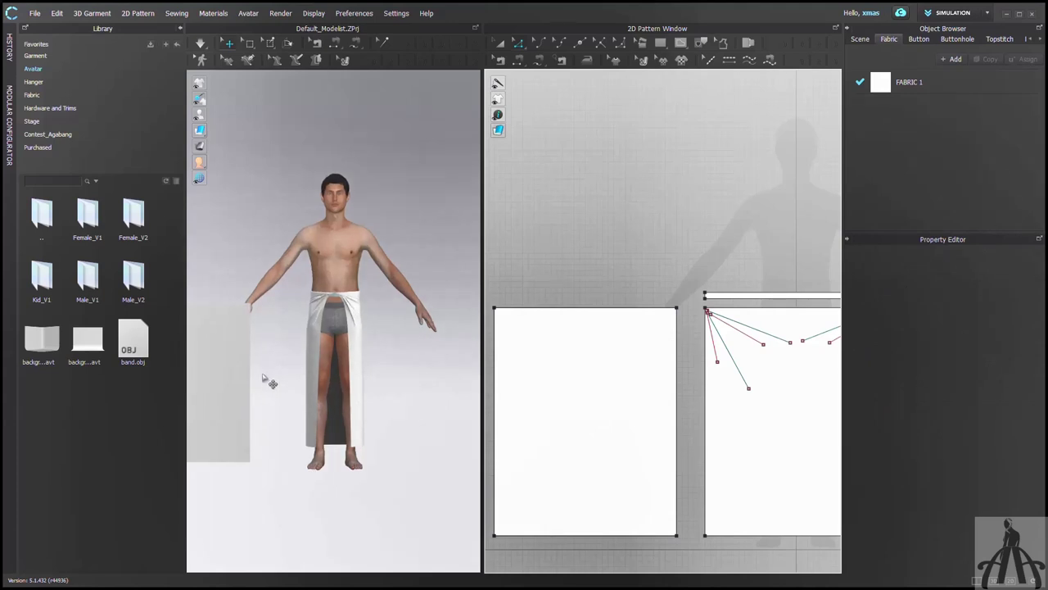
left_click_drag(232, 361, 320, 350)
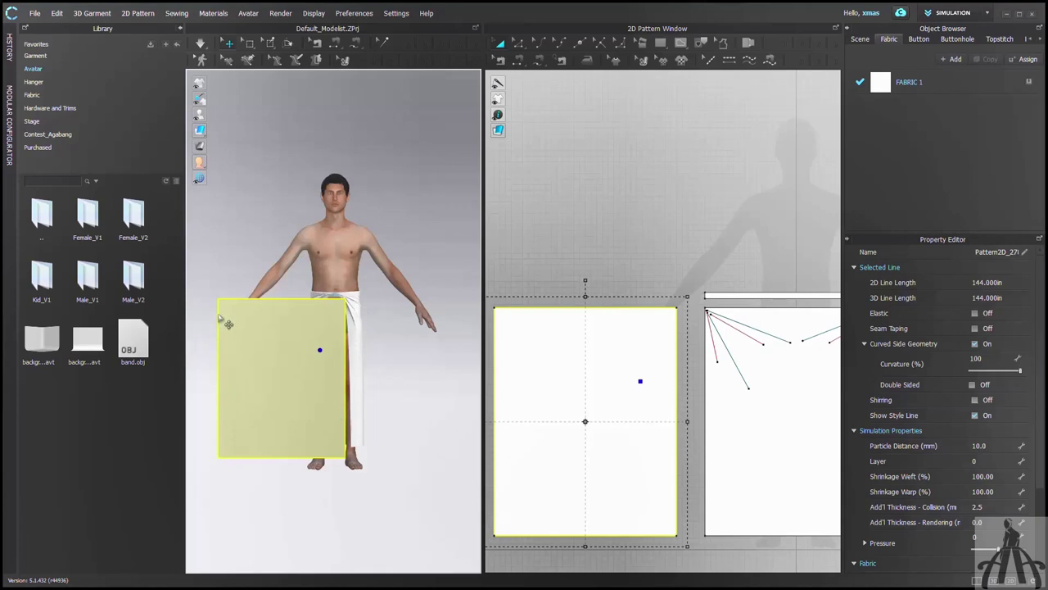
right_click_drag(311, 408, 316, 383)
left_click(259, 350)
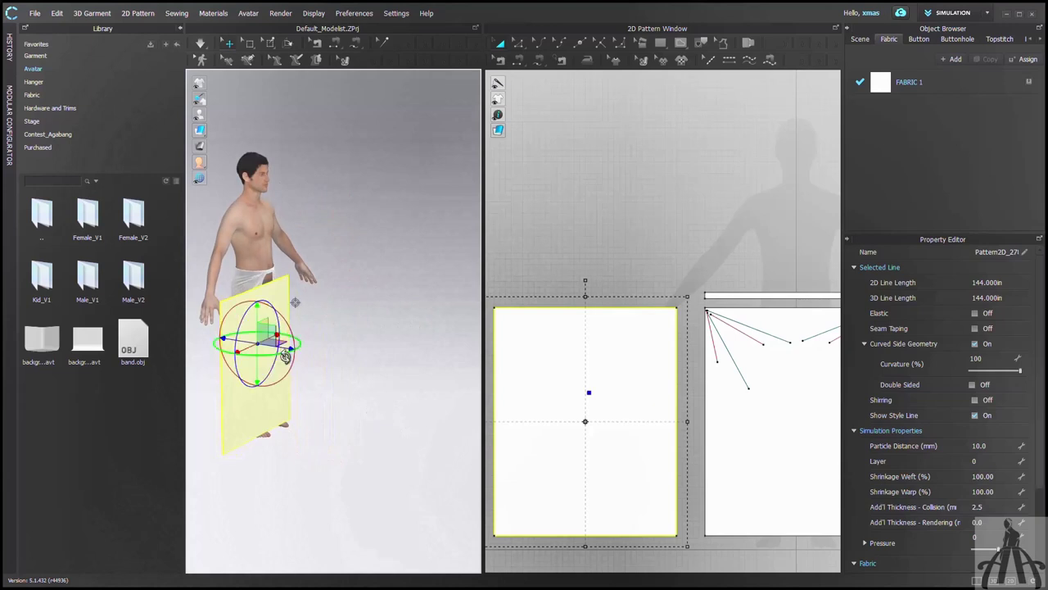
left_click_drag(279, 358, 133, 368)
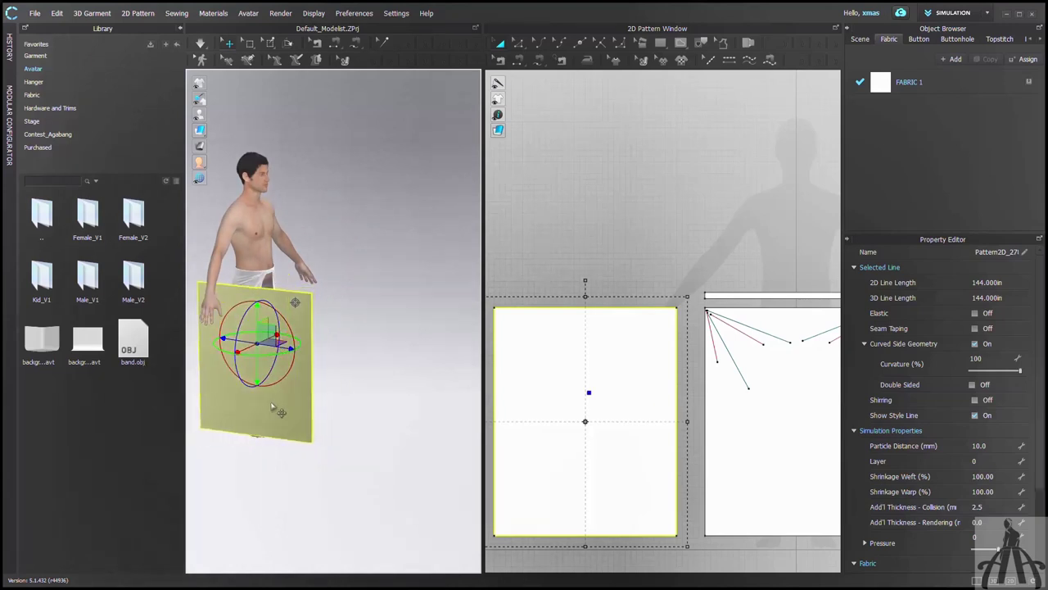
Step: Turn the duplicate panel upright on its side behind the avatar and raise it to waist height
middle_click_drag(290, 410, 411, 411)
right_click_drag(398, 335, 470, 382)
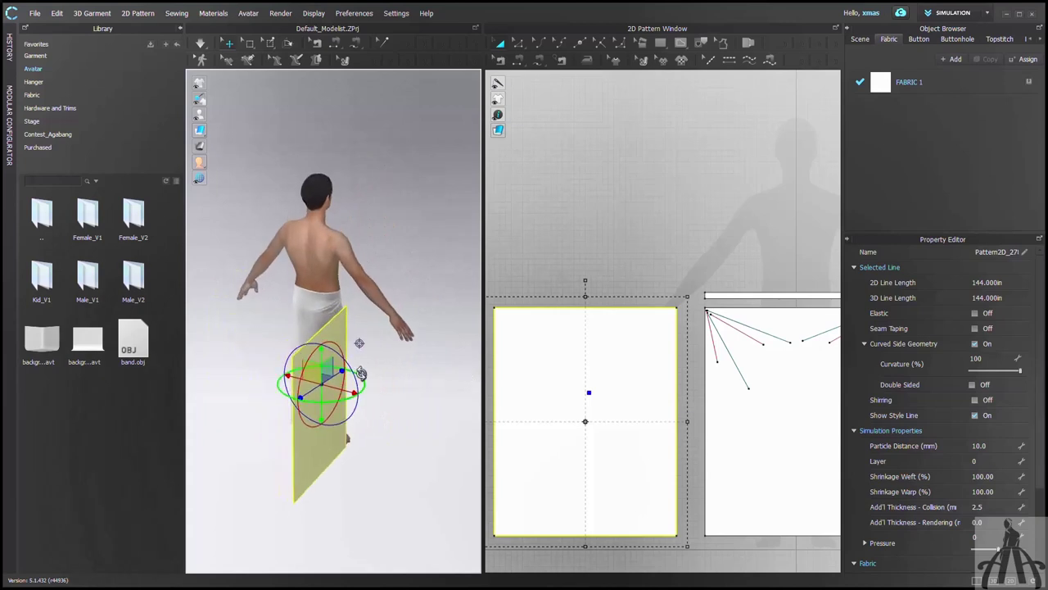
left_click_drag(340, 352, 402, 433)
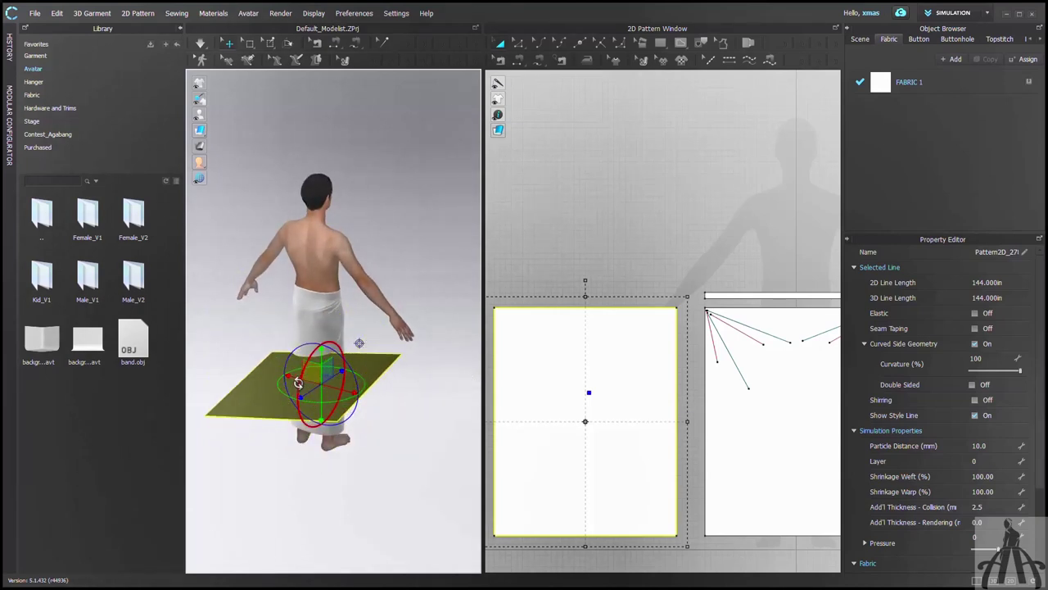
left_click_drag(304, 364, 363, 237)
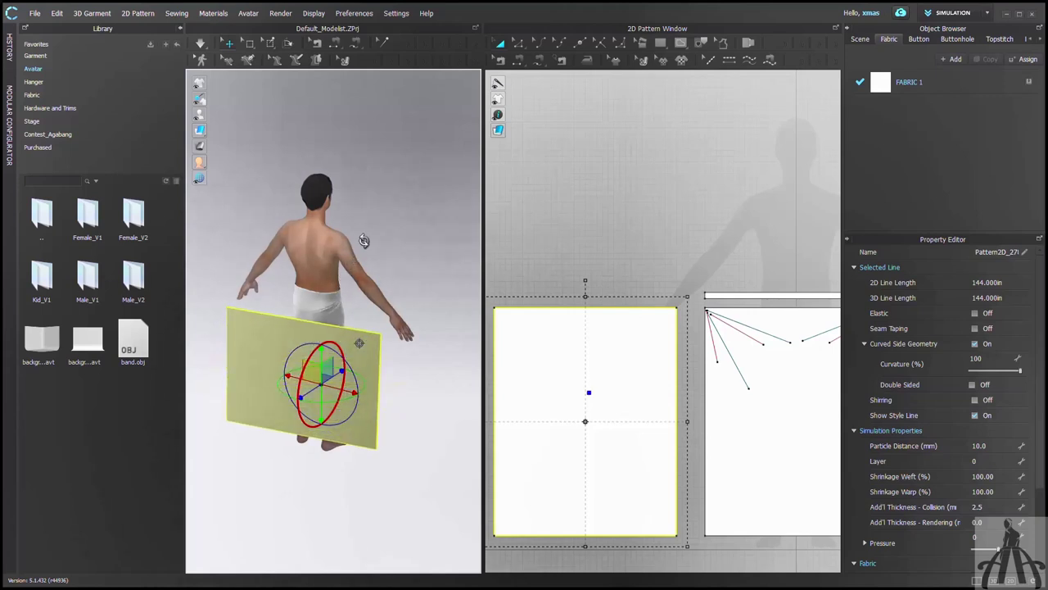
left_click_drag(320, 327, 320, 304)
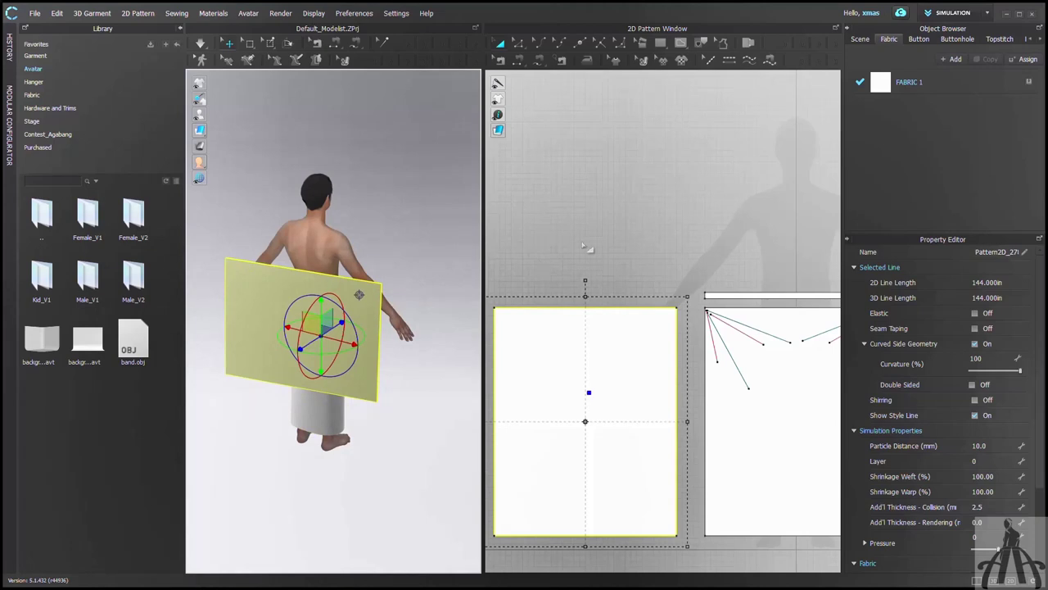
left_click(415, 320)
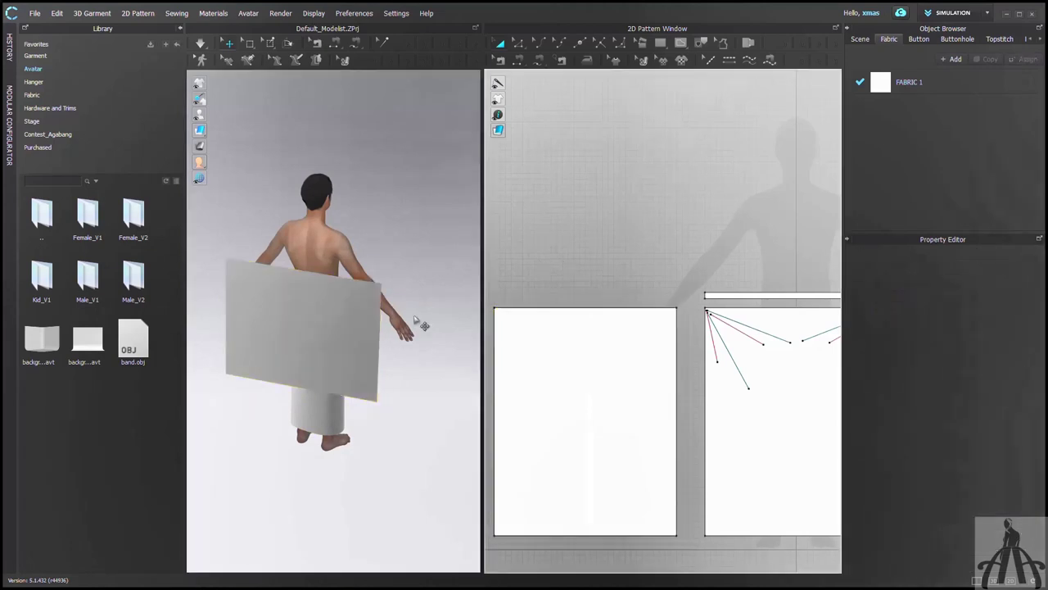
Step: Widen the duplicate panel by moving its outer vertical edge 10 in outward, away from the original panel
left_click(316, 385)
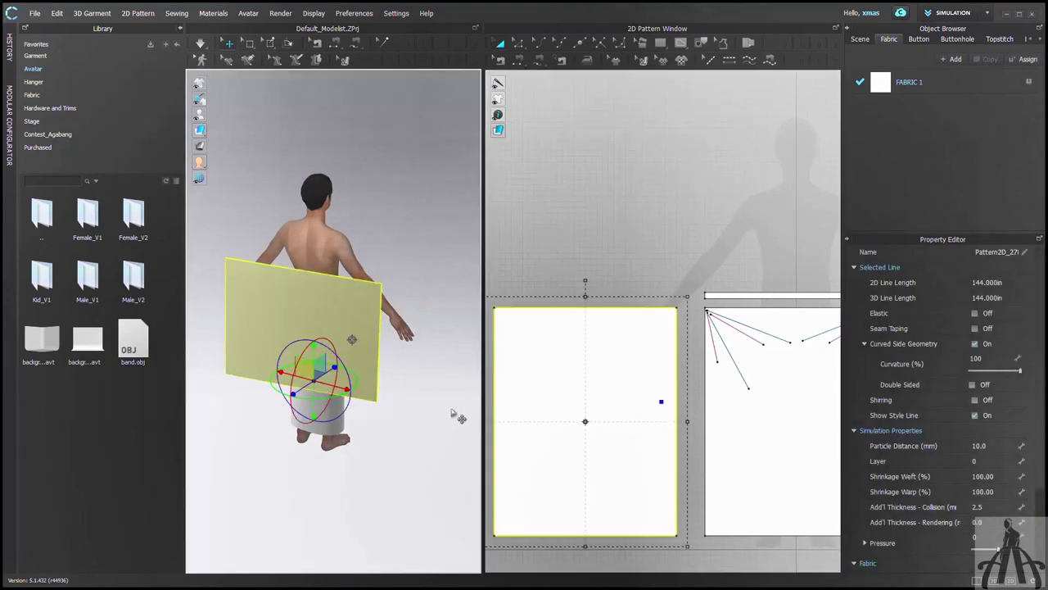
scroll(583, 429, "down", 5)
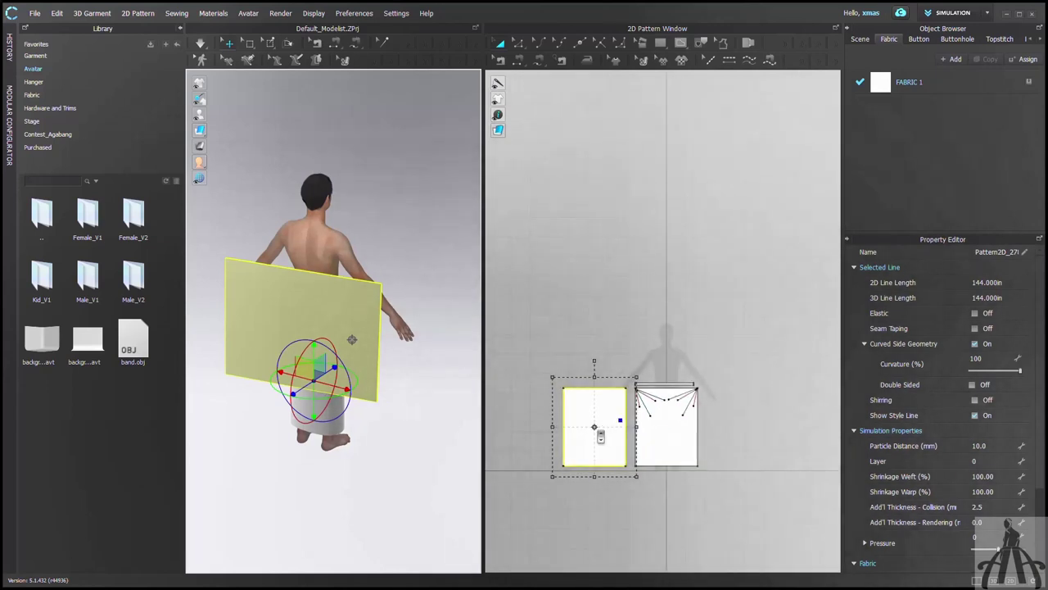
left_click(565, 425)
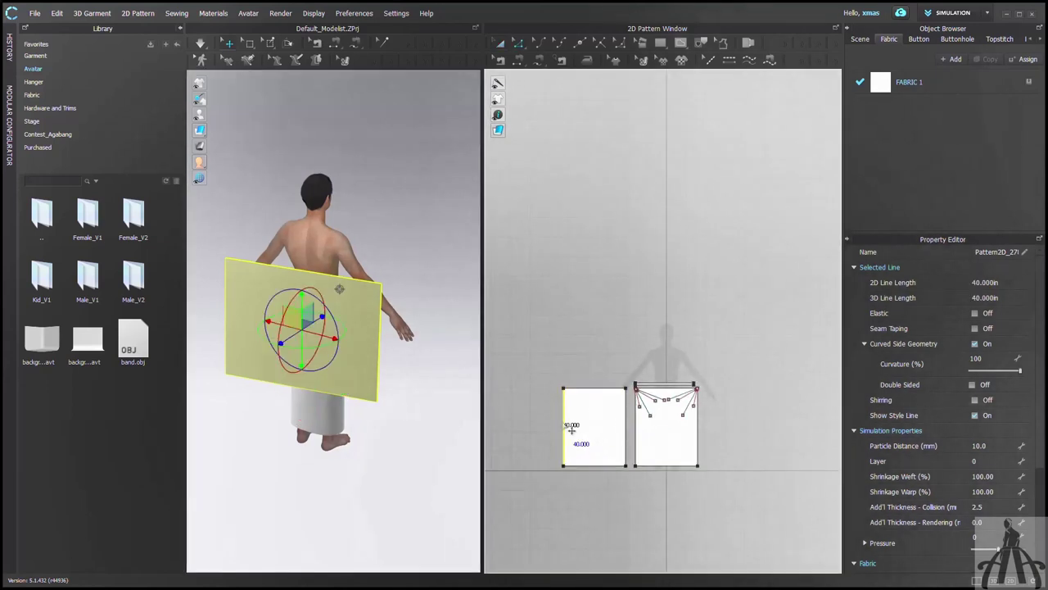
left_click_drag(564, 425, 534, 424)
scroll(534, 424, "down", 2)
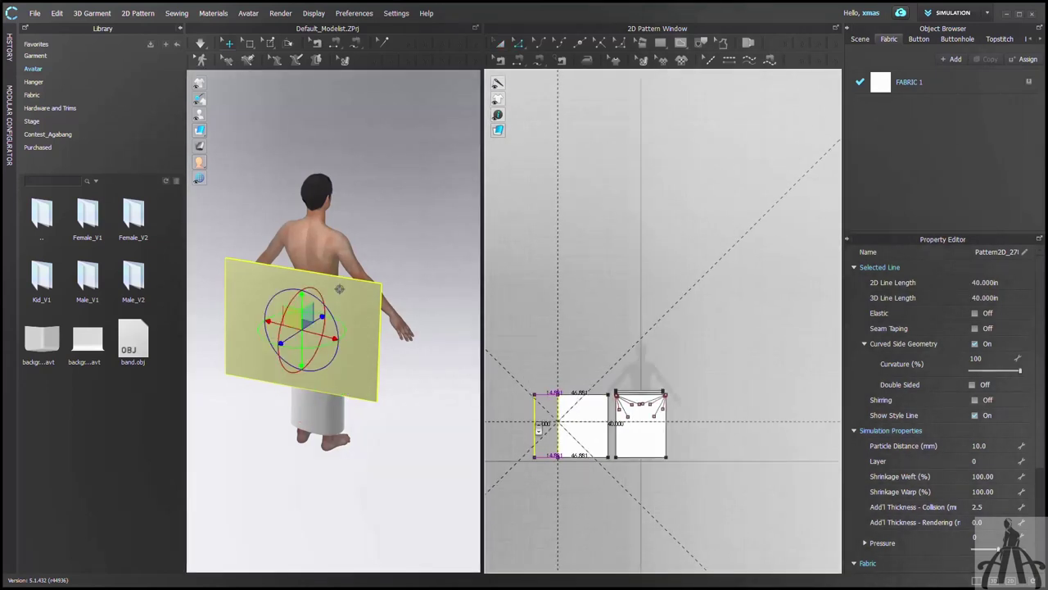
key("Return")
type("10")
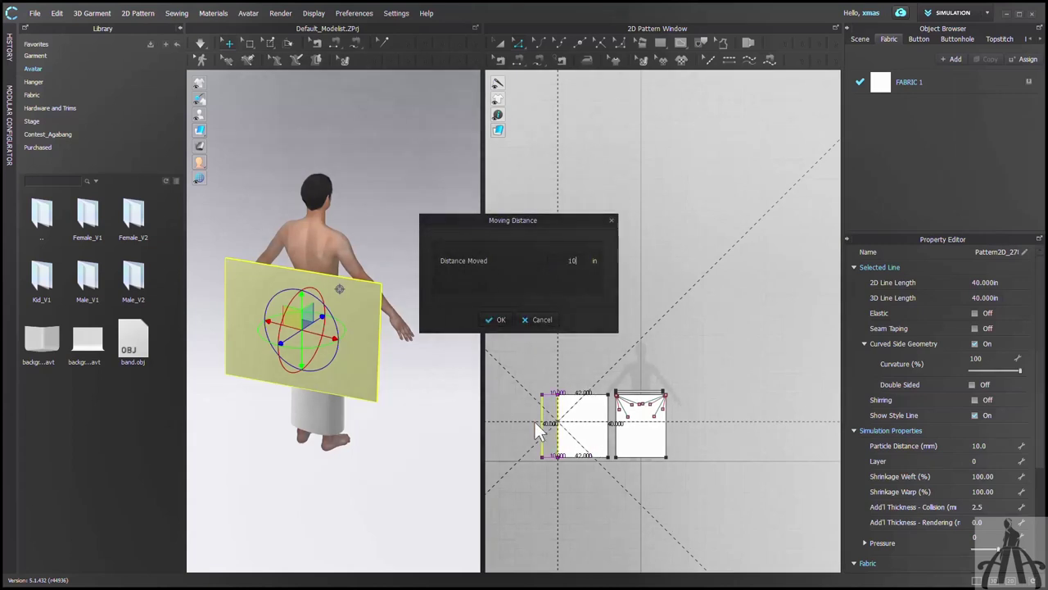
key("Return")
Step: Strengthen the widened duplicate panel behind the avatar
right_click_drag(377, 374, 338, 300)
right_click(338, 300)
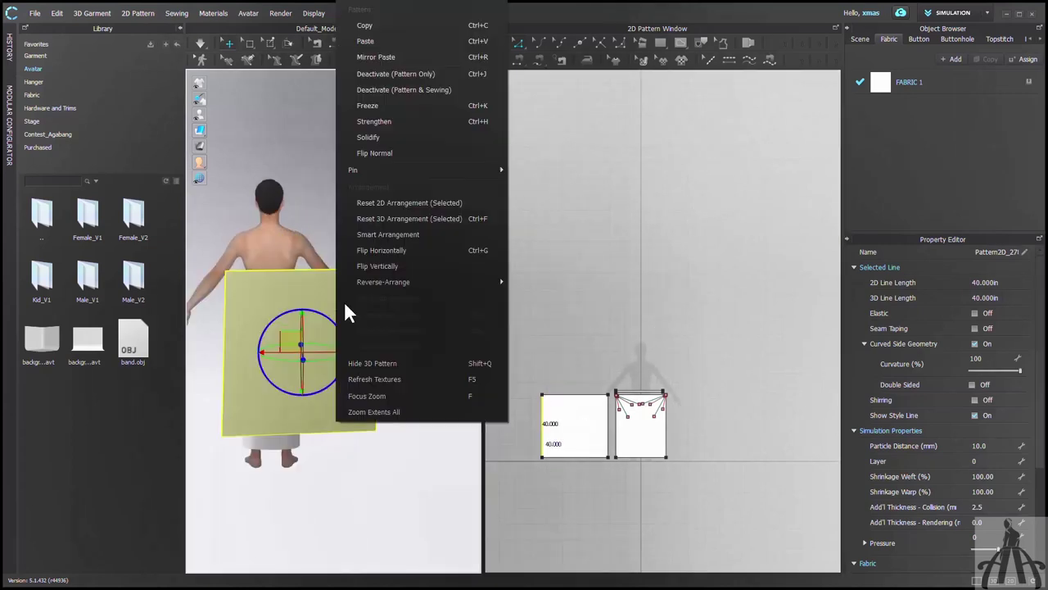
left_click(382, 123)
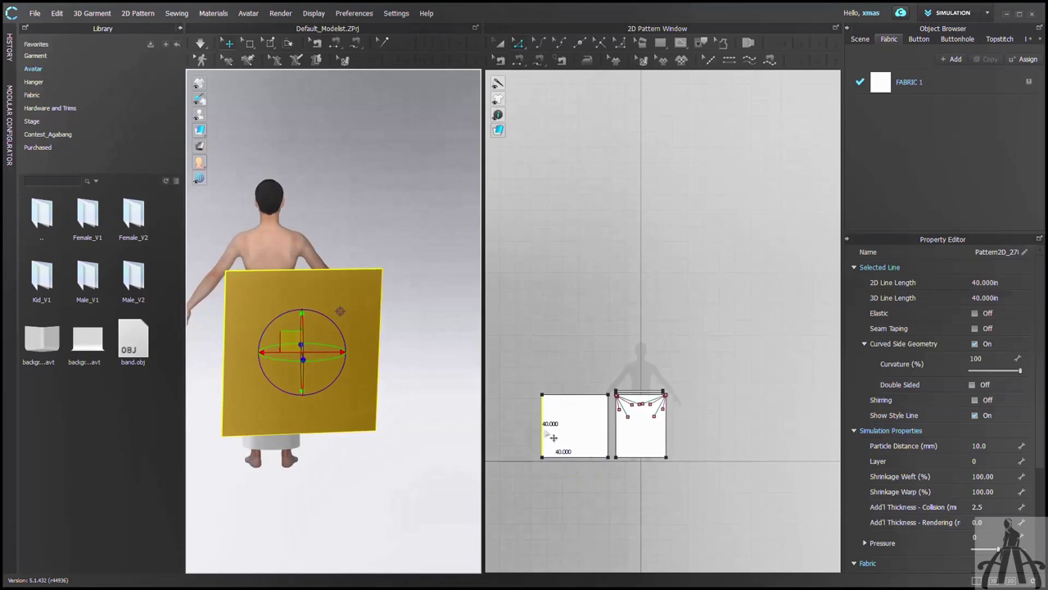
scroll(553, 437, "up", 2)
left_click(238, 331)
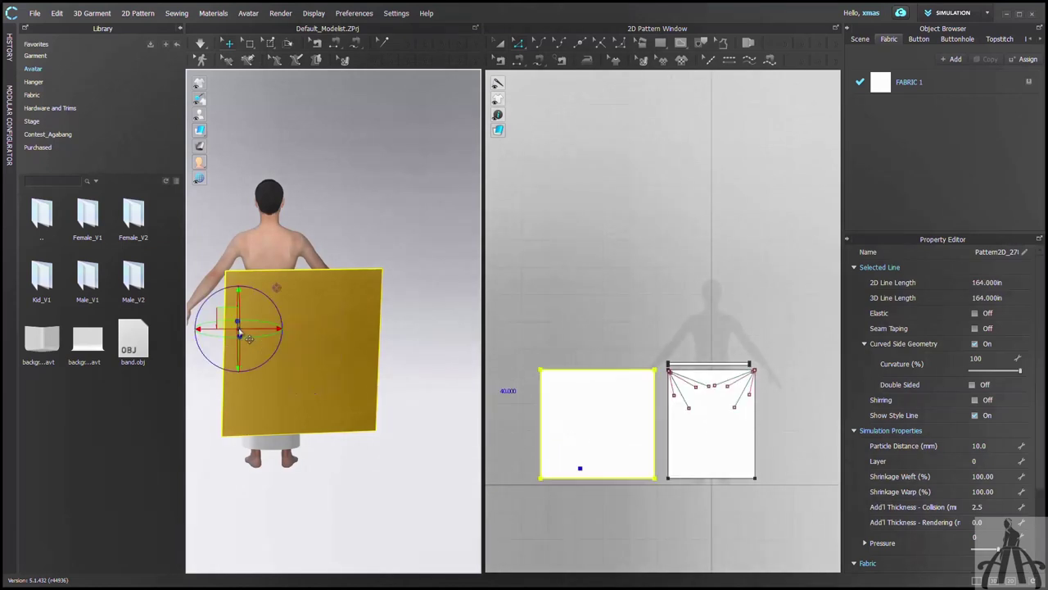
left_click(368, 331)
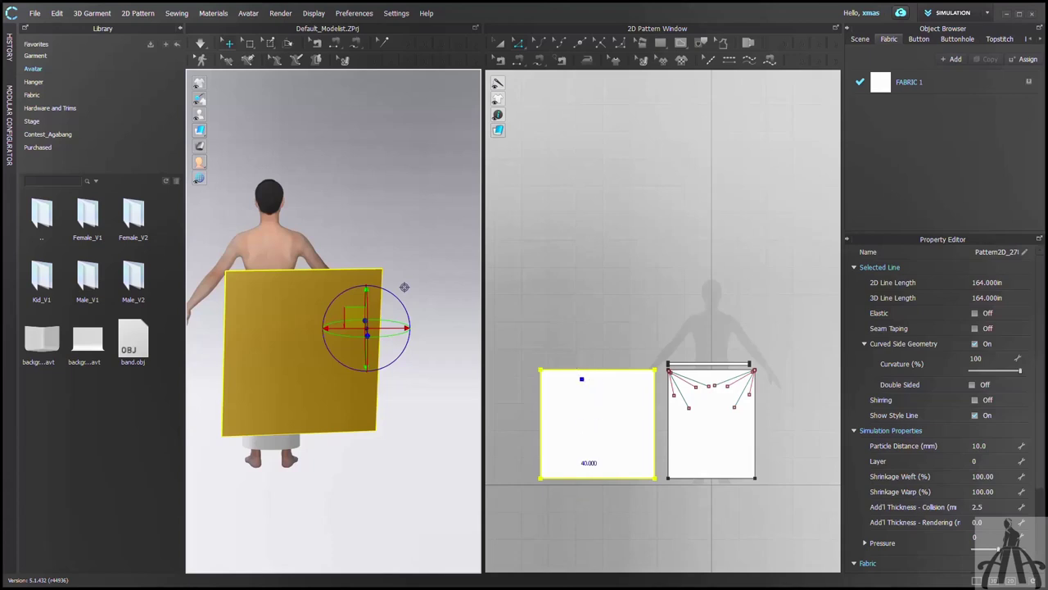
Step: Distribute eight evenly spaced internal lines between the upper and lower edges of the duplicate panel
left_click(608, 378)
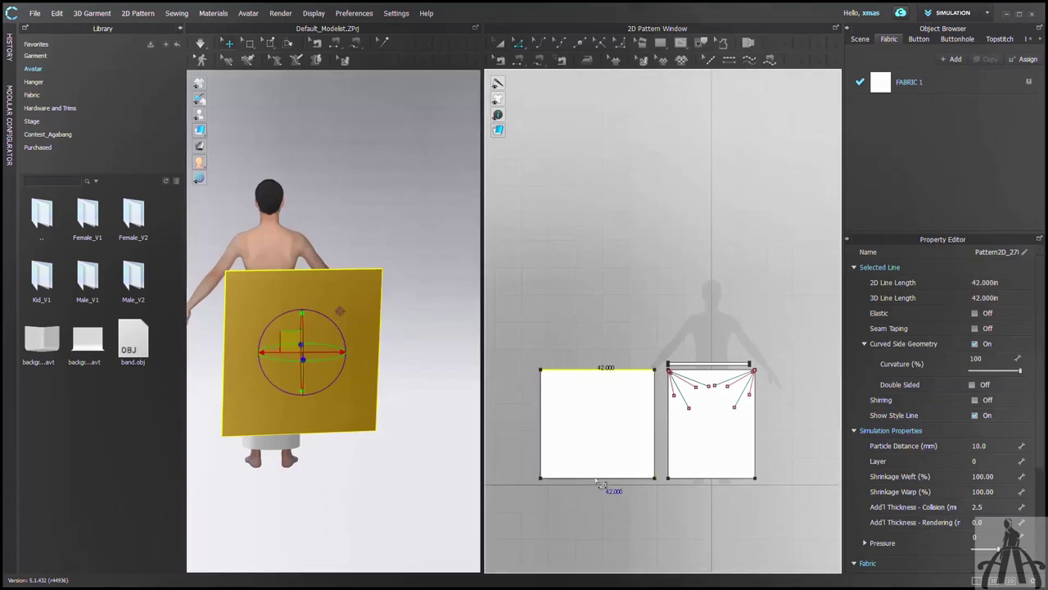
left_click(596, 482, "shift")
right_click(603, 488)
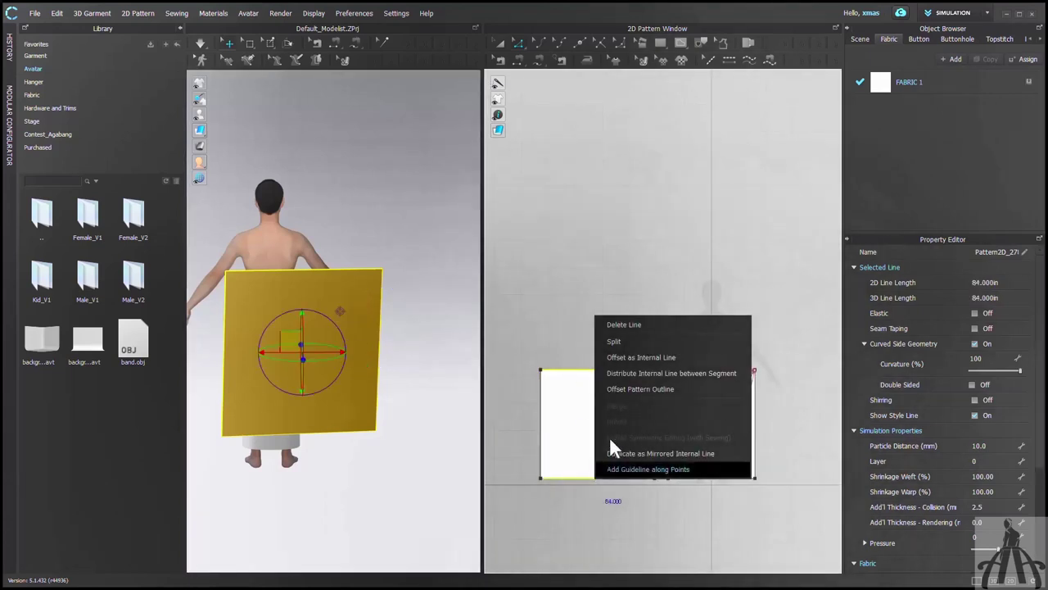
left_click(654, 372)
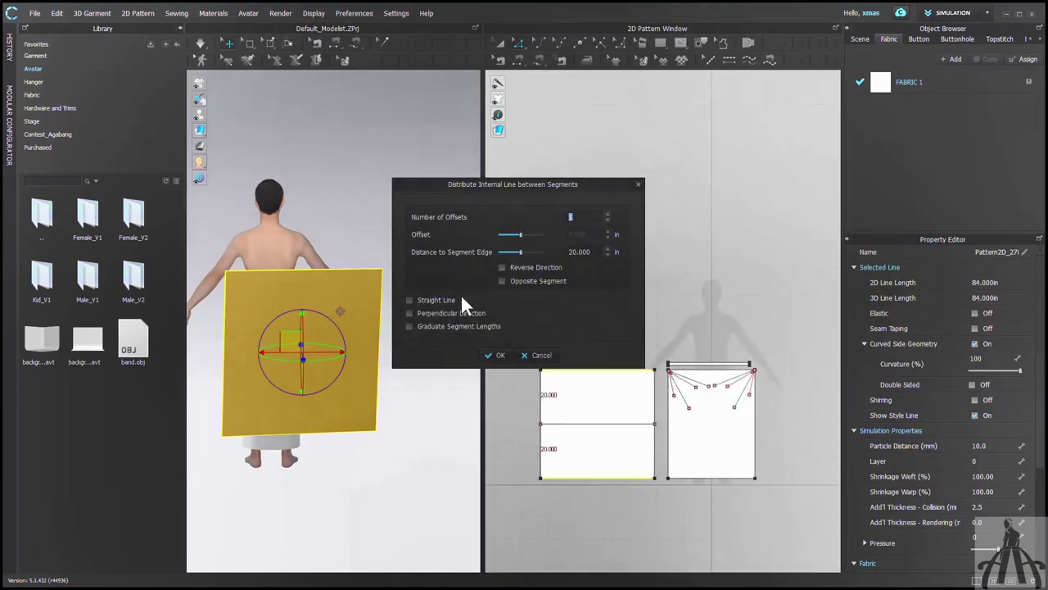
left_click(607, 214)
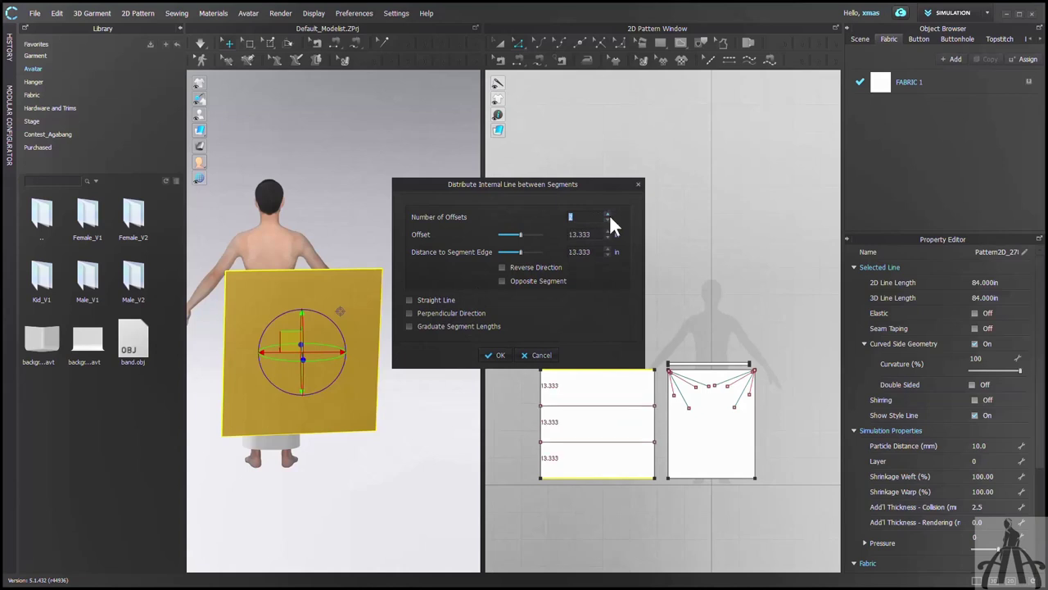
left_click(607, 213)
left_click(608, 214)
left_click(608, 214)
left_click(608, 213)
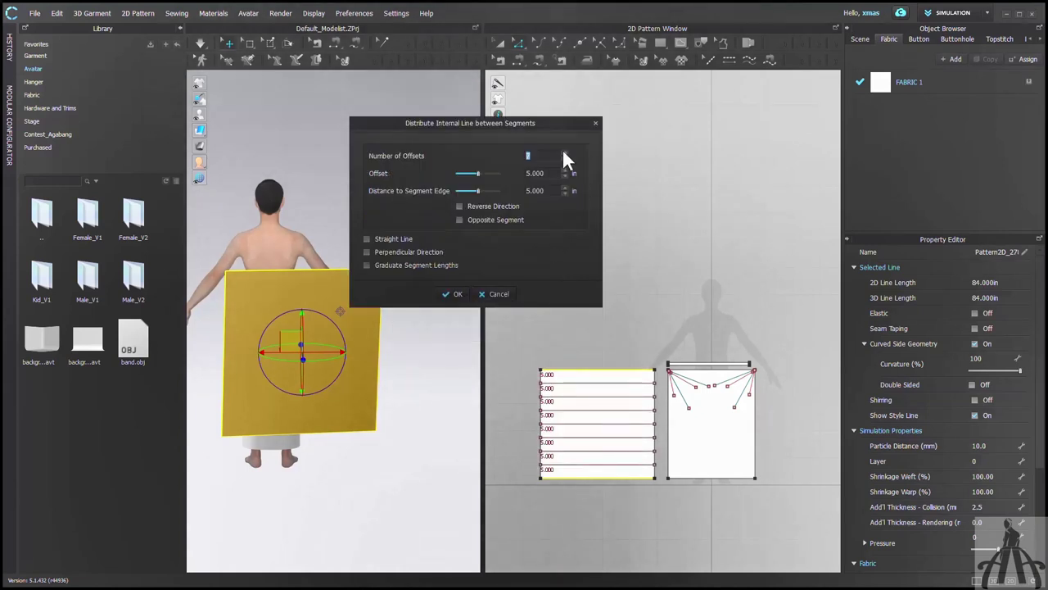
left_click(564, 152)
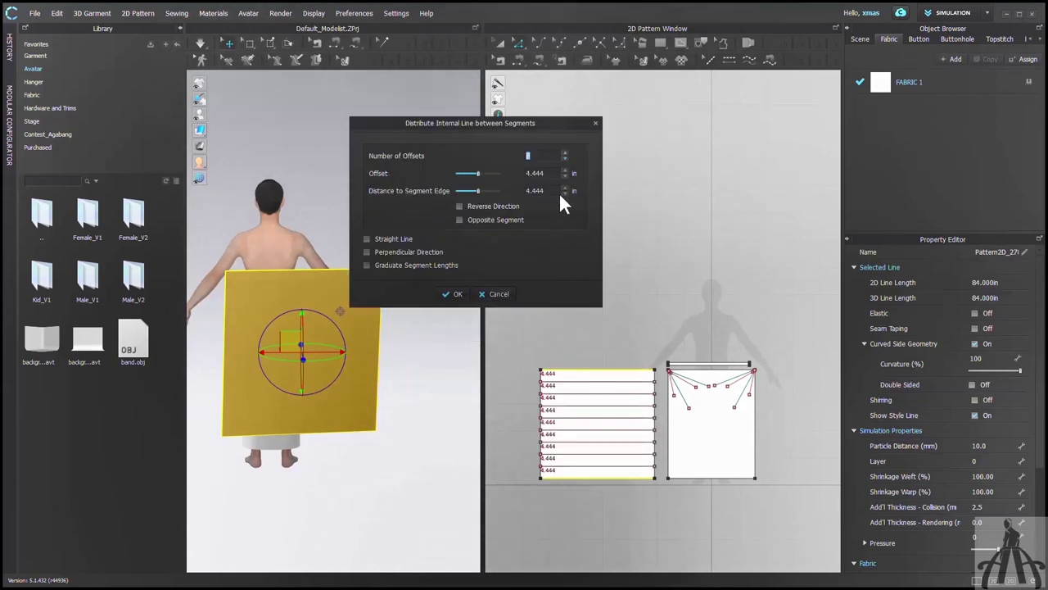
left_click(465, 294)
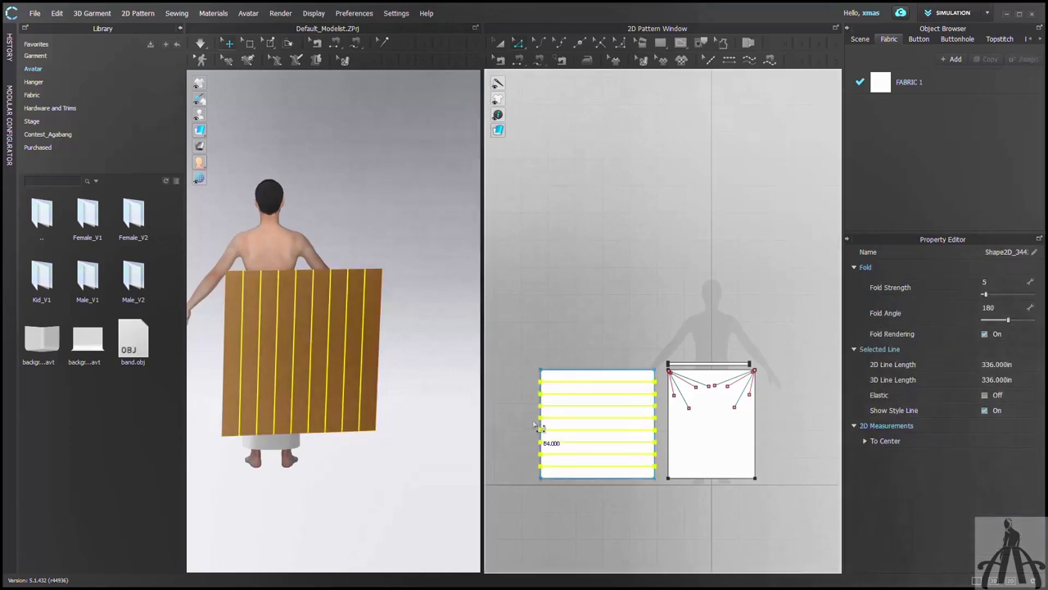
Step: Set the fold angle of the first, third, fifth and seventh internal lines on the duplicate panel to 0
scroll(524, 419, "up", 5)
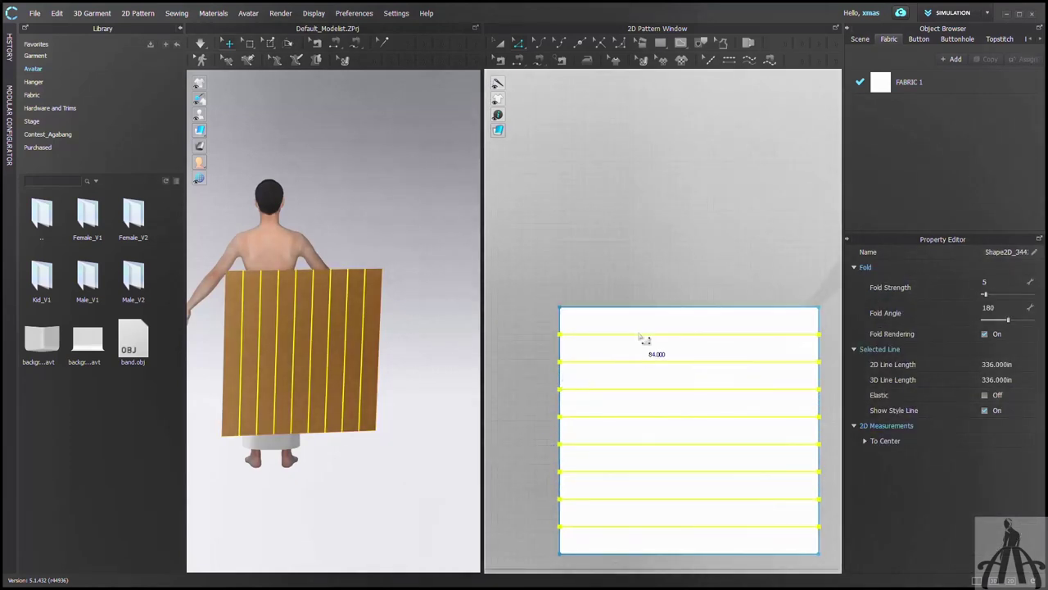
left_click(625, 362, "ctrl")
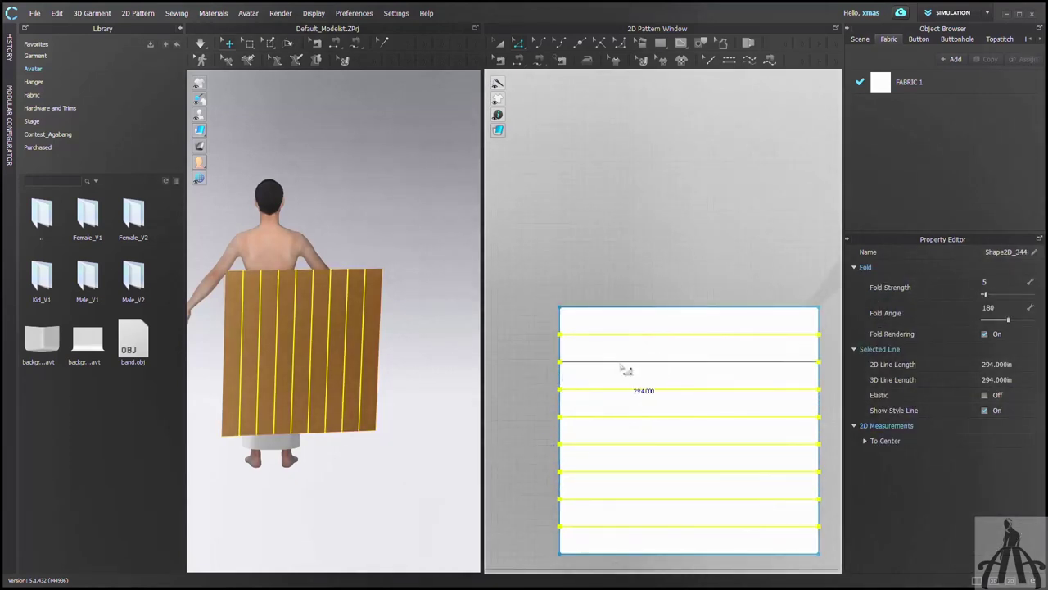
left_click(624, 417, "ctrl")
left_click(626, 471, "ctrl")
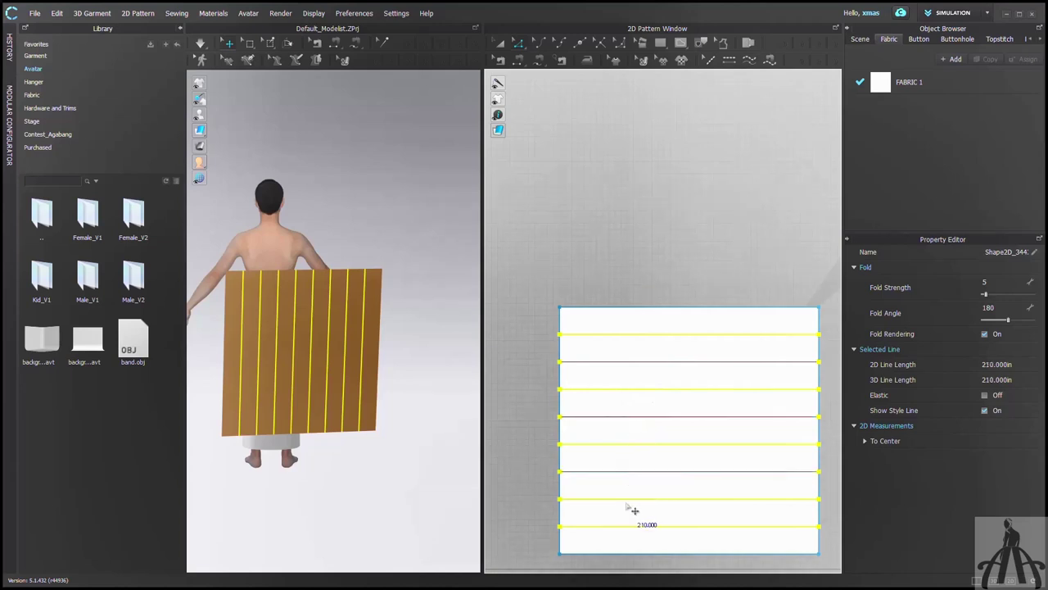
left_click(637, 527, "ctrl")
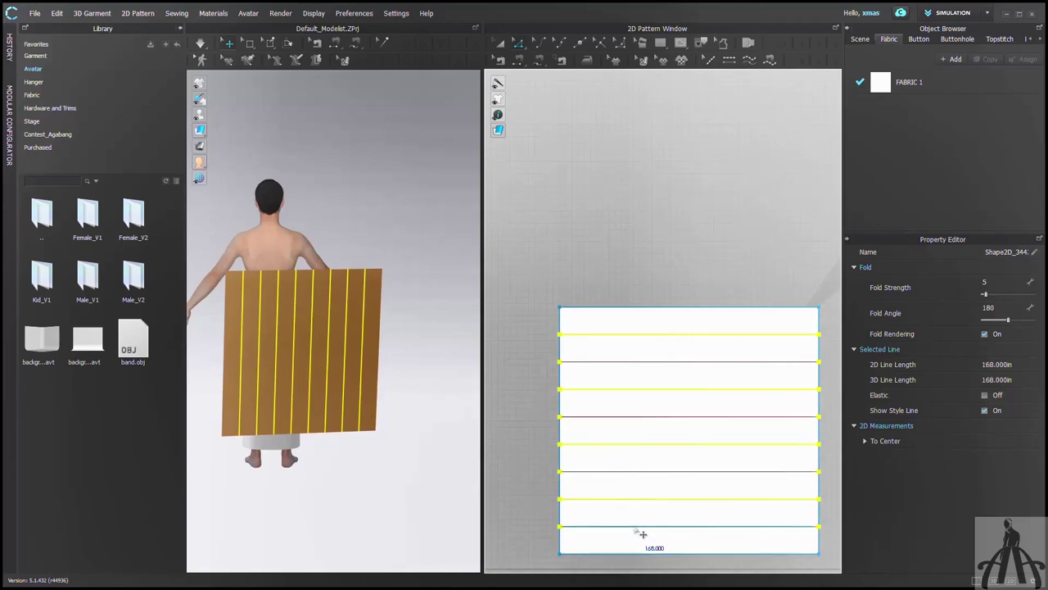
left_click_drag(1004, 319, 940, 326)
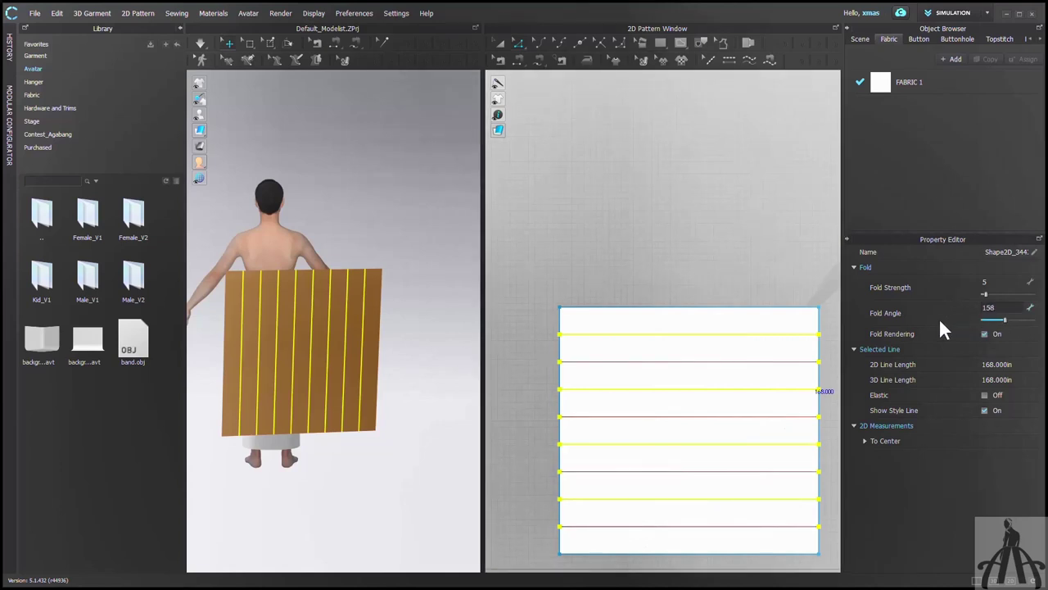
Step: Set the fold angle of the second, fourth, sixth and eighth internal lines on the duplicate panel to 360
left_click(716, 361)
left_click(719, 416, "ctrl")
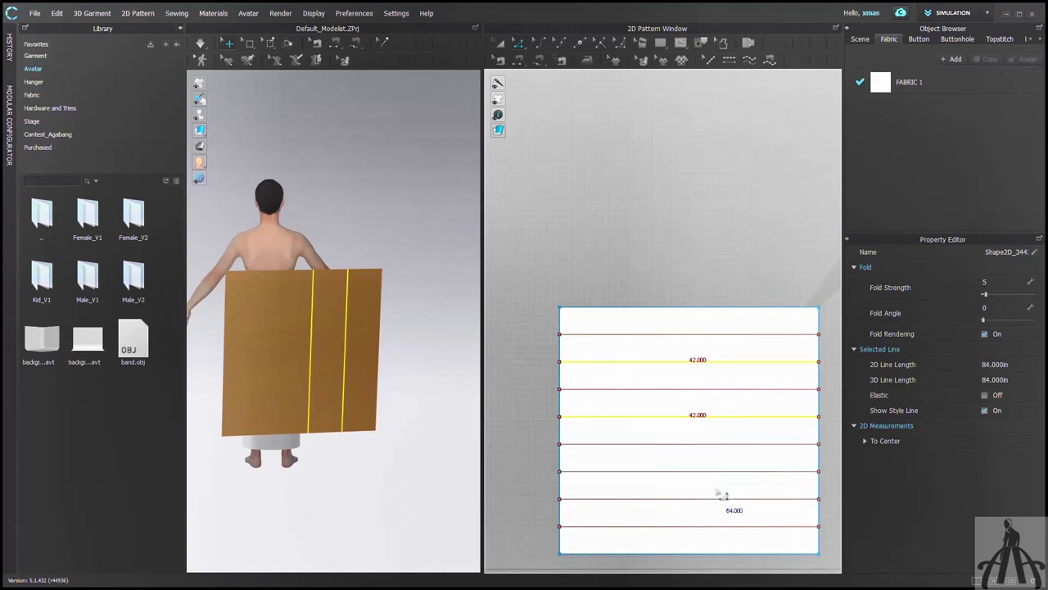
left_click(723, 472, "ctrl")
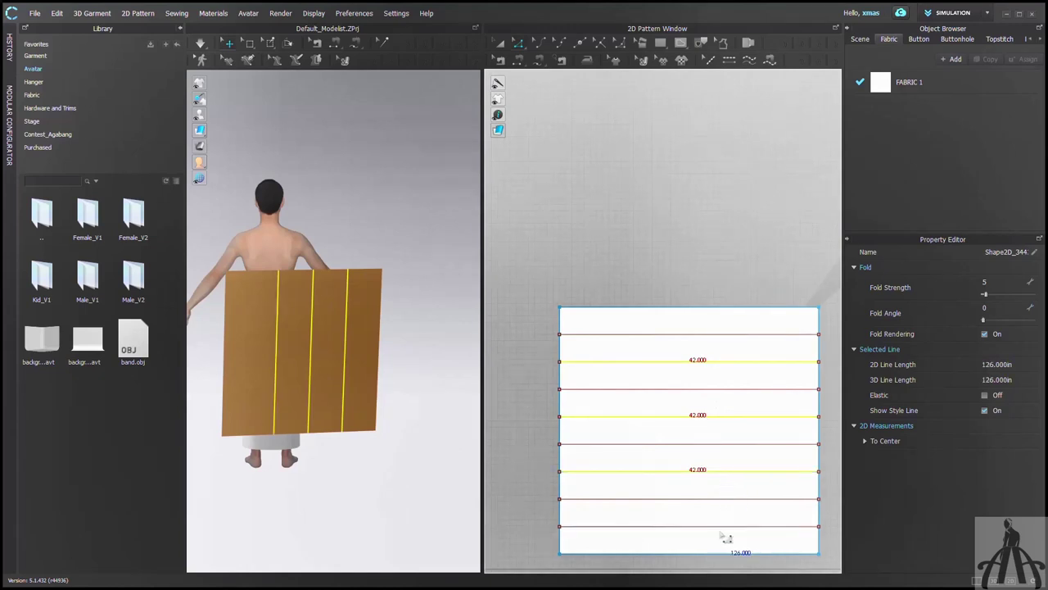
left_click(745, 525, "ctrl")
left_click_drag(985, 319, 1028, 319)
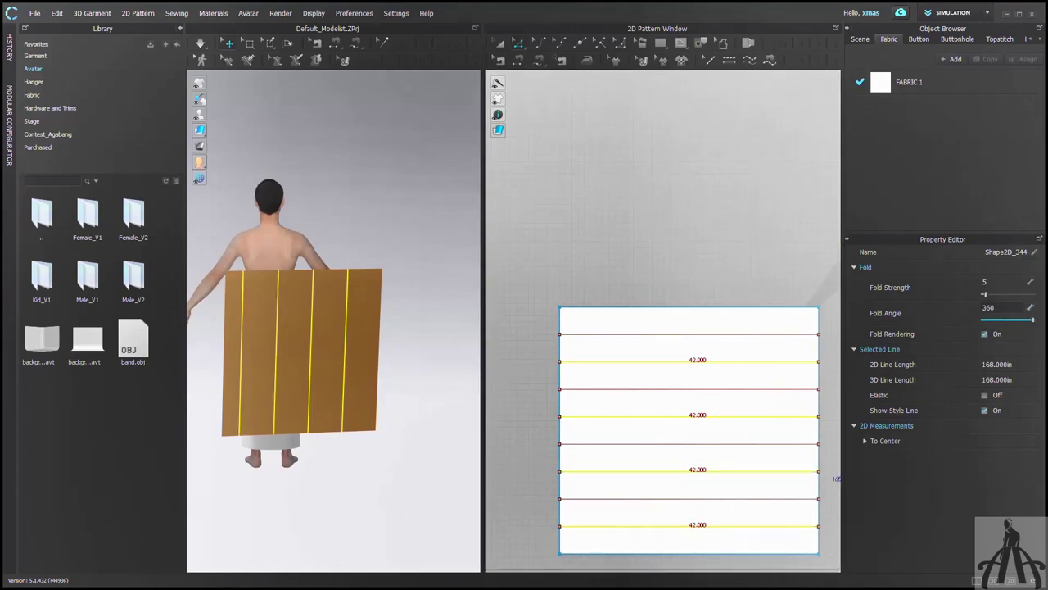
left_click(774, 273)
Step: Run the simulation briefly to crease the duplicate panel along its alternating fold lines
left_click(777, 333)
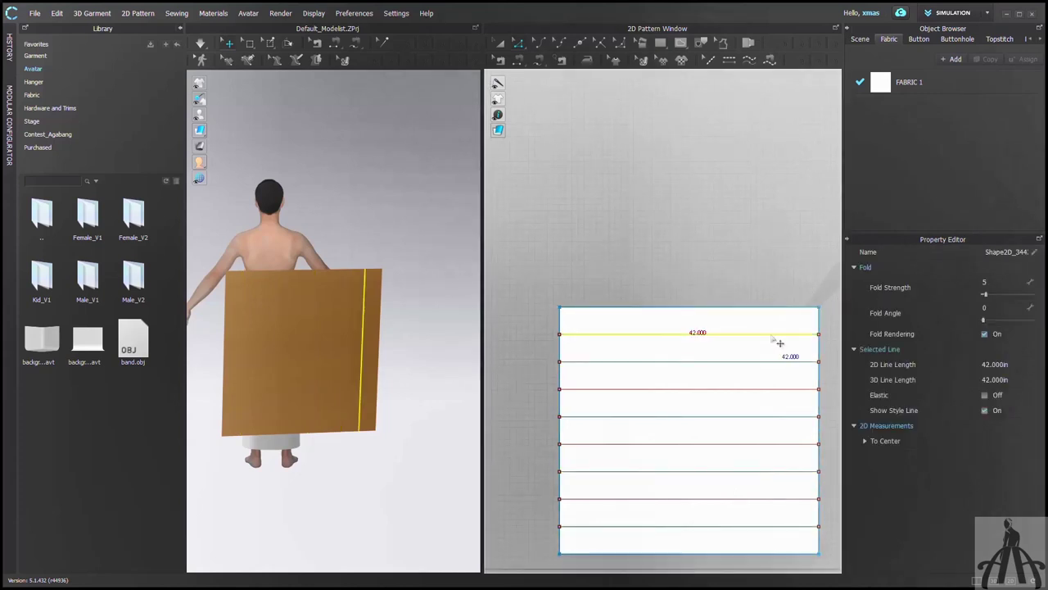
left_click(669, 288)
left_click(378, 338)
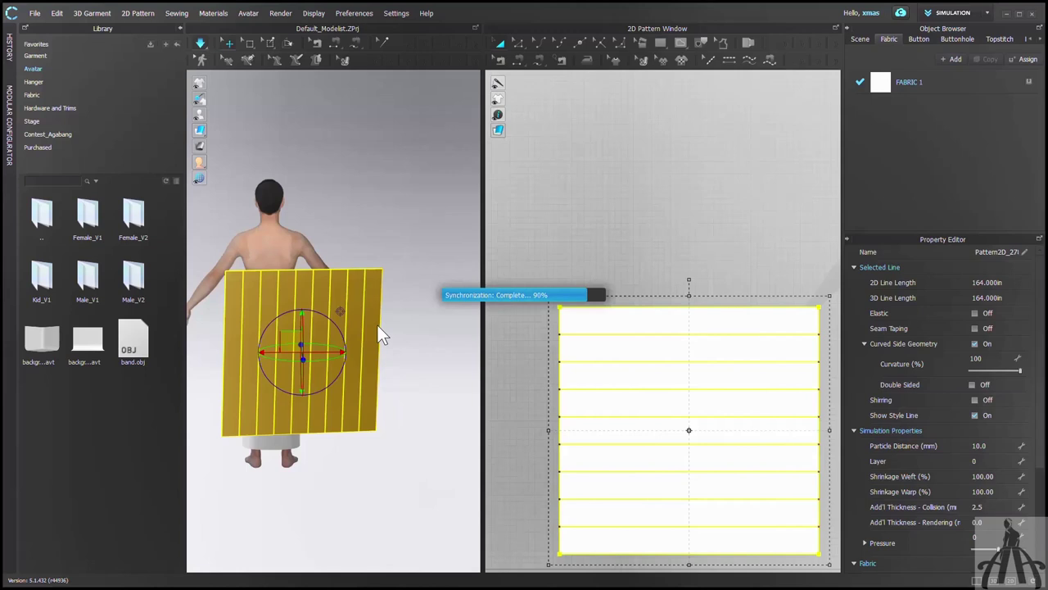
key("q")
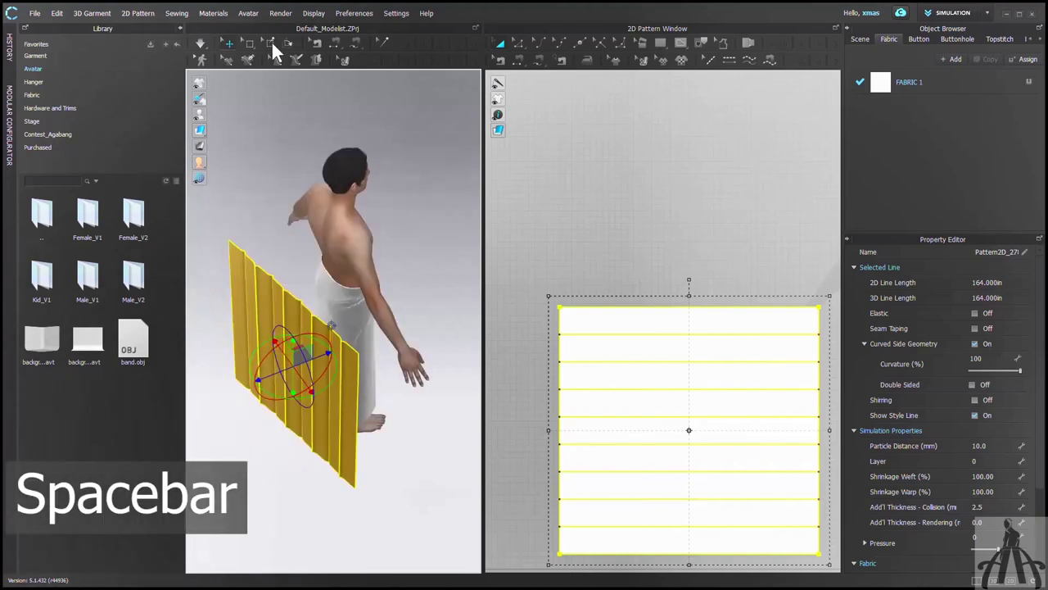
Step: Pin a small patch at the duplicate panel's upper outer corner, within the first strip
left_click(267, 38)
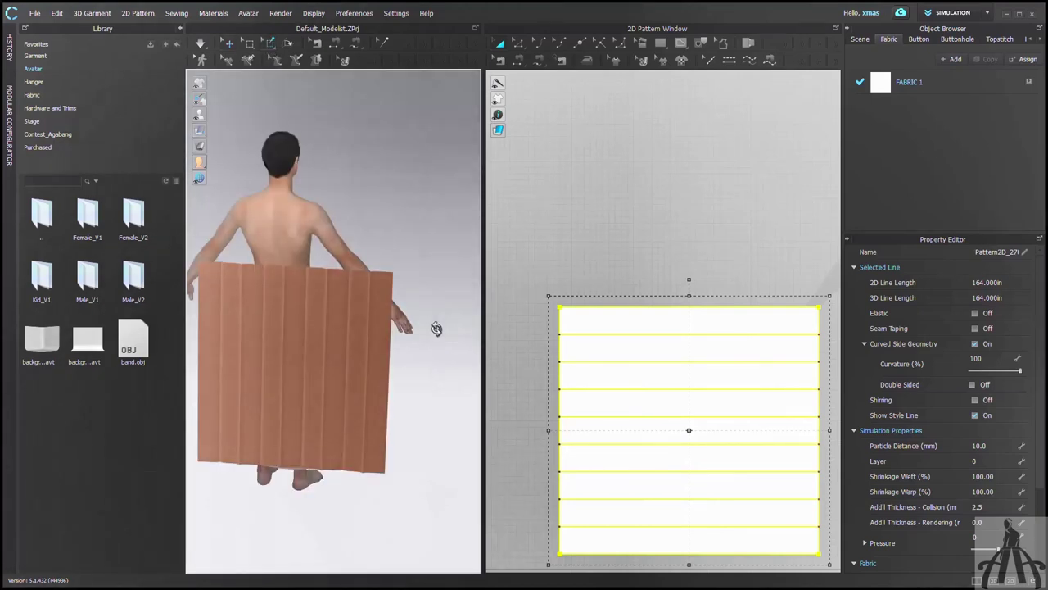
left_click(406, 284)
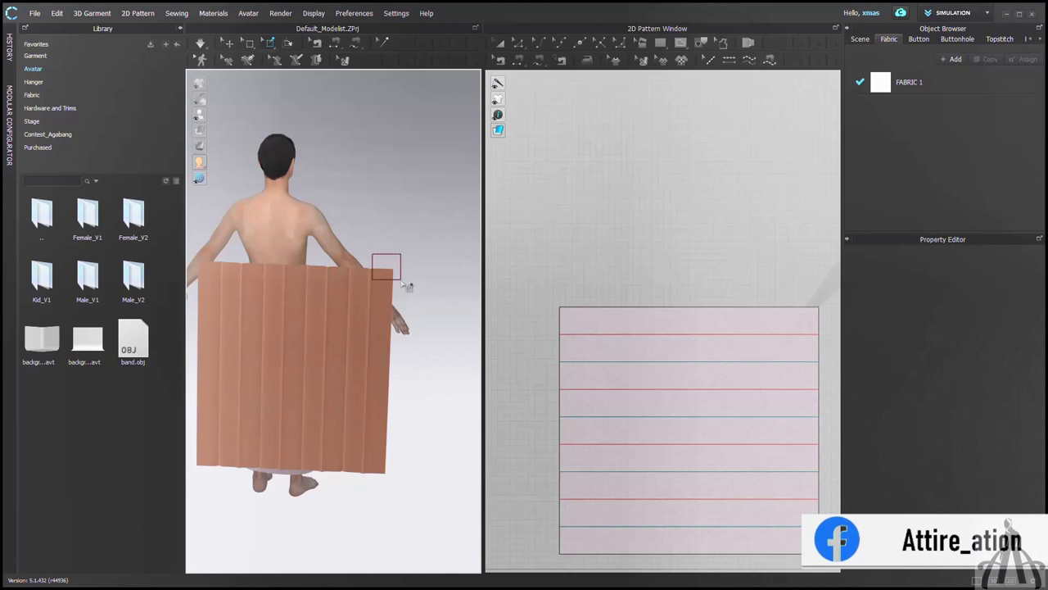
left_click(406, 284)
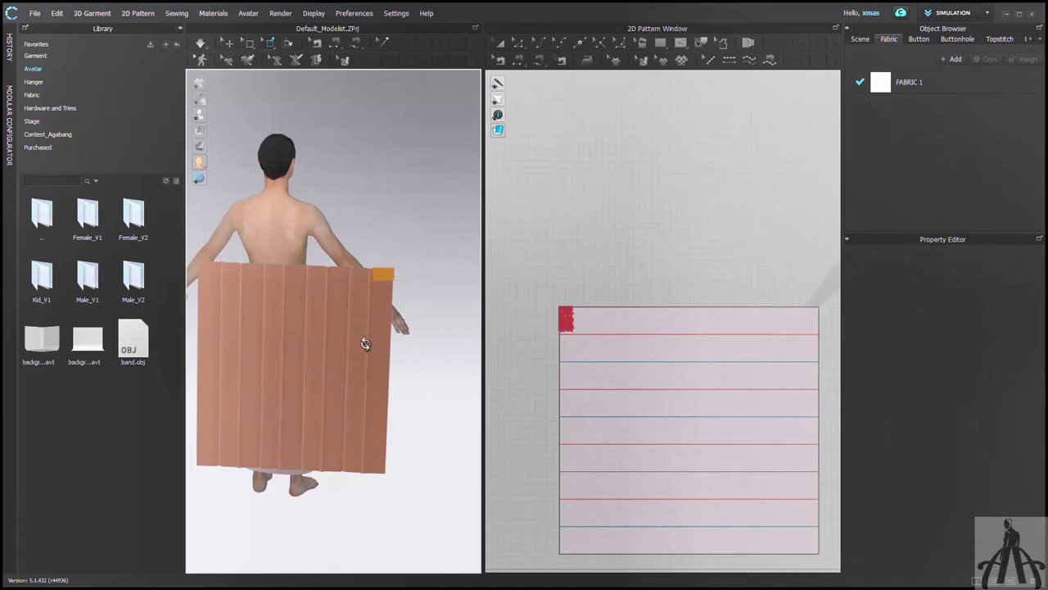
right_click_drag(365, 344, 355, 347)
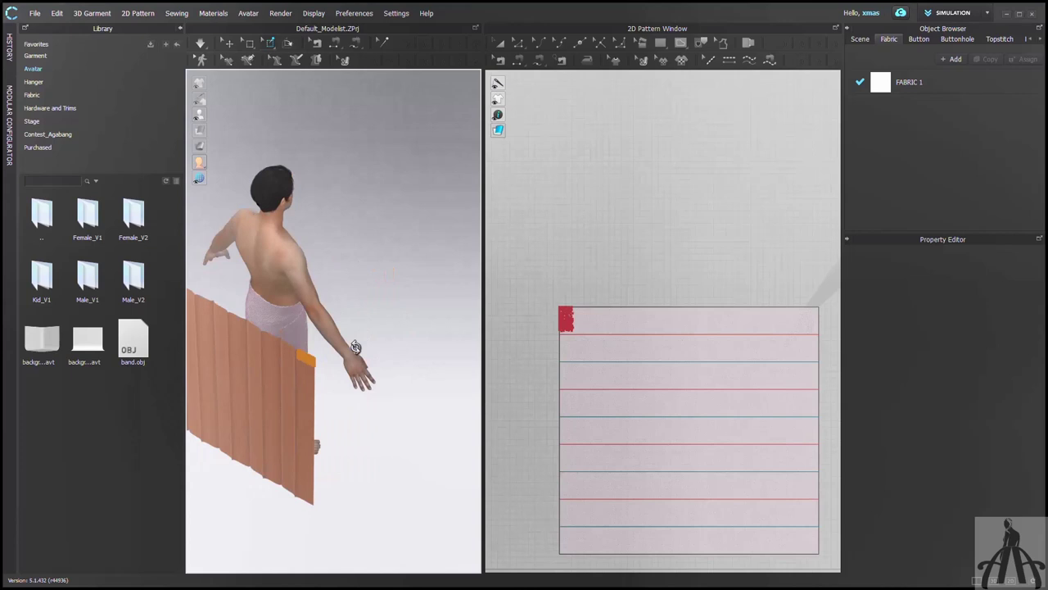
left_click(529, 343)
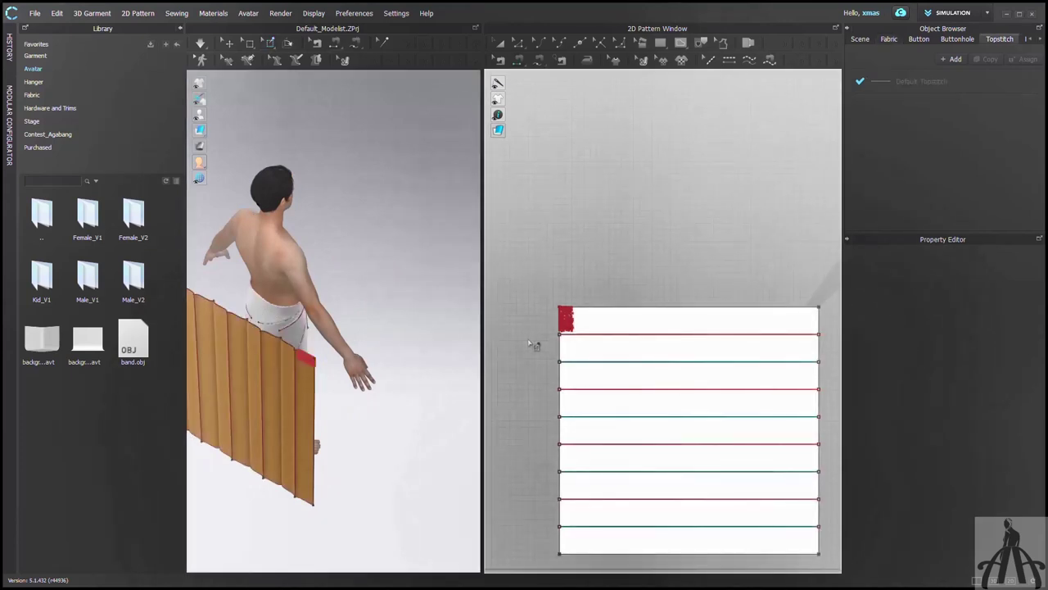
scroll(534, 346, "up", 3)
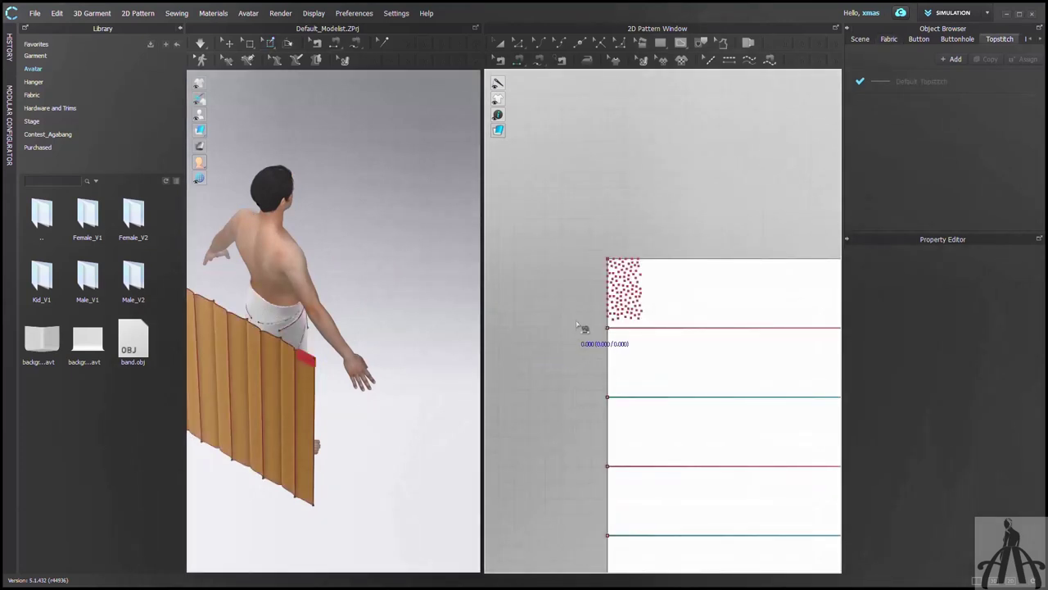
scroll(586, 327, "up", 2)
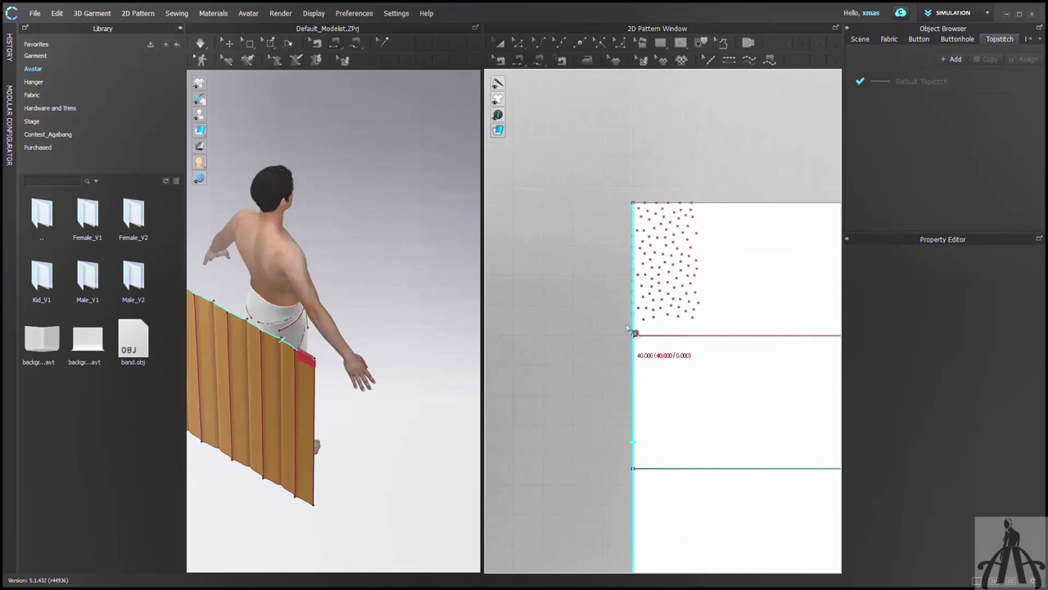
scroll(629, 352, "down", 4)
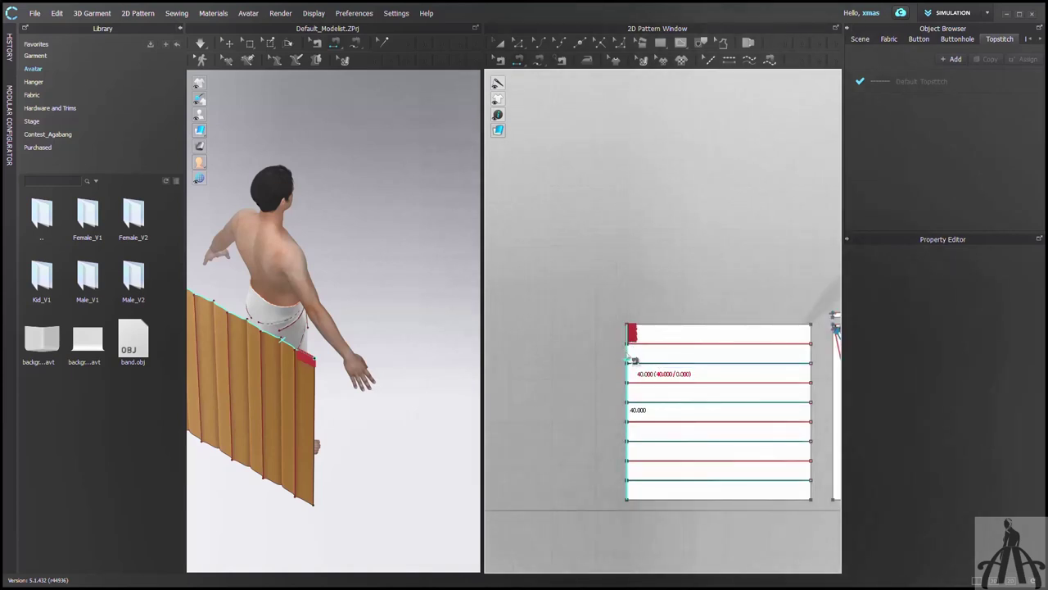
Step: Select all eight internal lines of the duplicate panel and extend them to the pattern outline, adding points there
key("z")
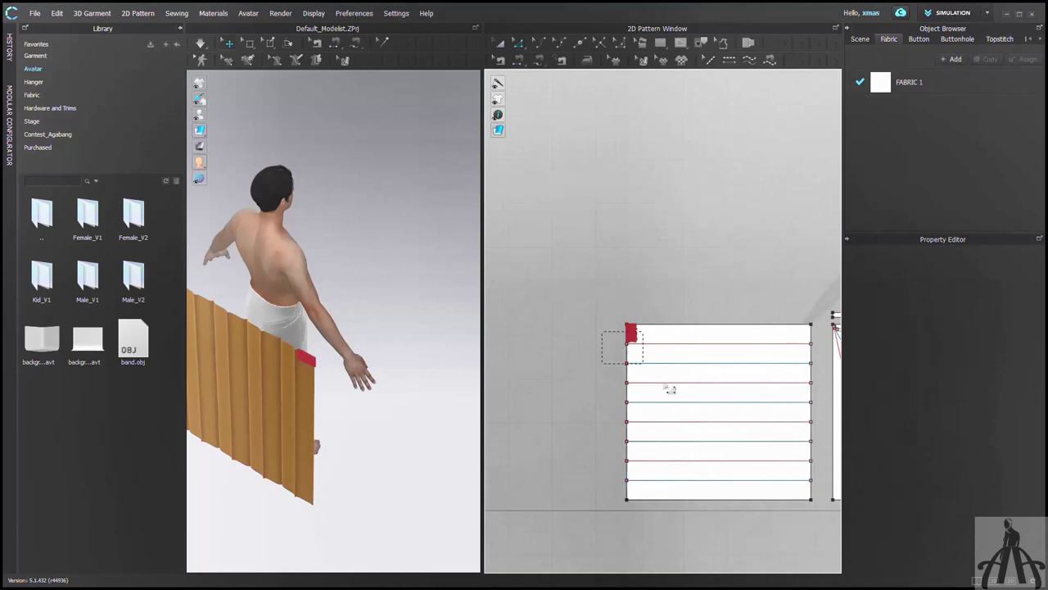
left_click_drag(803, 492, 798, 489)
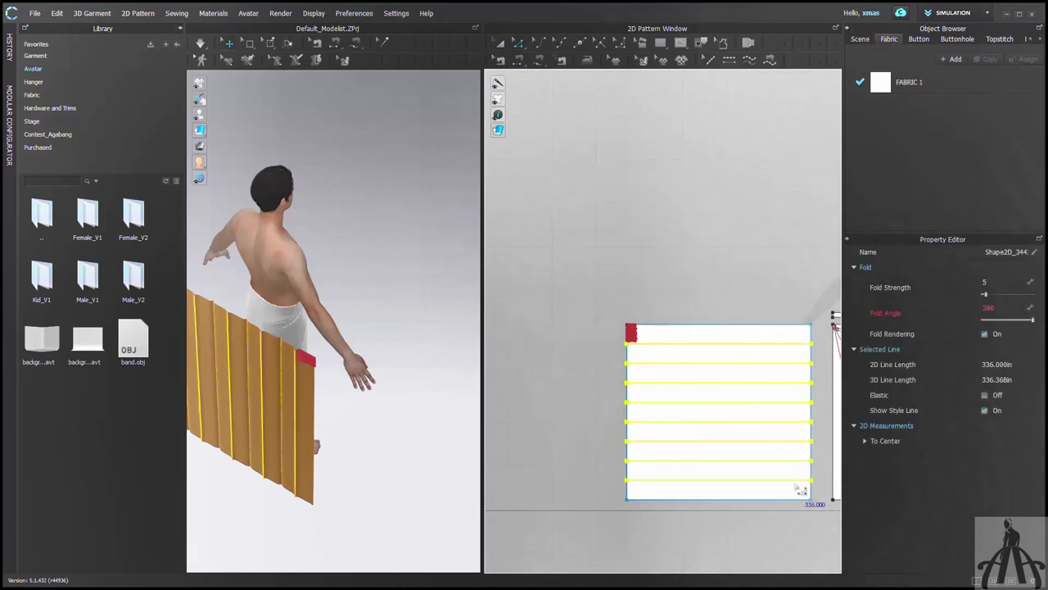
right_click(820, 488)
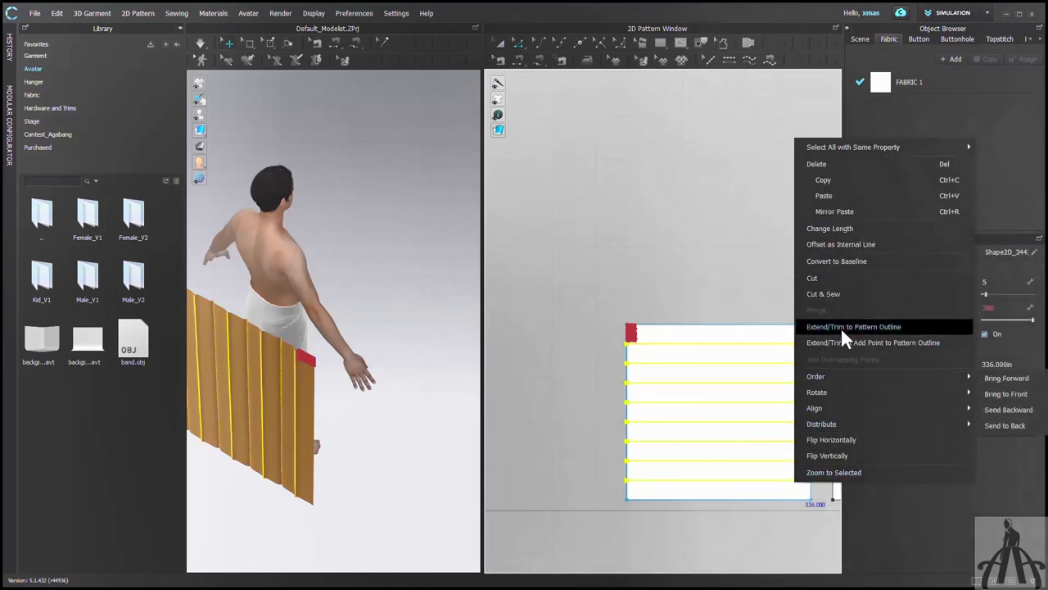
left_click(819, 341)
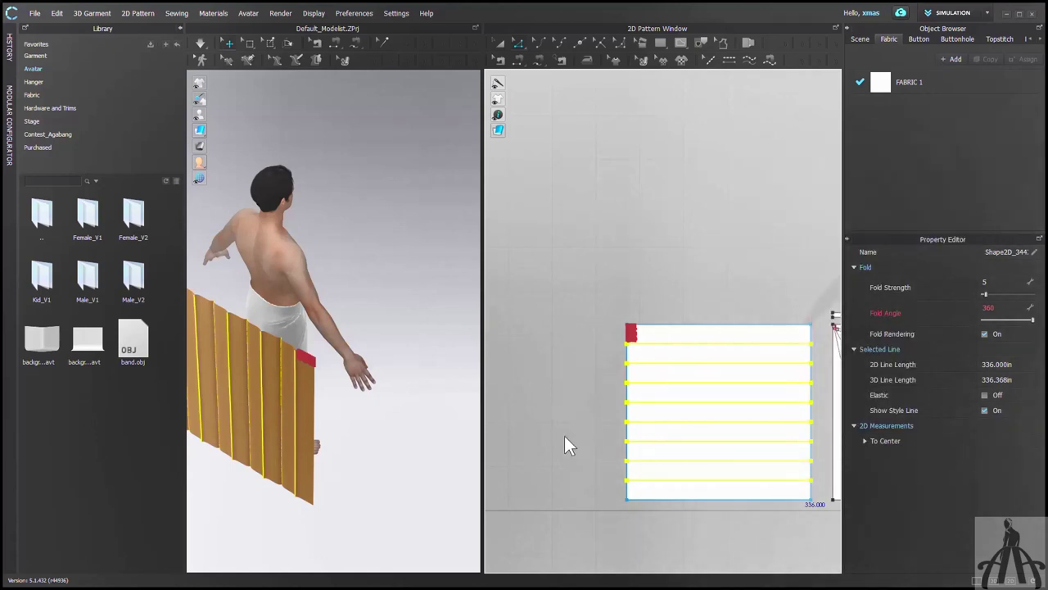
left_click(609, 357)
scroll(609, 358, "up", 5)
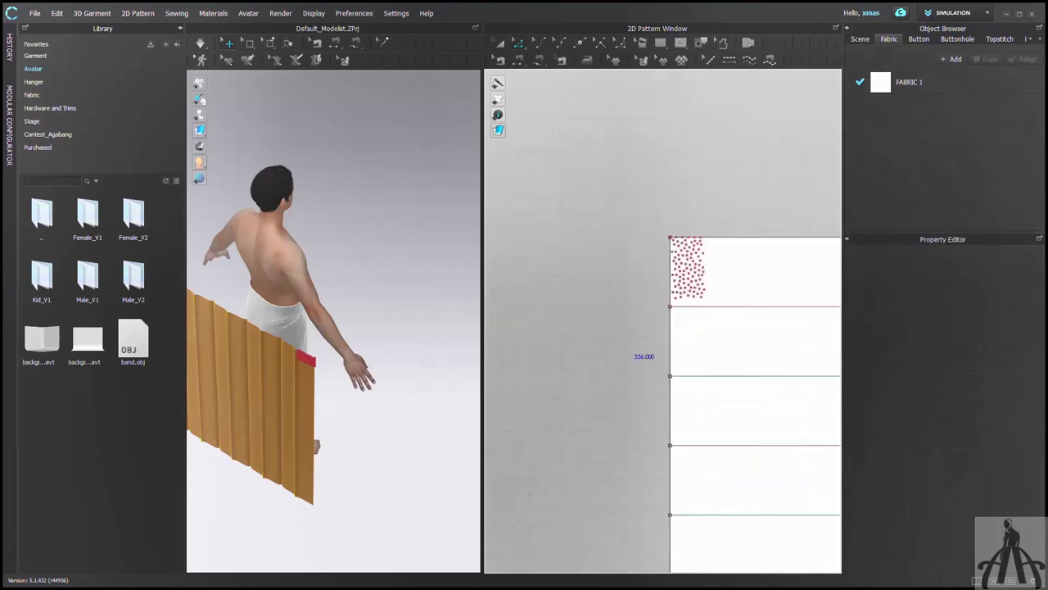
Step: Sew neighbouring edge segments together in pairs across alternate fold lines along the left edge of the duplicate pattern
key("n")
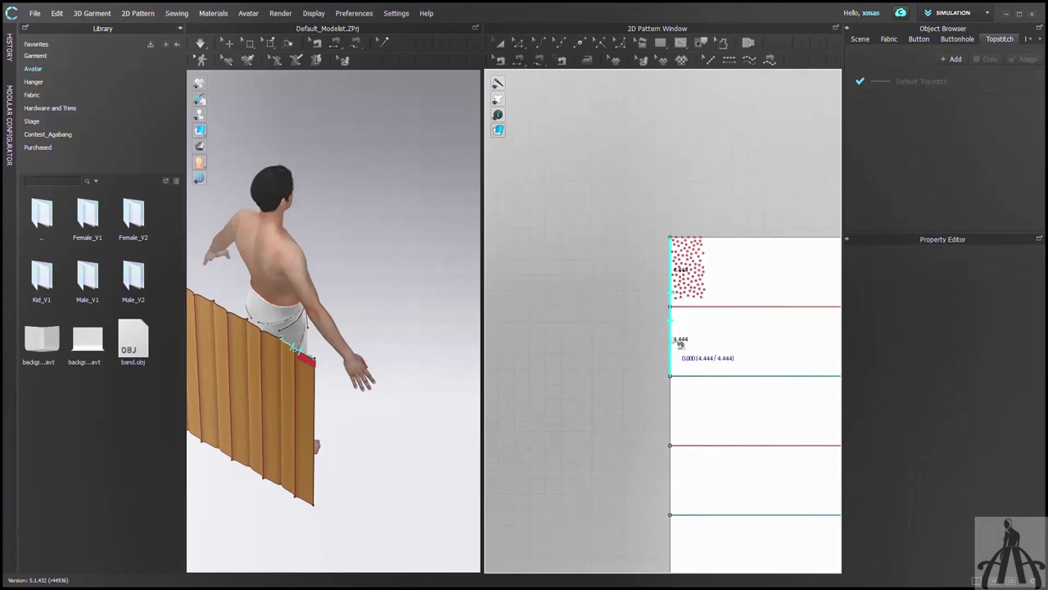
left_click(680, 344)
left_click(678, 409)
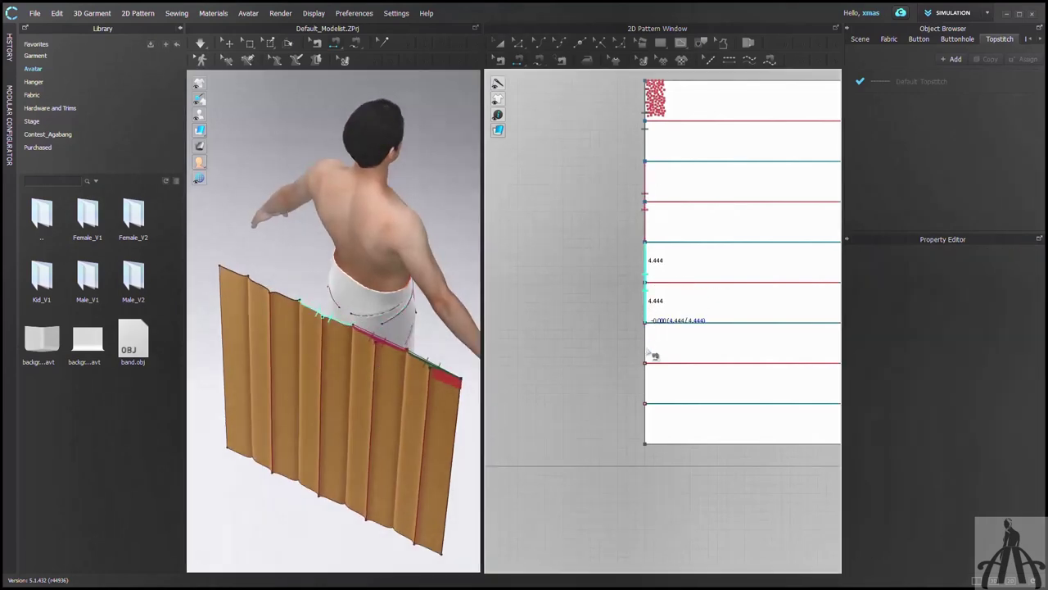
left_click(654, 354)
left_click(655, 412)
left_click(655, 432)
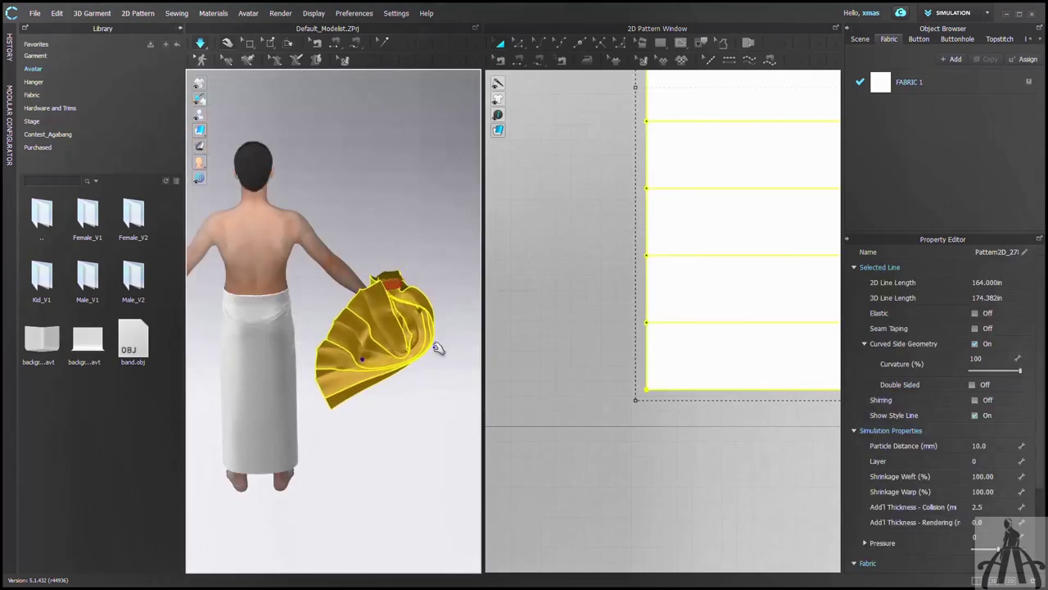
Step: Set the pleated panel's particle distance to 20 mm and restart the simulation so the pleats hang down
right_click_drag(436, 347, 497, 373)
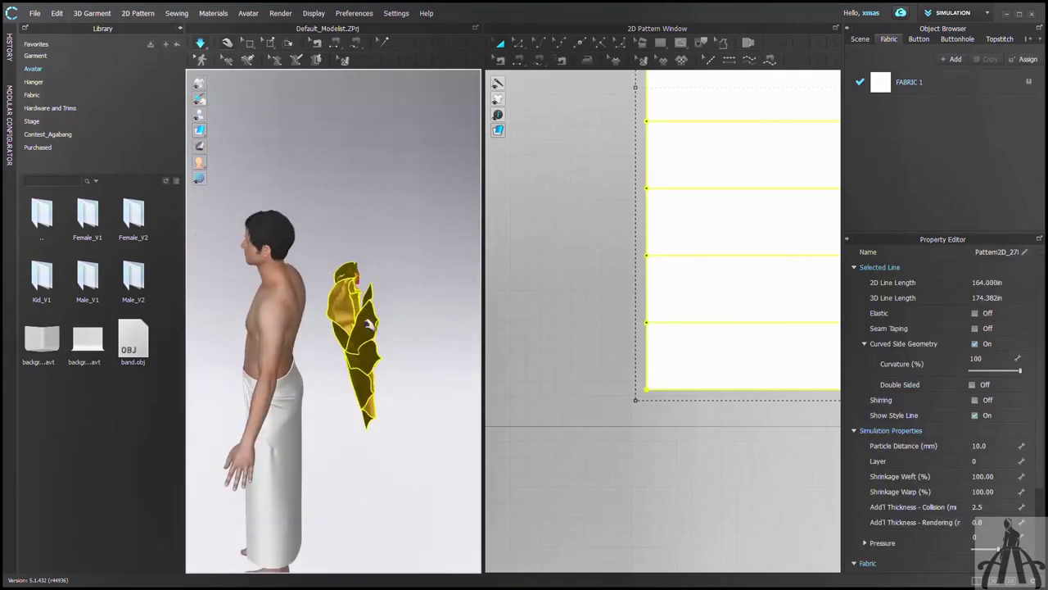
left_click(978, 446)
type("20")
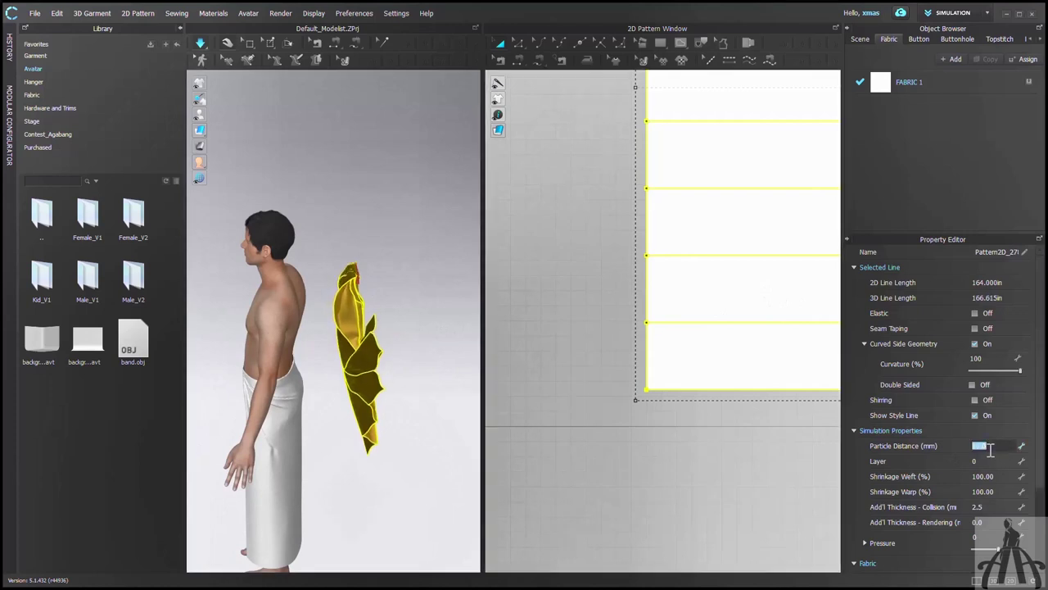
key("Return")
key("space")
key("space")
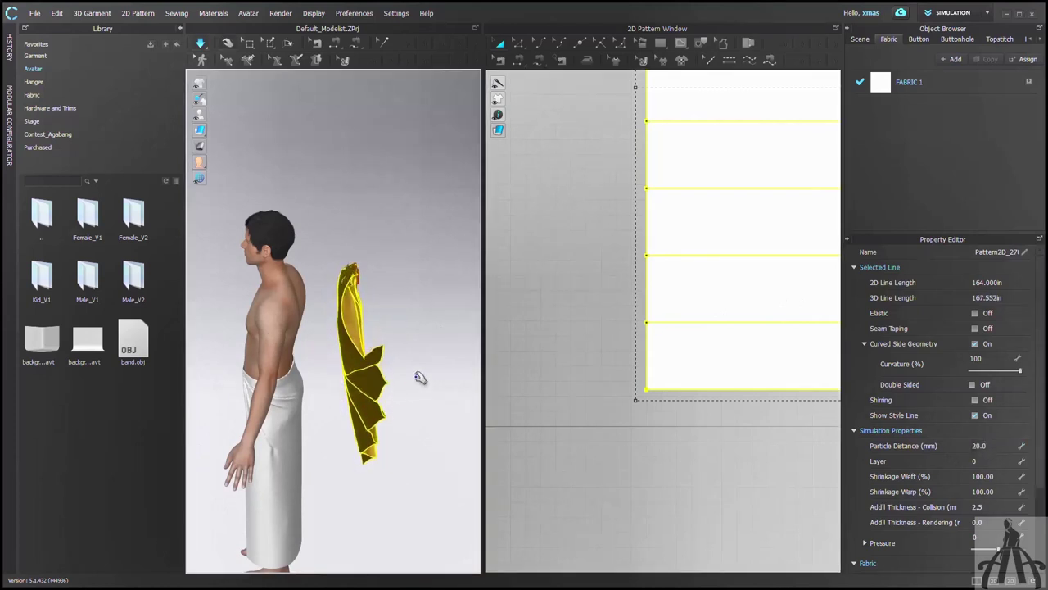
Step: Select the seams along the pleated panel's gathered edge and pin that edge over its full length
right_click_drag(405, 410, 259, 381)
scroll(586, 357, "down", 8)
key("b")
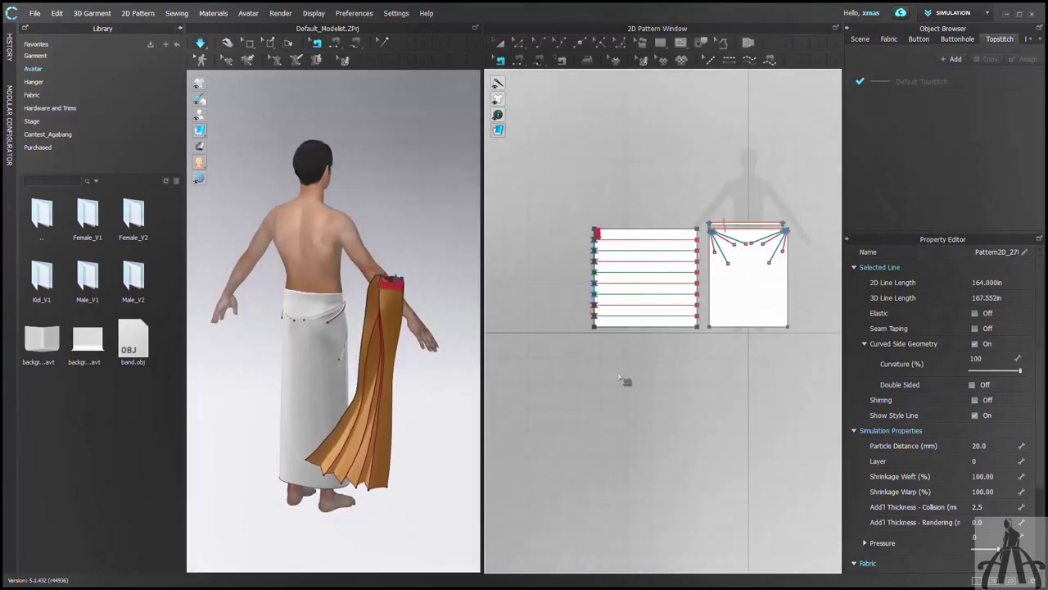
left_click_drag(625, 380, 574, 212)
left_click(1036, 269)
scroll(372, 311, "up", 3)
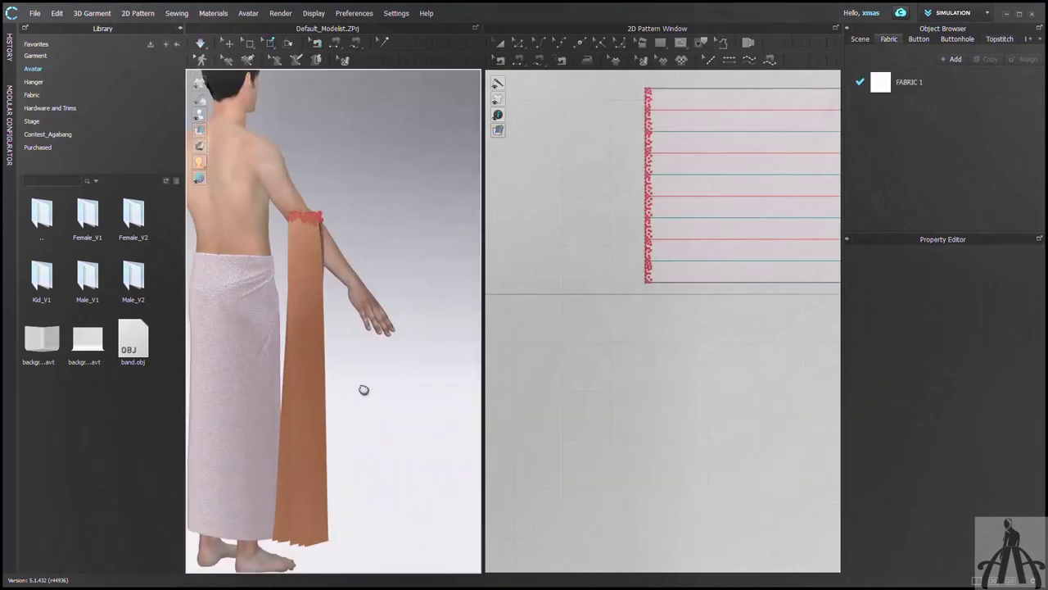
Step: Move the pleated panel behind the avatar so it hangs at the centre back, just outside the wrap at waist height
key("q")
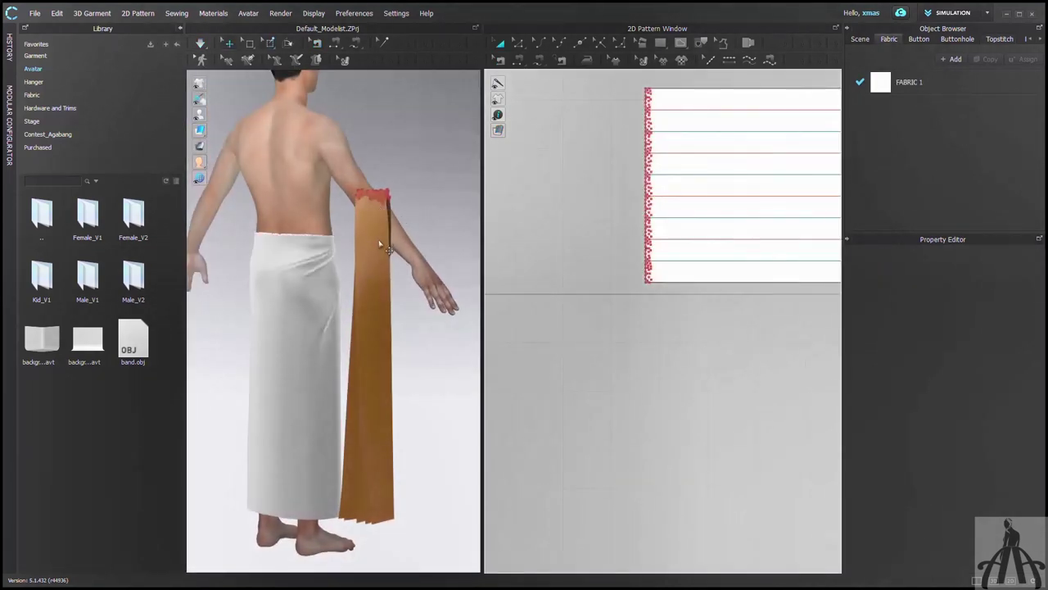
left_click(380, 244)
left_click_drag(340, 232, 266, 243)
key("8")
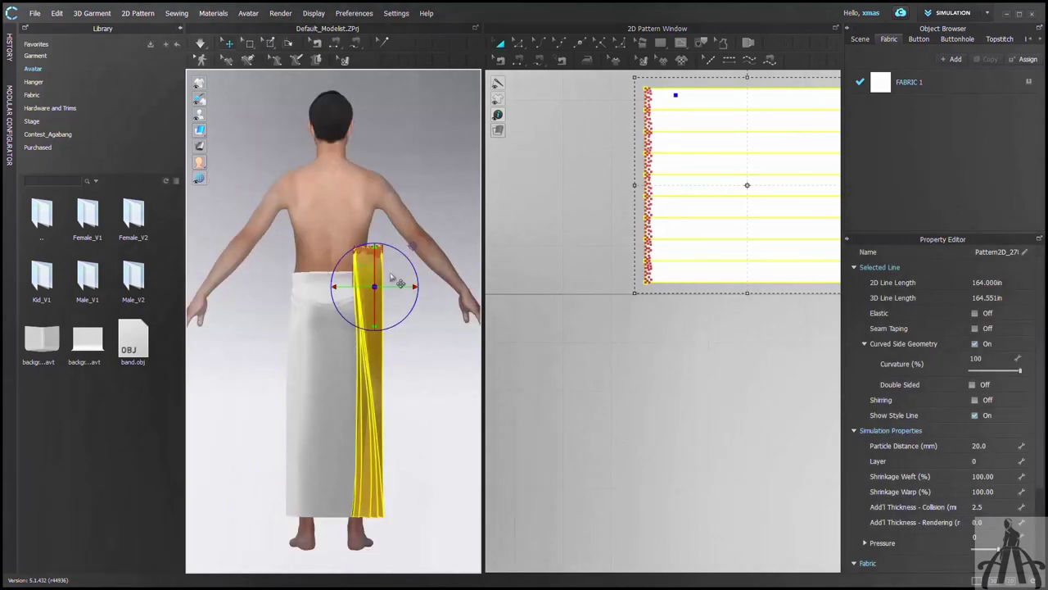
left_click_drag(360, 276, 324, 289)
key("5")
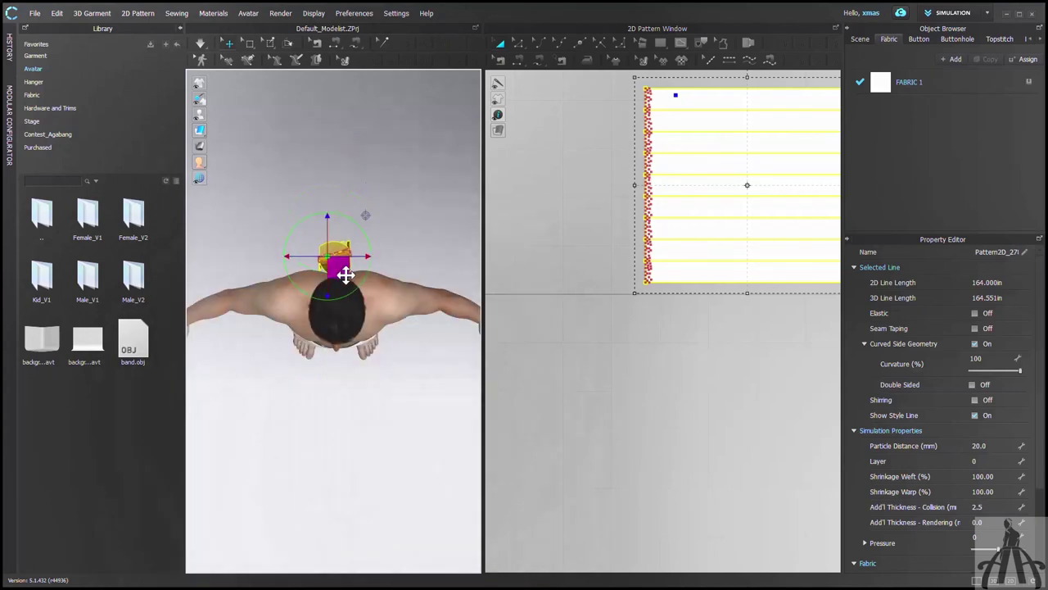
right_click_drag(377, 303, 143, 199)
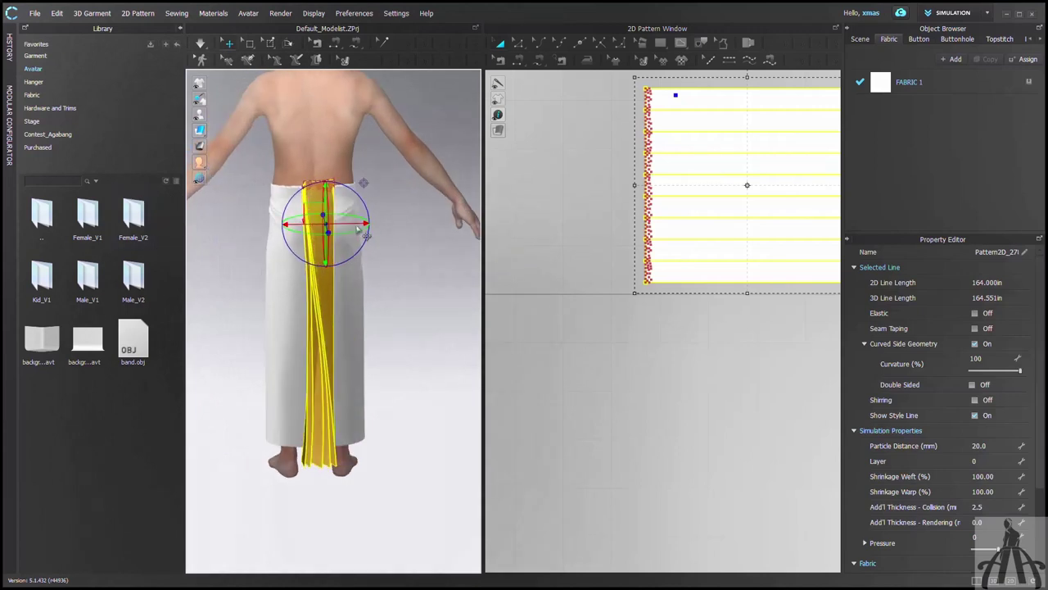
right_click_drag(376, 420, 472, 400)
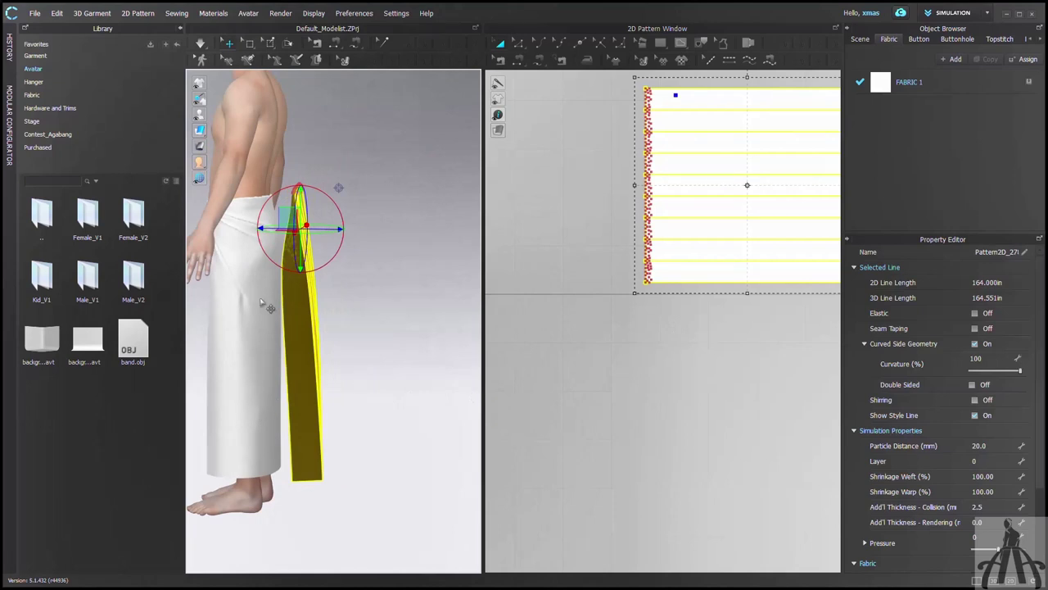
Step: Split the main wrap panel's bottom edge uniformly into two segments
scroll(683, 329, "down", 5)
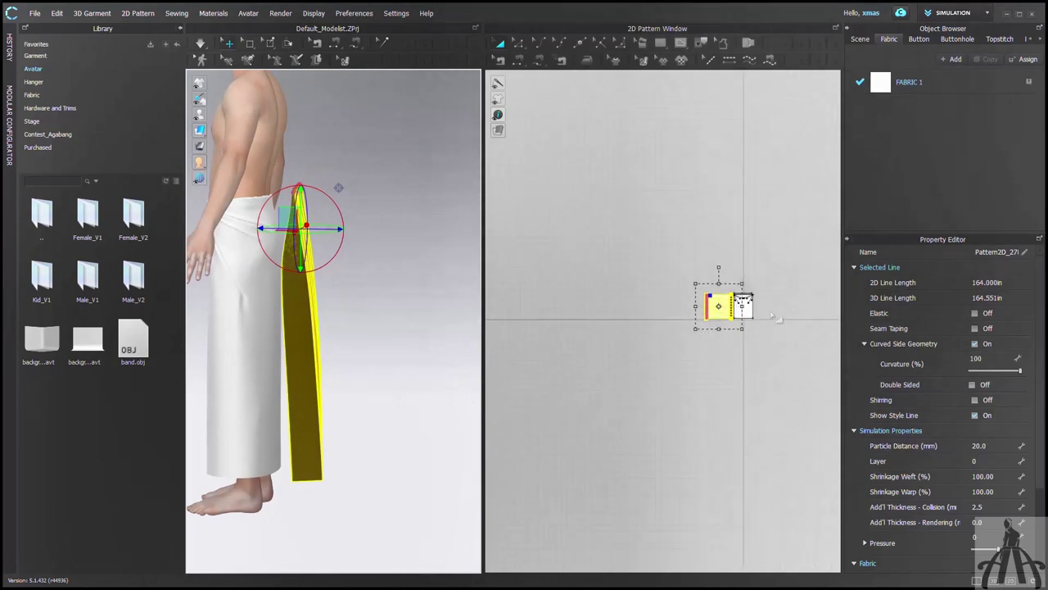
scroll(773, 316, "up", 5)
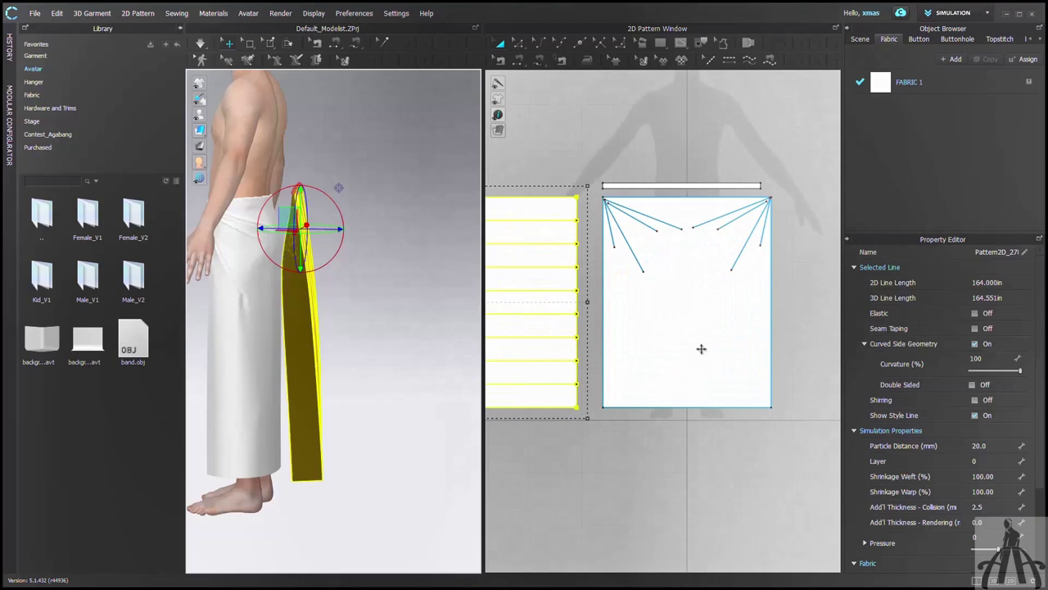
left_click(682, 458)
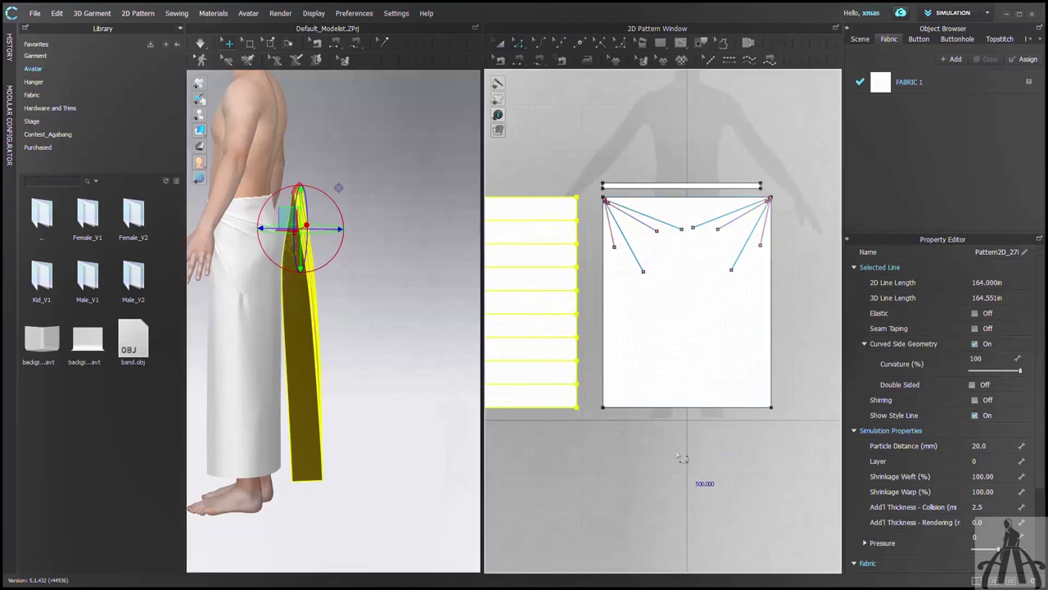
left_click(696, 407)
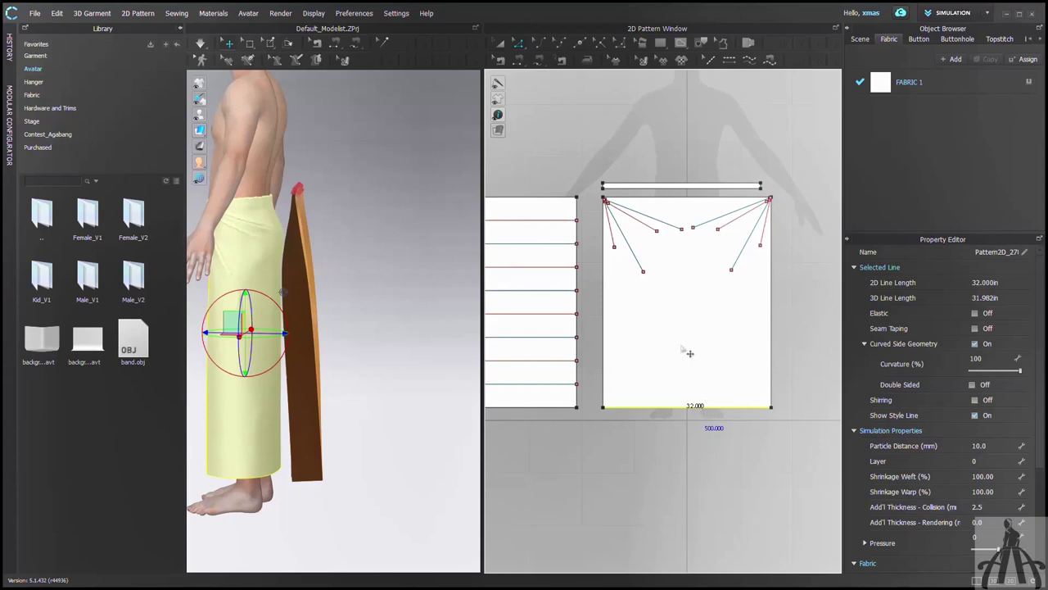
right_click(695, 407)
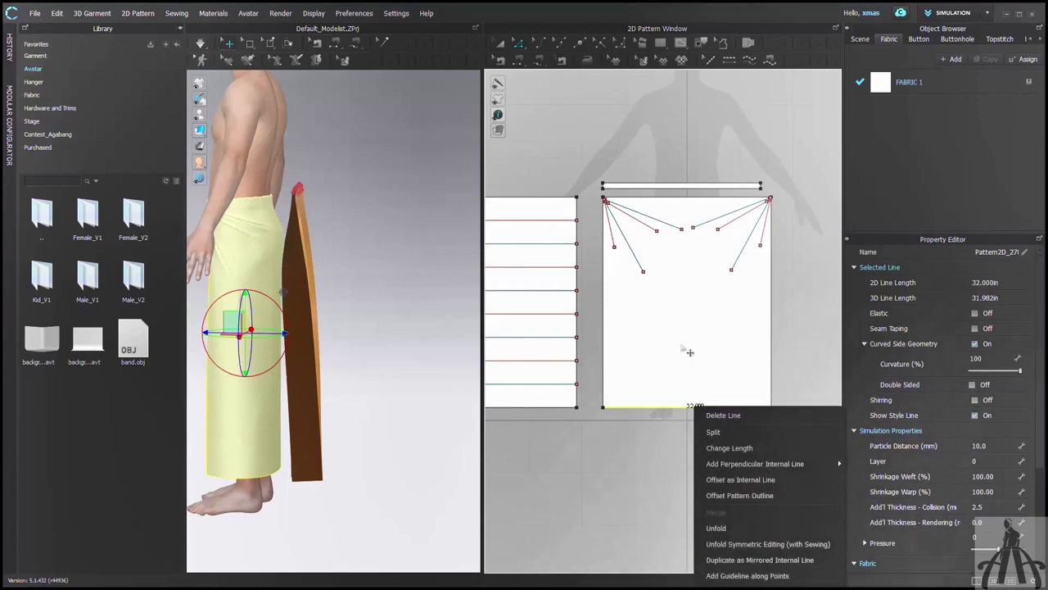
left_click(713, 429)
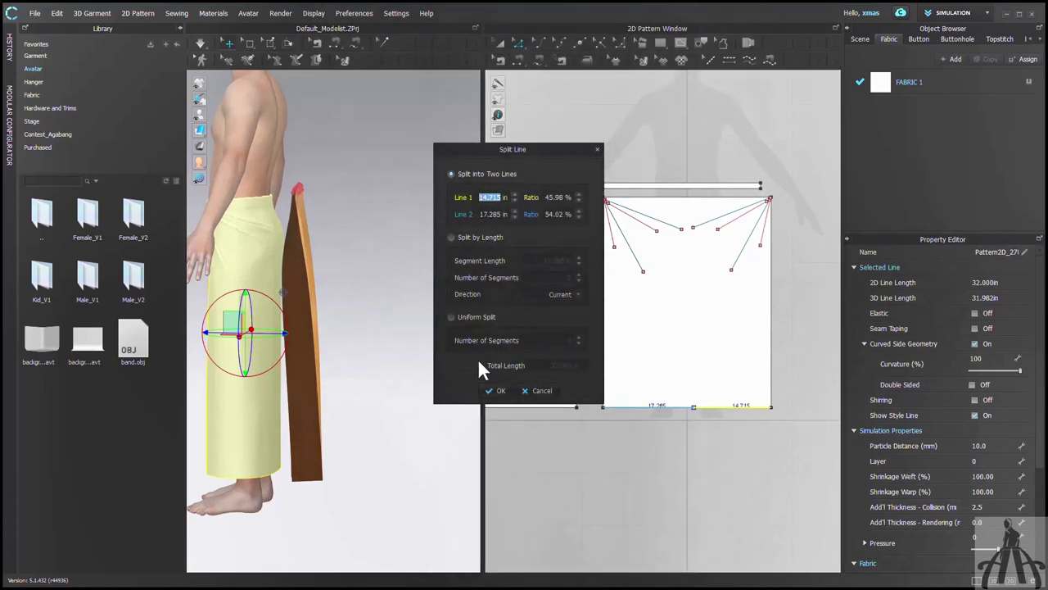
left_click(473, 328)
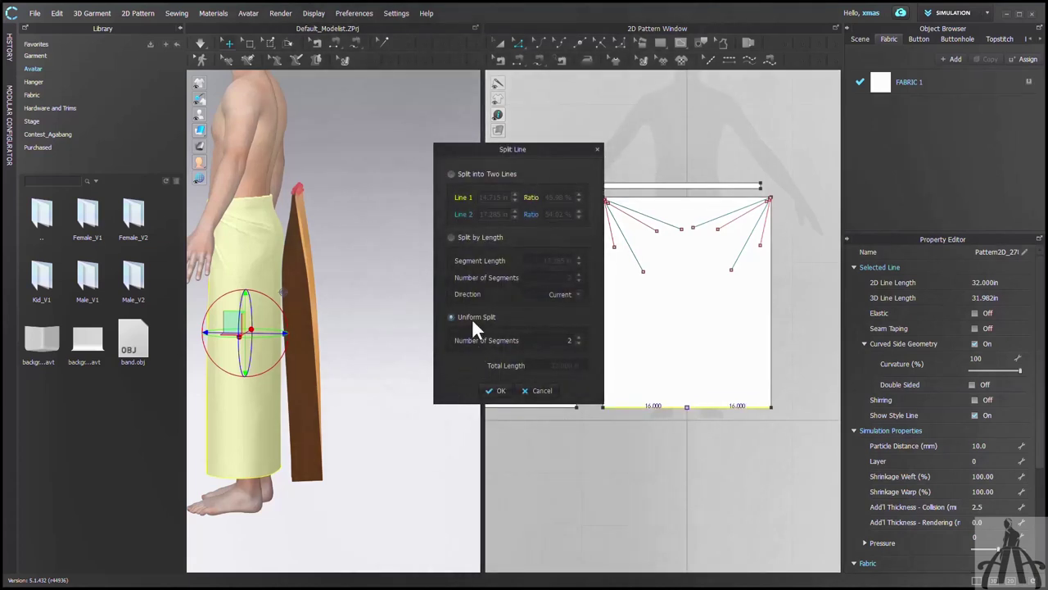
left_click(498, 390)
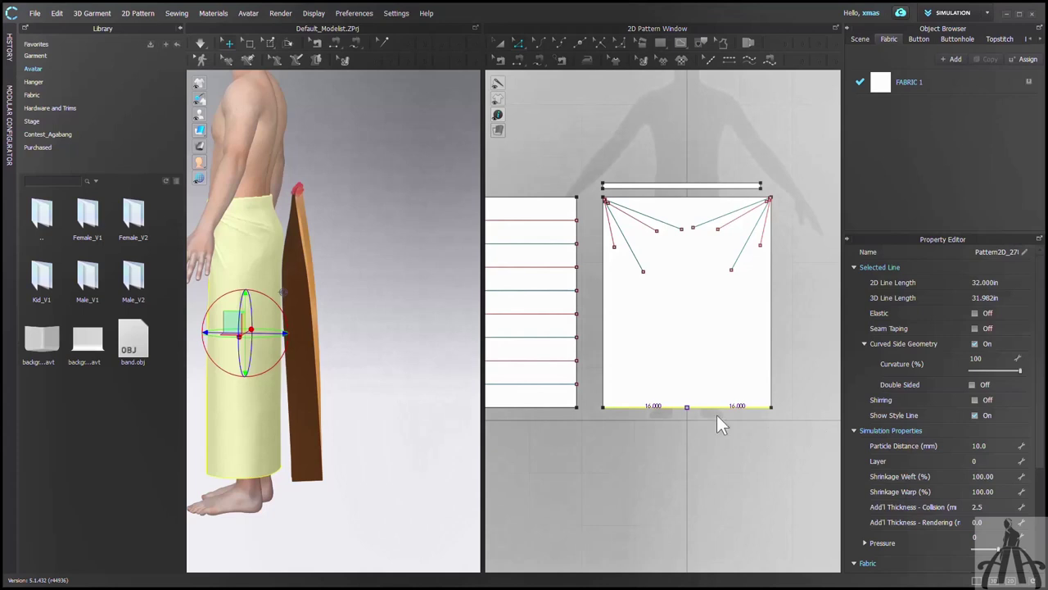
Step: Add a perpendicular internal line at 90 degrees, 40 in long with Extend on, from the bottom edge's midpoint up through the wrap panel
left_click(687, 408)
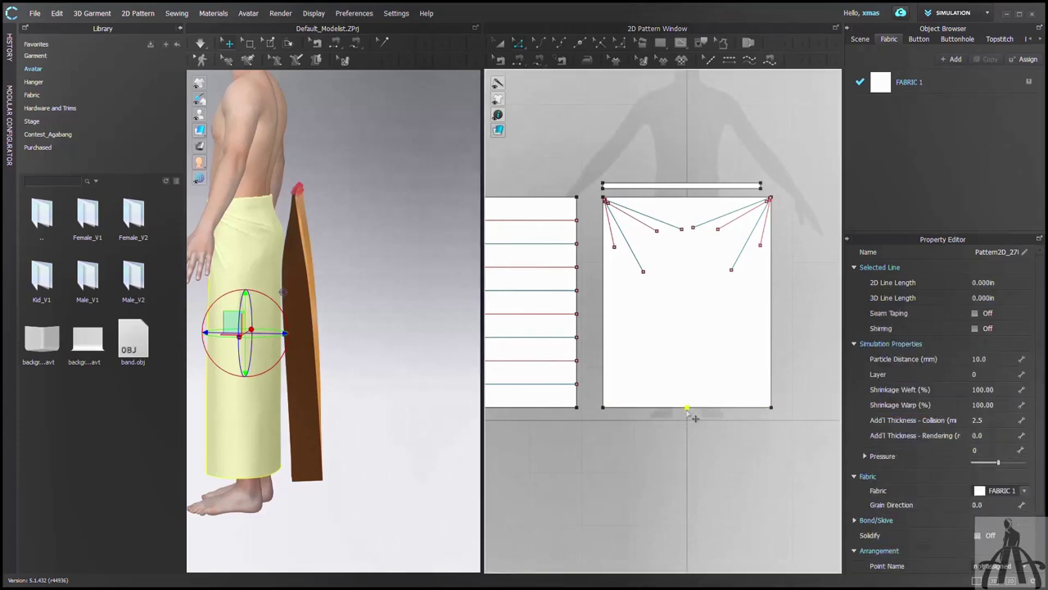
right_click(687, 409)
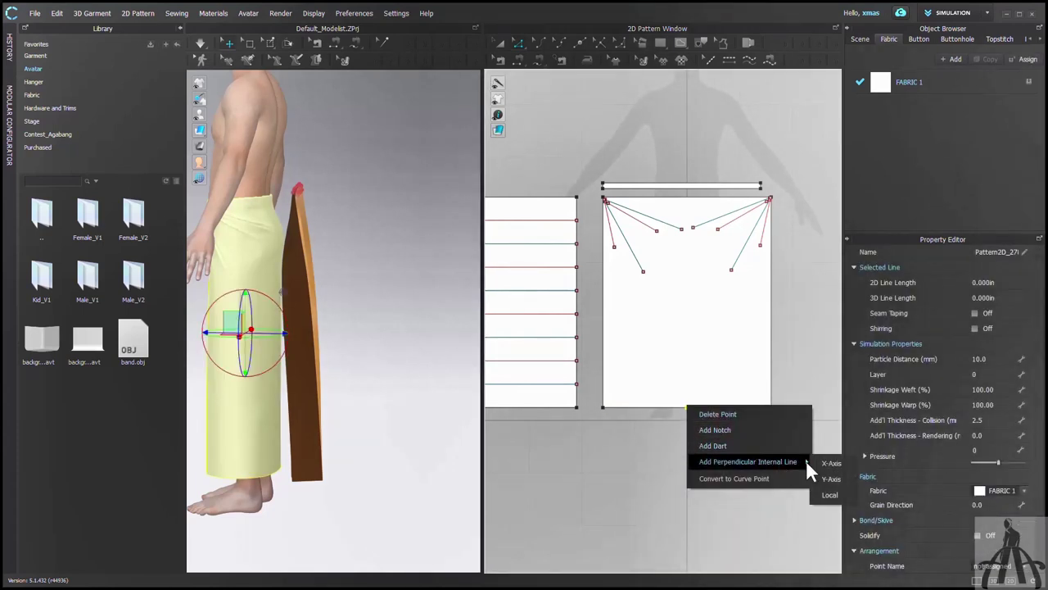
left_click(716, 441)
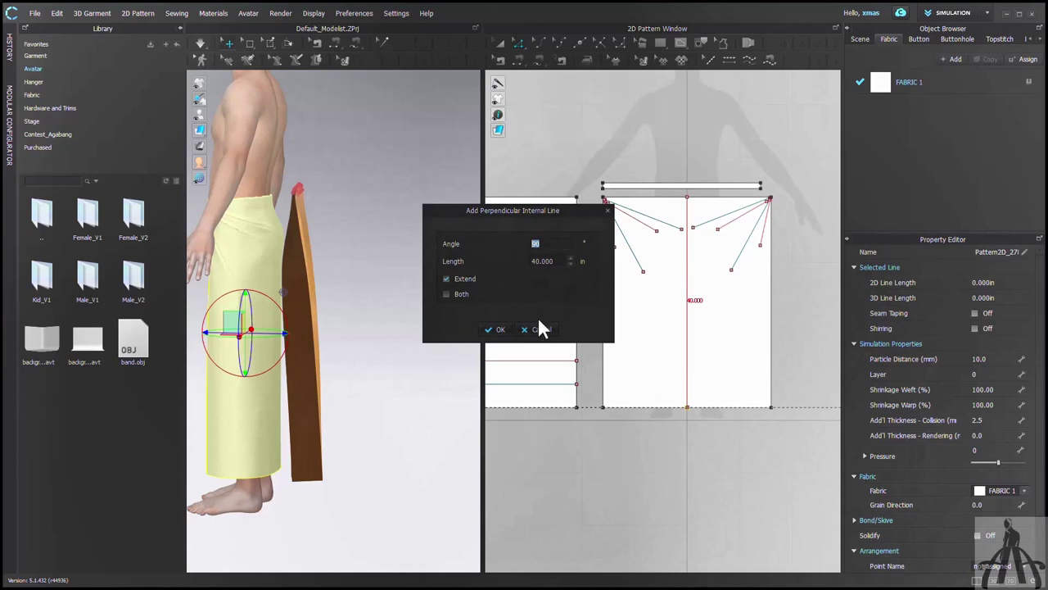
left_click(495, 329)
Step: Turn on Elastic for the vertical centre line with a ratio of 70 and simulate the wrap so its back gathers upward
left_click(687, 320)
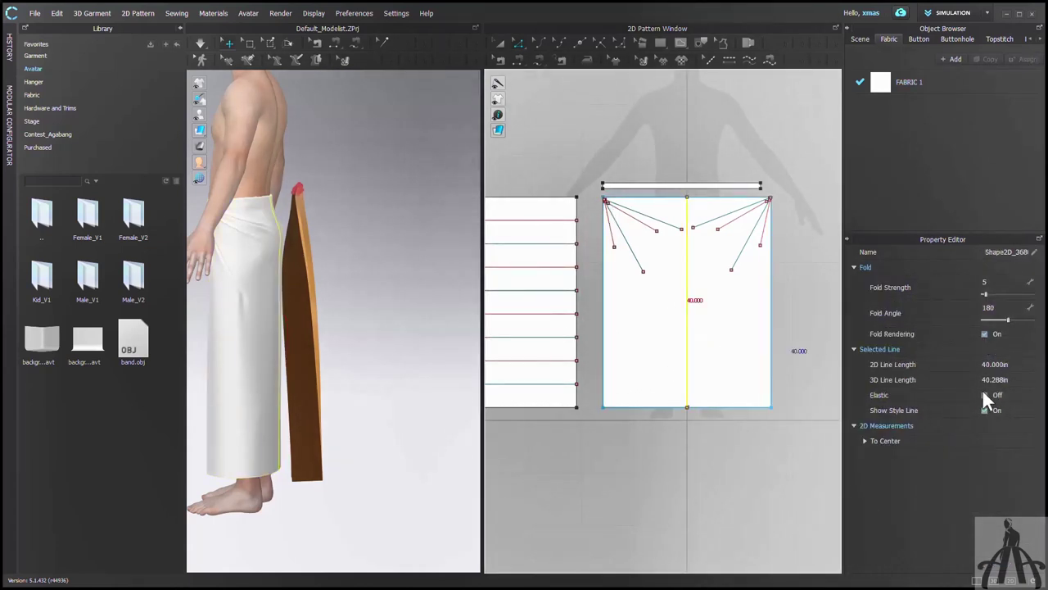
left_click(984, 394)
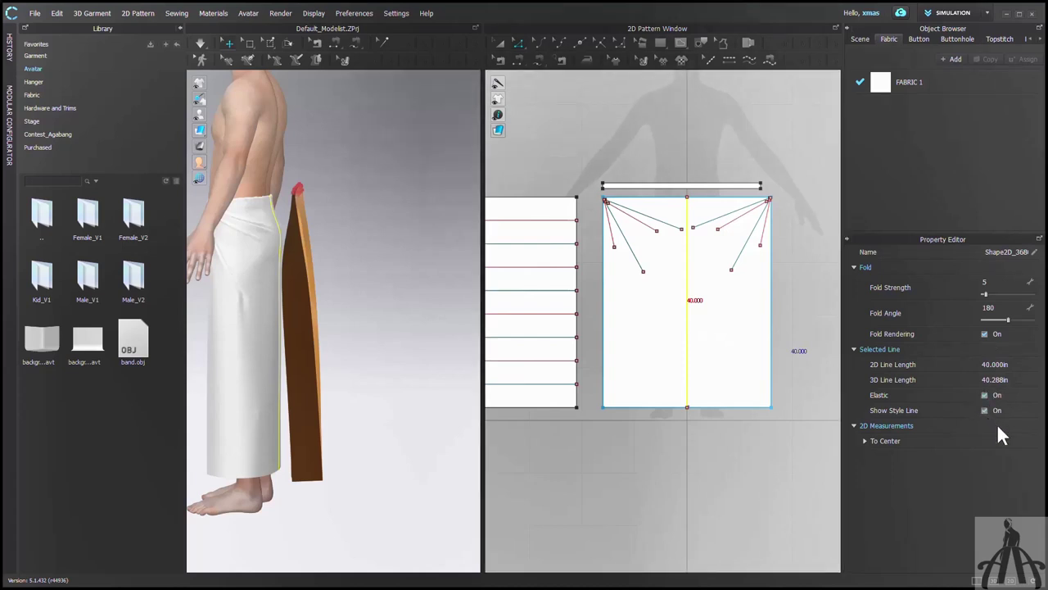
left_click(995, 436)
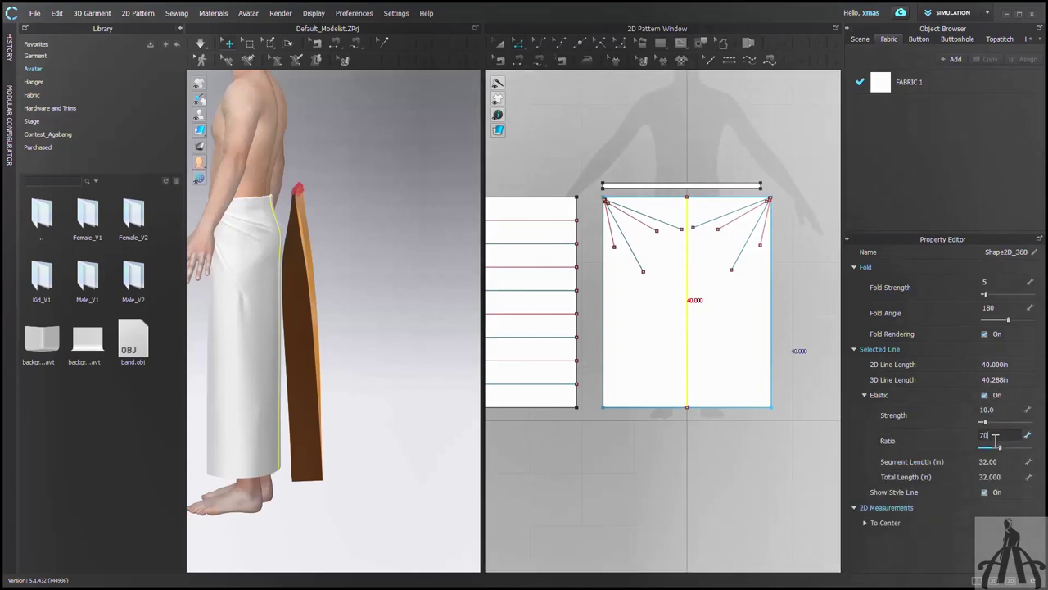
type("70")
key("Return")
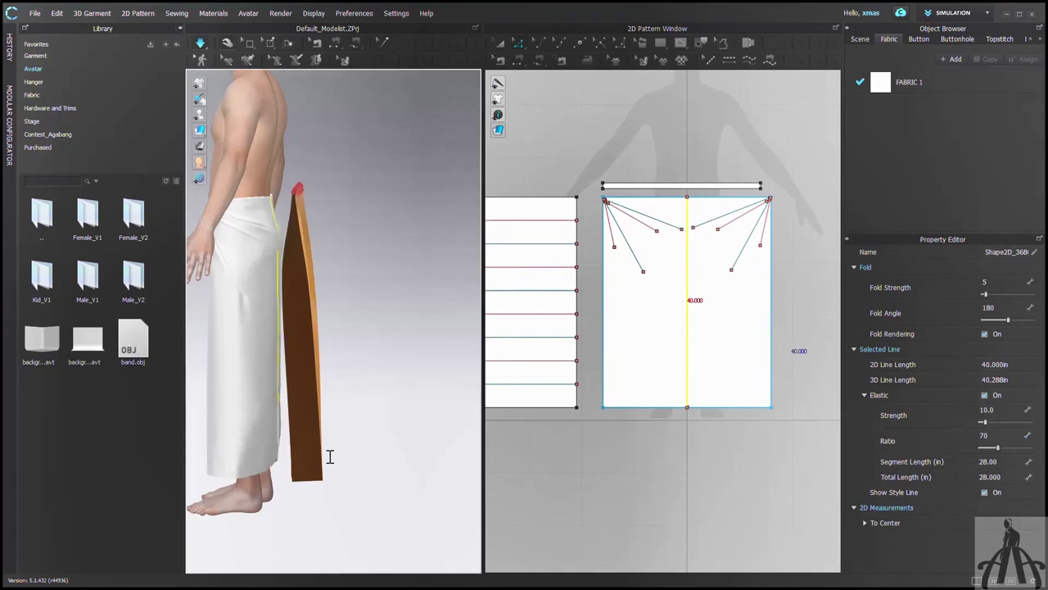
left_click(218, 417)
right_click_drag(206, 497, 239, 516)
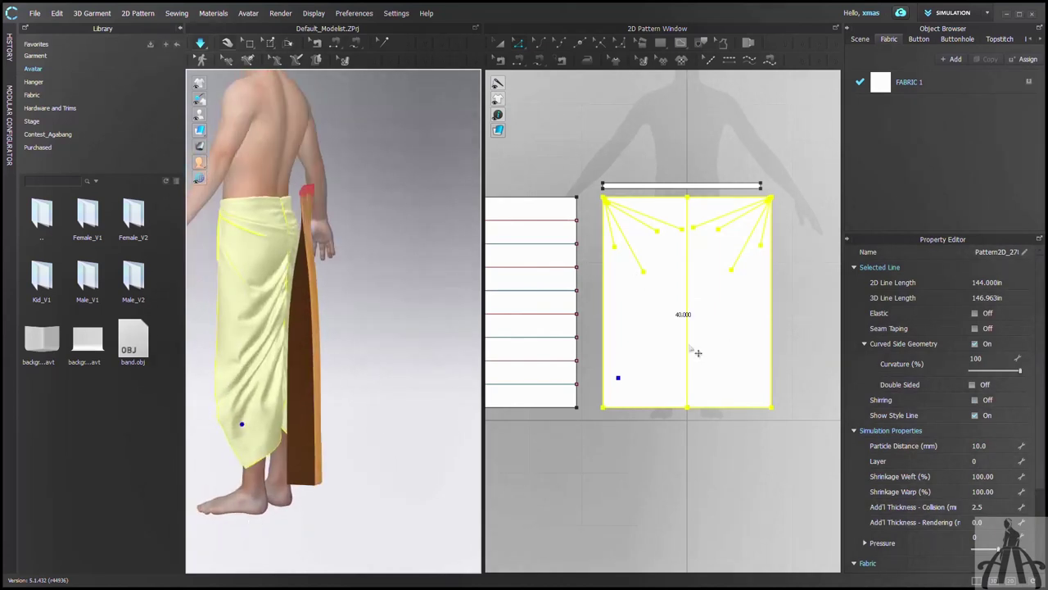
Step: Set the vertical centre line's elastic ratio to 60 while the simulation runs
left_click(687, 352)
left_click(991, 435)
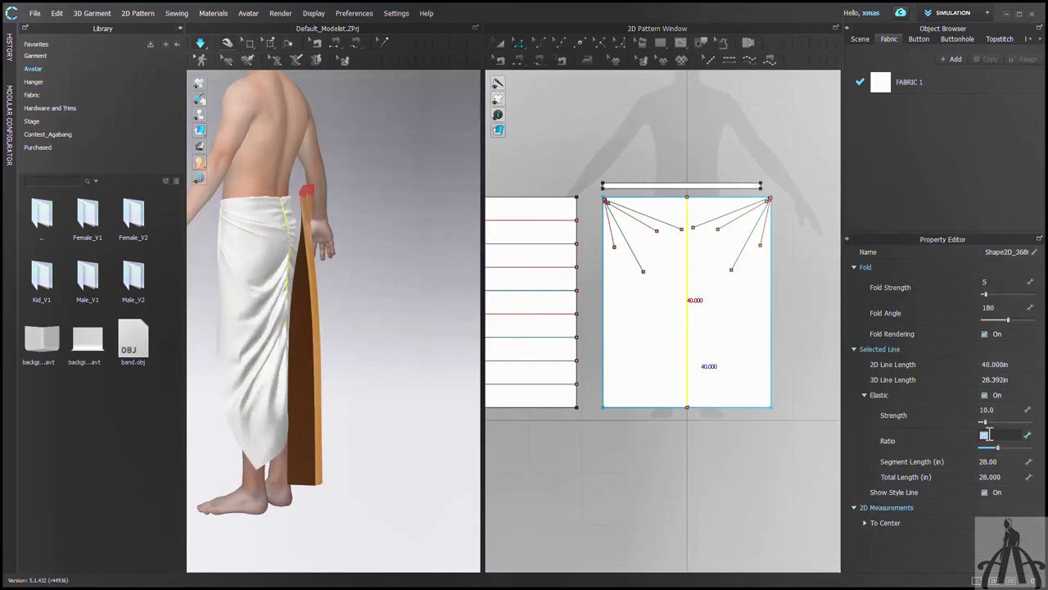
type("60")
key("Return")
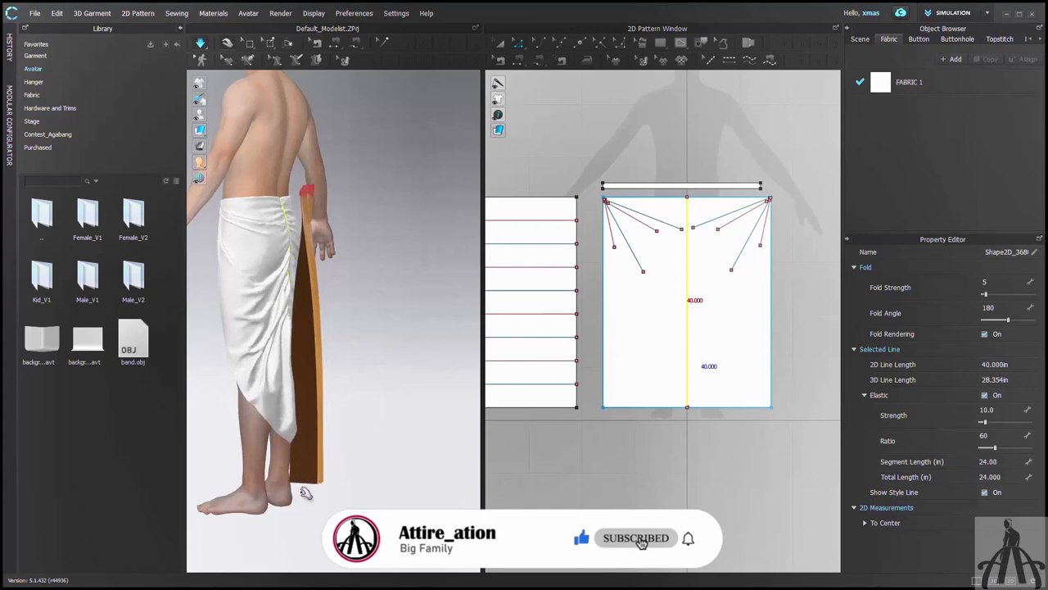
Step: Pull the wrap's lower hem corner out to the avatar's left side, stop the simulation and pin that corner
right_click_drag(304, 495, 235, 422)
left_click(224, 440)
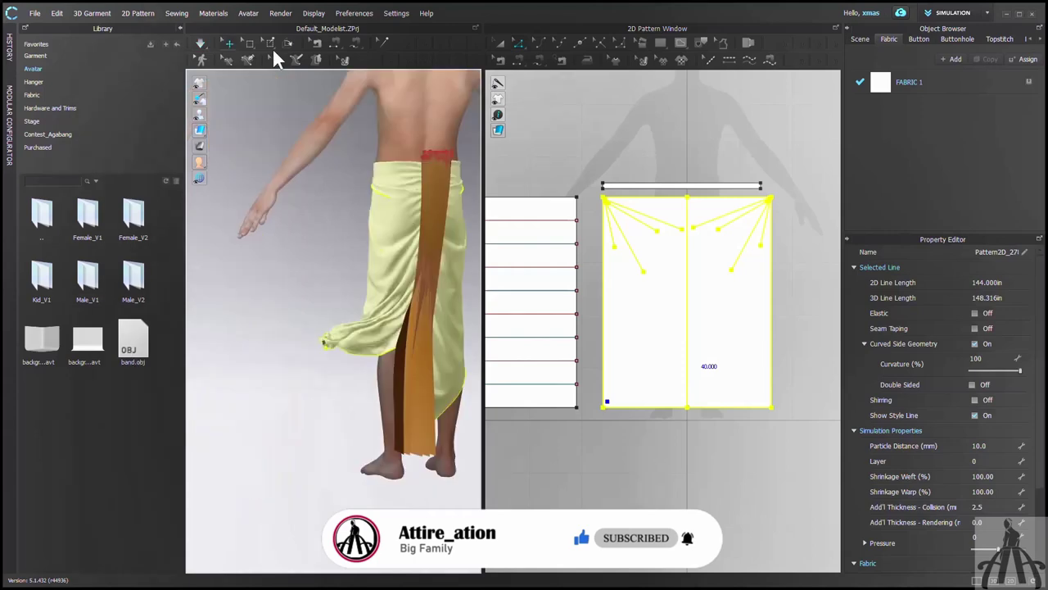
left_click(272, 46)
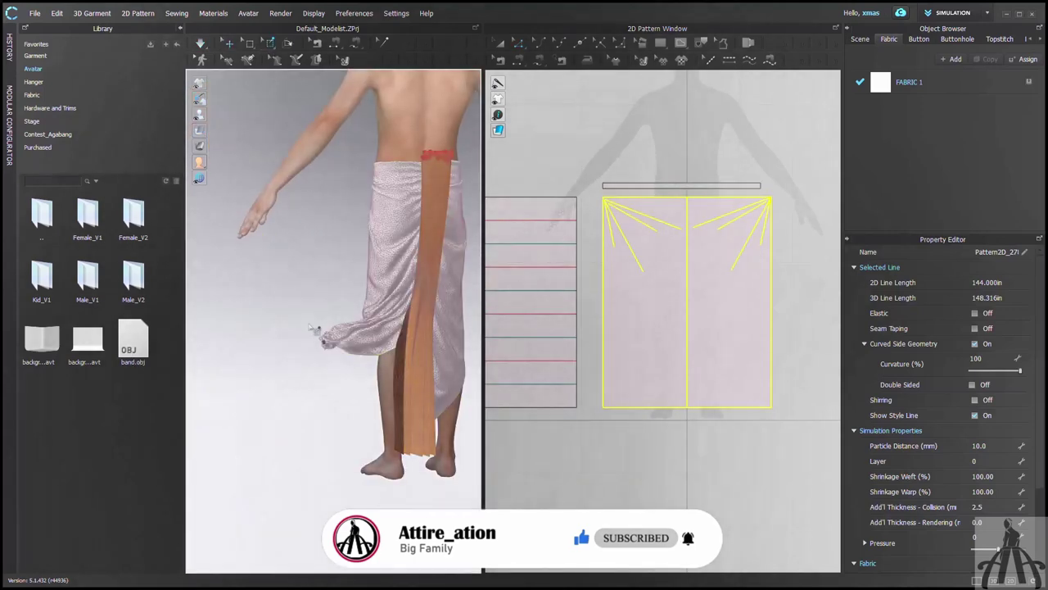
left_click_drag(297, 305, 336, 373)
Step: Pull the wrap's opposite hem corner out to the avatar's right side and pin it there
middle_click_drag(360, 409, 274, 408)
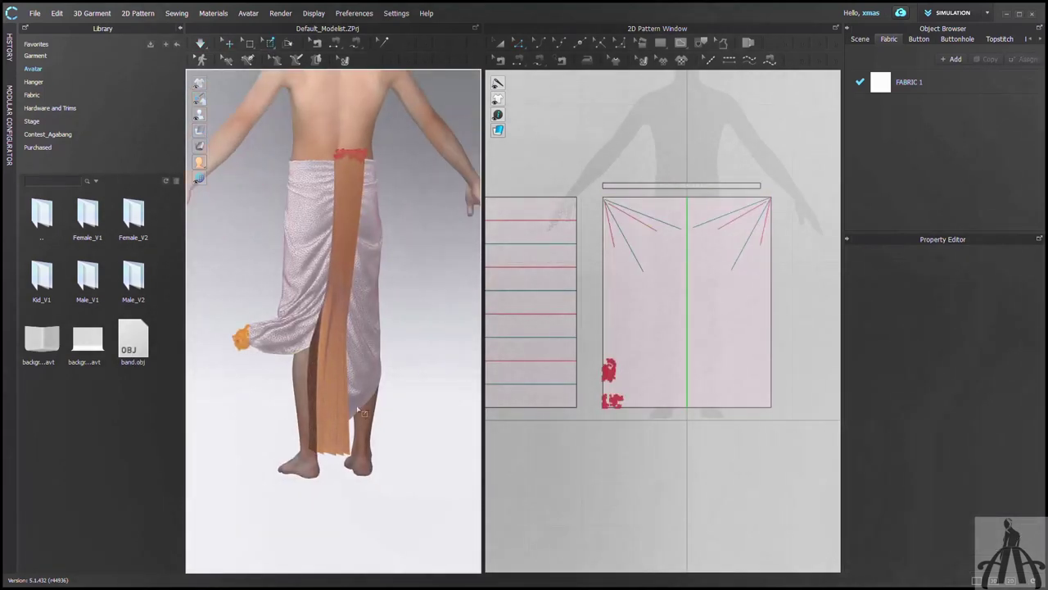
key("q")
left_click_drag(365, 404, 484, 341)
left_click(272, 45)
left_click_drag(460, 308, 475, 359)
left_click(228, 44)
right_click_drag(258, 398, 287, 396)
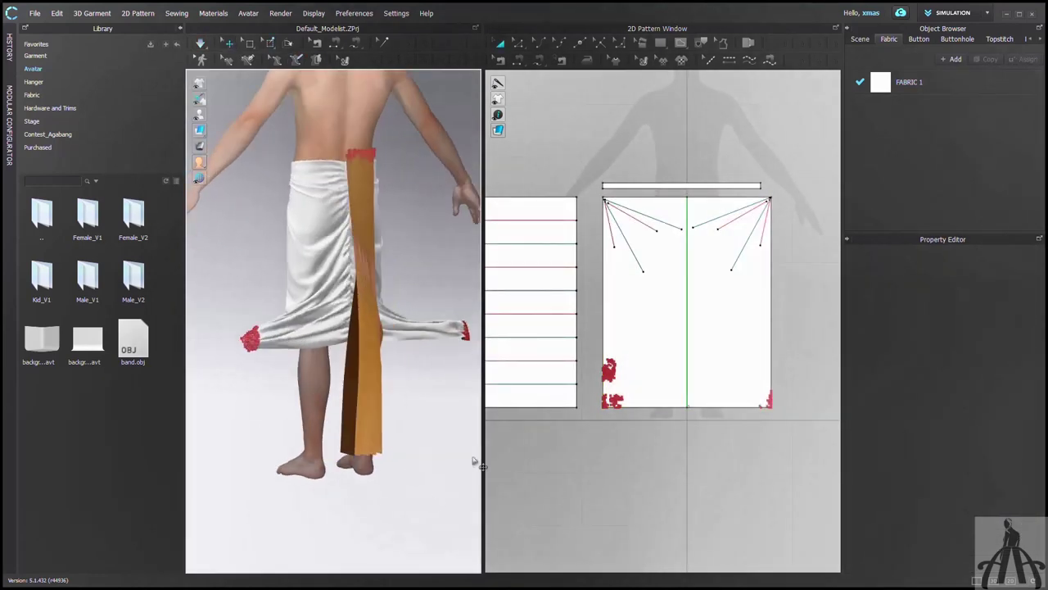
Step: Sew the first segment of the pleated panel's pinned edge to a 4.444 in stretch of the waistband's upper edge at the centre back
right_click_drag(409, 440, 269, 468)
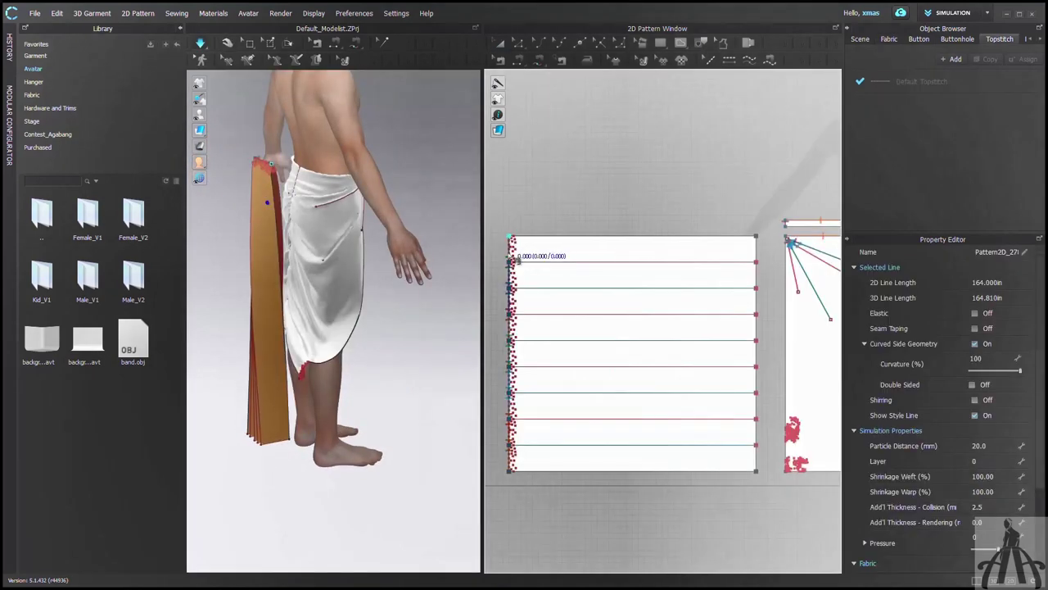
left_click(508, 237)
left_click(509, 262)
scroll(550, 270, "down", 3)
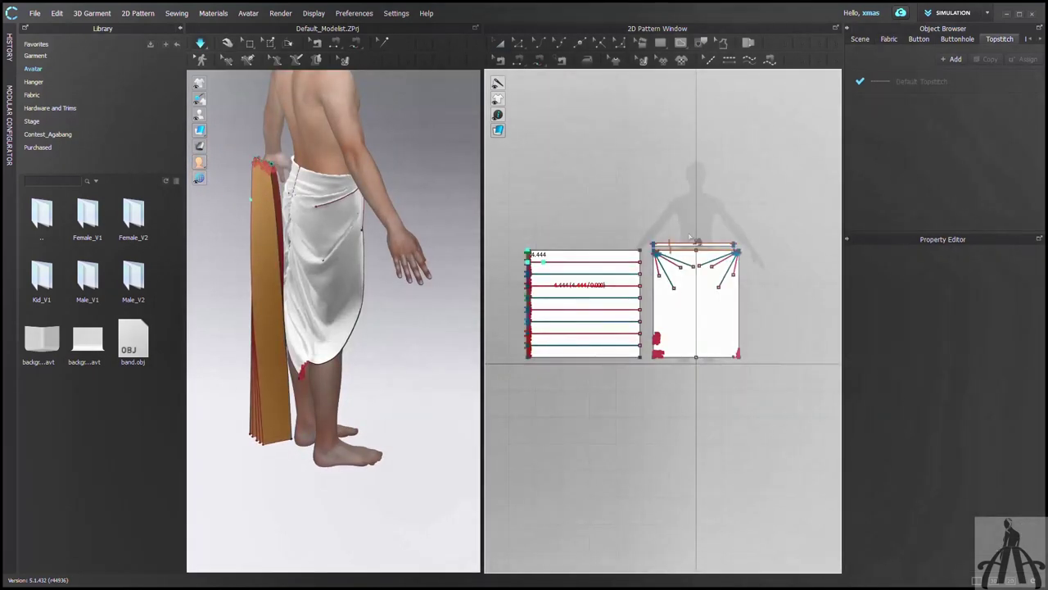
scroll(704, 262, "up", 5)
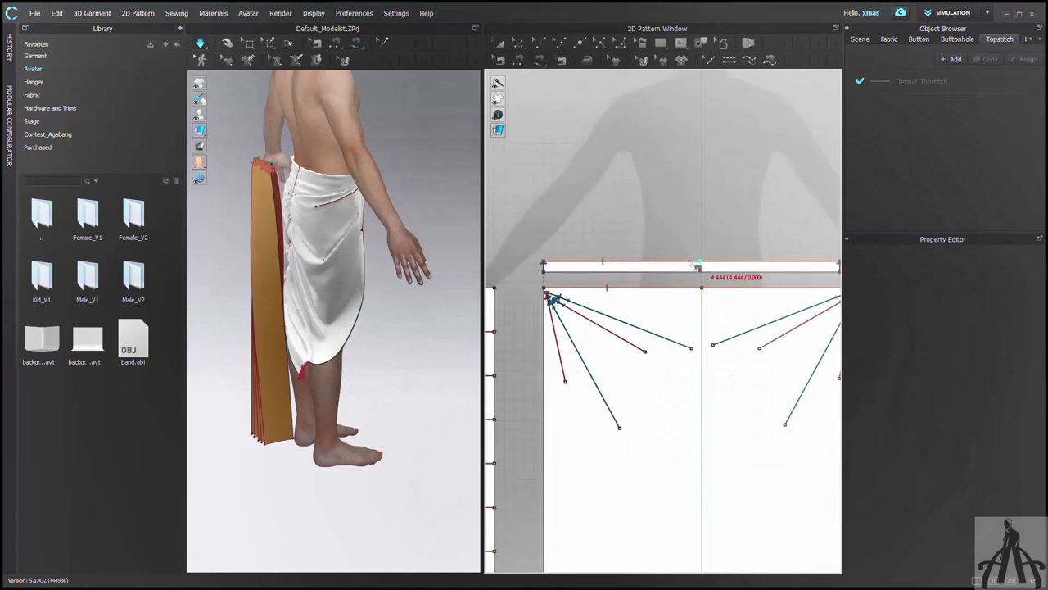
left_click(733, 267)
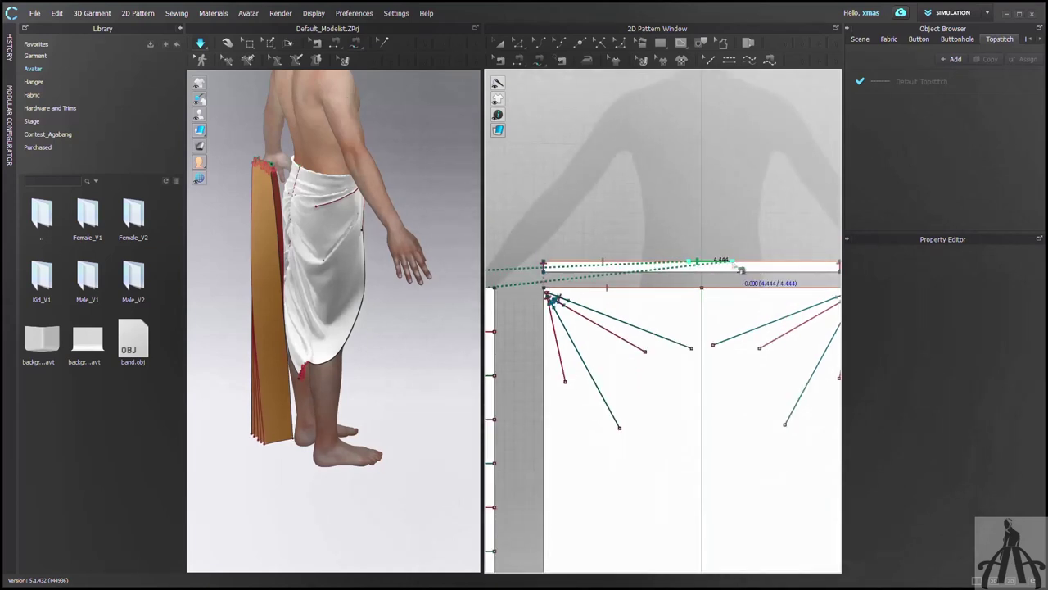
left_click(357, 226)
scroll(359, 219, "up", 3)
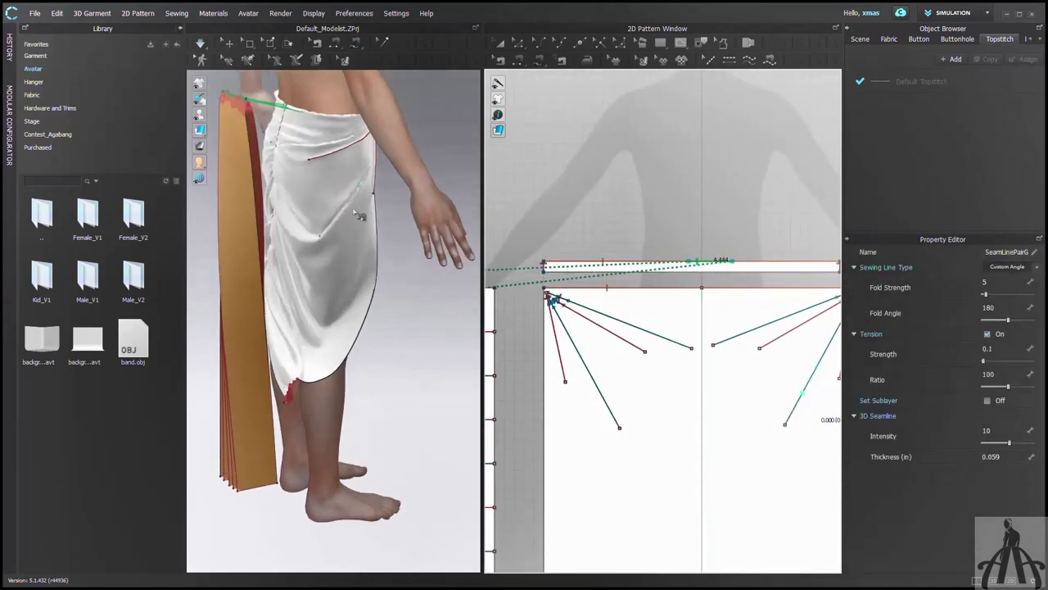
right_click_drag(399, 345, 399, 366)
scroll(380, 320, "up", 3)
right_click_drag(380, 320, 275, 284)
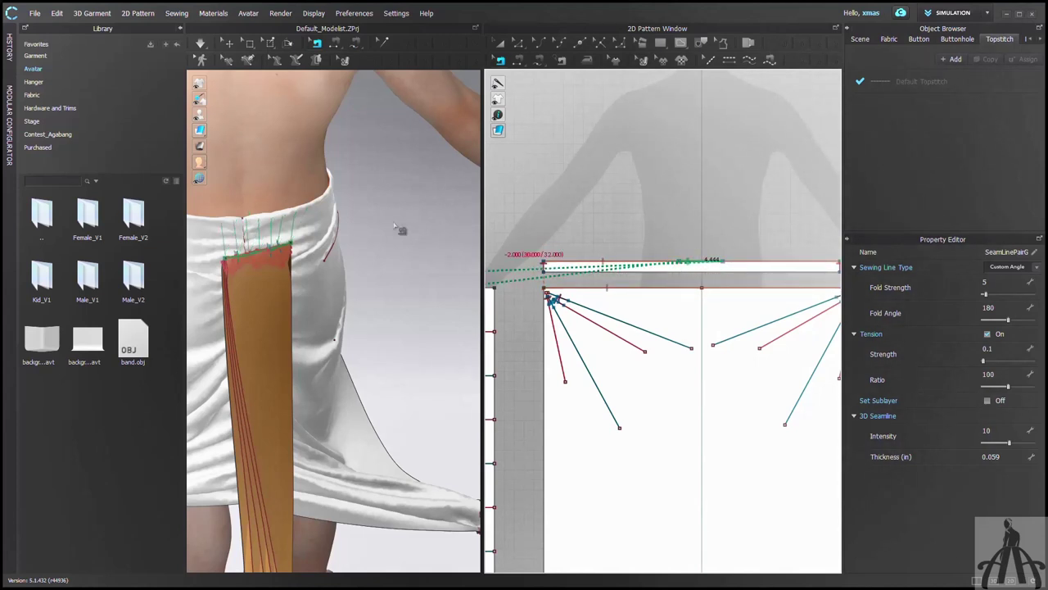
right_click_drag(370, 301, 379, 301)
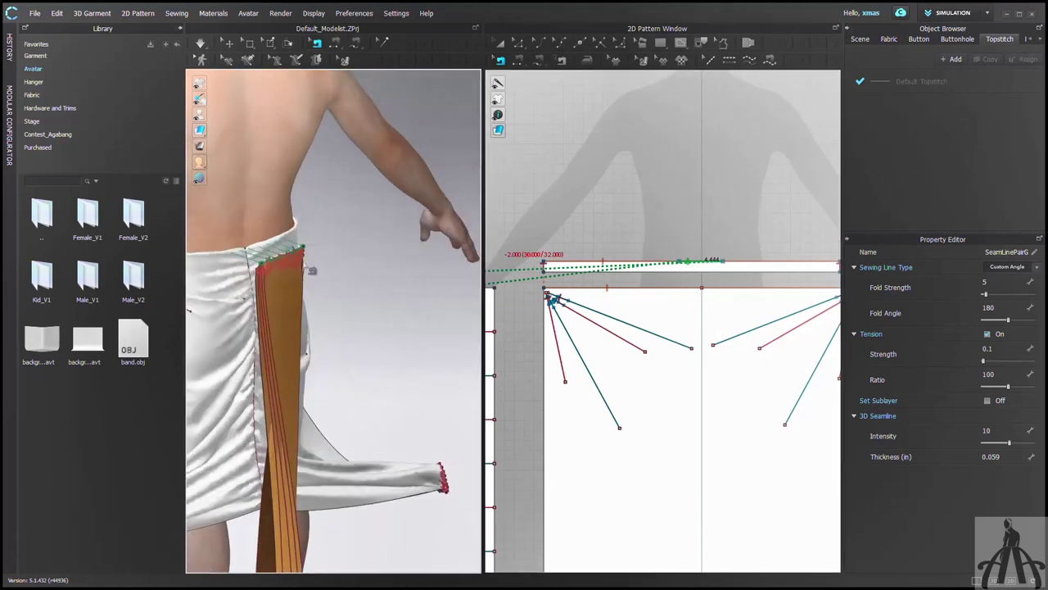
Step: Remove the pins from the pleated panel's top edge, keeping those on the wrap's corners
key("q")
right_click(285, 256)
left_click(359, 267)
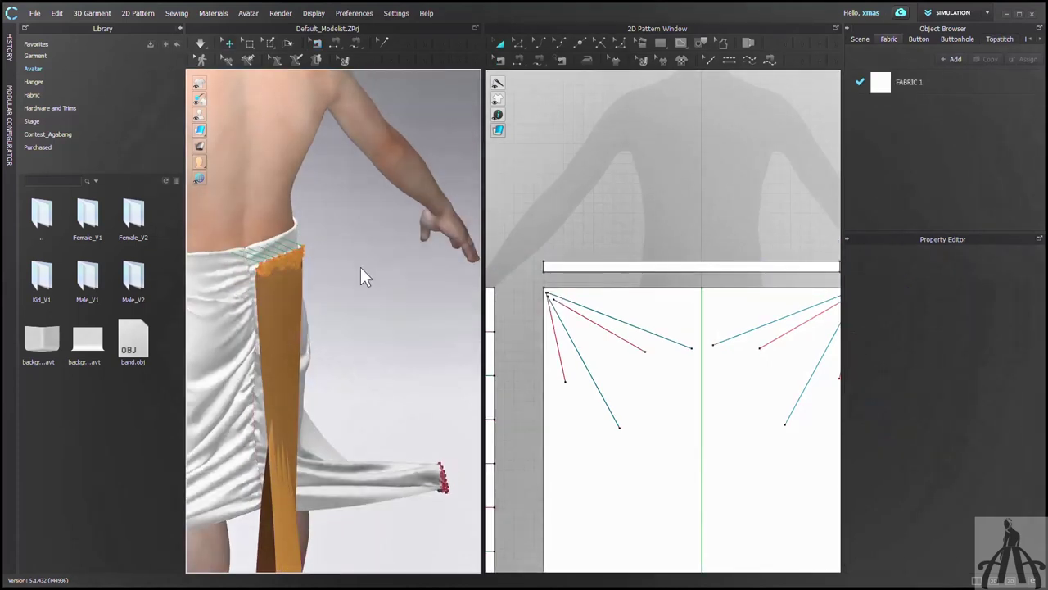
Step: Simulate the garment to join the pleated panel to the back waistband, pulling the wrap's fabric down beside it
key("space")
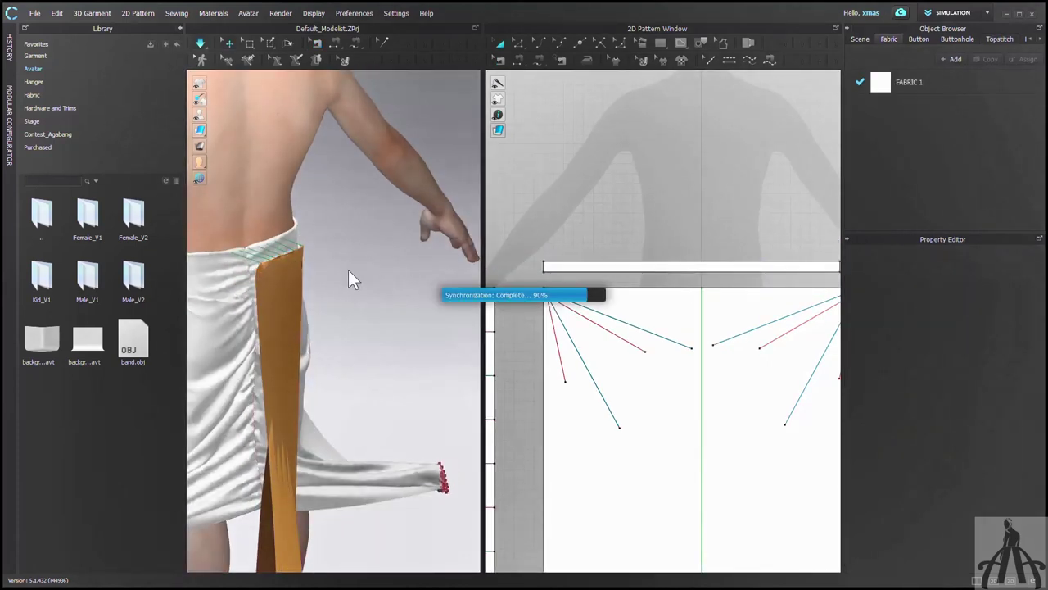
left_click(287, 279)
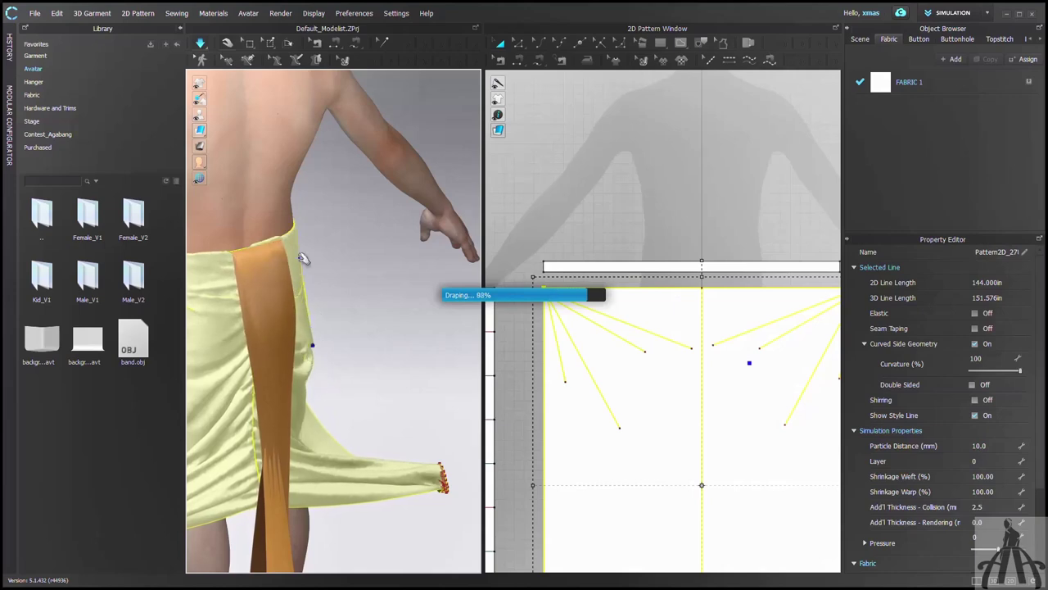
right_click_drag(305, 257, 296, 259)
left_click_drag(296, 258, 291, 365)
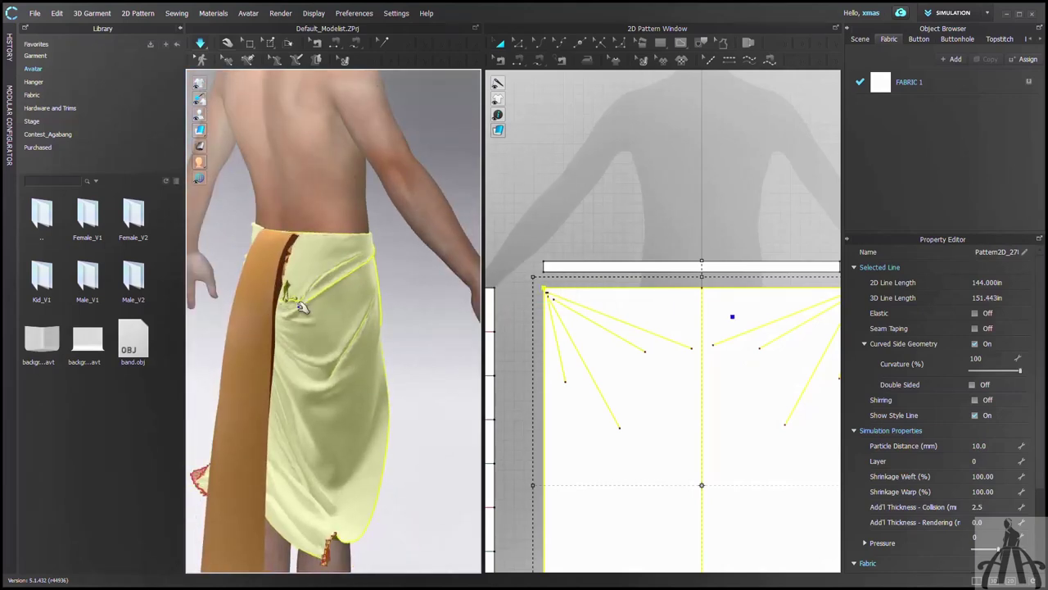
right_click_drag(351, 300, 414, 307)
scroll(373, 378, "down", 4)
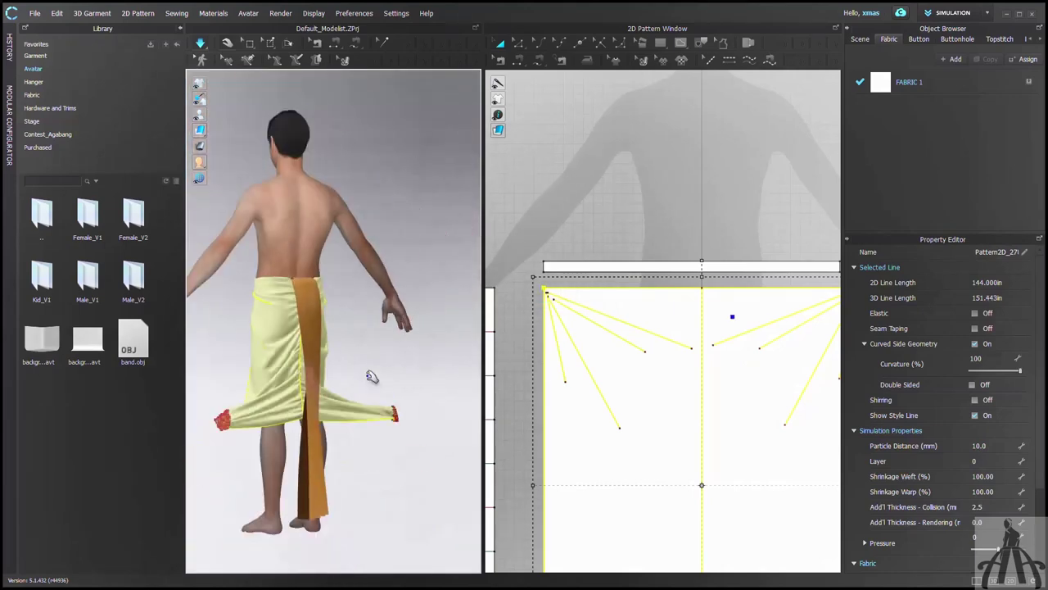
Step: Pin the pleated panel's free lower edge and move the pinned edge forward between the avatar's legs
scroll(532, 291, "down", 5)
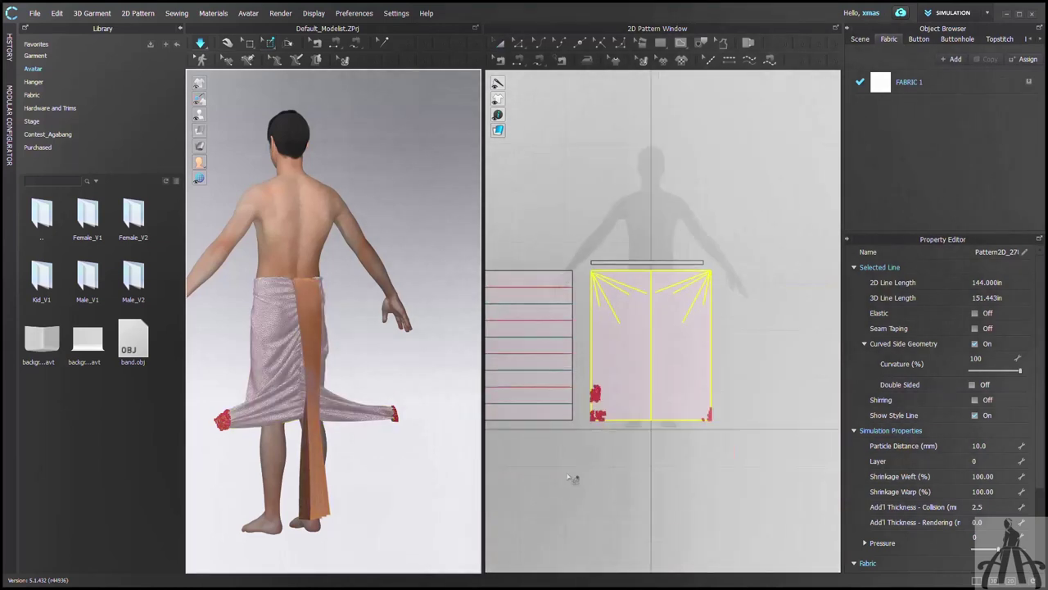
left_click_drag(564, 264, 564, 263)
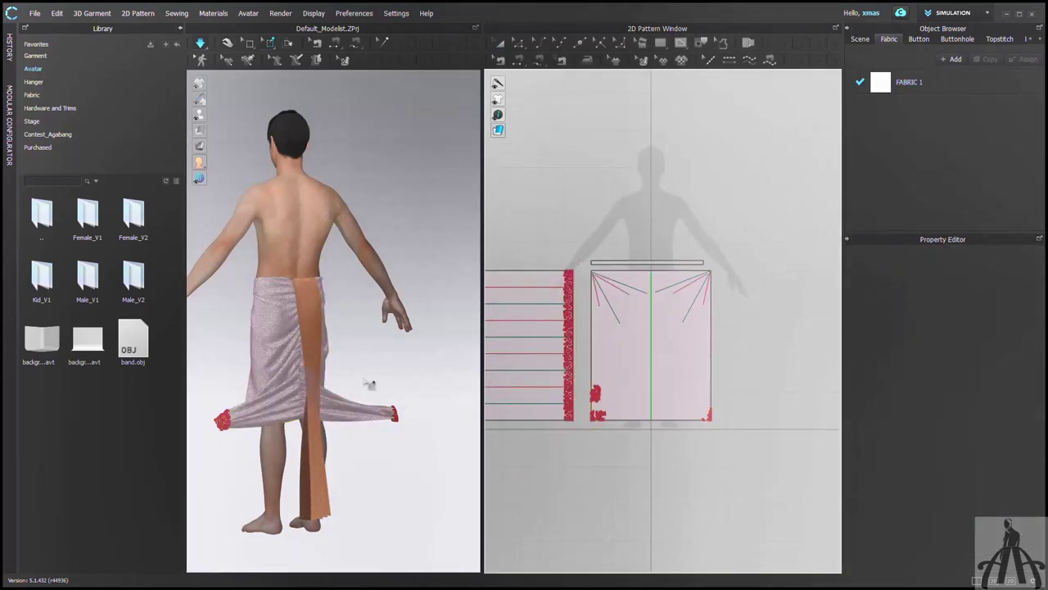
left_click(229, 42)
left_click(320, 513)
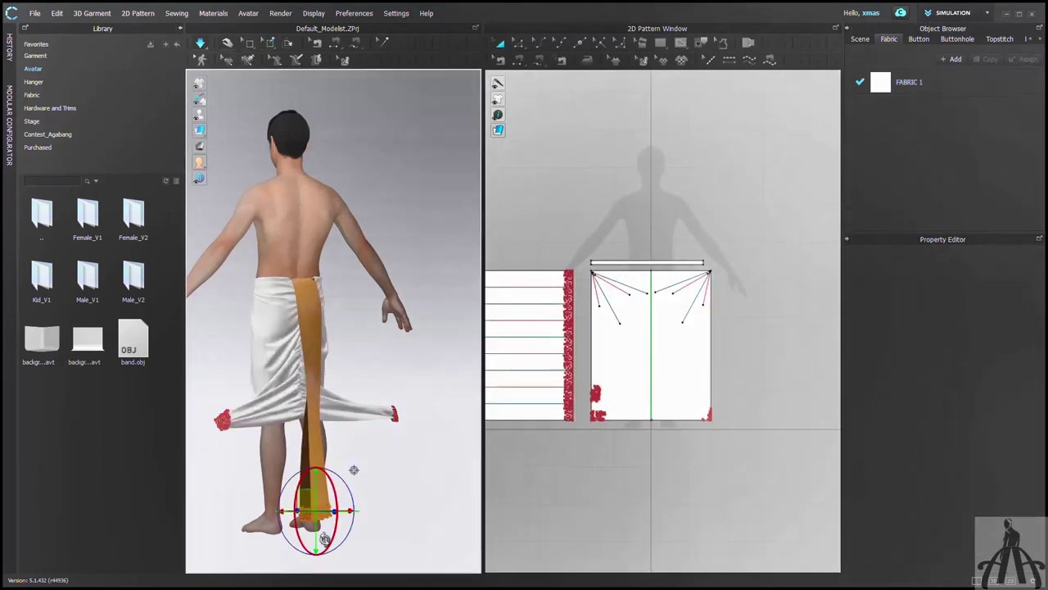
right_click_drag(354, 470, 405, 431)
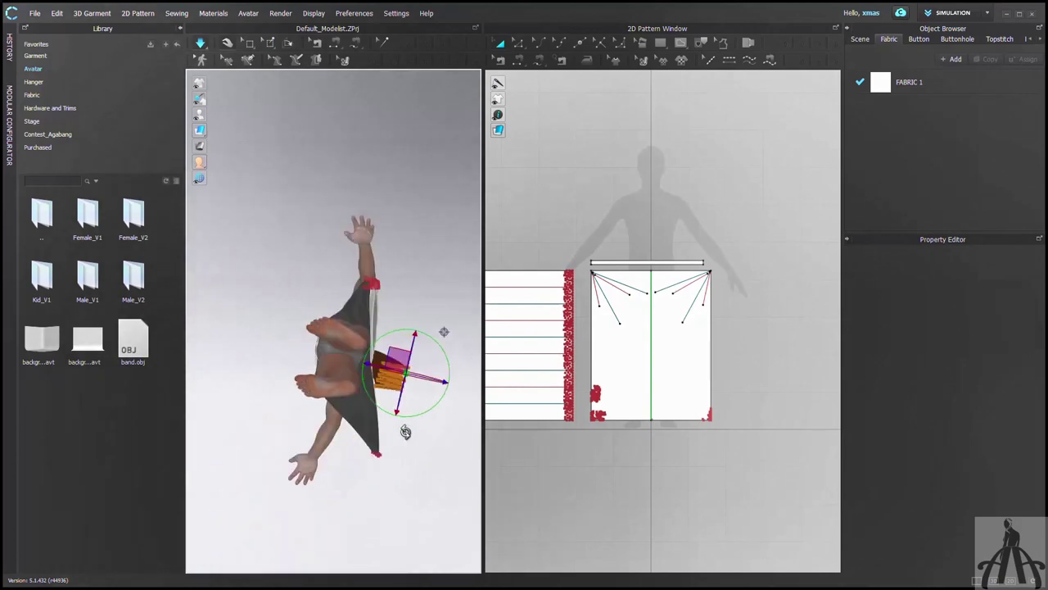
right_click_drag(407, 391, 384, 488)
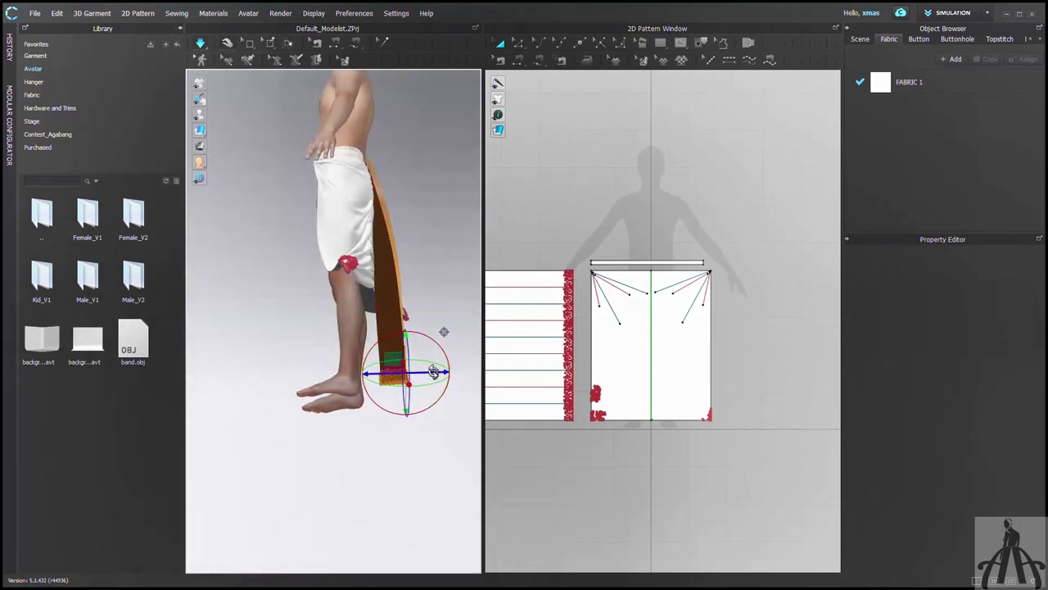
left_click_drag(433, 371, 344, 370)
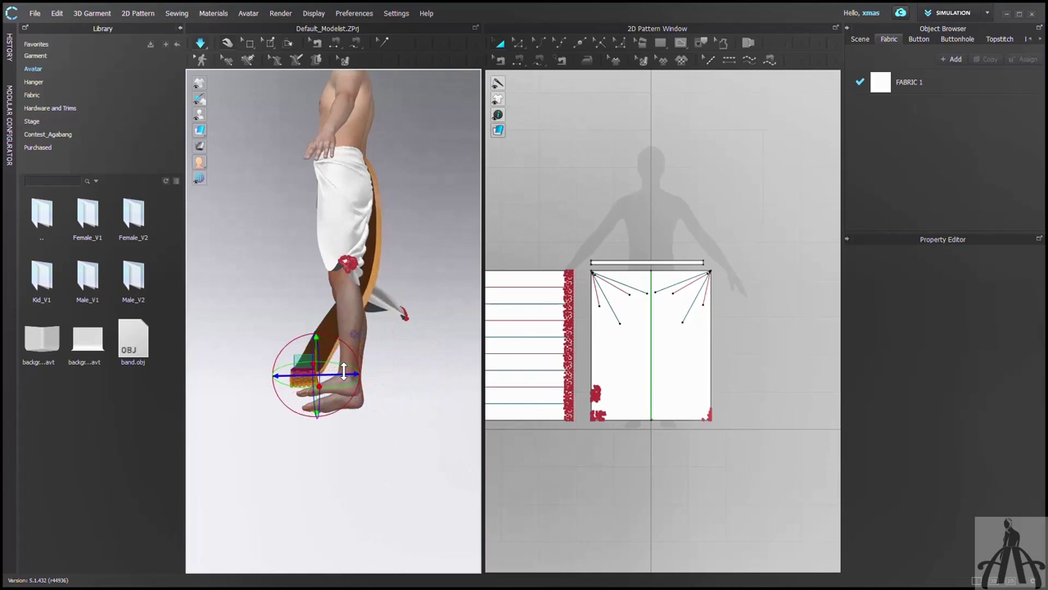
Step: Raise the panel's pinned edge to about knee height in front of the avatar and stop the simulation
right_click_drag(439, 413, 526, 469)
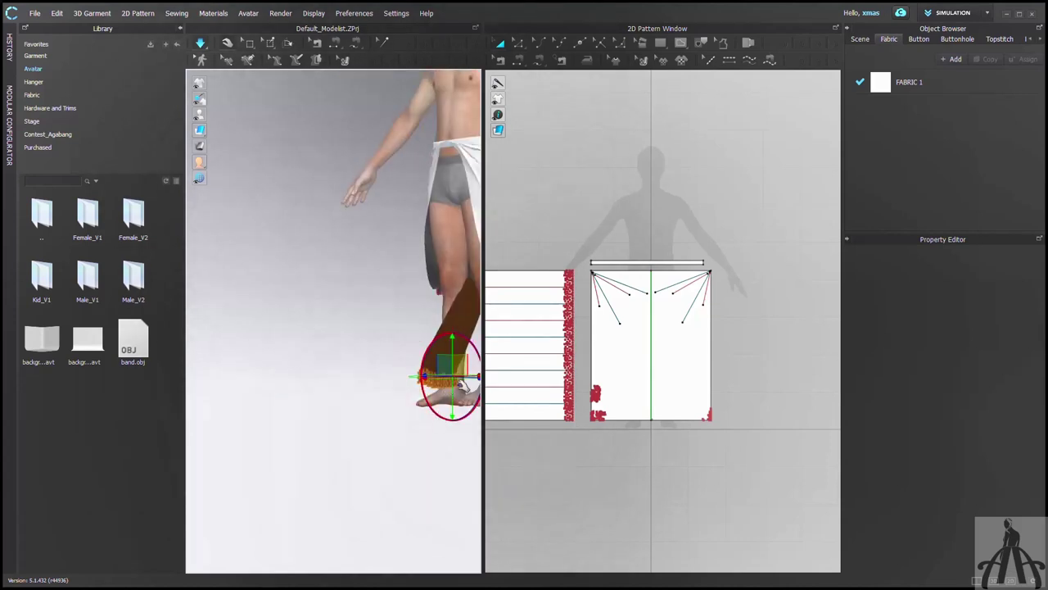
key("2")
left_click_drag(350, 509, 365, 445)
right_click_drag(381, 495, 275, 496)
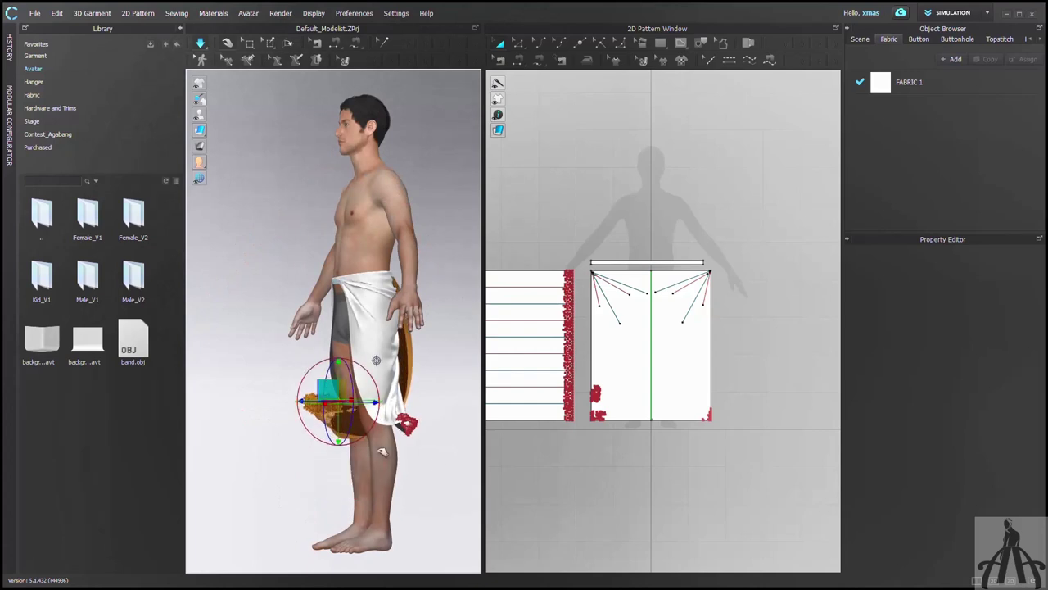
right_click_drag(330, 390, 573, 480)
scroll(372, 465, "down", 1)
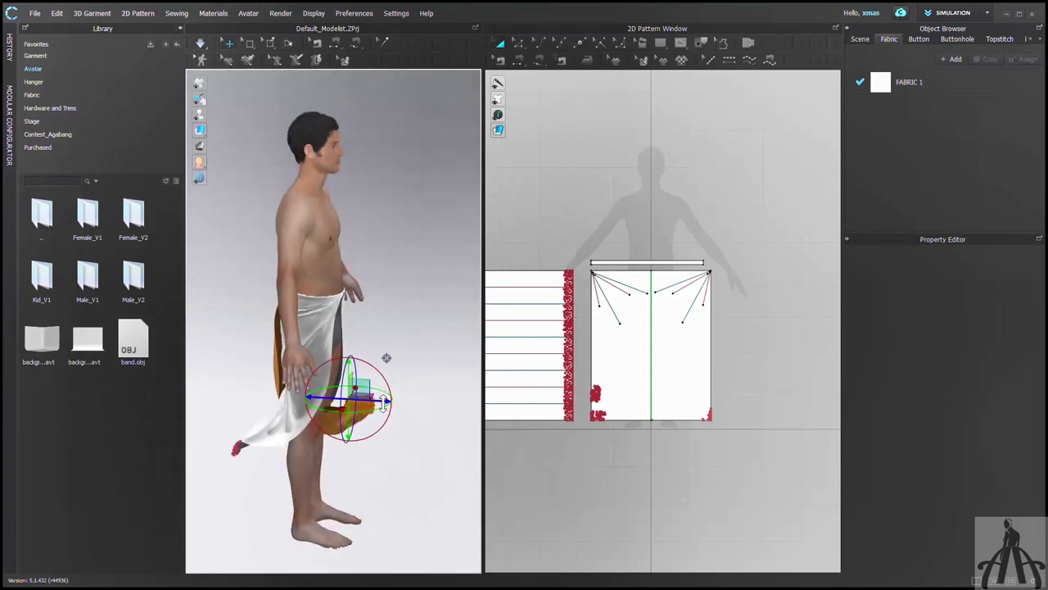
key("space")
Step: Sew the panel's 40 in free edge to the wrap's 40 in front side edge over the avatar's left leg
right_click_drag(409, 474, 315, 474)
key("n")
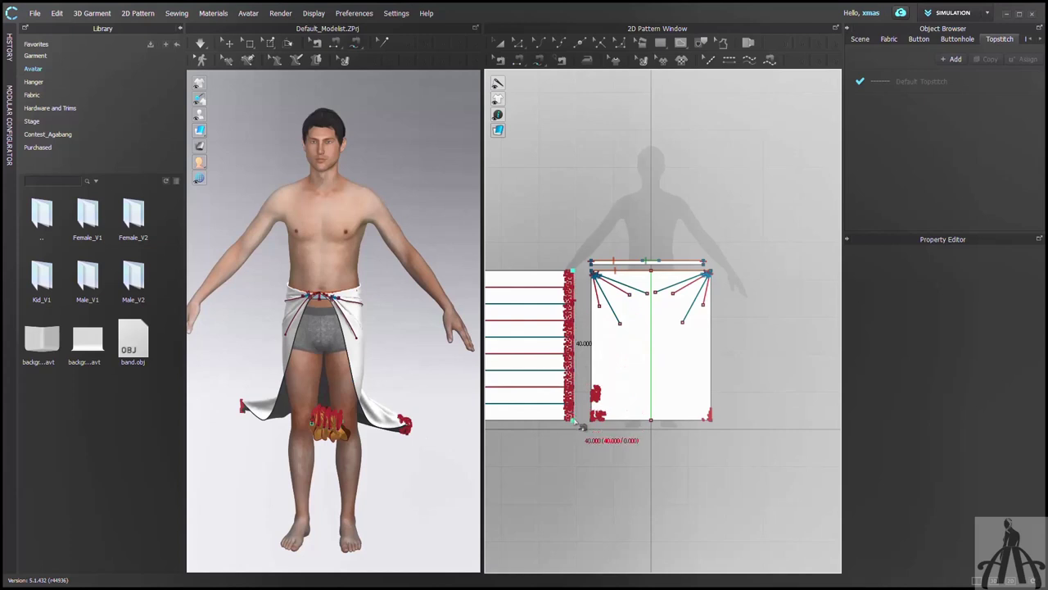
left_click(590, 274)
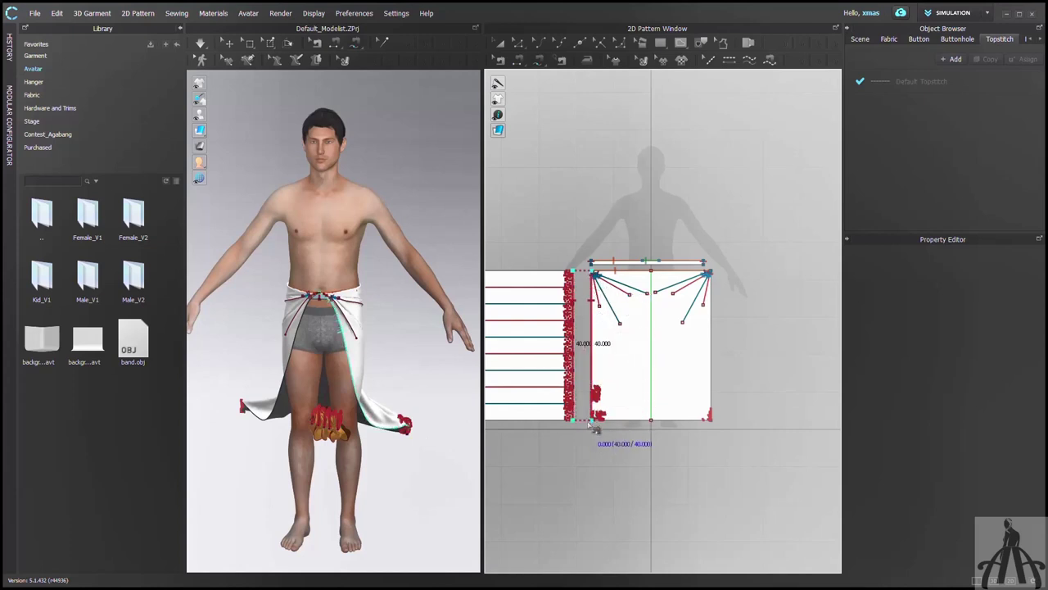
left_click(417, 421)
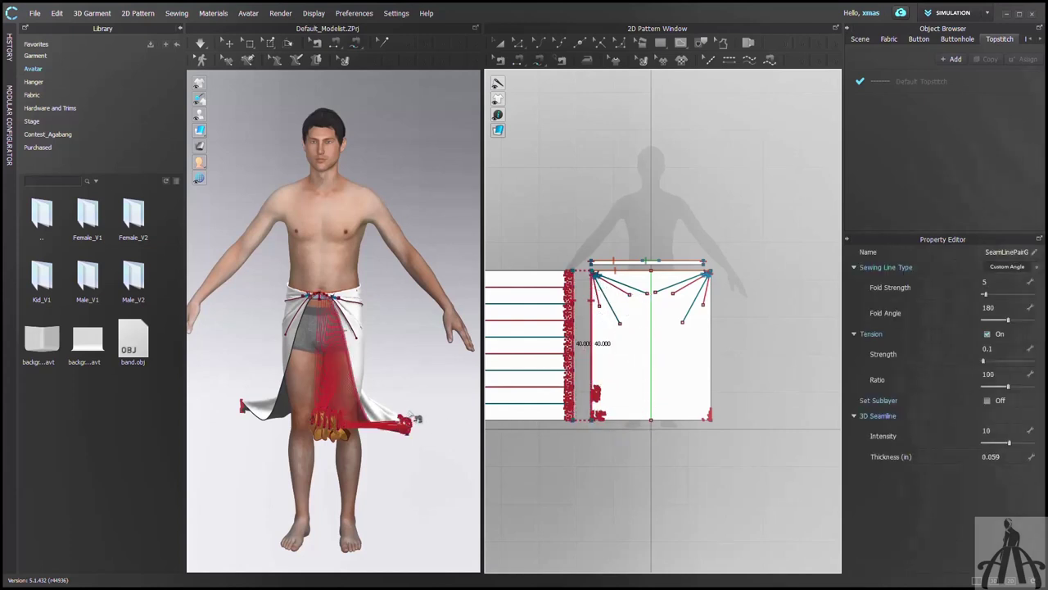
Step: Remove the pins from the panel's sewn lower edge and from the wrap's corner on the avatar's left
key("q")
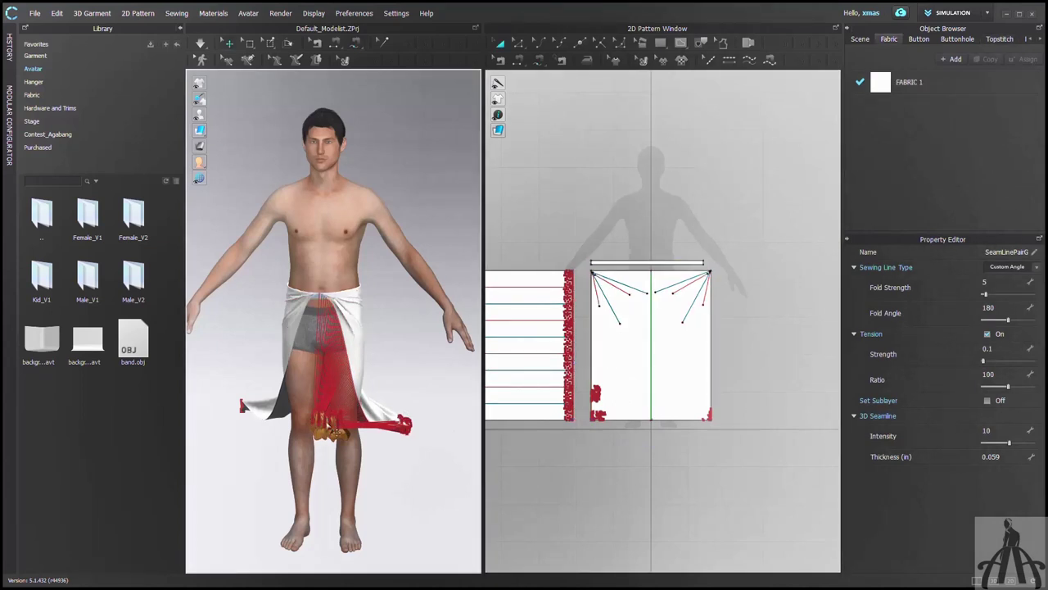
right_click(334, 422)
left_click(366, 447)
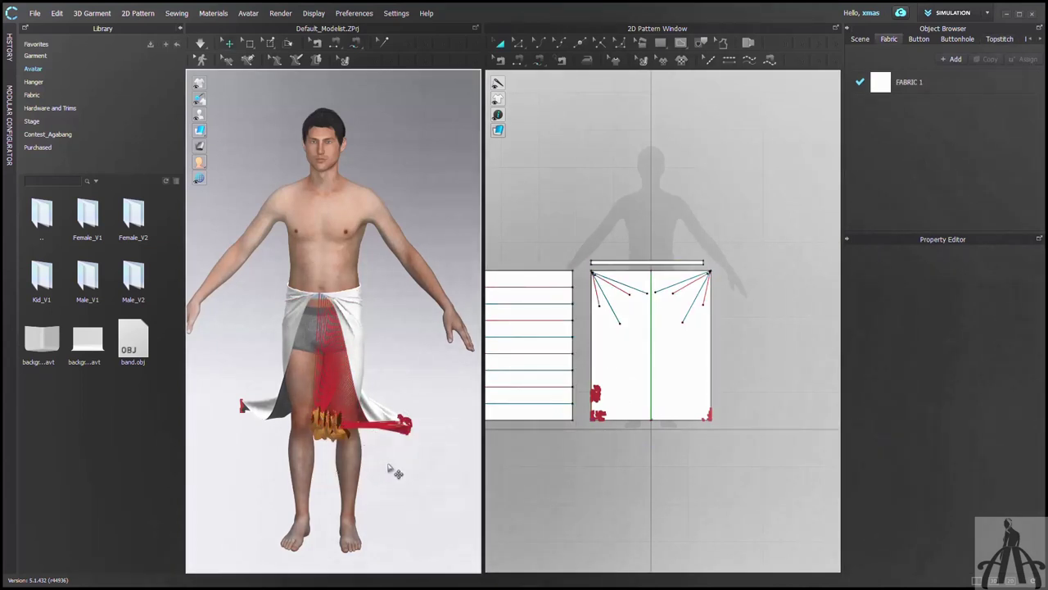
right_click(420, 432)
left_click(427, 435)
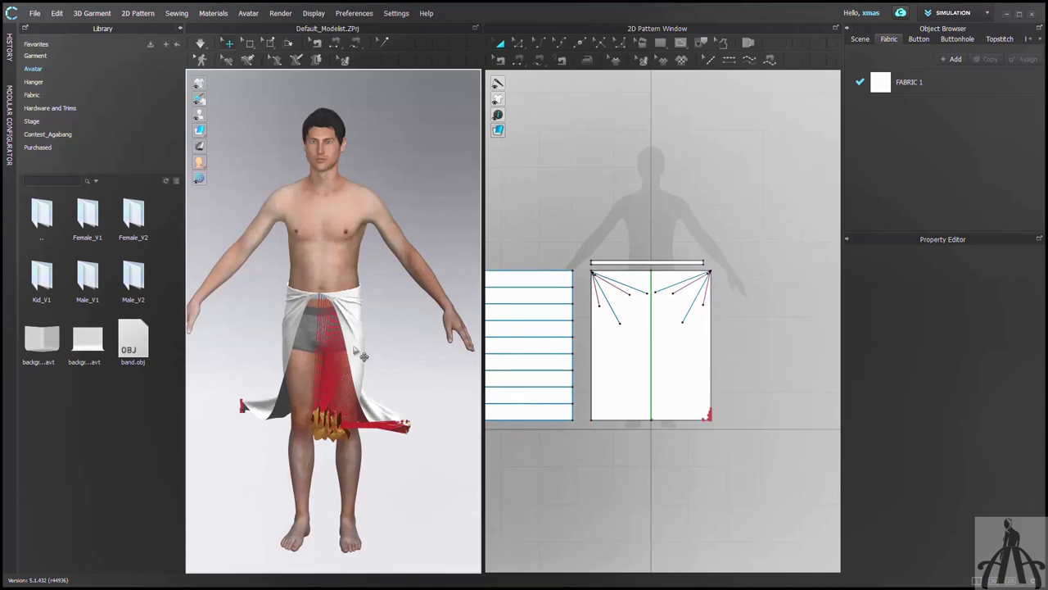
Step: Strengthen the wrap pattern and freeze it so only the pleated panel moves in simulation
right_click(355, 349)
left_click(409, 130)
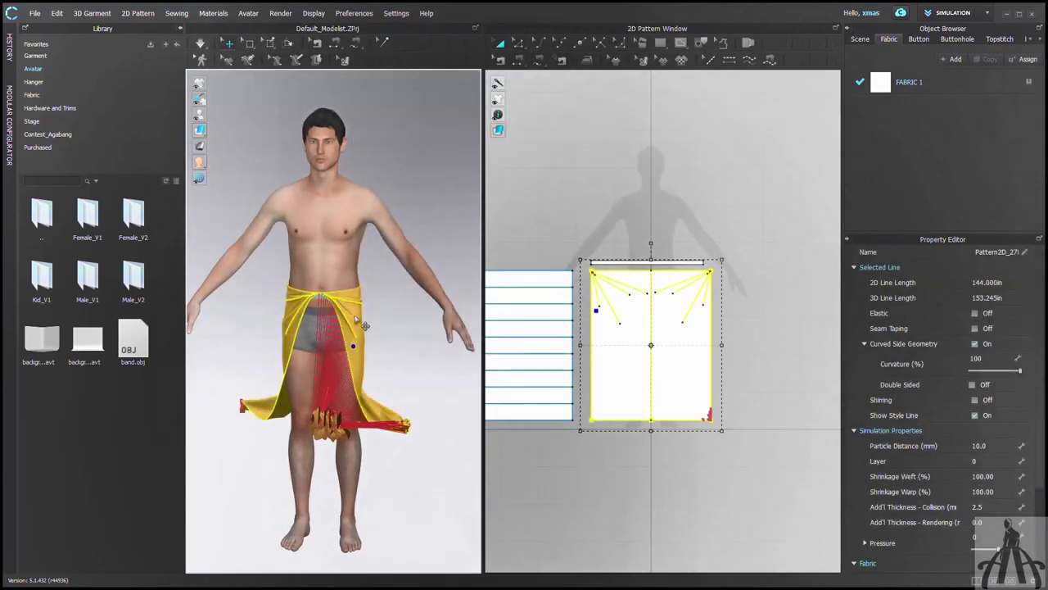
right_click(354, 337)
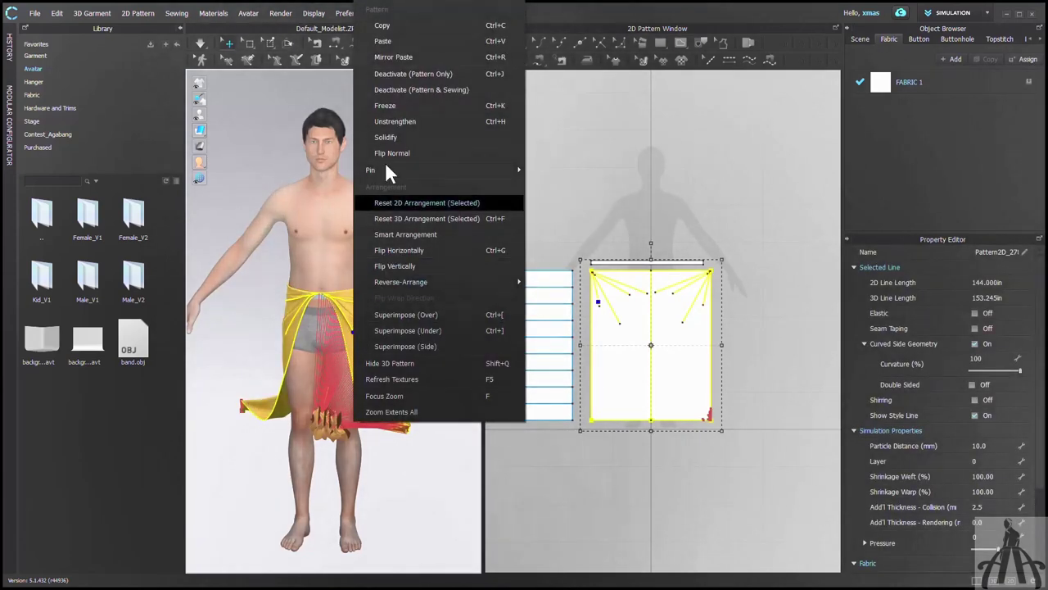
left_click(397, 107)
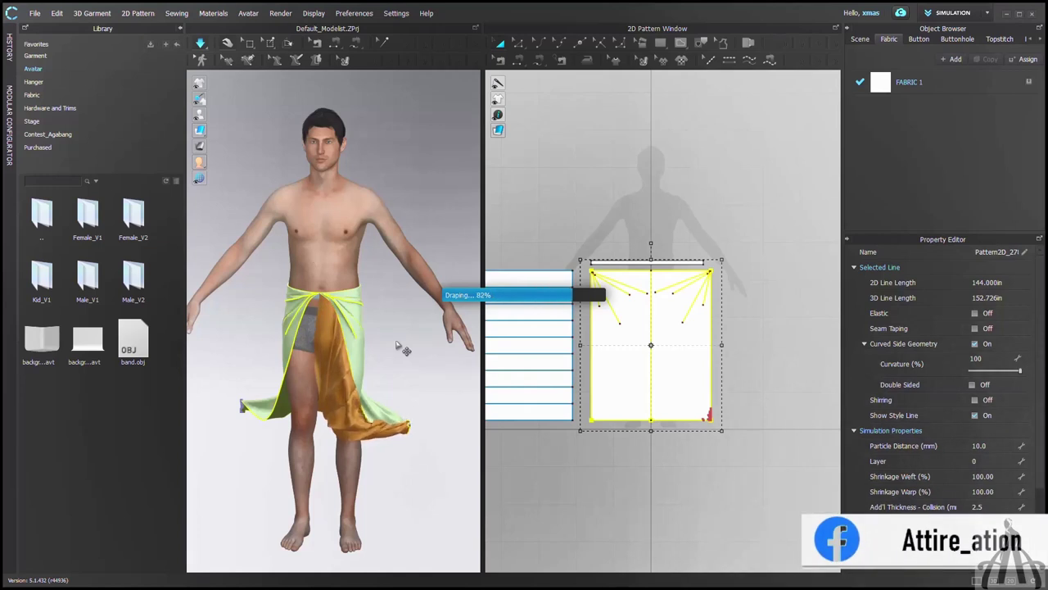
Step: Unfreeze the wrap and simulate it together with the sewn pleated panel
right_click(350, 342)
left_click(404, 95)
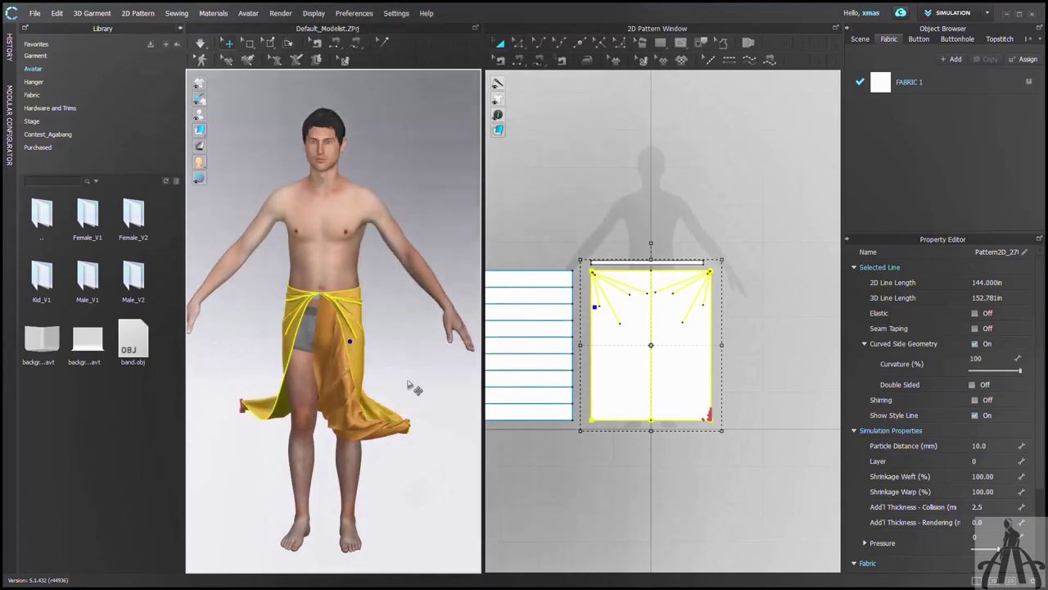
key("space")
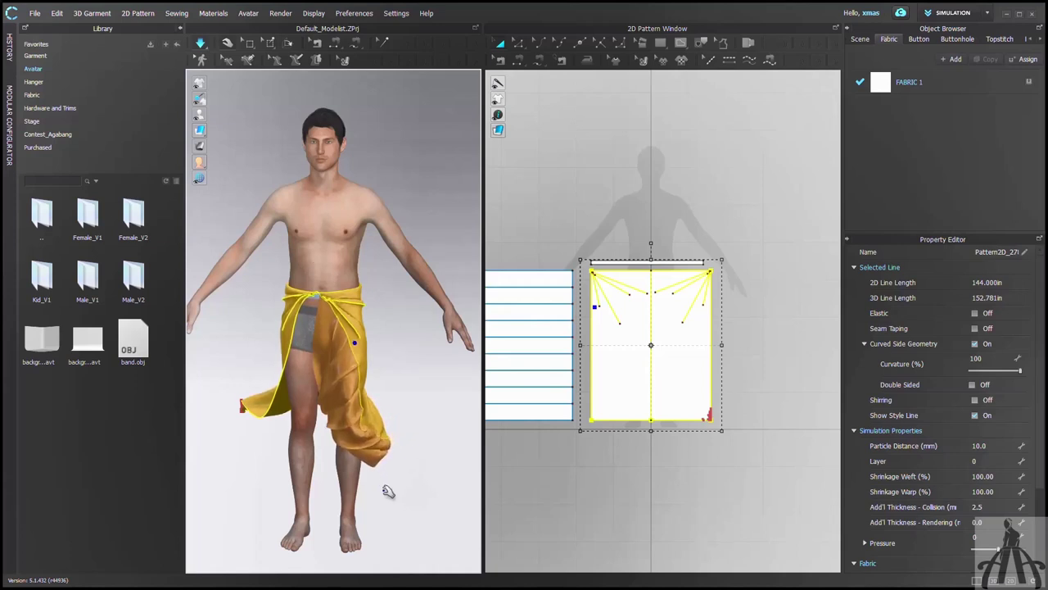
Step: Pin a wide band across the pleated panel's waist end at the avatar's back
right_click_drag(388, 491, 464, 480)
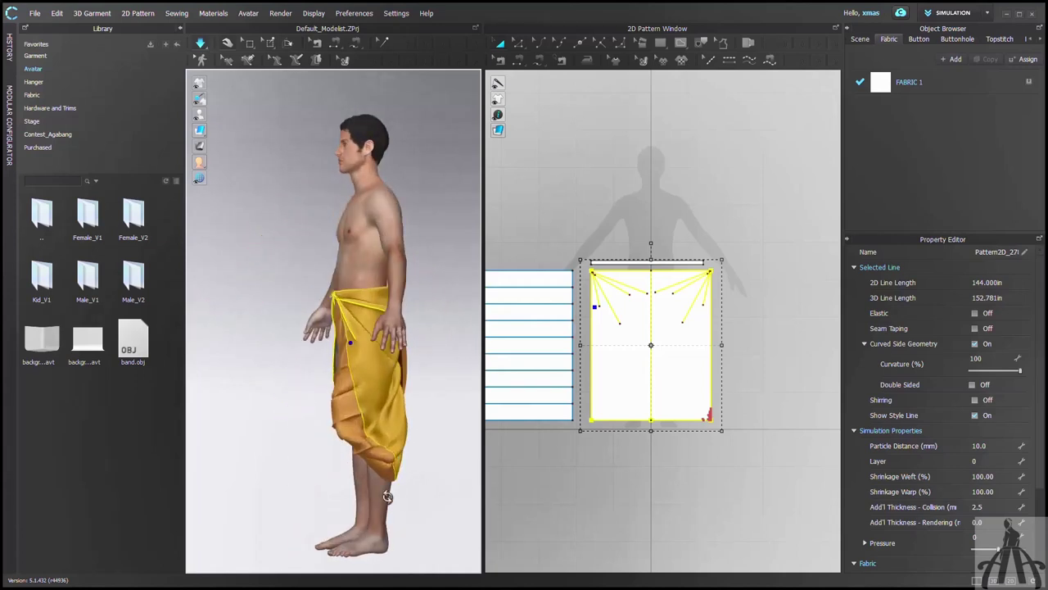
right_click_drag(388, 497, 322, 494)
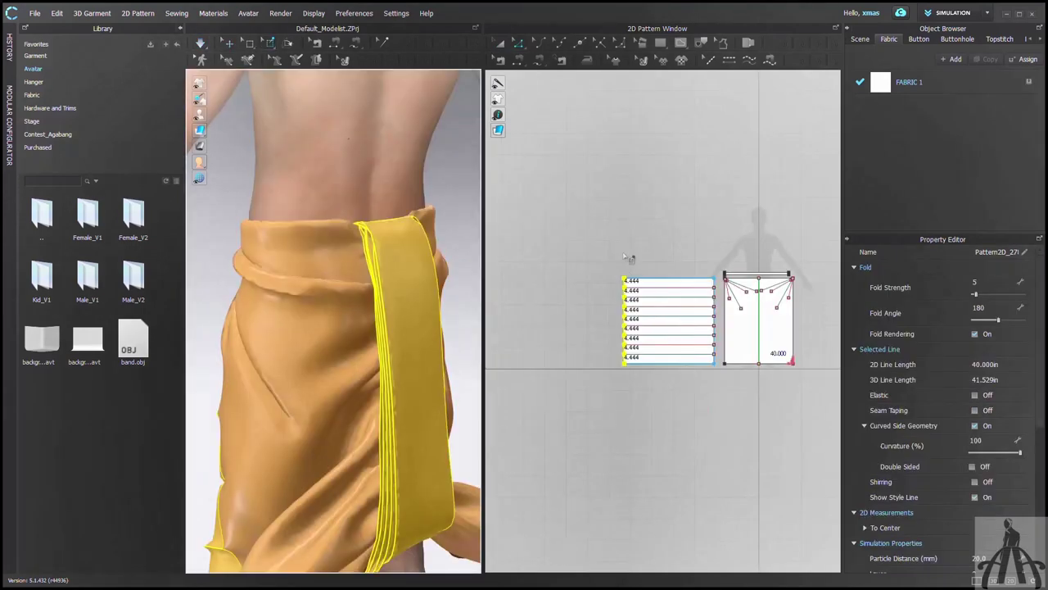
left_click_drag(604, 242, 644, 401)
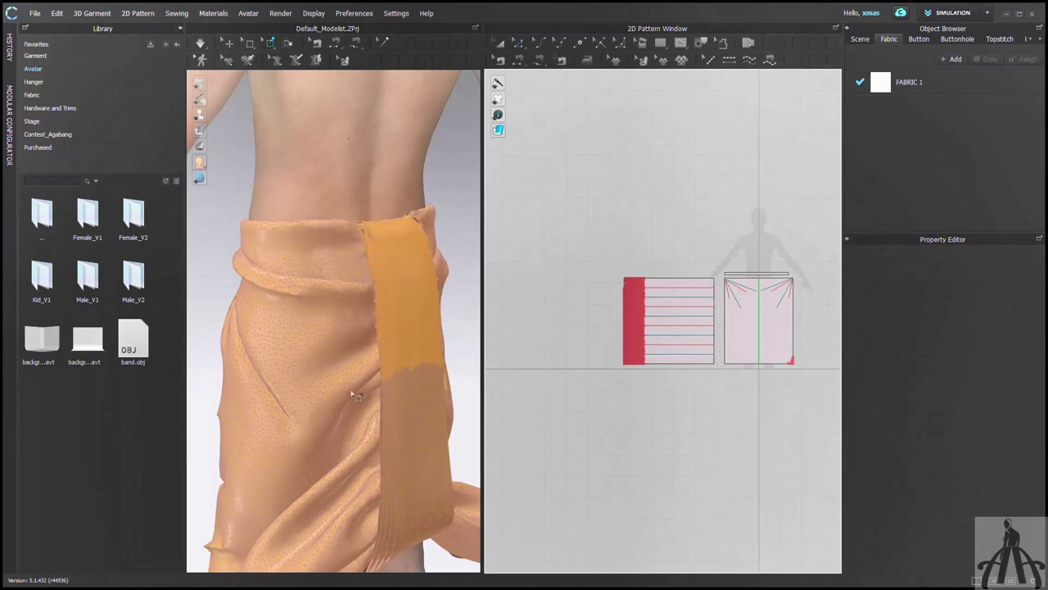
Step: Move the pleated panel's pattern away from the wrap and extend its facing edge outward by 12 in
right_click_drag(414, 436, 350, 404)
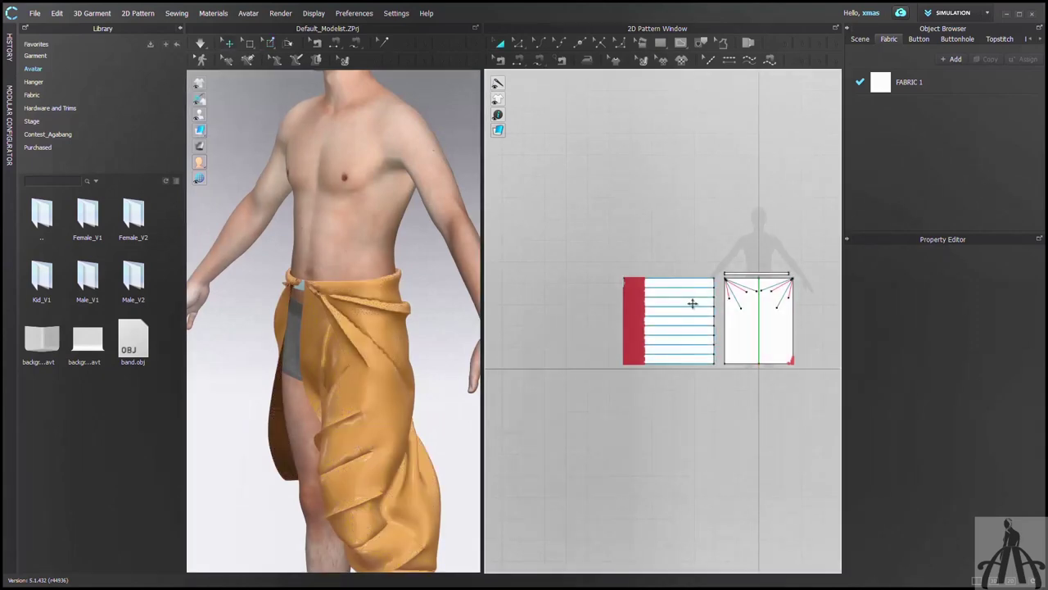
left_click_drag(693, 303, 641, 302)
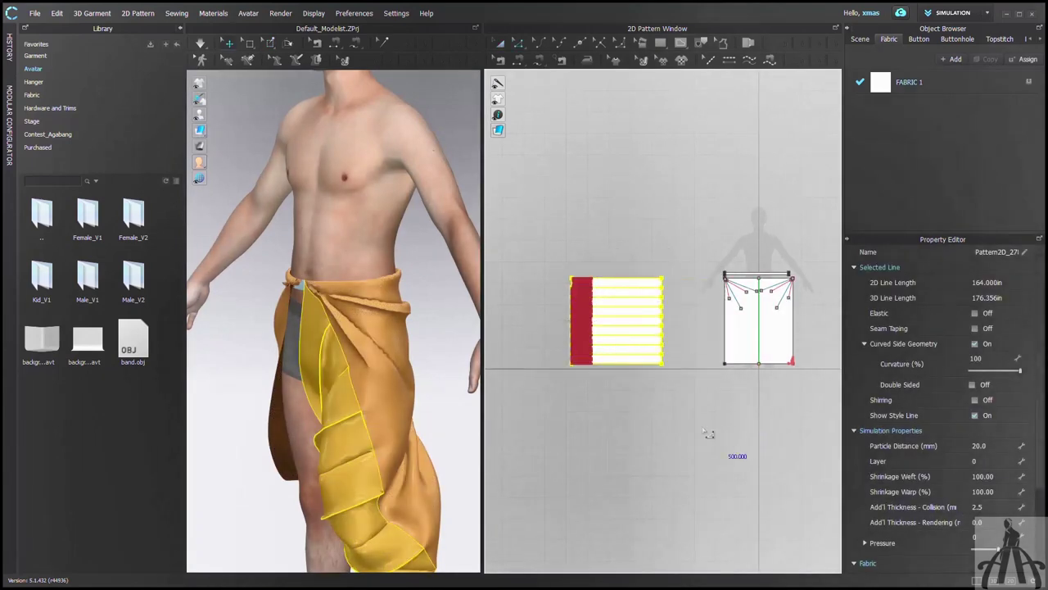
left_click_drag(702, 428, 683, 303)
right_click(683, 303)
type("1")
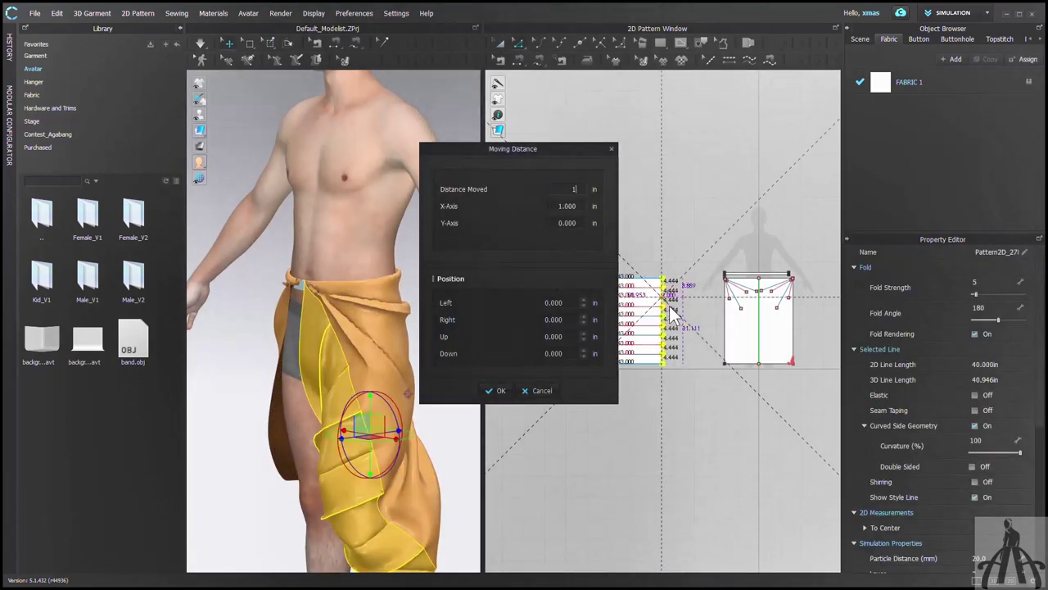
type("2")
left_click(496, 391)
Step: Freeze the wrap and simulate the lengthened pleated panel, pulling its fabric into place at the front
key("a")
left_click(741, 340)
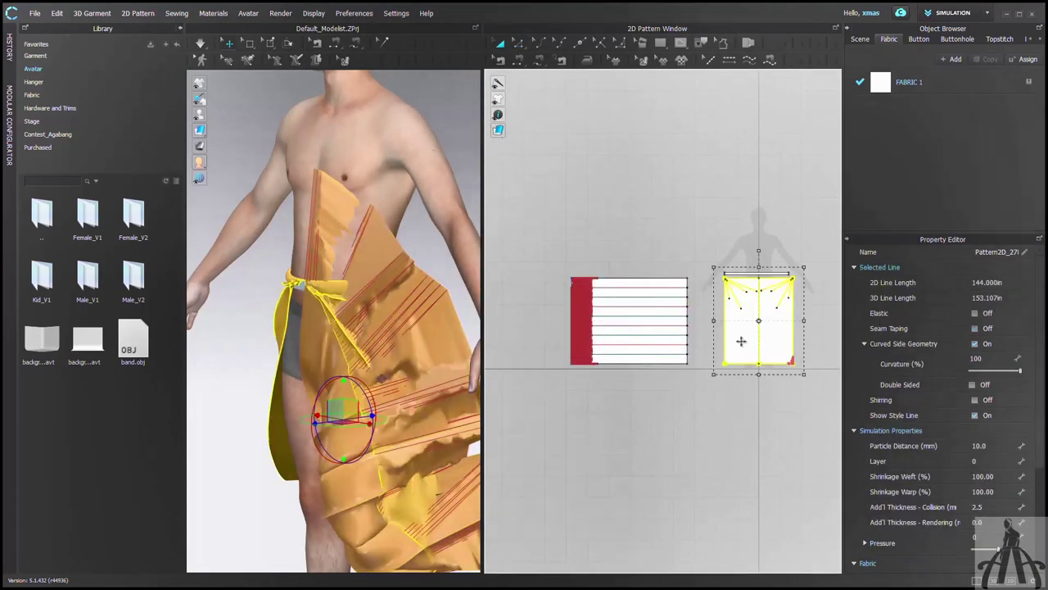
right_click(741, 341)
left_click(788, 432)
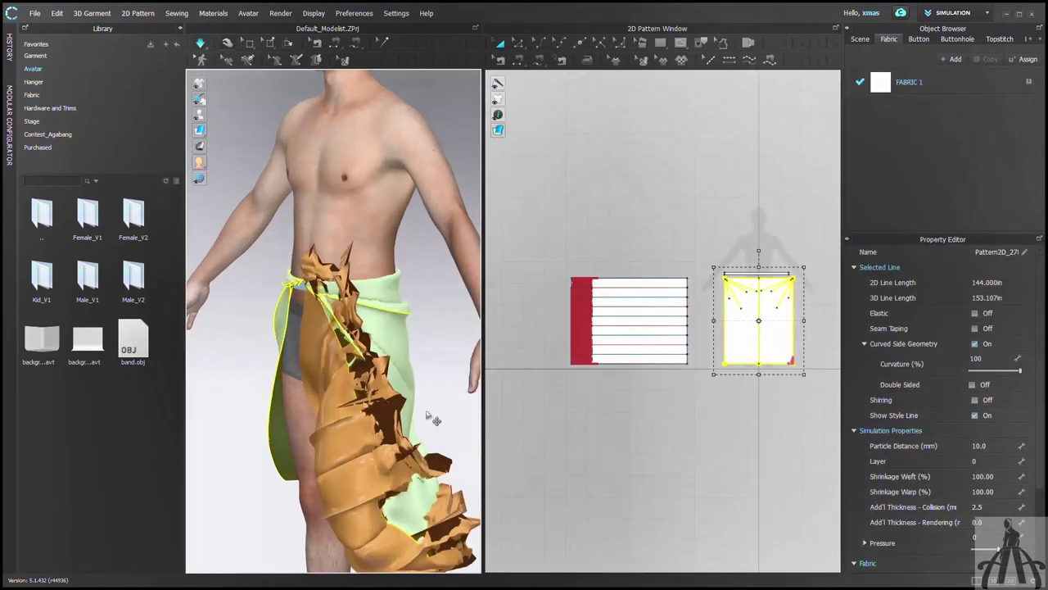
left_click(321, 357)
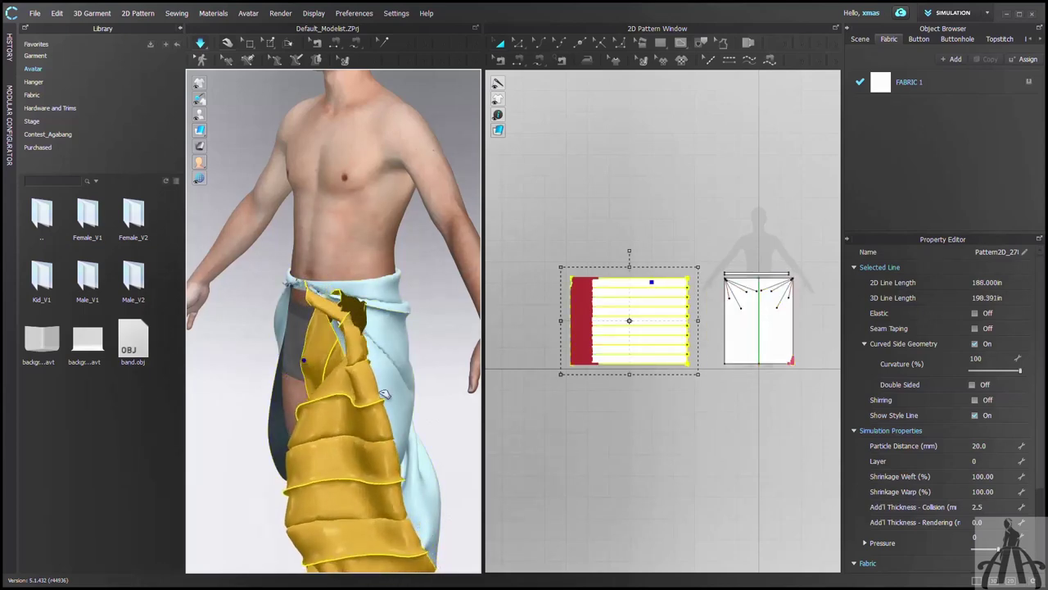
Step: Pull the pleated panel's selected upper front corner into place during simulation and unfreeze the wrap
middle_click_drag(385, 394, 435, 339)
right_click_drag(435, 339, 393, 306)
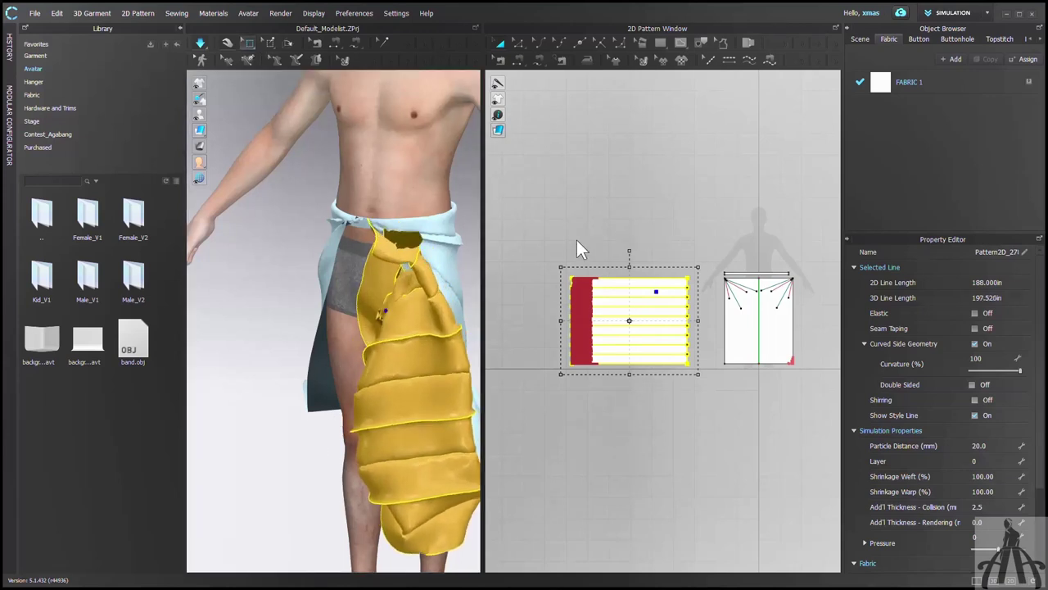
left_click_drag(660, 265, 697, 315)
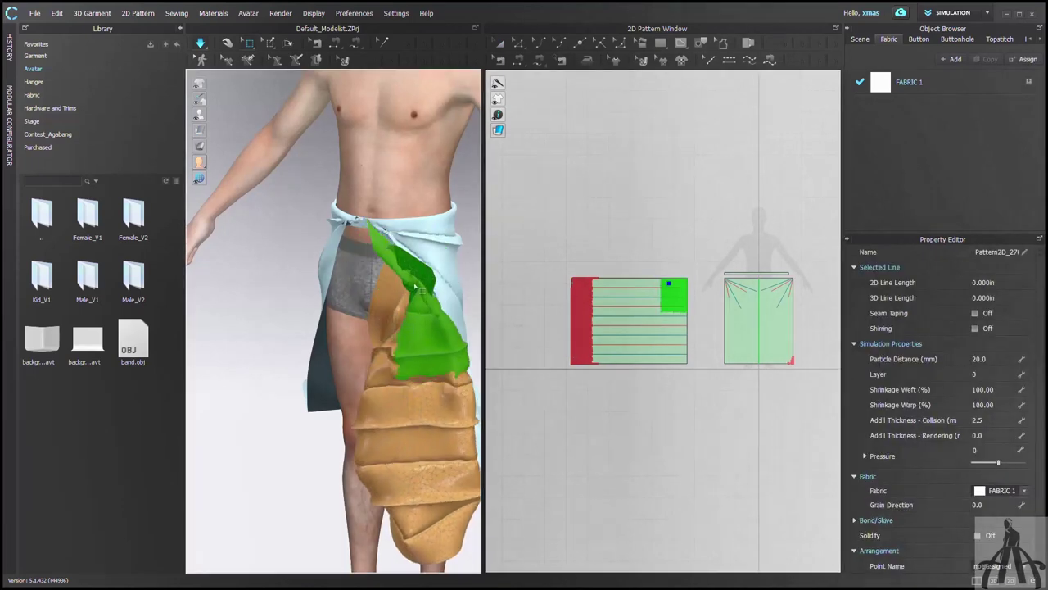
left_click(227, 43)
left_click_drag(364, 344, 332, 331)
right_click(444, 253)
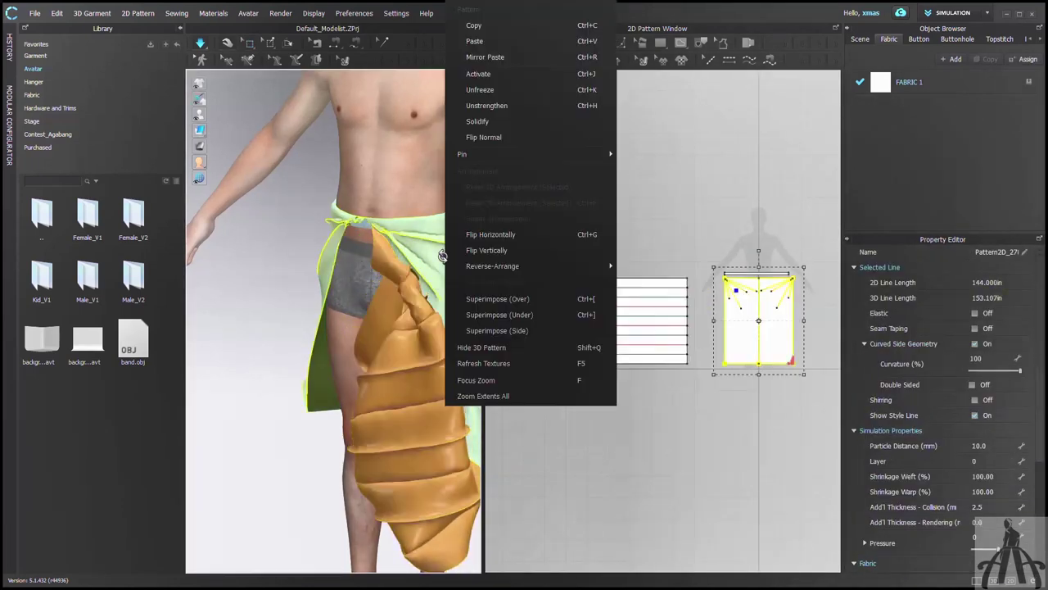
left_click(481, 90)
Step: Move the facing-edge endpoints of all eight pleat fold lines about 27.8 in inward so the folds stop mid-panel
left_click(688, 272)
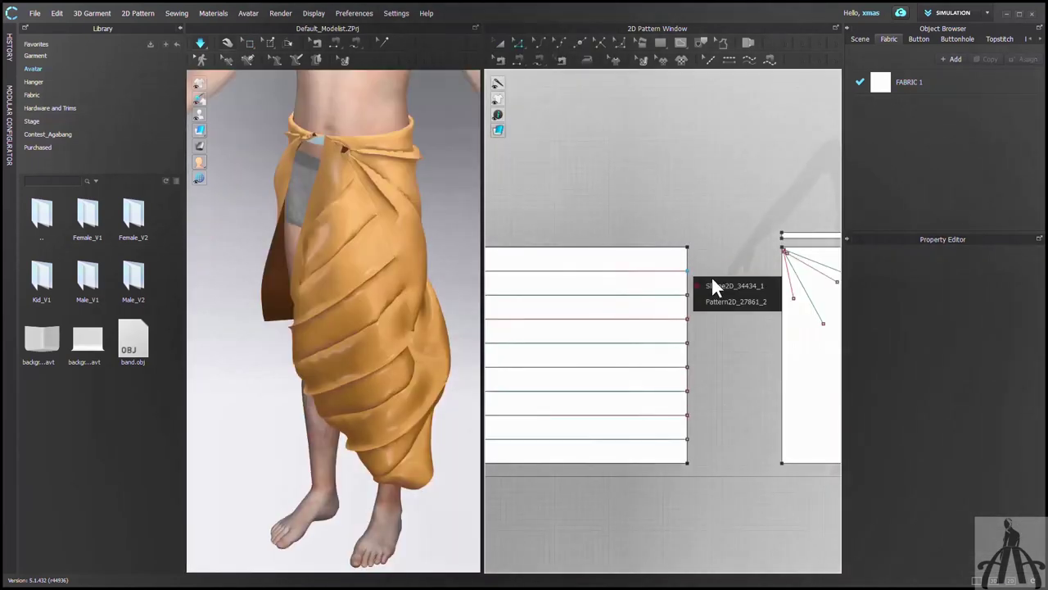
left_click(685, 296)
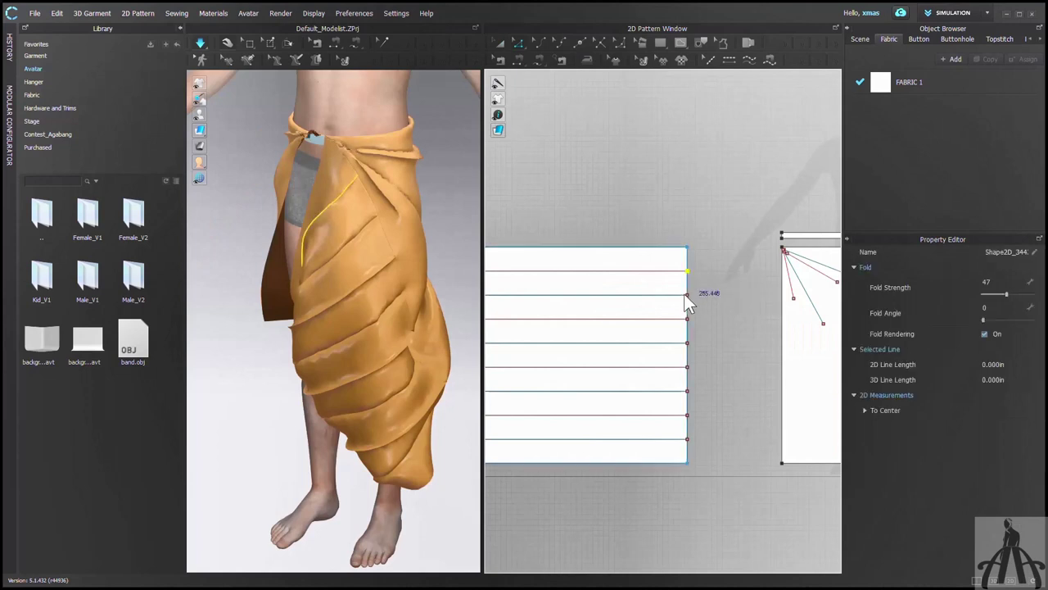
left_click(718, 308, "shift")
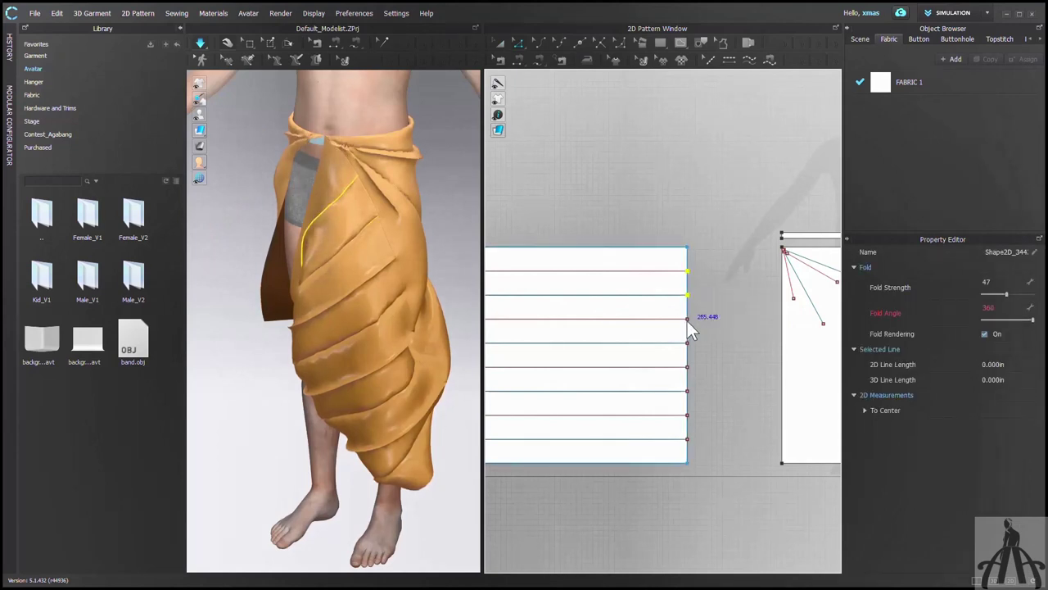
left_click(687, 321, "shift")
left_click(719, 338, "shift")
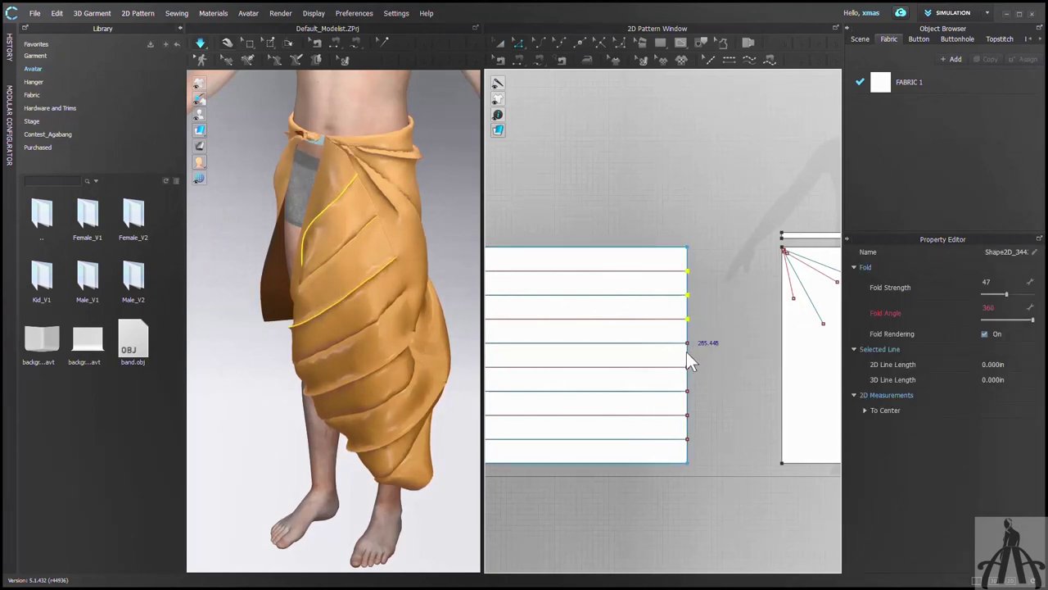
left_click(687, 343, "shift")
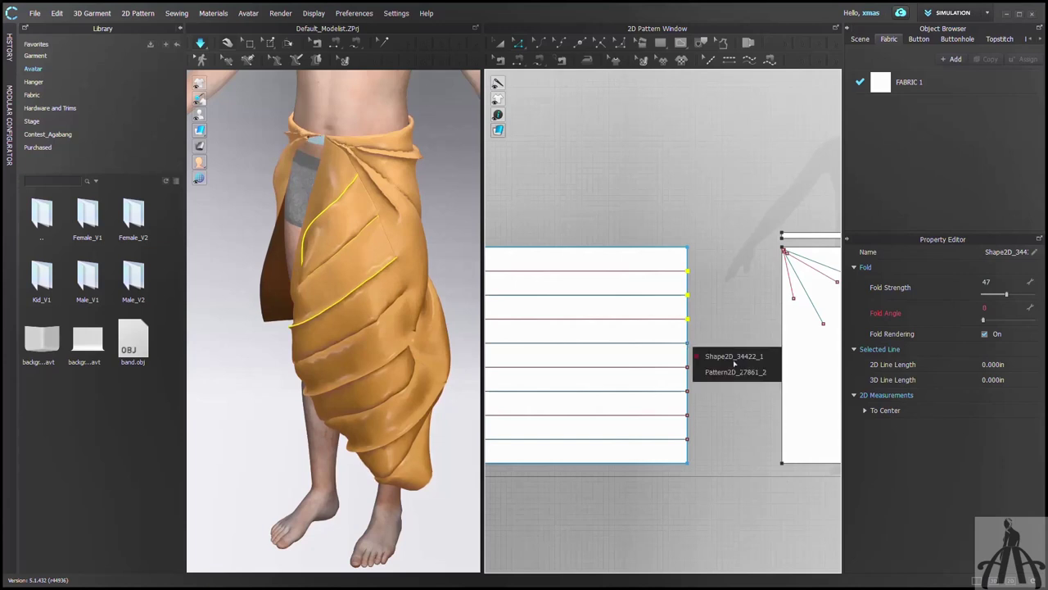
left_click(718, 359, "shift")
left_click(687, 367, "shift")
left_click(719, 382, "shift")
left_click(687, 392, "shift")
left_click(719, 407)
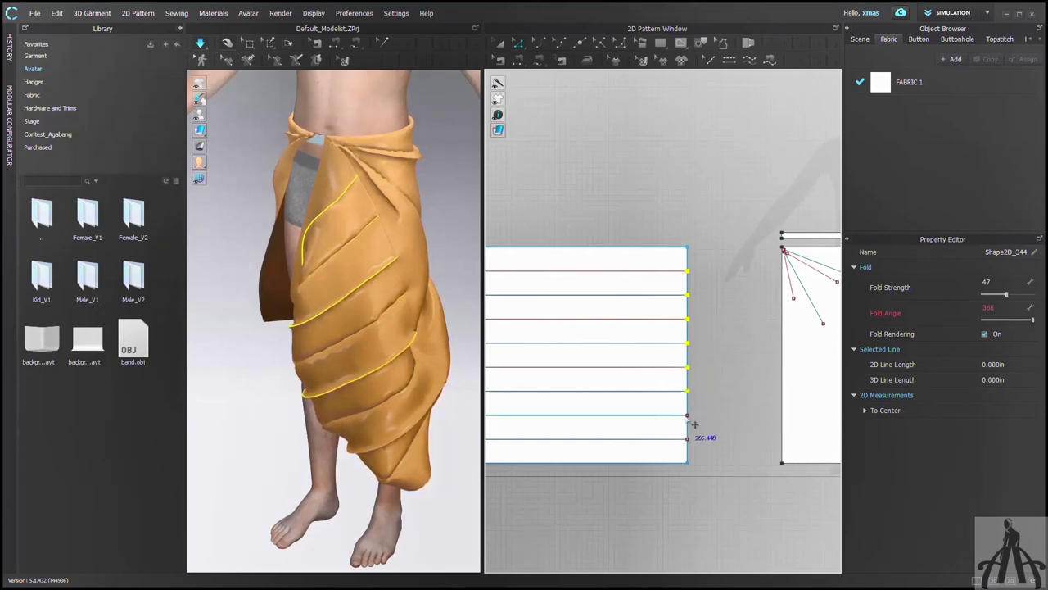
left_click(711, 429)
left_click(711, 431)
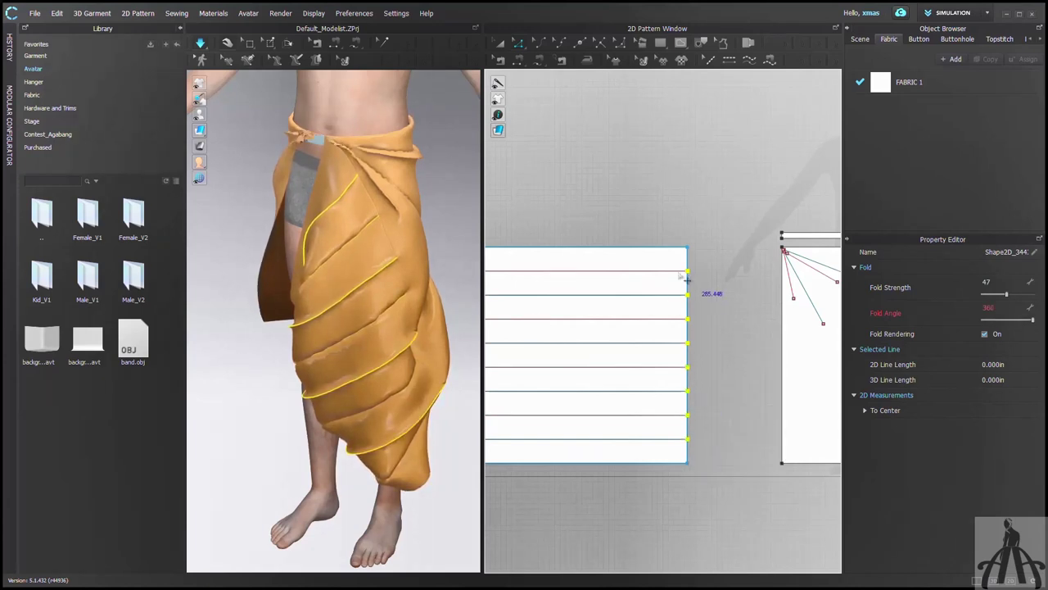
left_click_drag(687, 271, 537, 272)
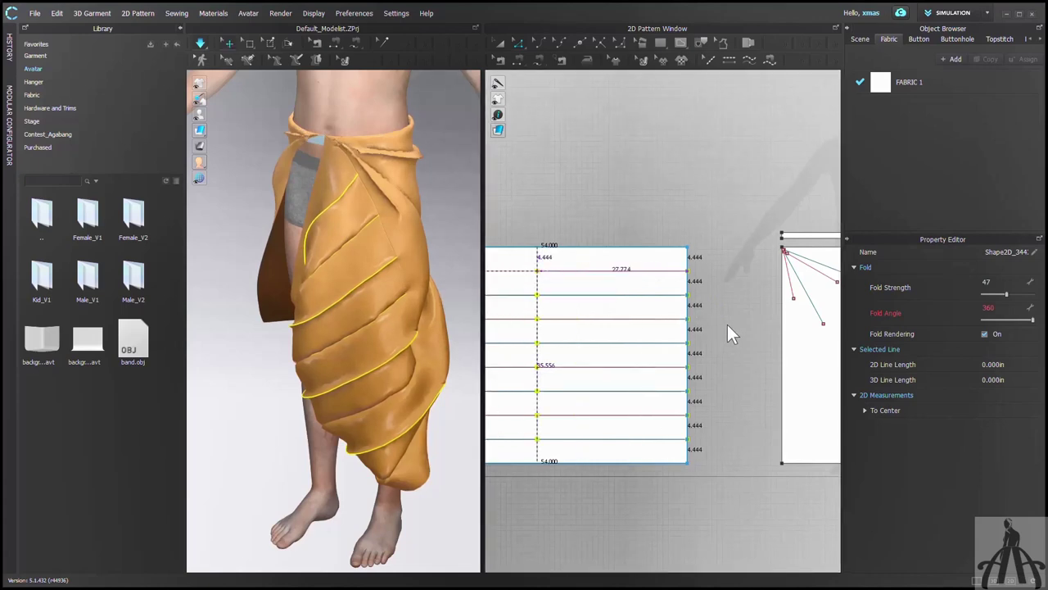
Step: Turn off strengthening on both the pleated panel and the wrap
scroll(726, 344, "down", 5)
scroll(561, 332, "up", 3)
right_click_drag(463, 341, 504, 343)
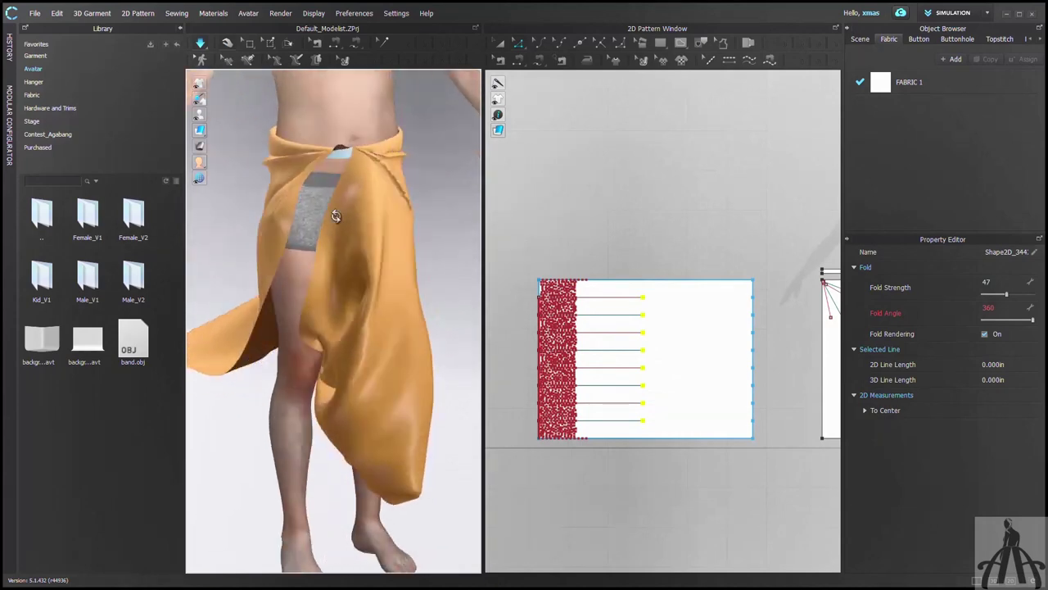
right_click(381, 261)
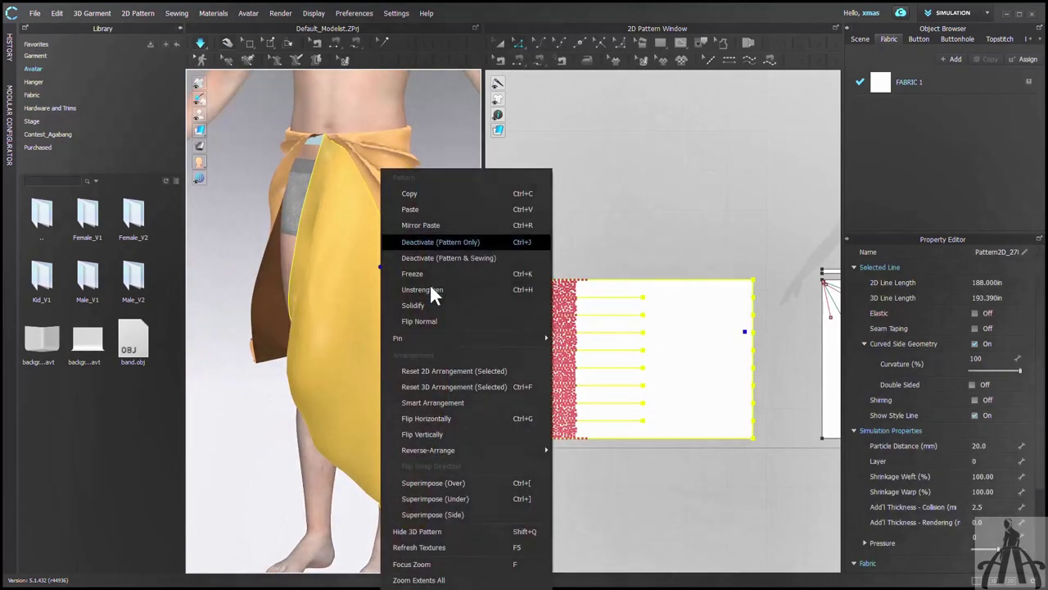
left_click(430, 285)
right_click_drag(418, 358, 292, 326)
right_click(427, 270)
left_click(462, 289)
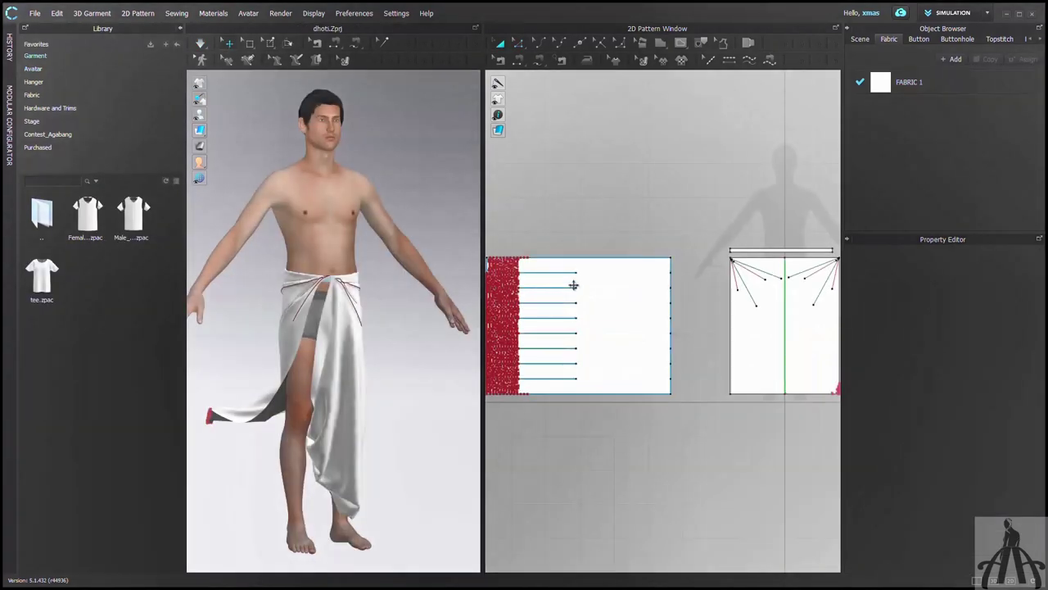
Step: Duplicate the pleated panel's pattern and place the copy on the opposite side of the wrap's pattern
scroll(585, 315, "down", 3)
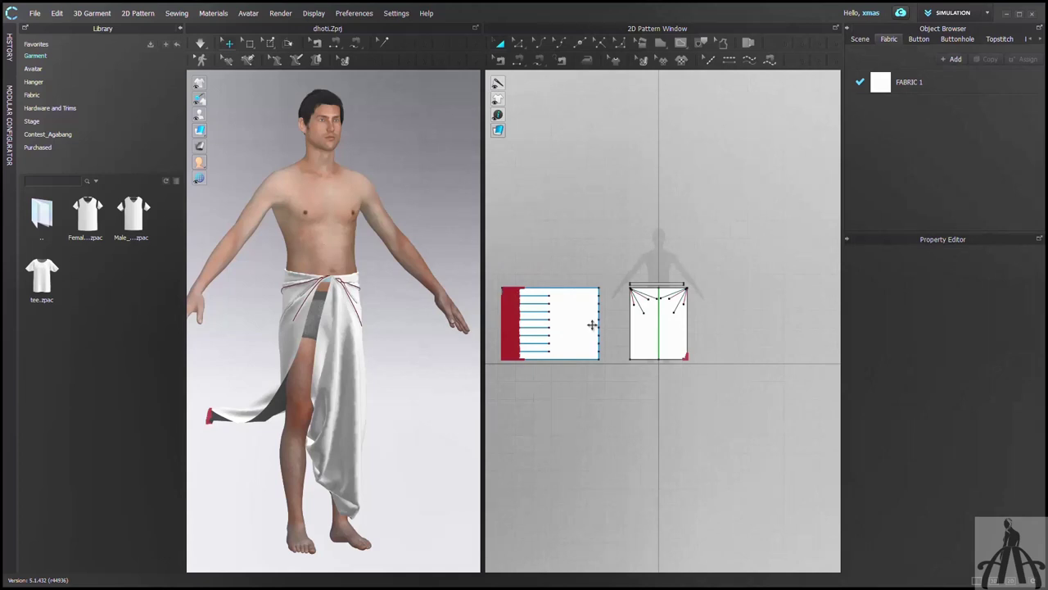
left_click(592, 325)
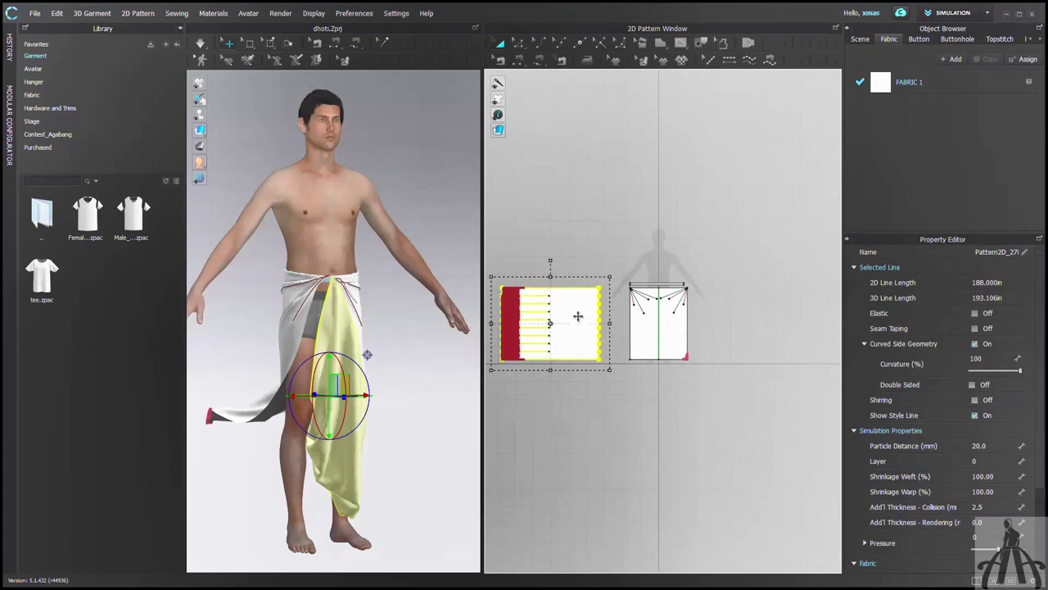
key("ctrl+v")
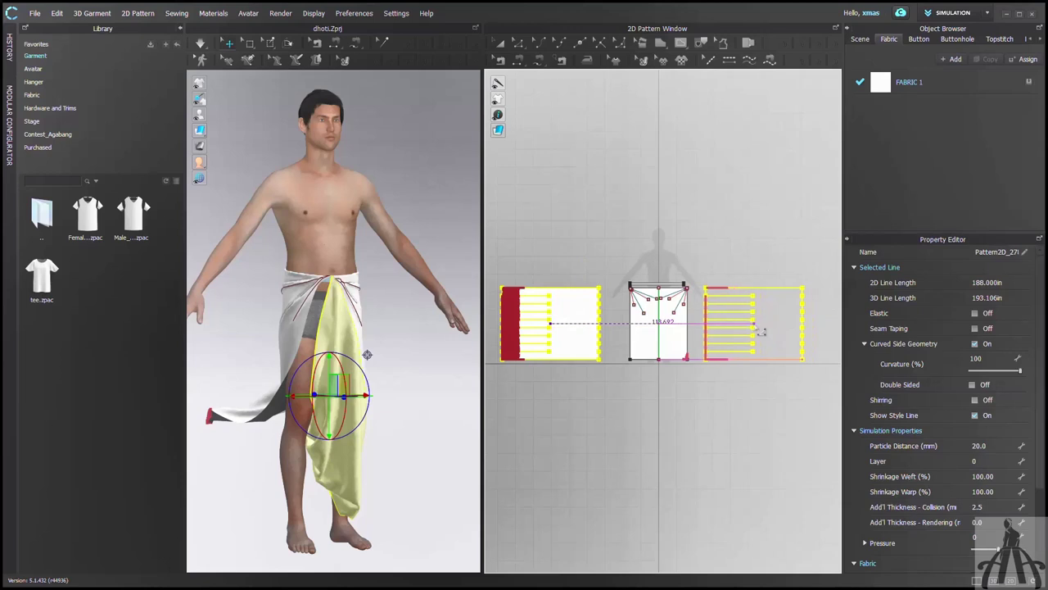
left_click(760, 331)
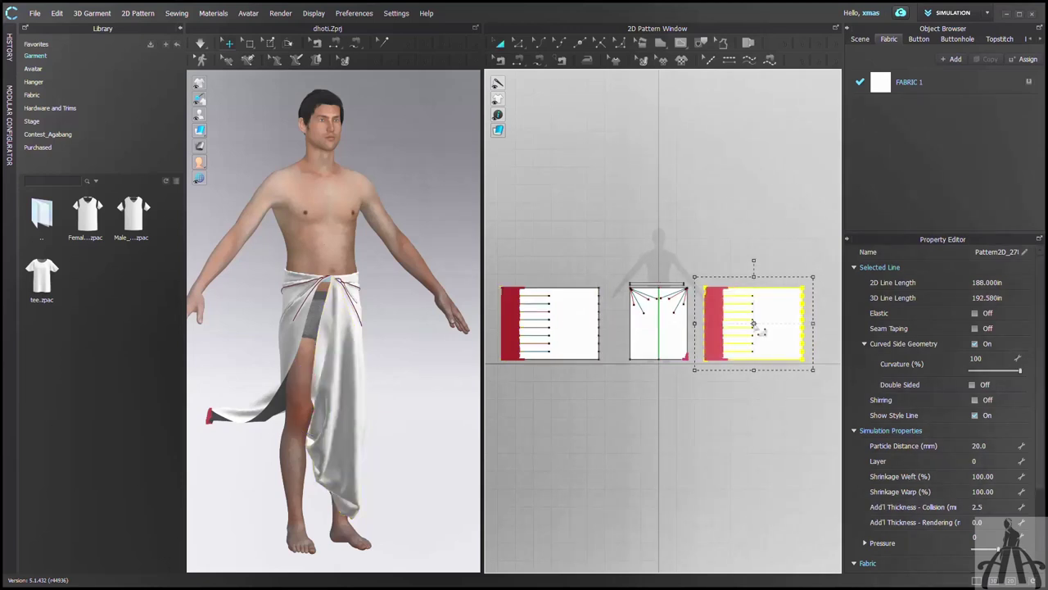
Step: Rotate the duplicate panel's pattern a quarter turn with its pinned end facing up and place it beside the wrap's pattern
scroll(810, 323, "up", 3)
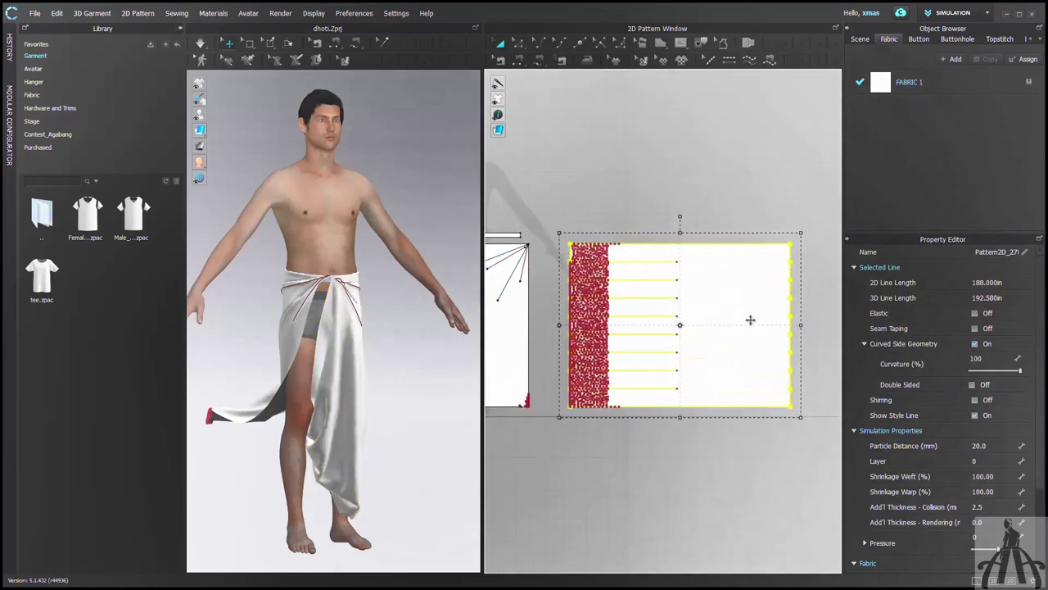
left_click(650, 206)
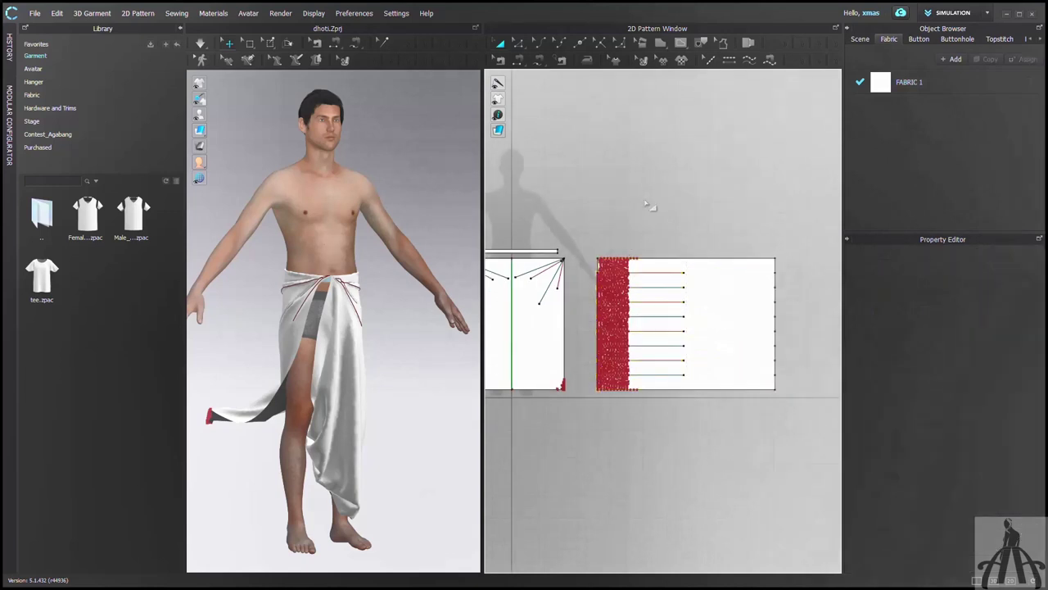
left_click(751, 298)
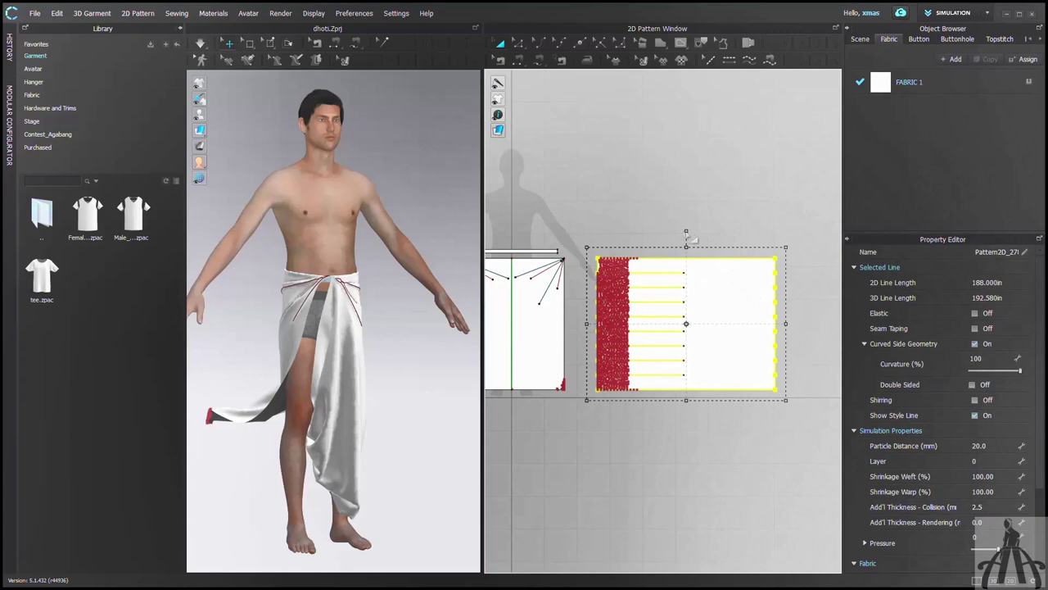
left_click_drag(699, 237, 742, 324)
left_click_drag(658, 393, 641, 380)
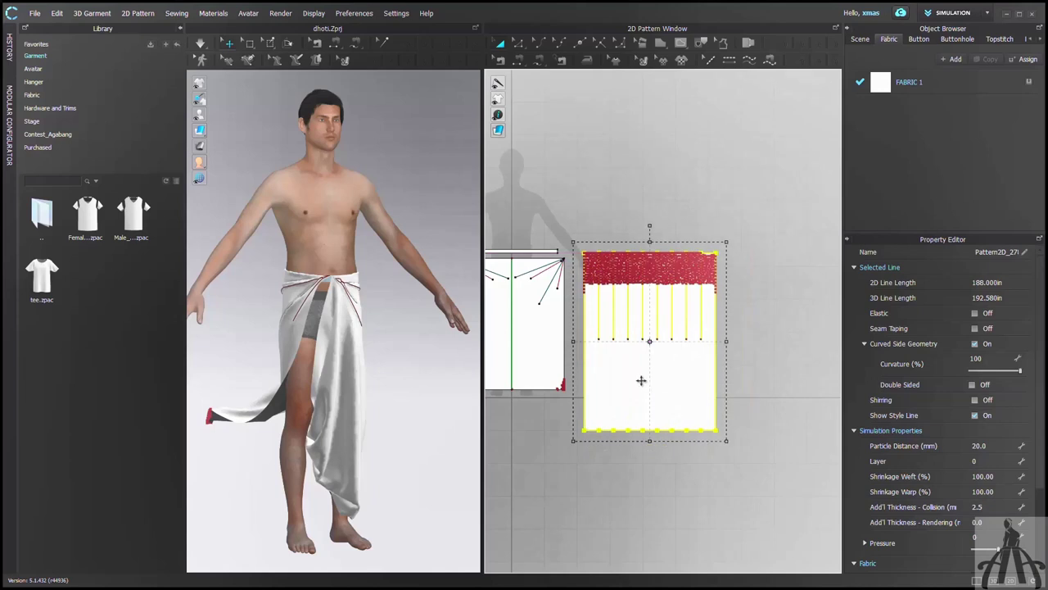
Step: Shorten the duplicate panel by moving its entire lower edge up 14 in, matching the wrap's side length
key("z")
left_click(572, 335)
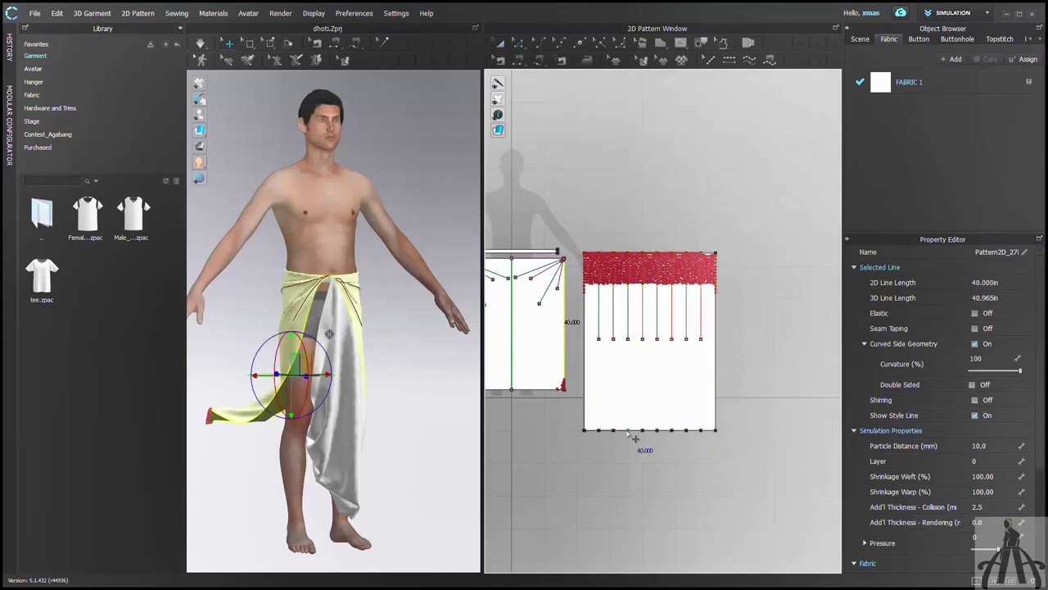
left_click(594, 400)
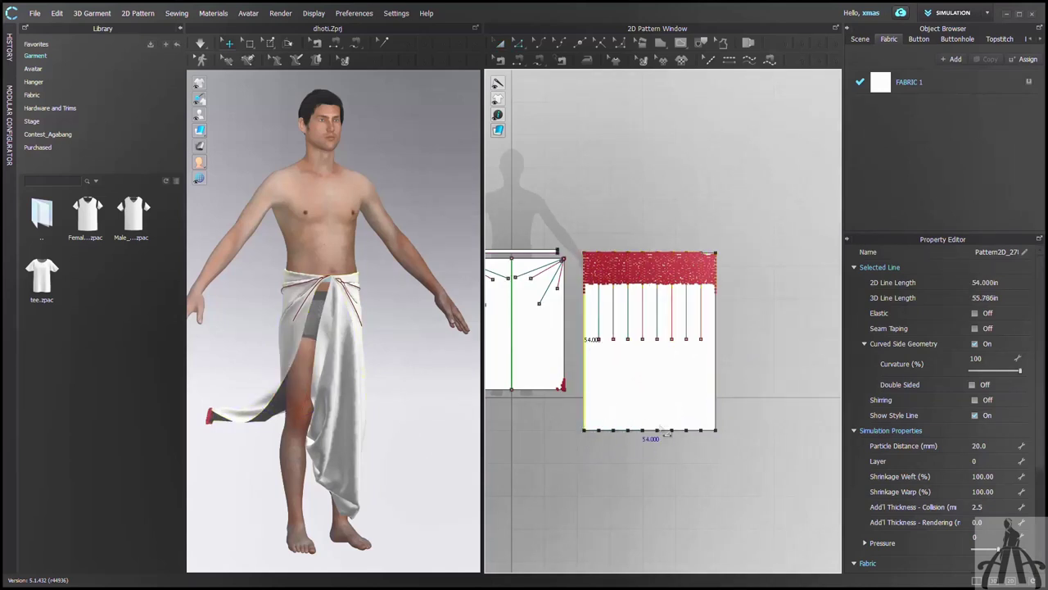
left_click_drag(724, 441, 588, 430)
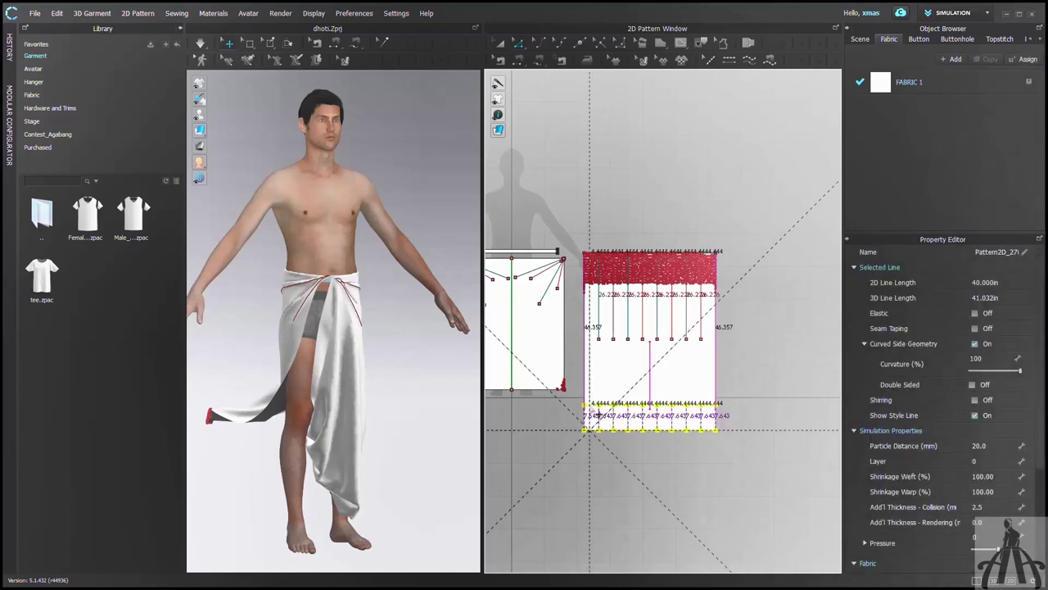
right_click(589, 405)
type("14")
key("Return")
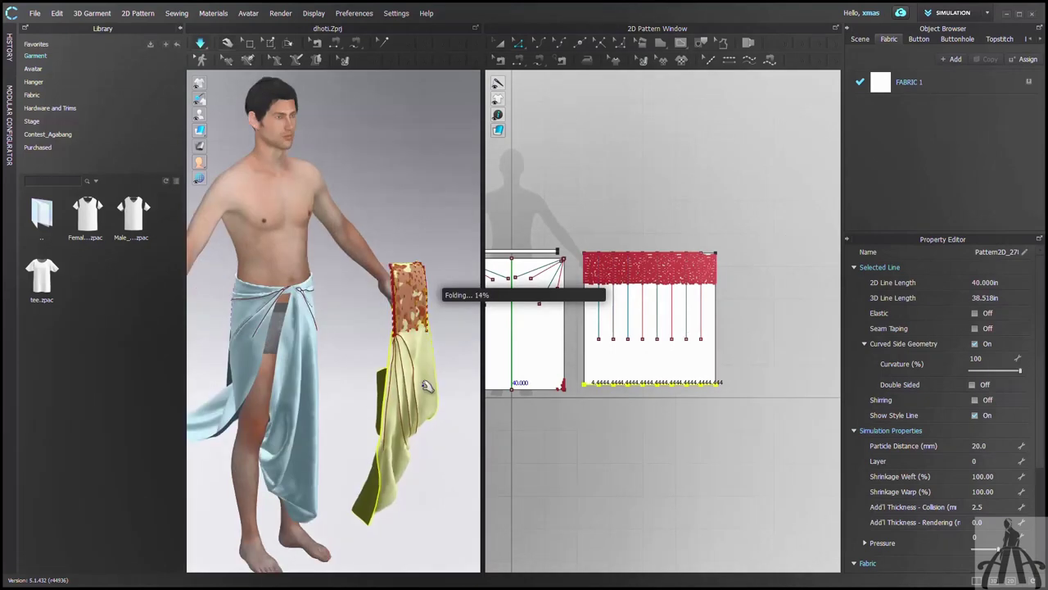
Step: Strengthen the duplicate panel and let it drape in simulation
right_click(424, 387)
left_click(474, 123)
scroll(736, 253, "up", 5)
scroll(676, 252, "down", 4)
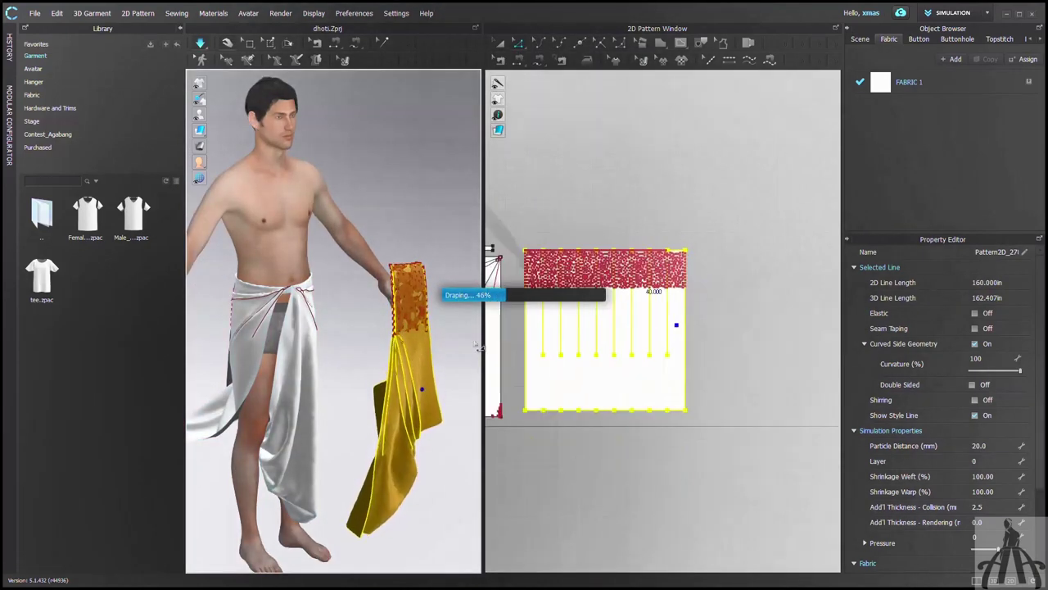
scroll(664, 412, "down", 3)
scroll(688, 405, "up", 1)
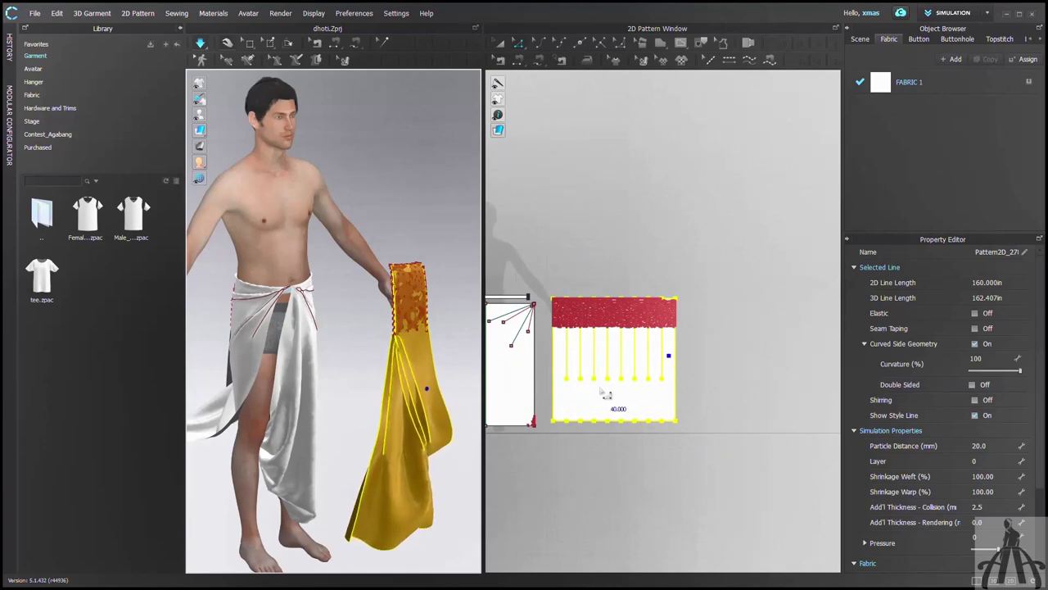
Step: Move the duplicate panel in 3D against the avatar's front, with its pinned end at the waist
scroll(629, 410, "down", 5)
scroll(631, 410, "up", 5)
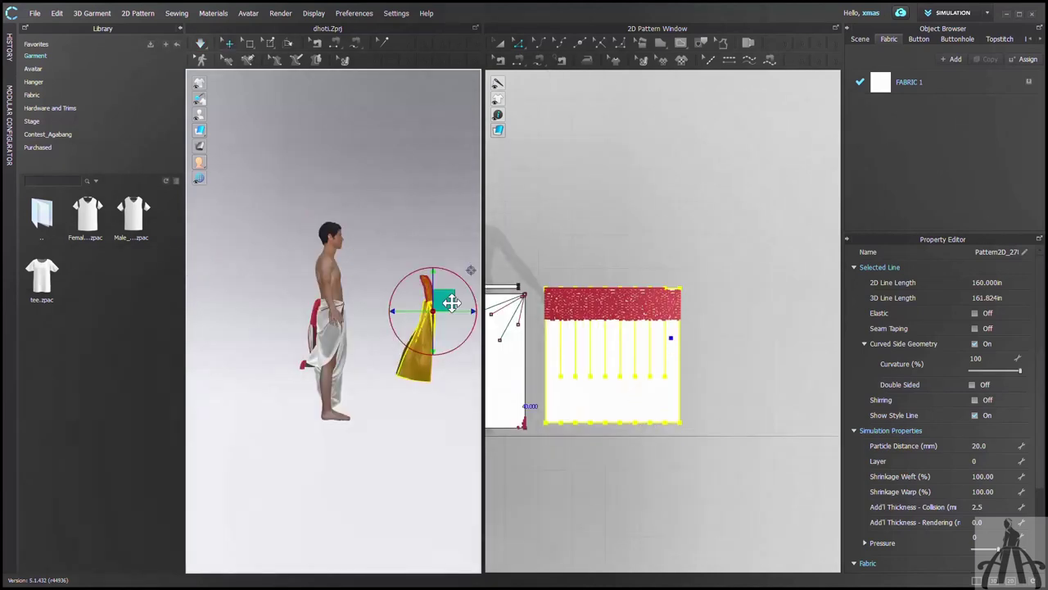
left_click_drag(451, 303, 377, 336)
scroll(350, 393, "up", 4)
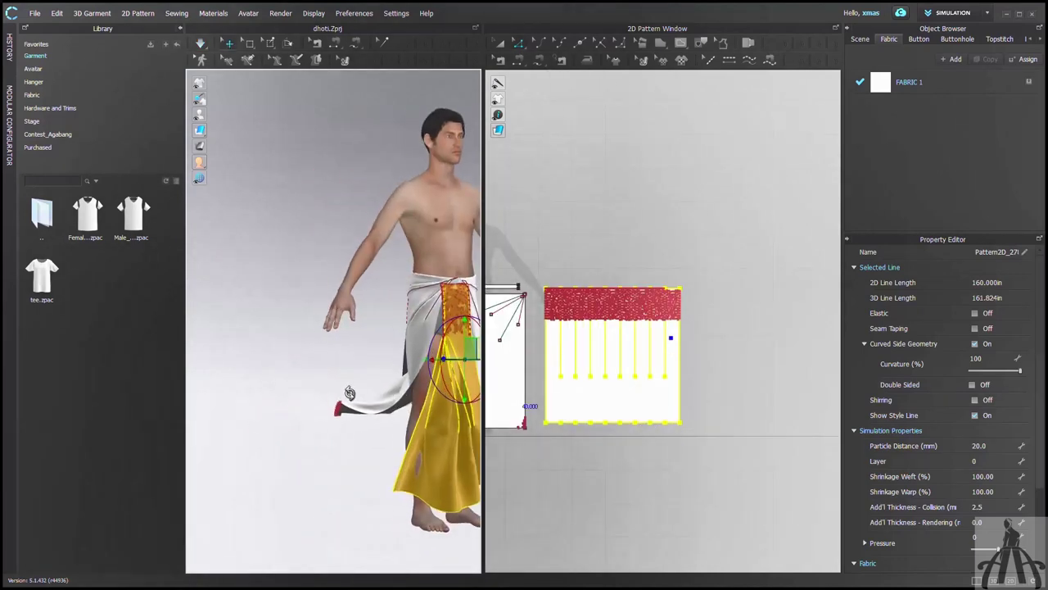
right_click_drag(350, 394, 355, 394)
middle_click_drag(478, 313, 423, 320)
scroll(448, 342, "up", 3)
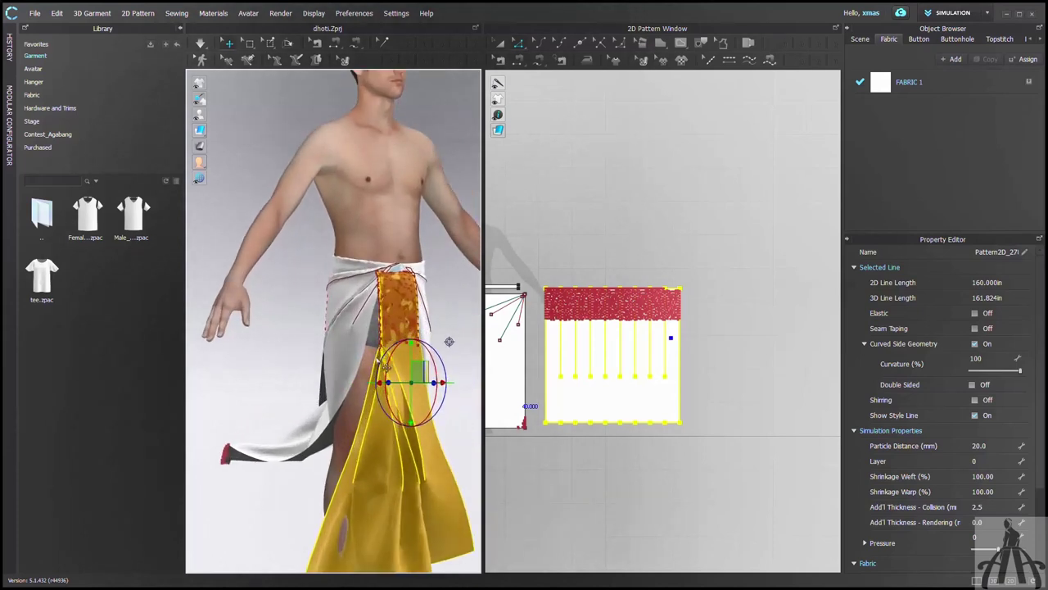
Step: Sew the wrap's side edge to the adjacent side edge of the duplicate panel
key("n")
left_click(525, 364)
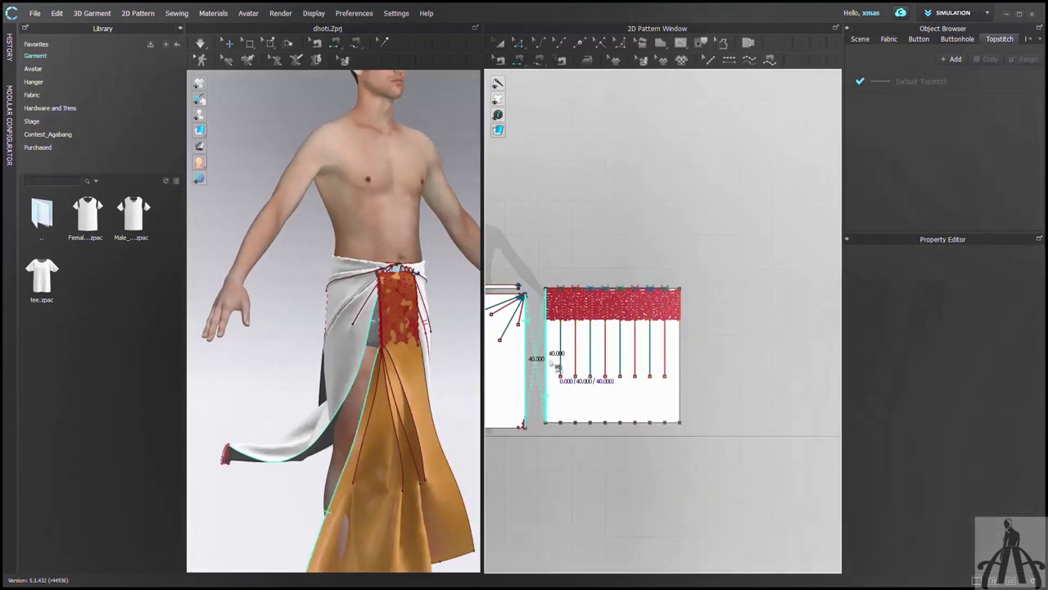
left_click(546, 369)
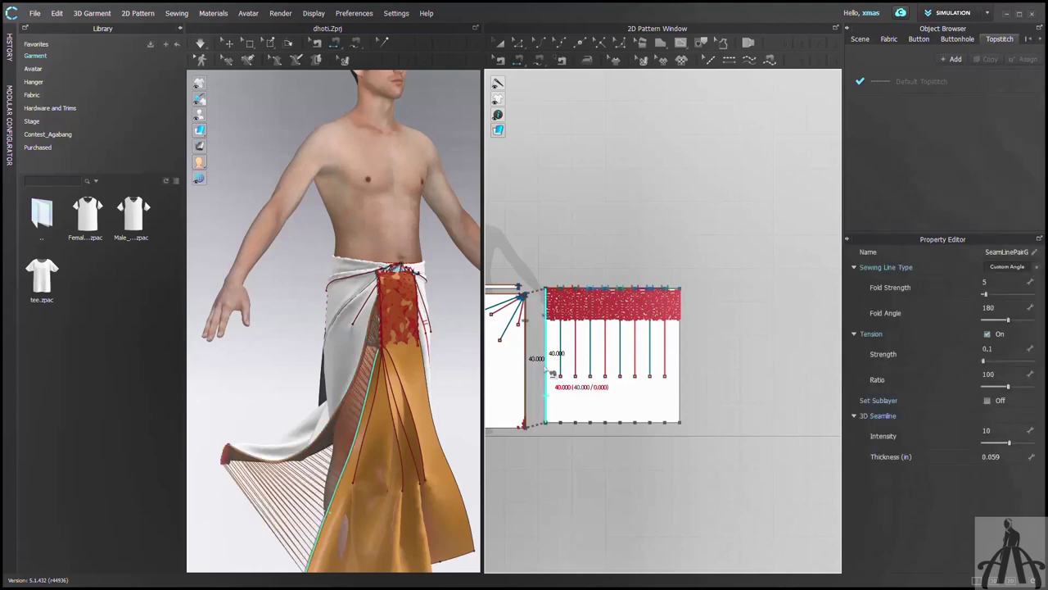
Step: Delete the pins holding the wrap's lower corner
key("q")
right_click(218, 461)
left_click(248, 474)
Step: Sew the pleated top edge segments of the duplicate panel to the upper edge of the waistband
scroll(242, 445, "down", 2)
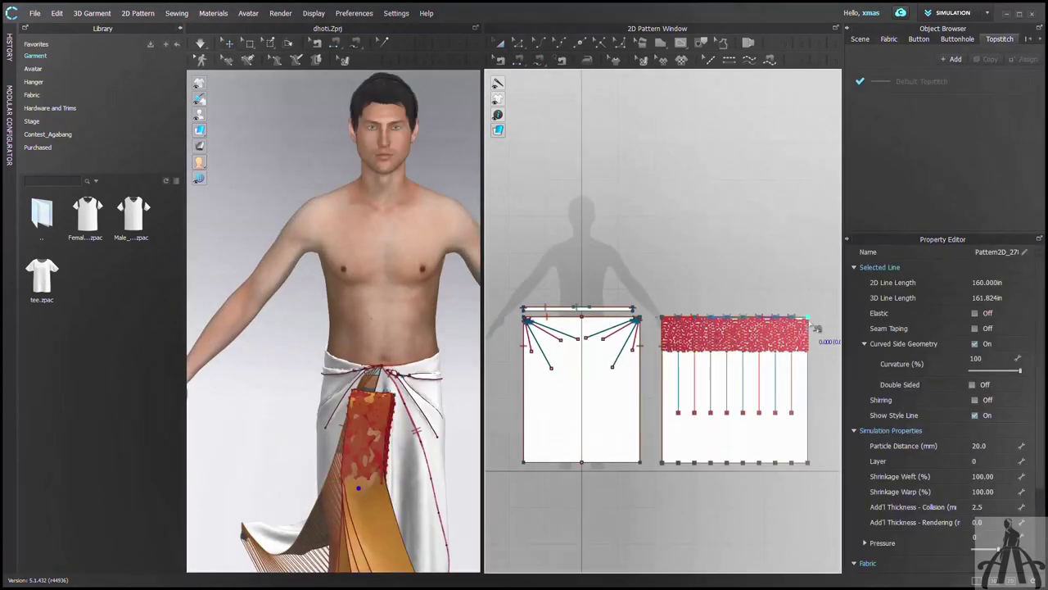
key("m")
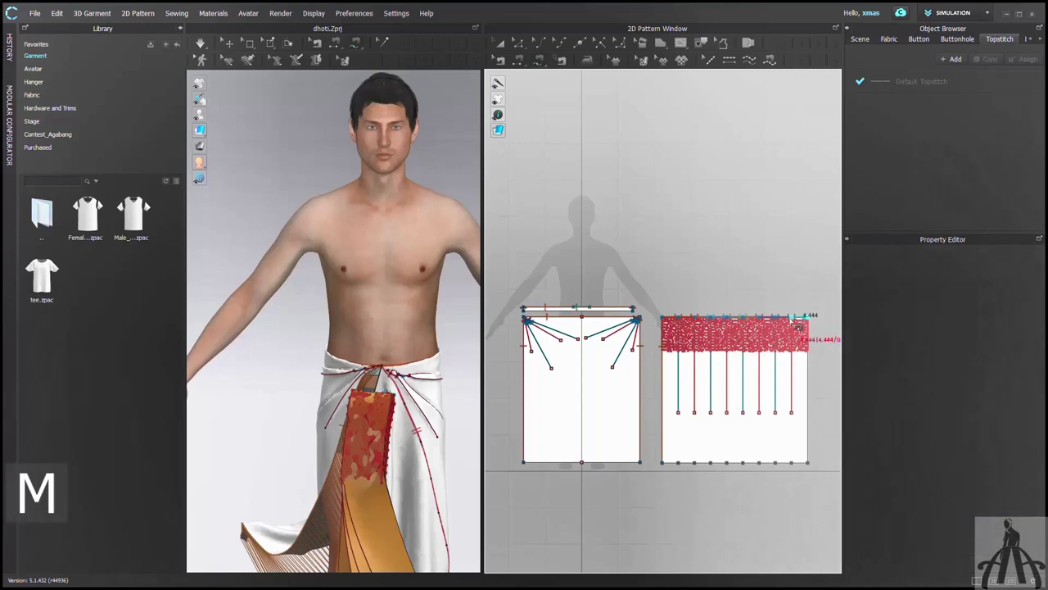
scroll(633, 318, "up", 5)
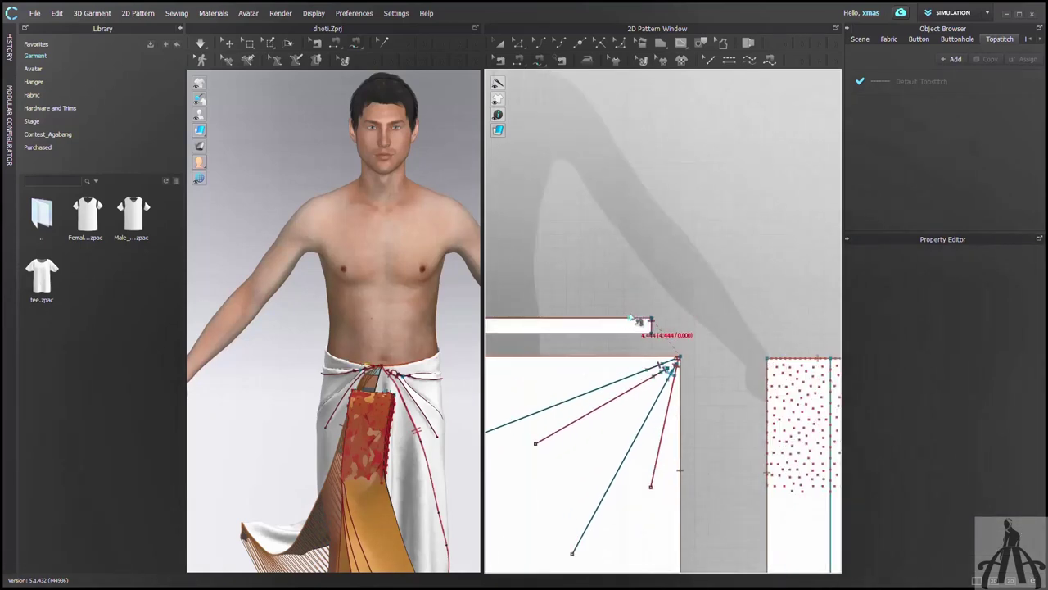
scroll(650, 332, "down", 8)
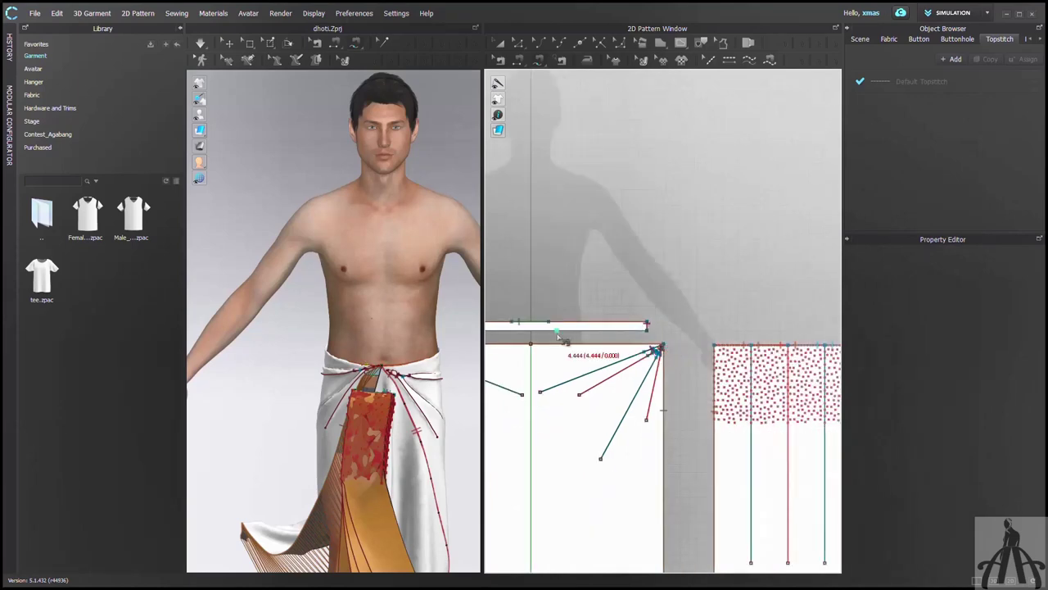
scroll(512, 344, "up", 6)
key("shift")
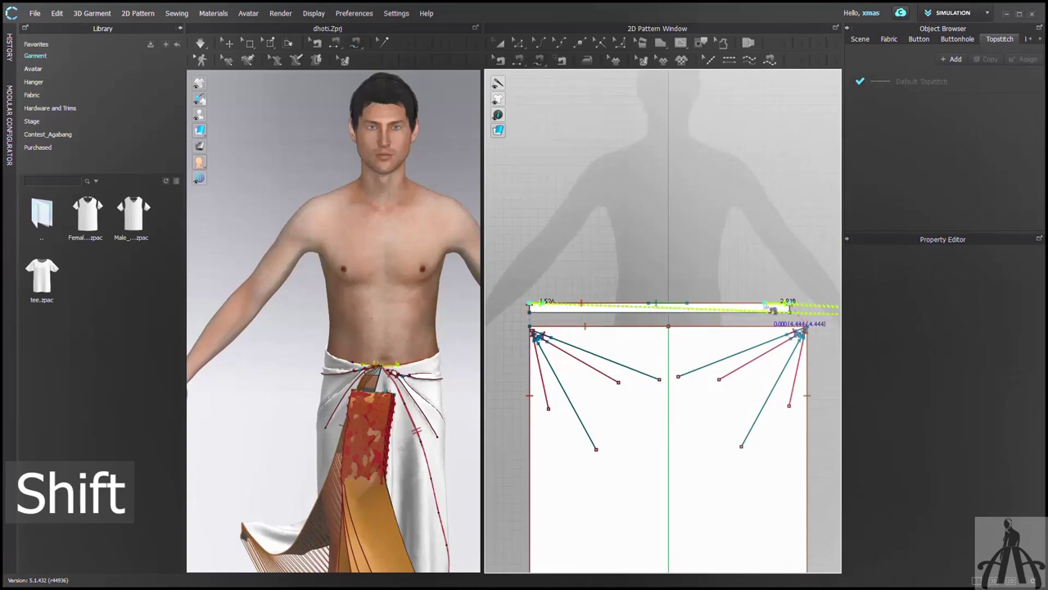
left_click_drag(774, 310, 780, 309)
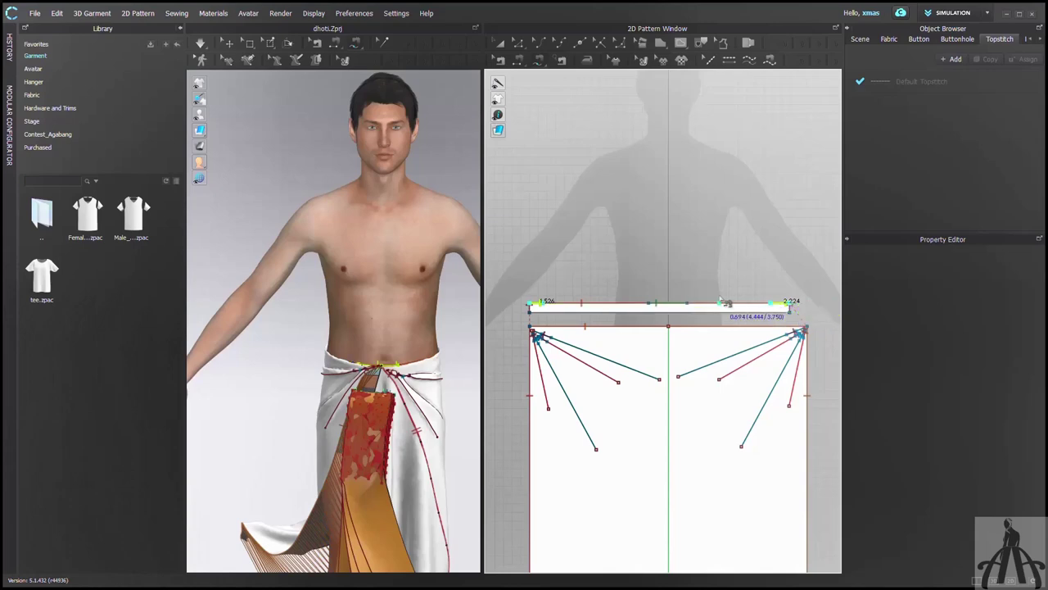
left_click(318, 350)
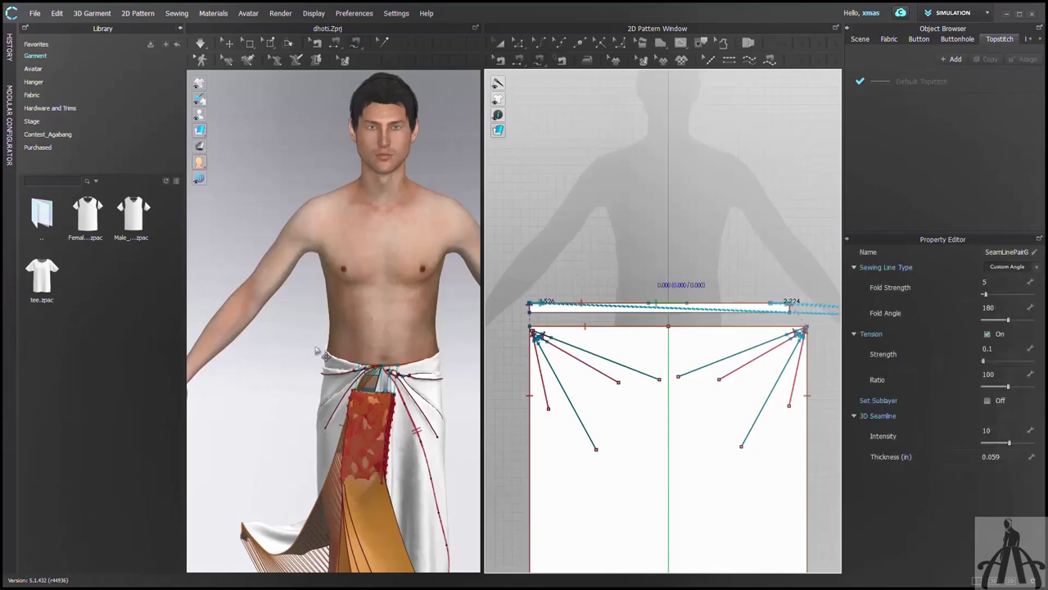
Step: Delete the pins covering the upper area of the front pleated panel
scroll(390, 434, "down", 2)
mouse_move(391, 434)
right_mouse_down()
mouse_move(299, 445)
mouse_move(382, 439)
right_mouse_up()
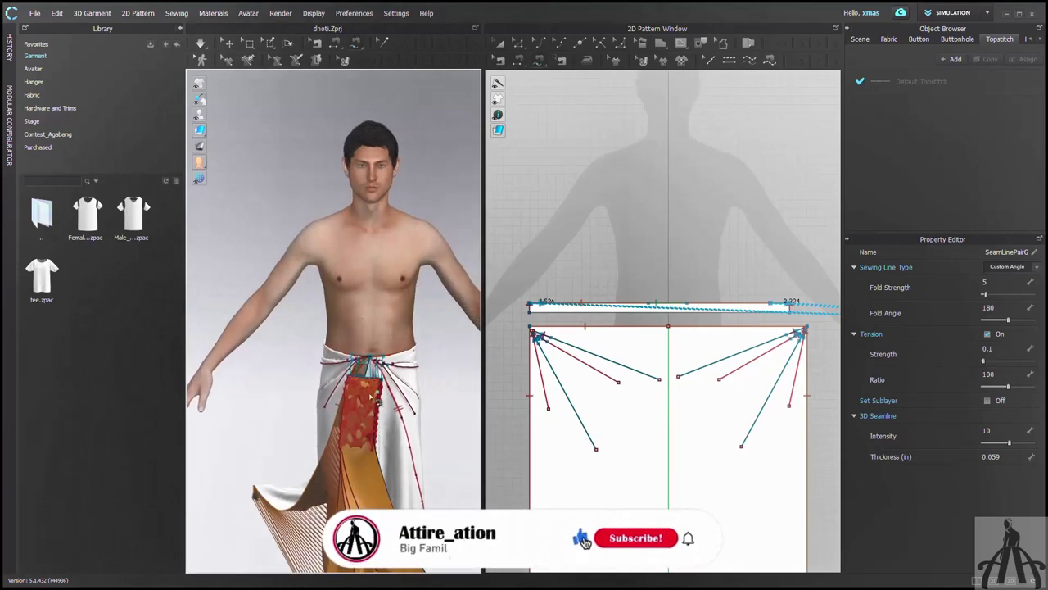
key("q")
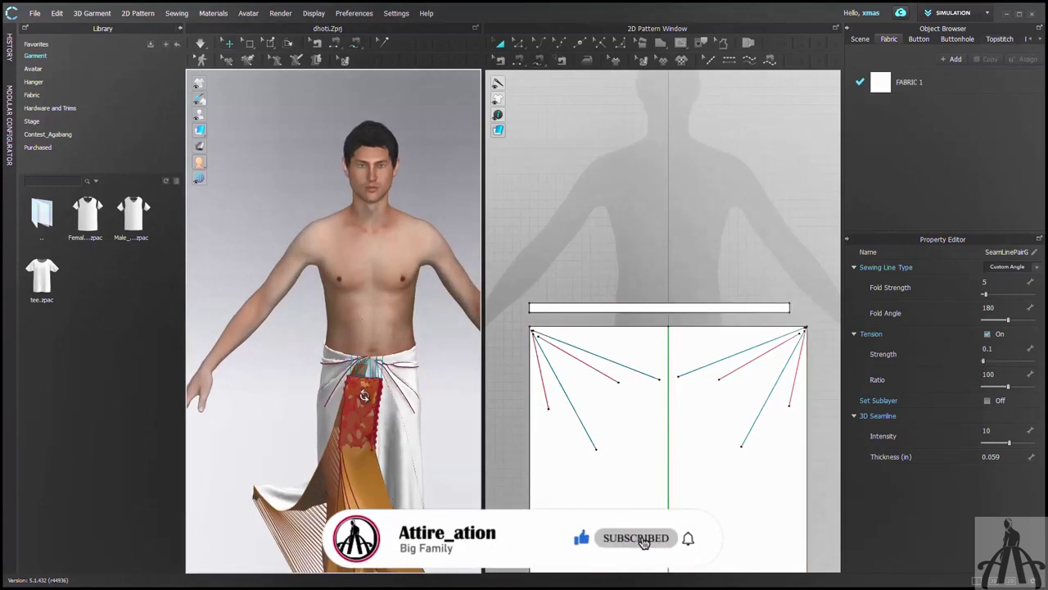
right_click(364, 397)
left_click(419, 406)
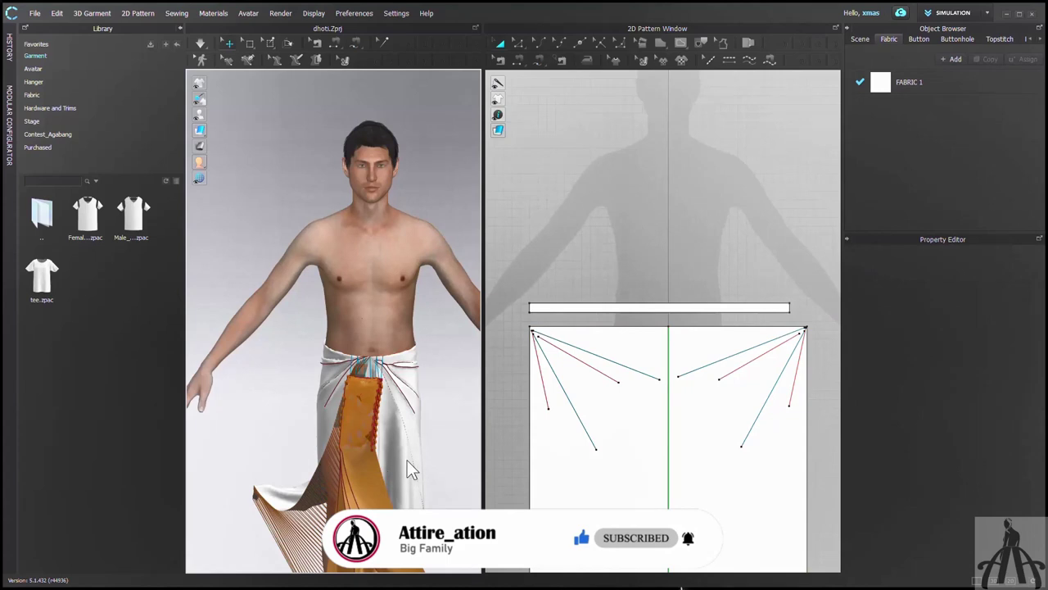
Step: Delete the remaining pins along the front pleated panel's edges and simulate so it drapes at the waist
right_click_drag(407, 460, 485, 458)
key("space")
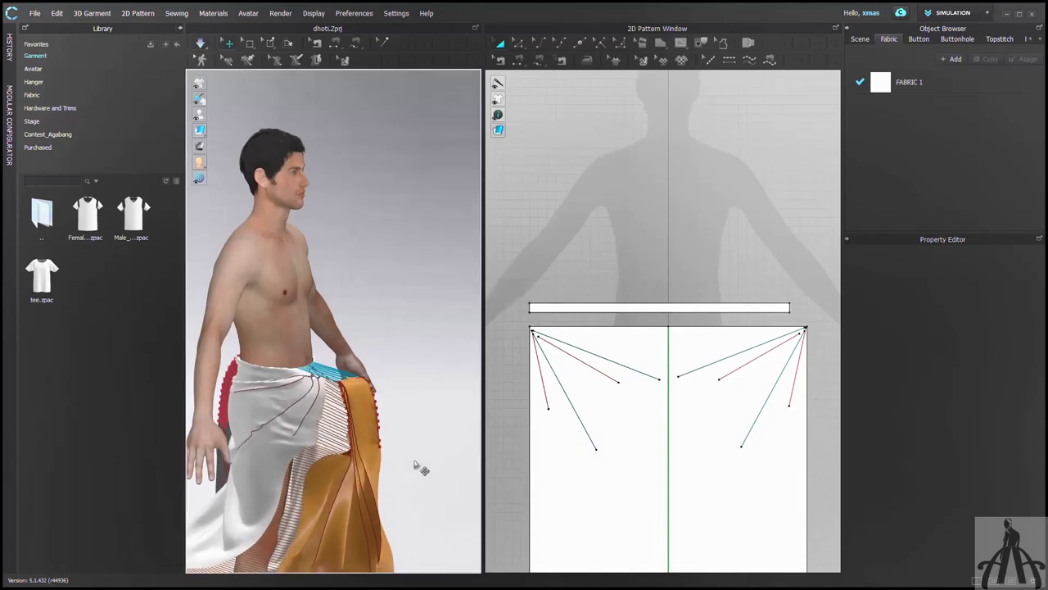
scroll(616, 394, "down", 5)
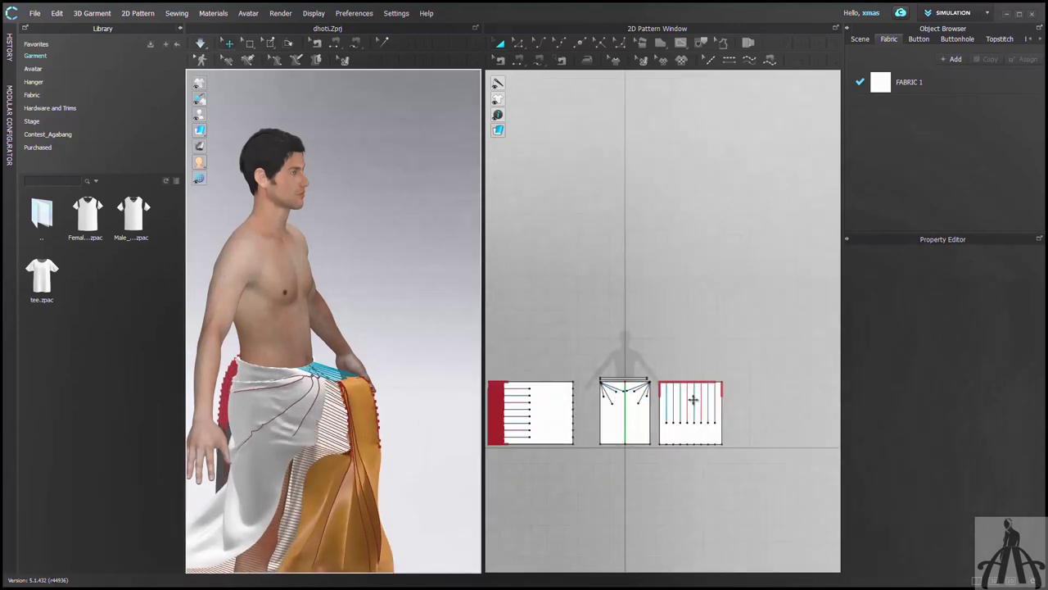
scroll(665, 380, "up", 2)
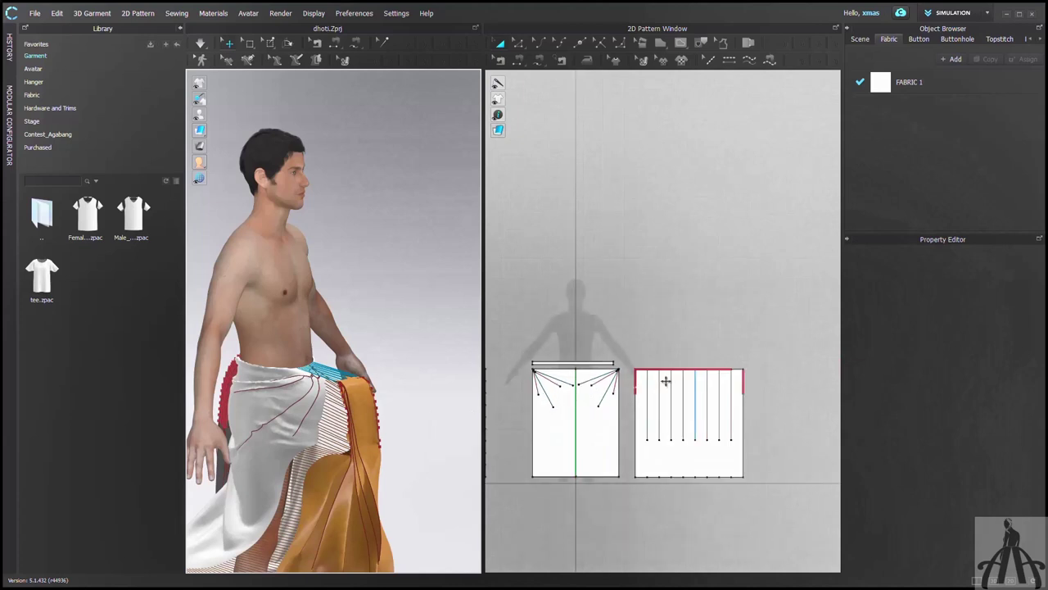
right_click(380, 417)
left_click(401, 429)
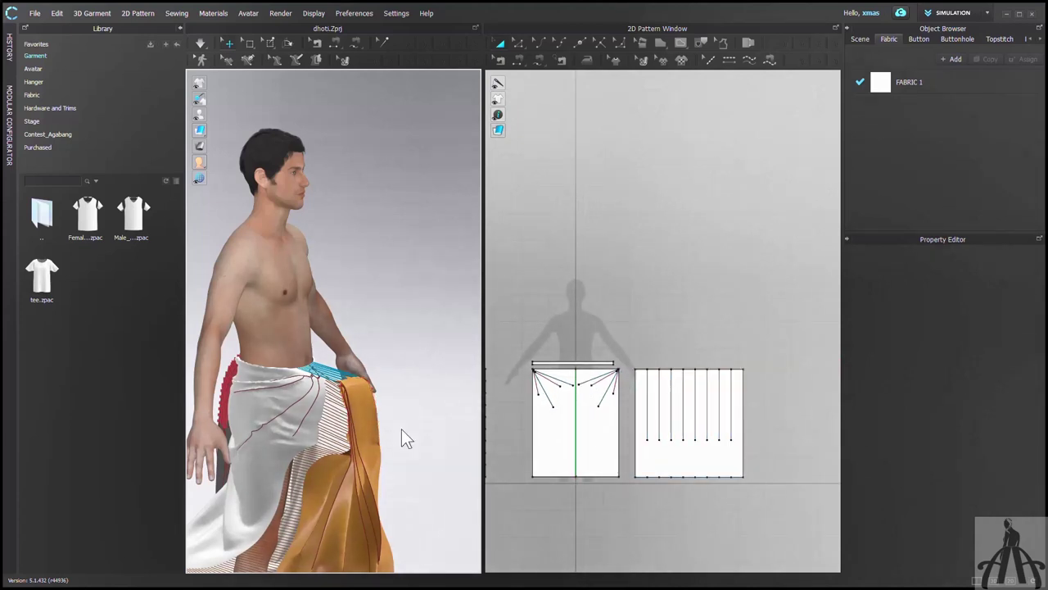
key("space")
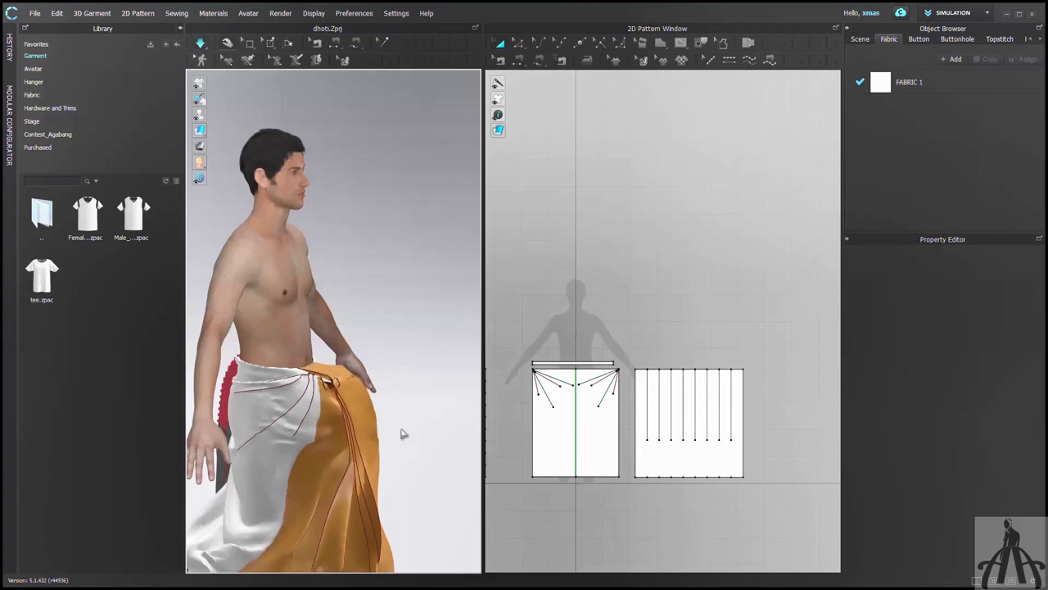
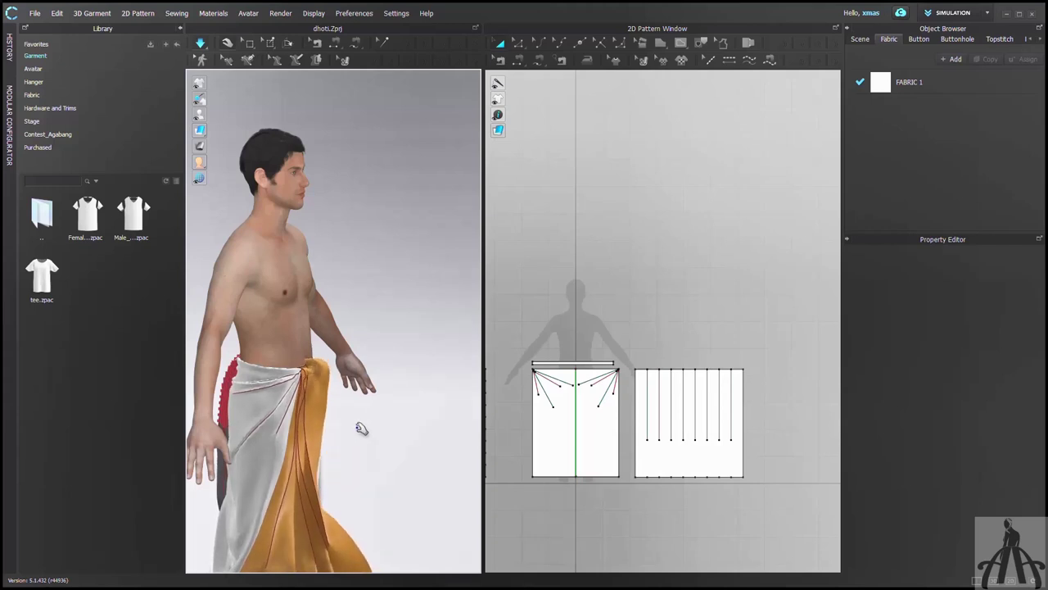
Step: Paste a copy of the front pleated panel beside the original in the 2D pattern layout
right_click_drag(358, 449, 275, 456)
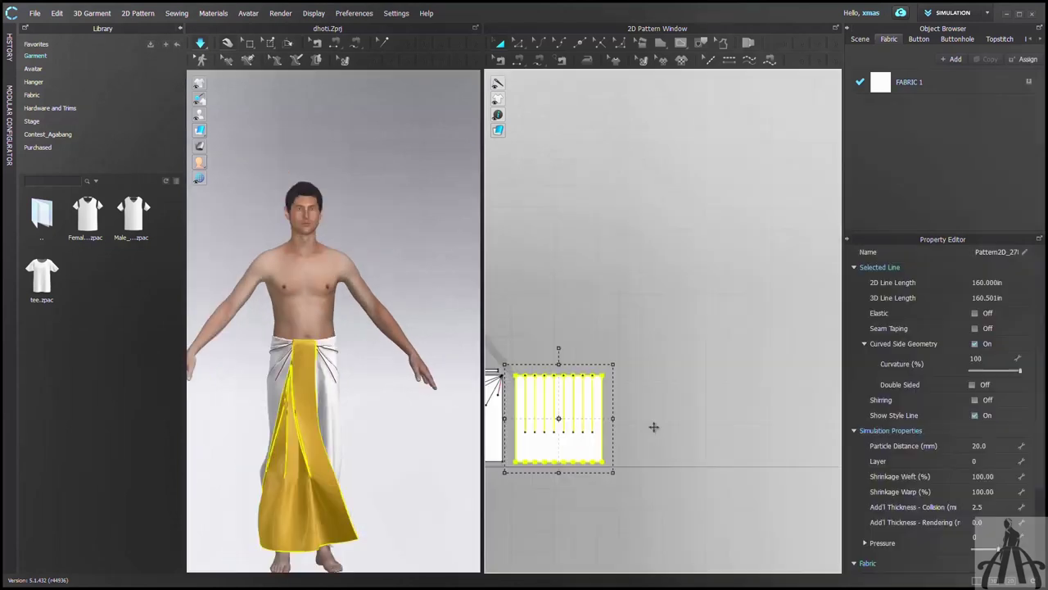
key("ctrl+v")
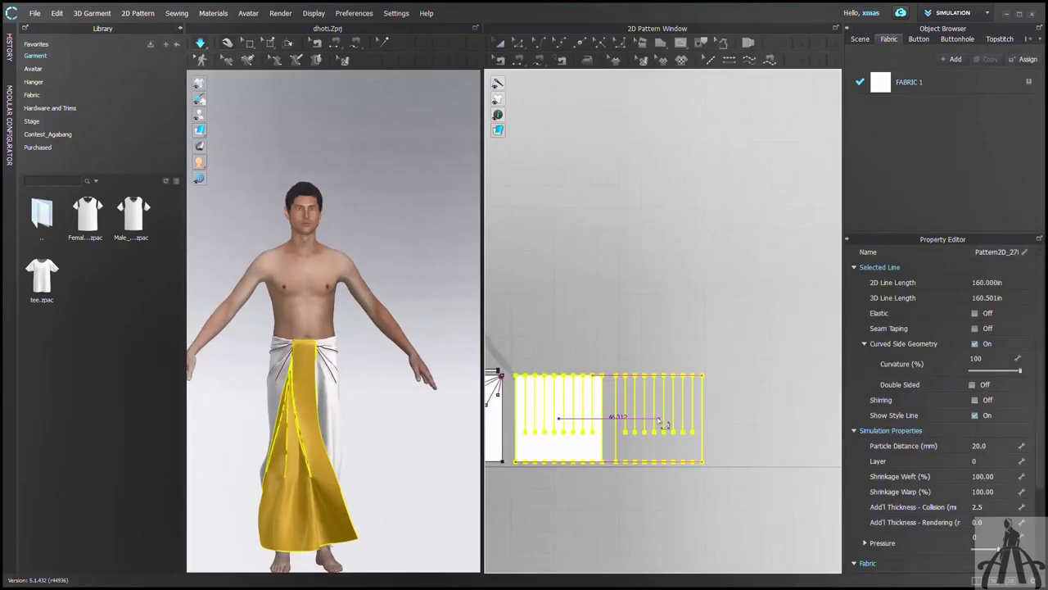
left_click(597, 455)
Step: Move the pasted panel copy in 3D from beside the avatar to in front of it
scroll(327, 417, "down", 5)
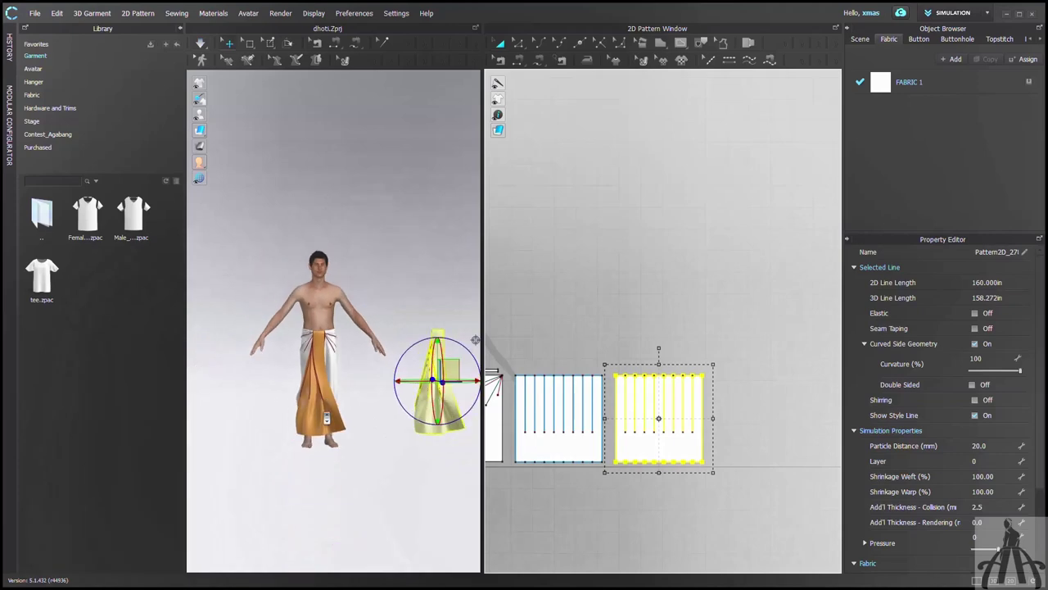
left_click_drag(417, 366, 350, 361)
right_click_drag(350, 361, 438, 385)
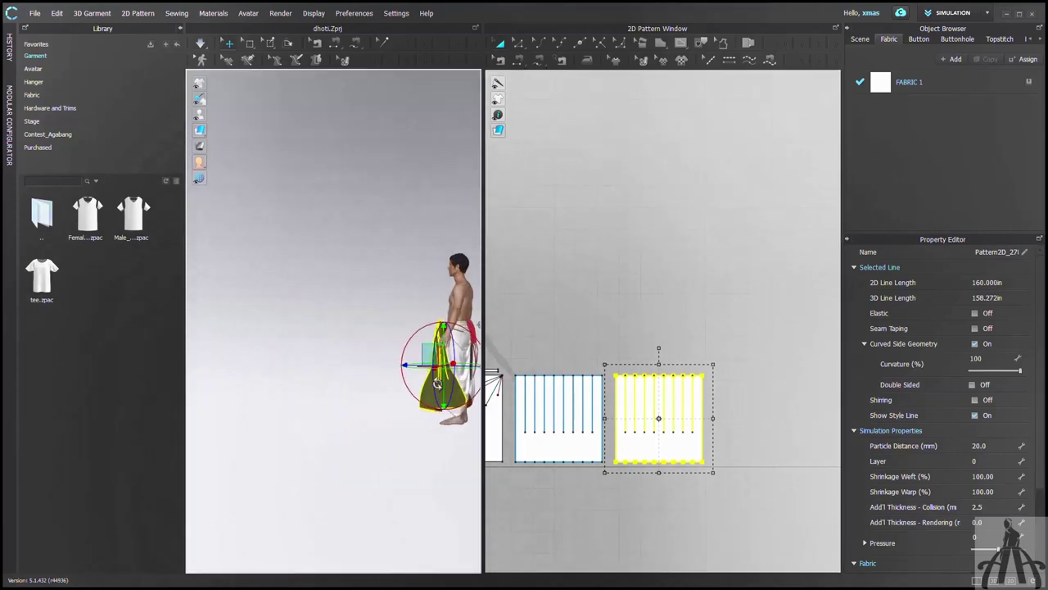
left_click_drag(431, 354, 391, 351)
right_click_drag(452, 409, 487, 479)
Step: Cut the panel copy along its third pleat line, extended to the pattern outline, and delete the cut-off piece with two pleat lines
right_click(662, 375)
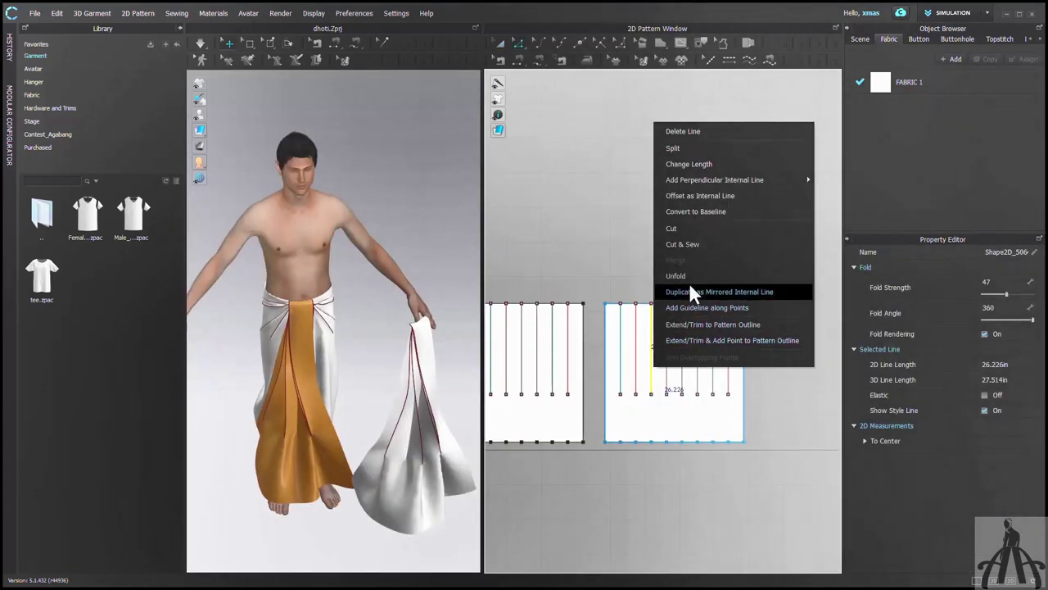
left_click(720, 325)
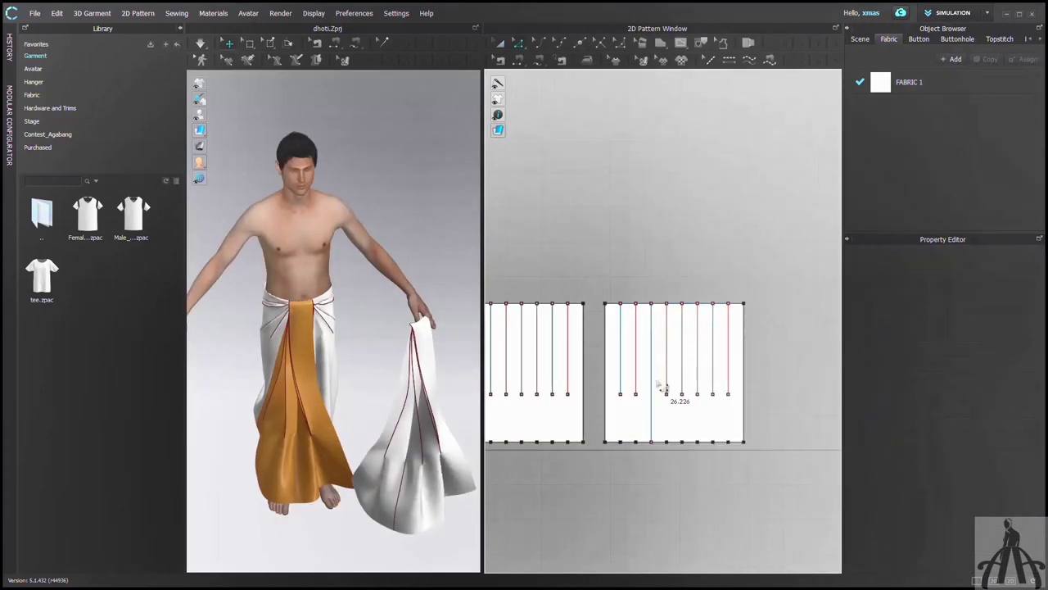
right_click(661, 390)
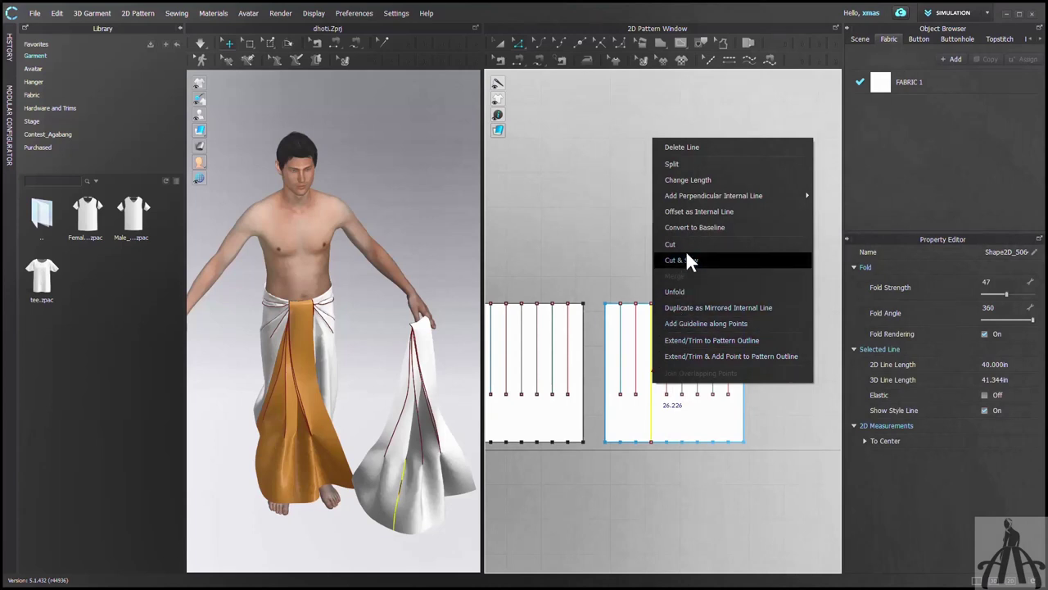
left_click(685, 244)
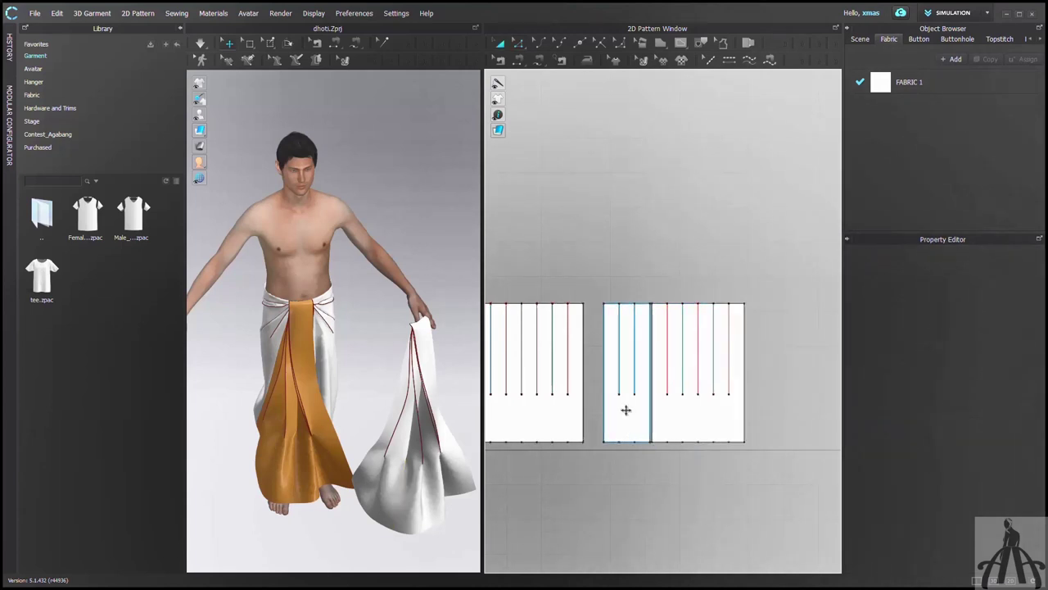
left_click(626, 410)
key("Delete")
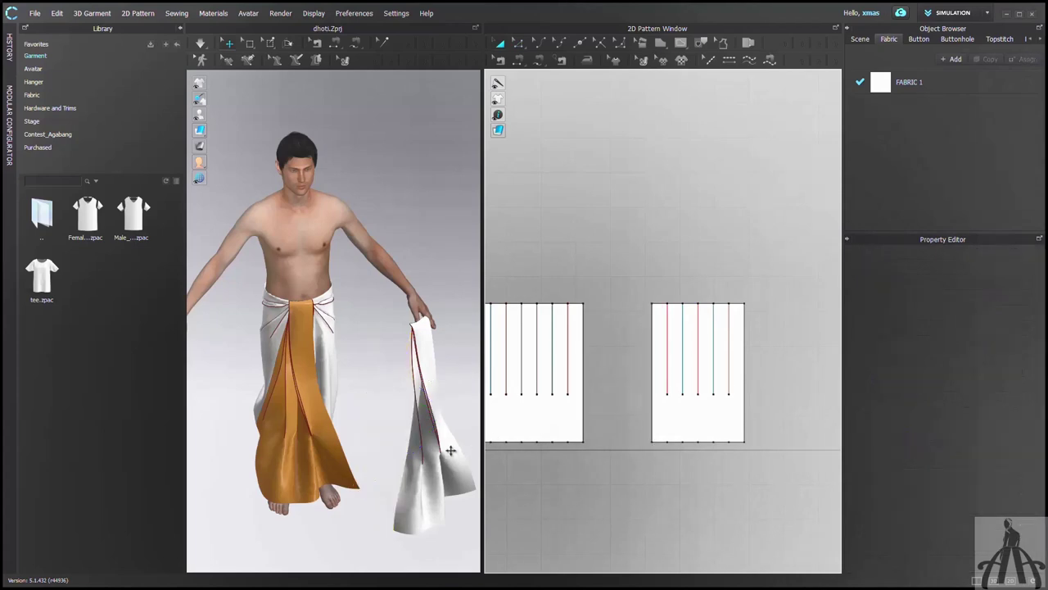
Step: Position the narrowed panel copy in 3D just in front of the first front panel
right_click_drag(451, 445, 415, 465)
left_click(426, 426)
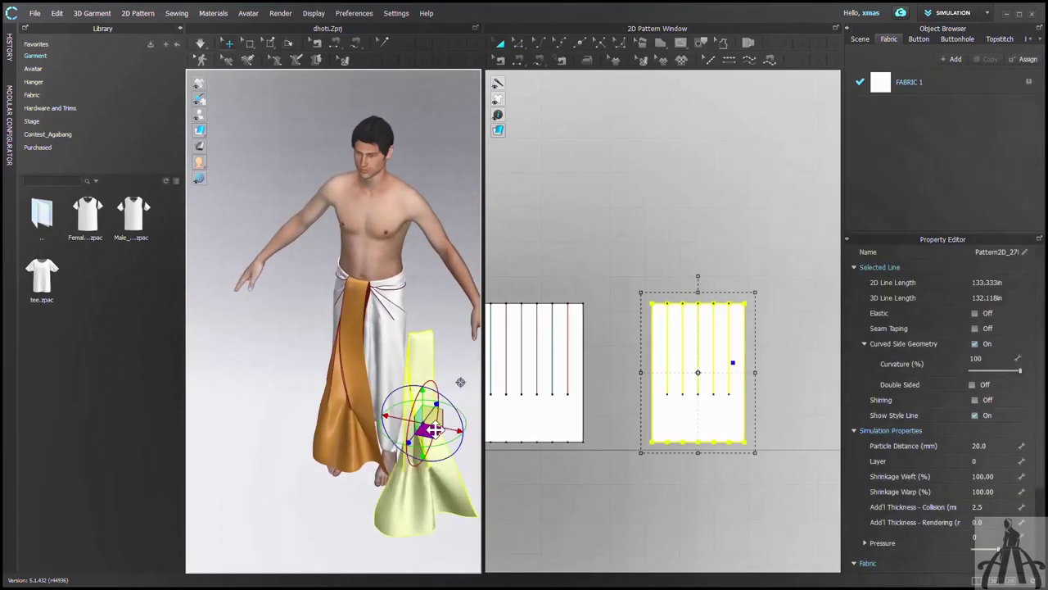
left_click_drag(397, 408, 322, 381)
key("5")
left_click_drag(408, 461, 421, 502)
right_click_drag(421, 502, 234, 391)
scroll(358, 377, "down", 4)
left_click_drag(400, 422, 426, 416)
right_click_drag(414, 498, 576, 460)
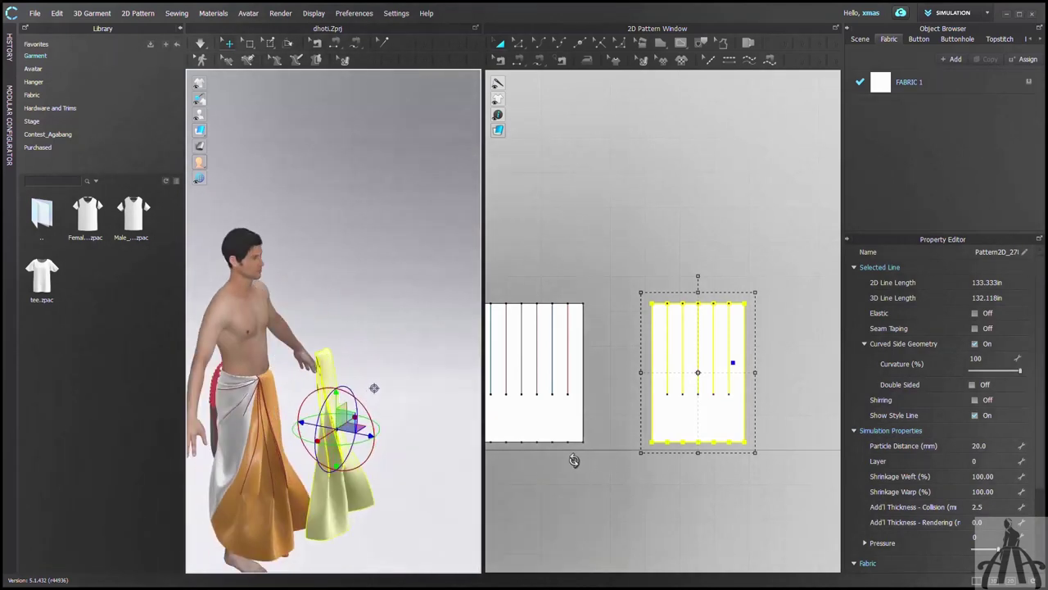
Step: Sew the first front panel's side edge to the adjacent side edge of the narrowed copy
key("n")
left_click(583, 404)
left_click(652, 393)
Step: Sew the narrowed copy's top edge segments to the waistband's upper edge
left_click(737, 304)
scroll(735, 308, "down", 5)
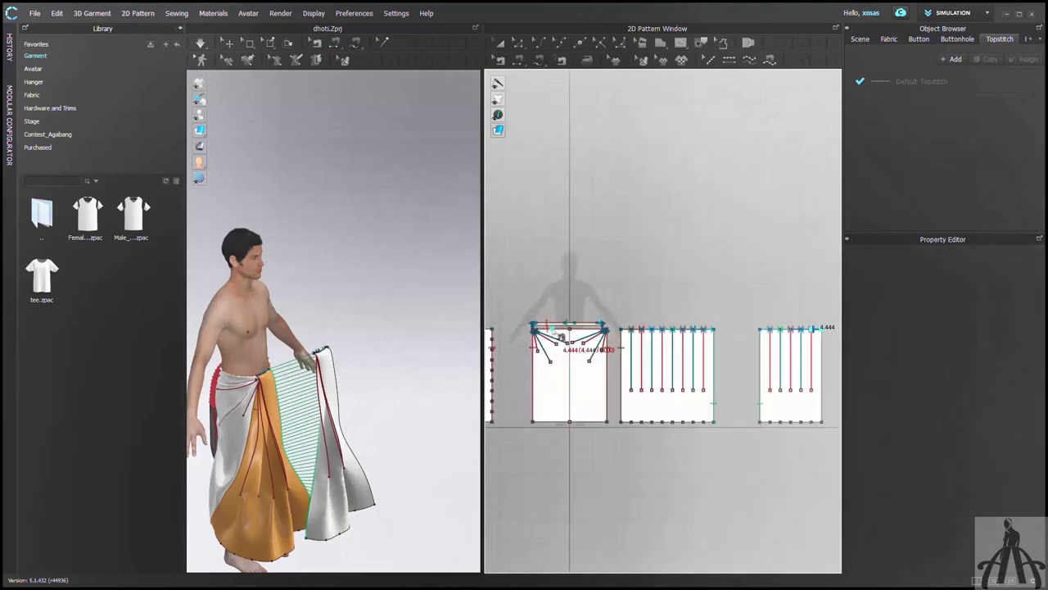
scroll(529, 319, "up", 8)
left_click(588, 313, "shift")
scroll(589, 316, "down", 7)
scroll(739, 328, "up", 7)
left_click(737, 327, "shift")
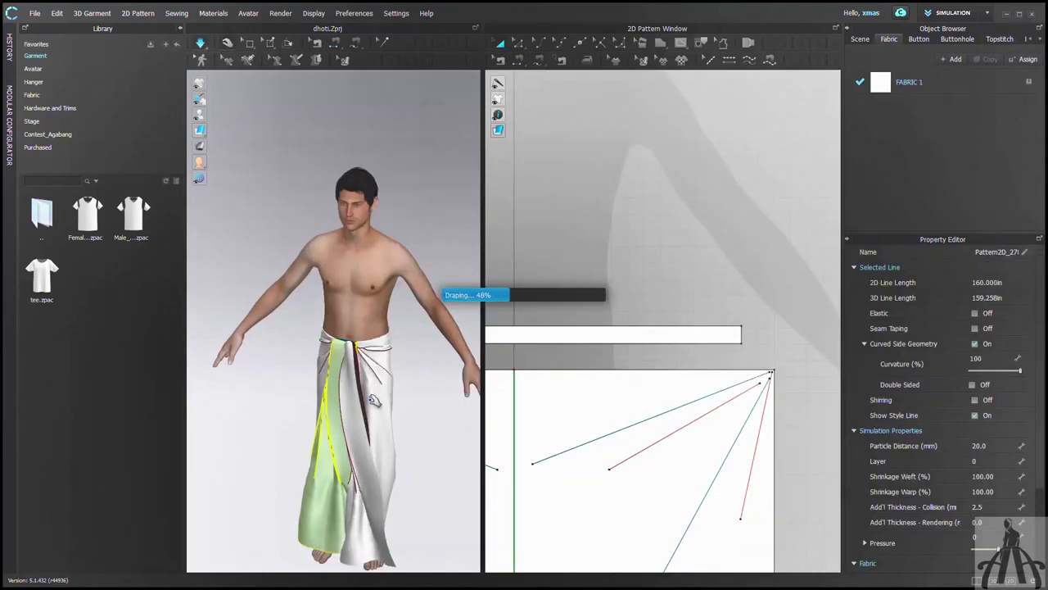
Step: Resew the narrowed copy's top edge to the waistband and drape the panel in simulation
right_click_drag(332, 403, 449, 400)
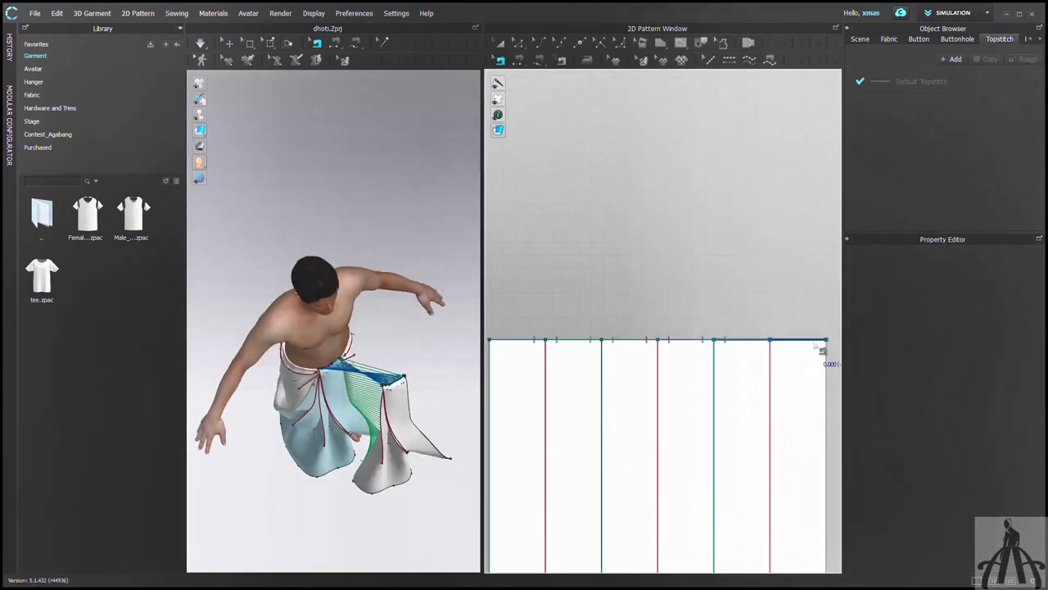
left_click(834, 373)
key("ctrl+b")
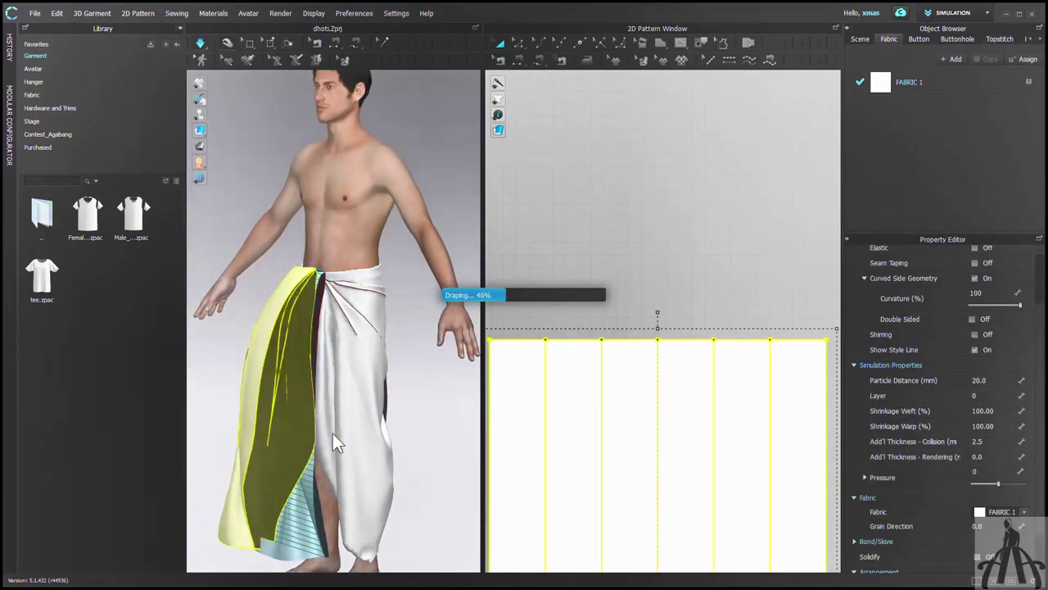
right_click_drag(363, 430, 402, 434)
Step: Unfreeze the first pleated front panel while the simulation runs
right_click(339, 457)
left_click(378, 157)
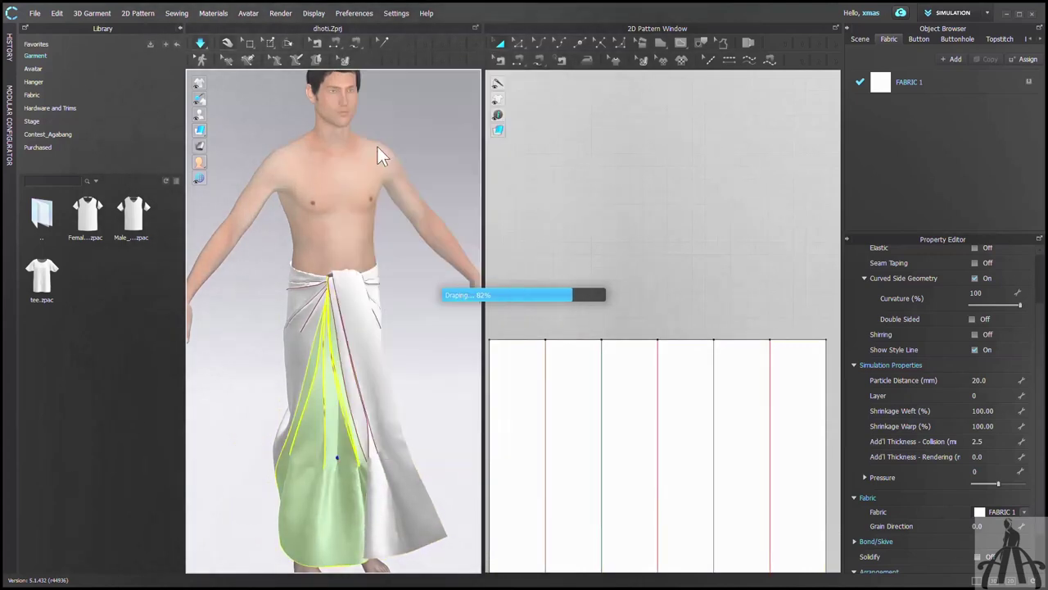
right_click(348, 490)
left_click(389, 292)
Step: Extend the lower ends of all the fold lines on the wide pleated front panel to just above its hem
scroll(620, 450, "down", 5)
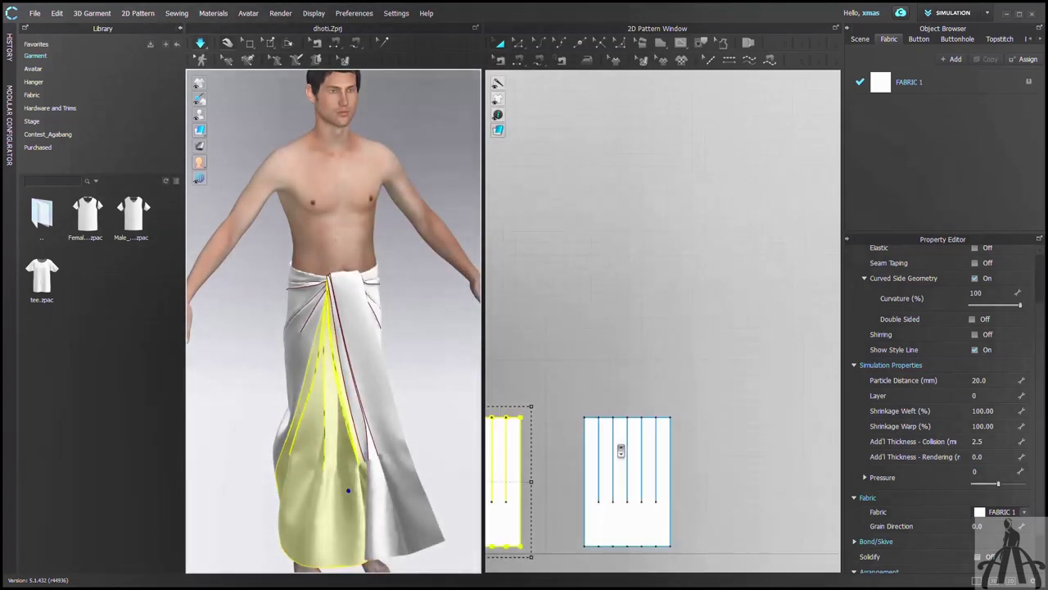
scroll(561, 533, "down", 2)
scroll(662, 496, "up", 3)
left_click(632, 489)
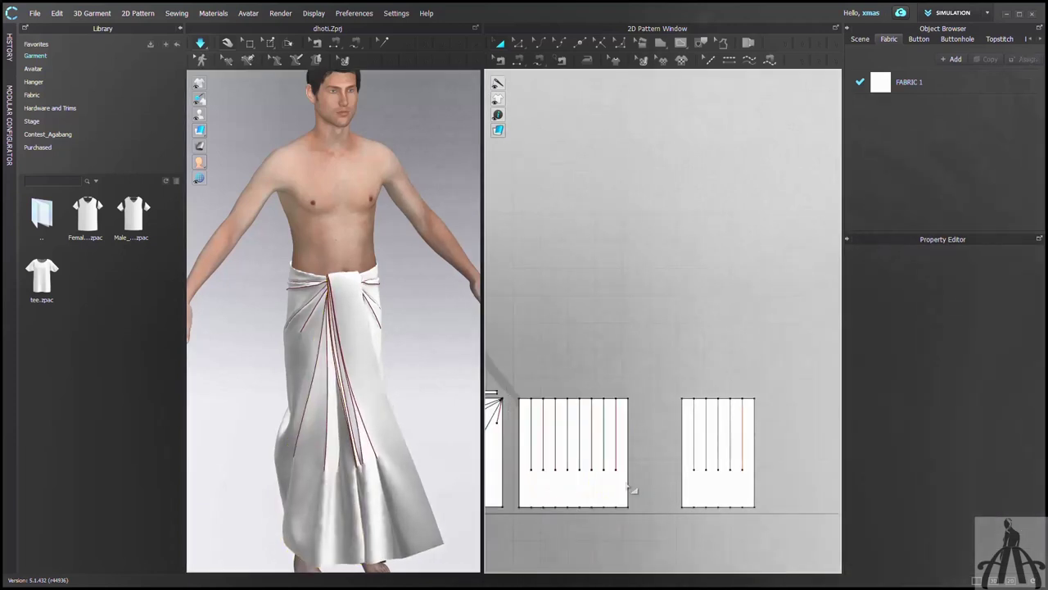
left_click_drag(654, 488, 524, 470)
key("z")
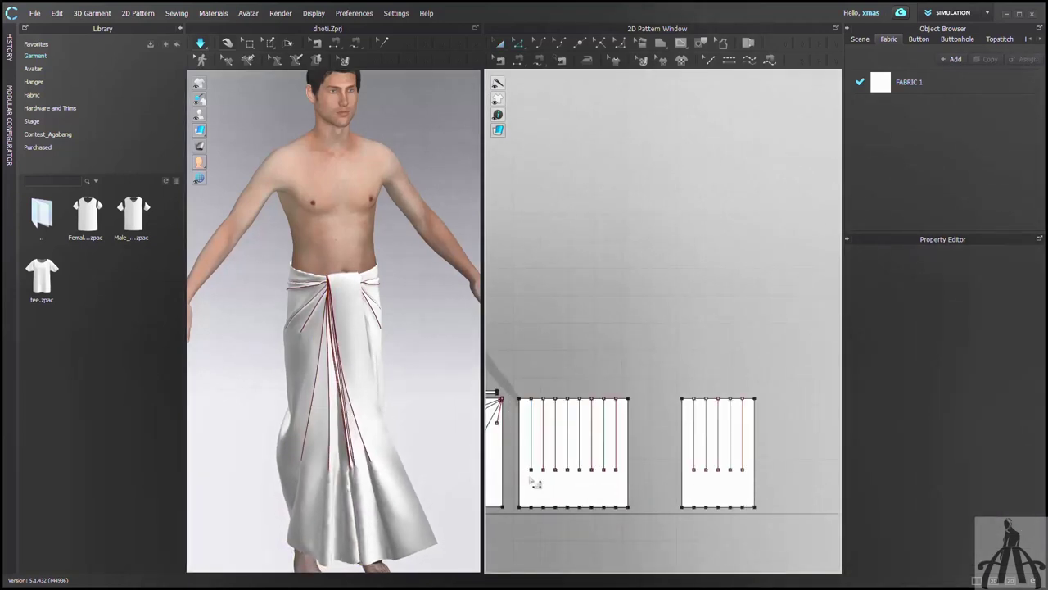
left_click_drag(646, 485, 512, 455)
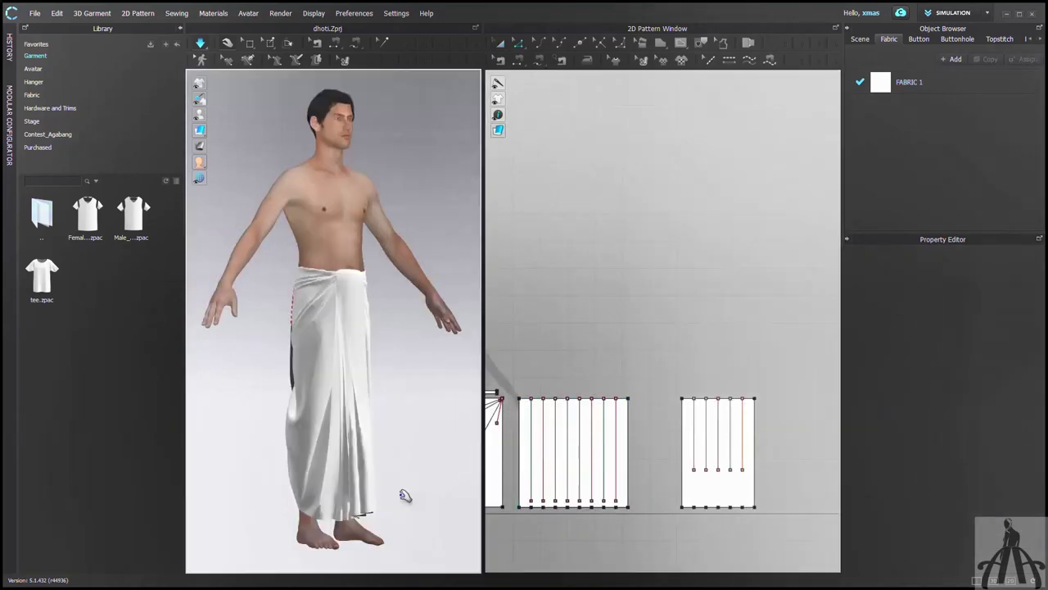
Step: Pull the narrow front panel's pinned lower corner up and away from the body during simulation
left_click_drag(371, 498, 420, 490)
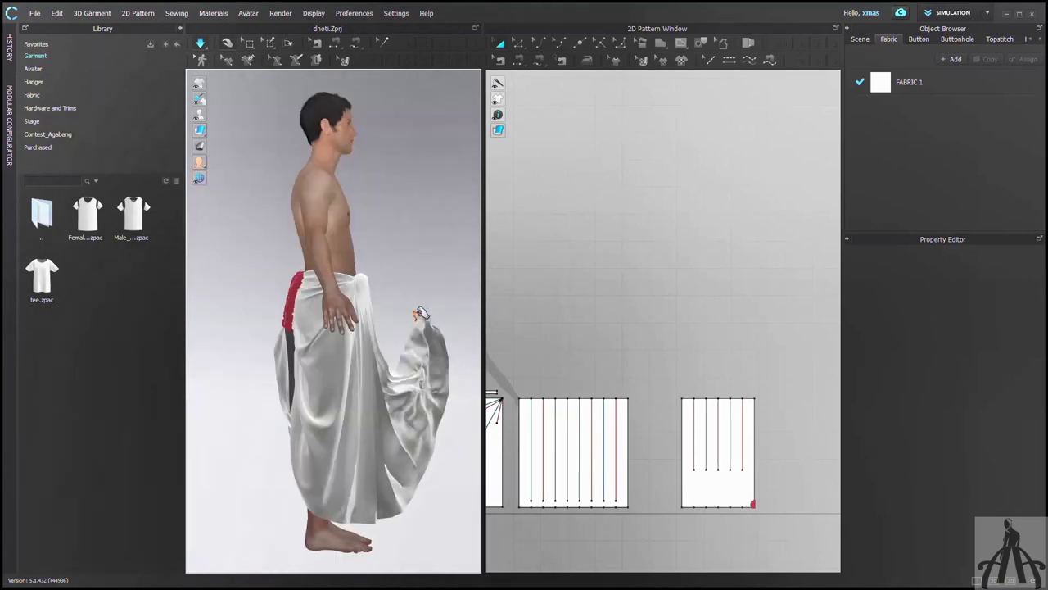
left_click(436, 443)
left_click_drag(436, 444, 409, 282)
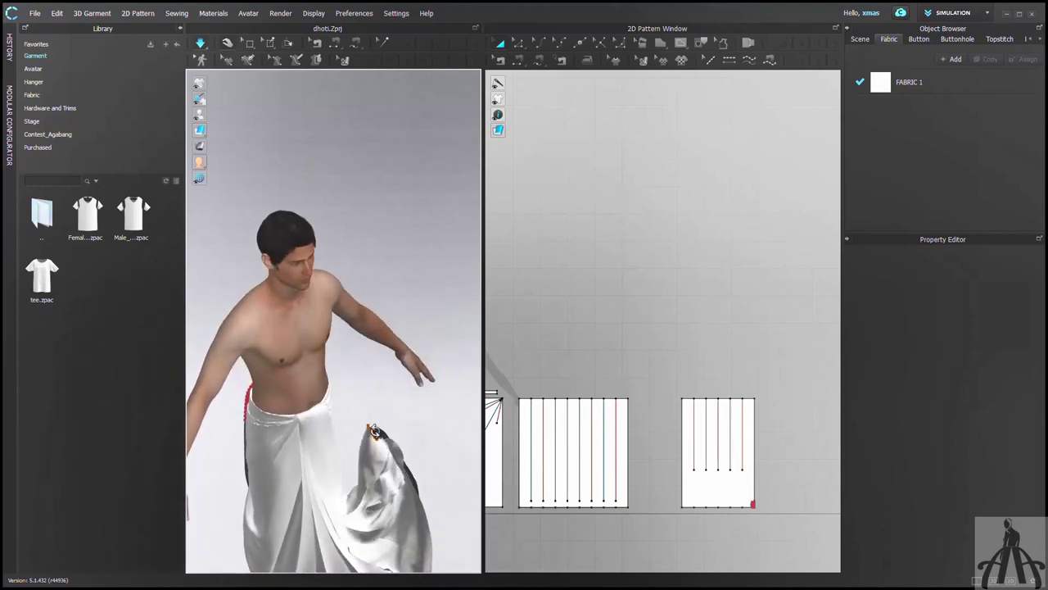
left_click_drag(382, 433, 427, 448)
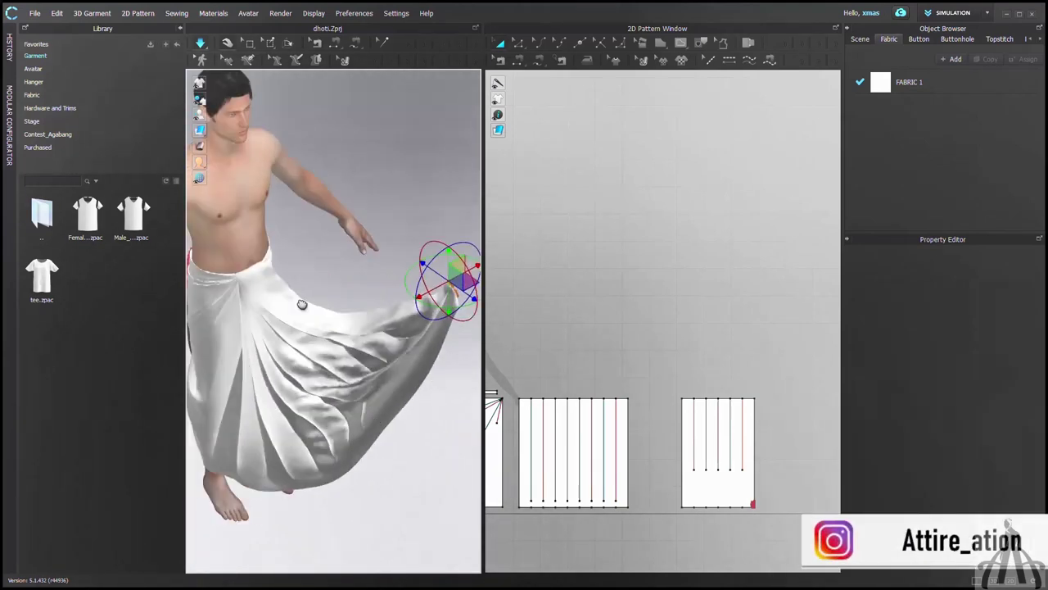
Step: Shorten the narrow panel's four fold lines nearest its free side edge in descending steps, starting from about 23.2 in
scroll(754, 481, "up", 3)
left_click(672, 466)
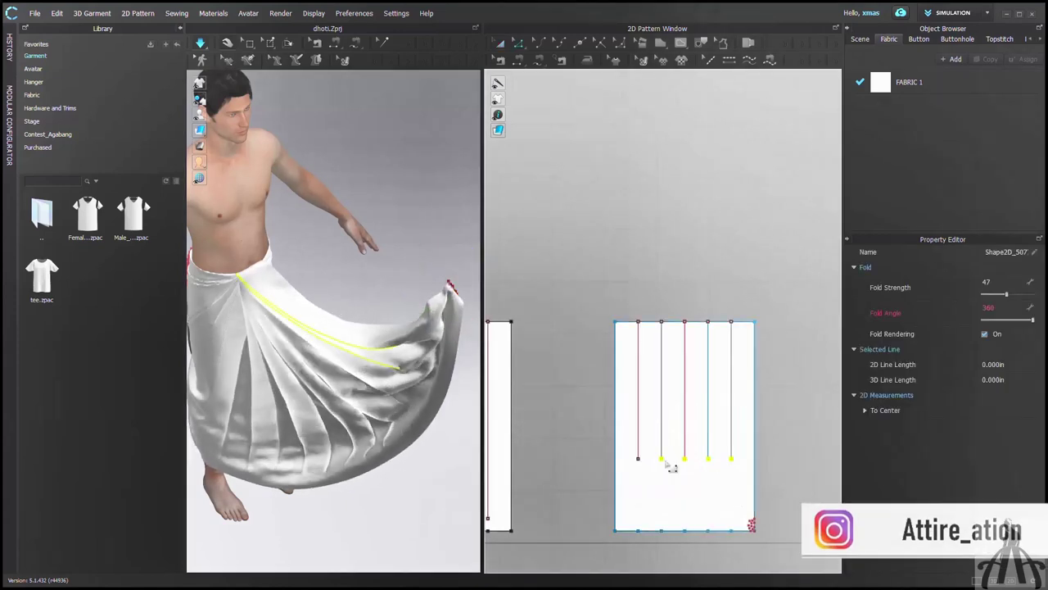
left_click_drag(672, 467, 675, 450)
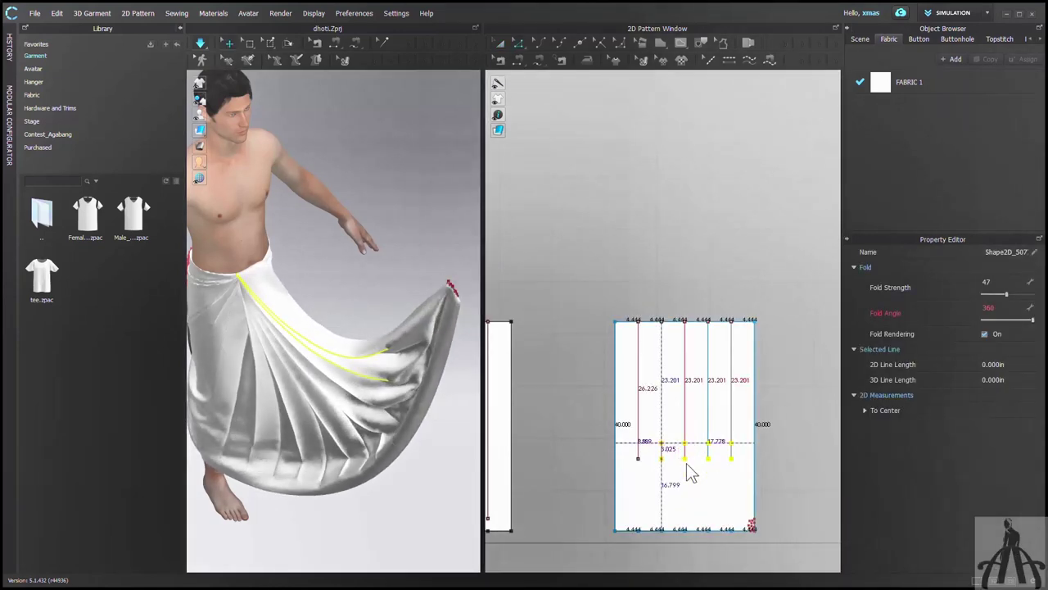
left_click_drag(691, 473, 734, 366)
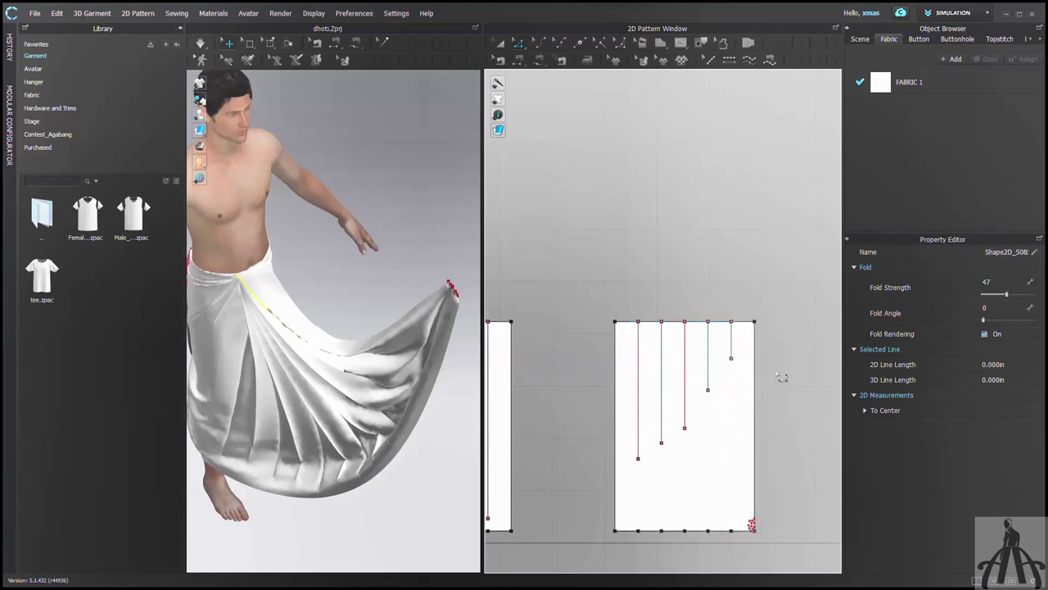
left_click(778, 374)
Step: Split the narrow panel's free side edge uniformly into nine segments
right_click(755, 419)
left_click(772, 266)
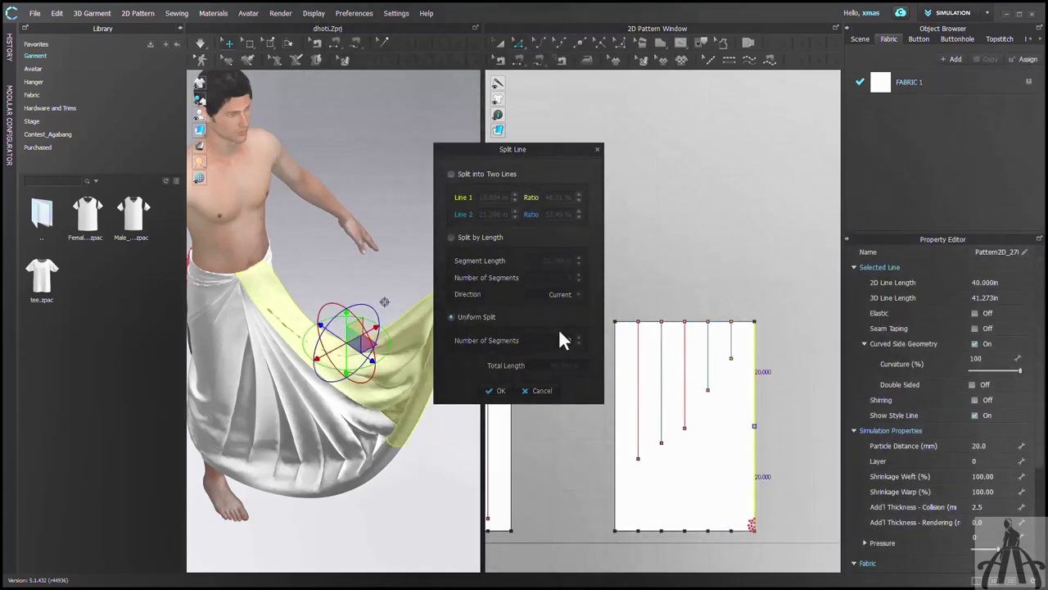
key("Return")
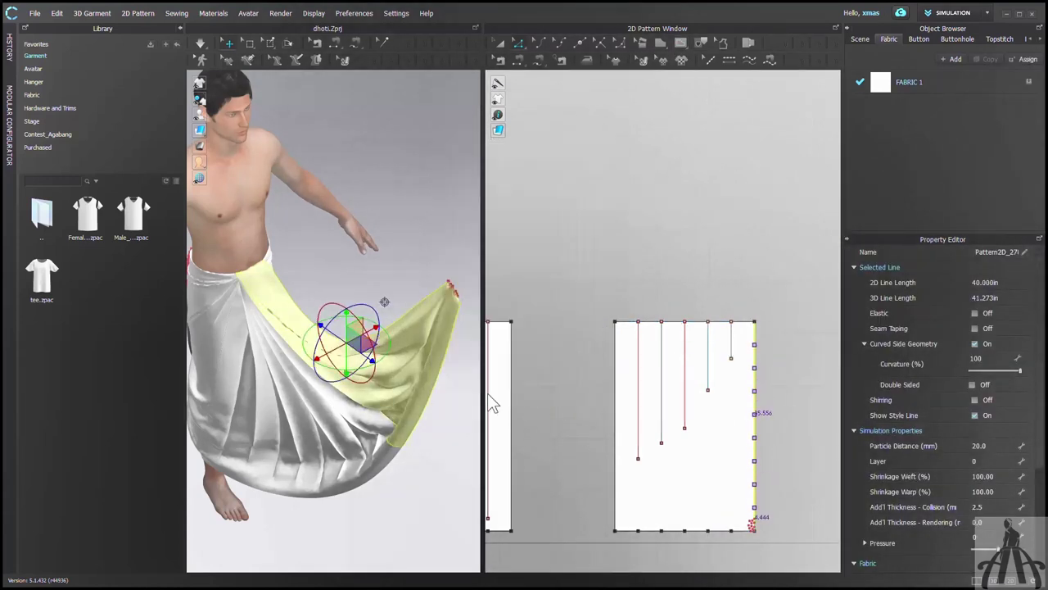
Step: Draw horizontal internal lines inward from the four lowest side-edge split points, decreasing from about 23.9 in to 15.5 in
scroll(781, 497, "up", 3)
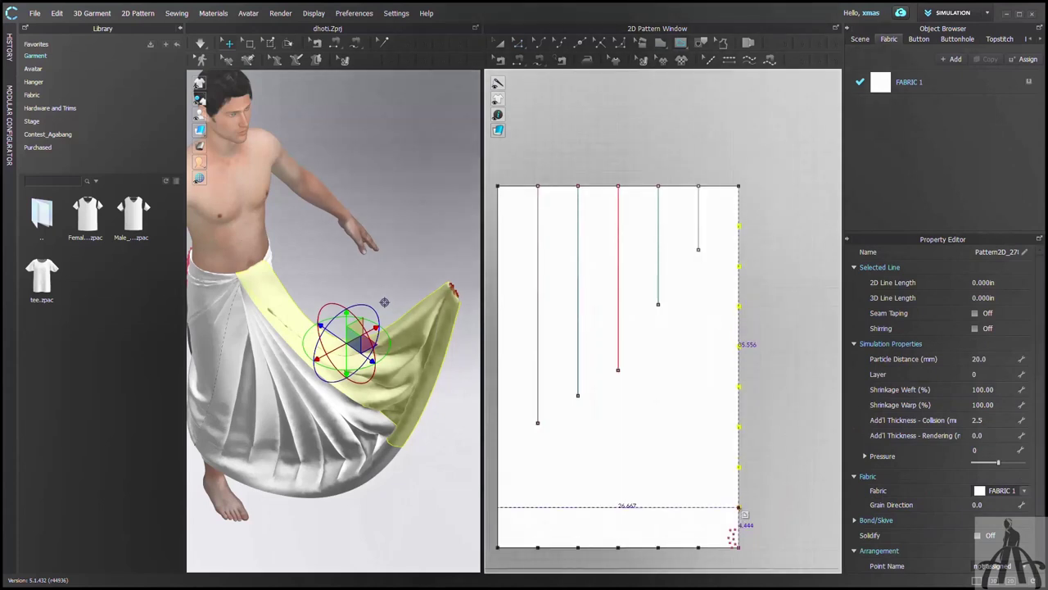
double_click(523, 507)
left_click(739, 468)
double_click(541, 467)
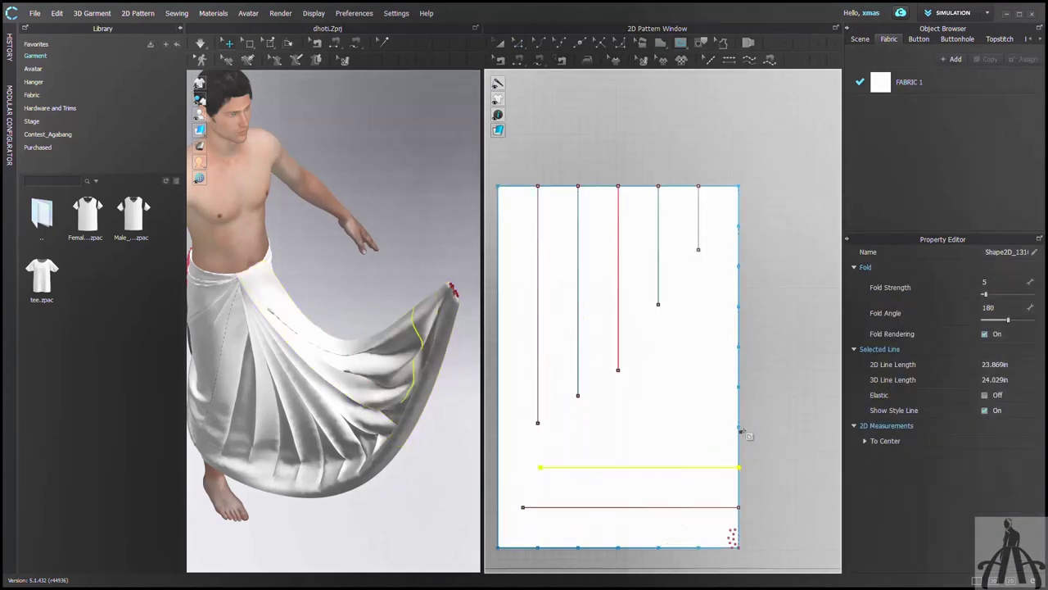
left_click(738, 426)
left_click(583, 426)
key("Return")
left_click(738, 387)
left_click(599, 386)
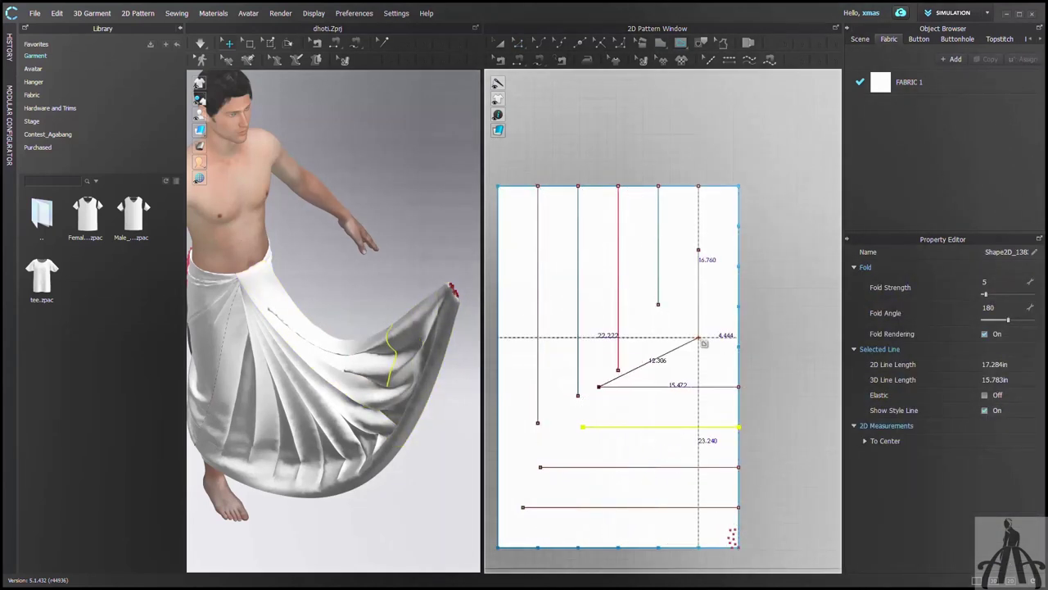
key("Return")
Step: Draw horizontal internal lines inward from the four upper side-edge split points, decreasing from about 11.6 in to 3.9 in
left_click(739, 346)
left_click(634, 346)
key("Return")
left_click(738, 307)
left_click(647, 306)
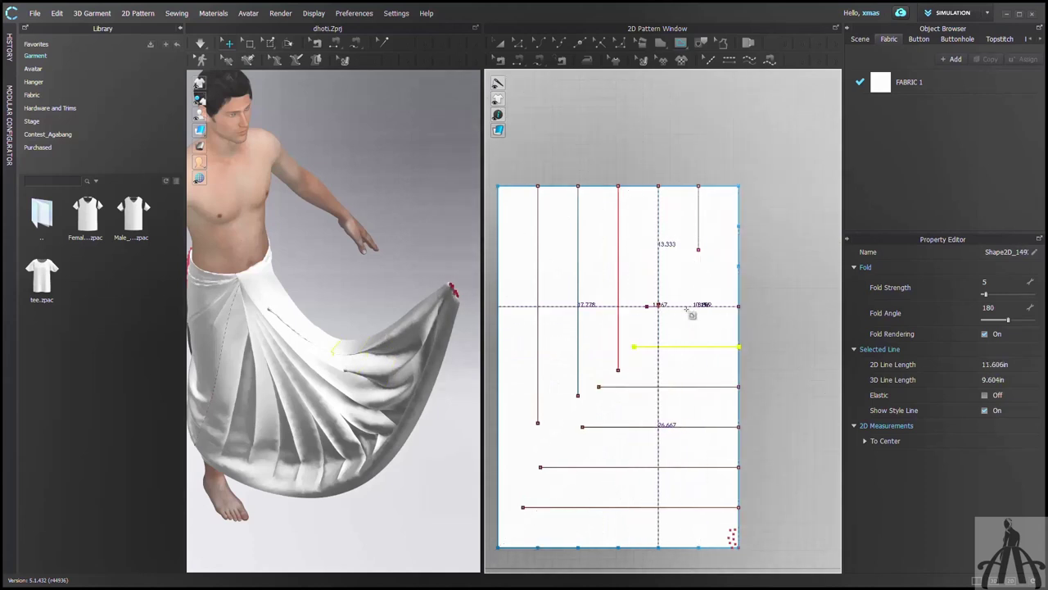
key("Return")
left_click(738, 266)
left_click(739, 266)
double_click(667, 266)
left_click(738, 226)
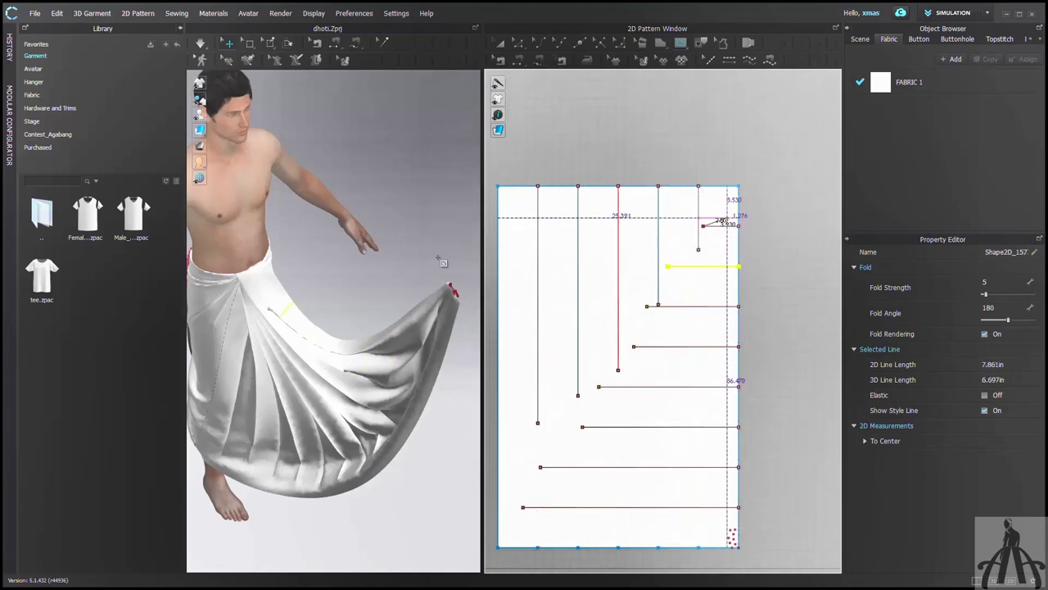
double_click(702, 226)
Step: Strengthen the narrow panel, run the simulation, and pin a small spot on its raised side edge
key("a")
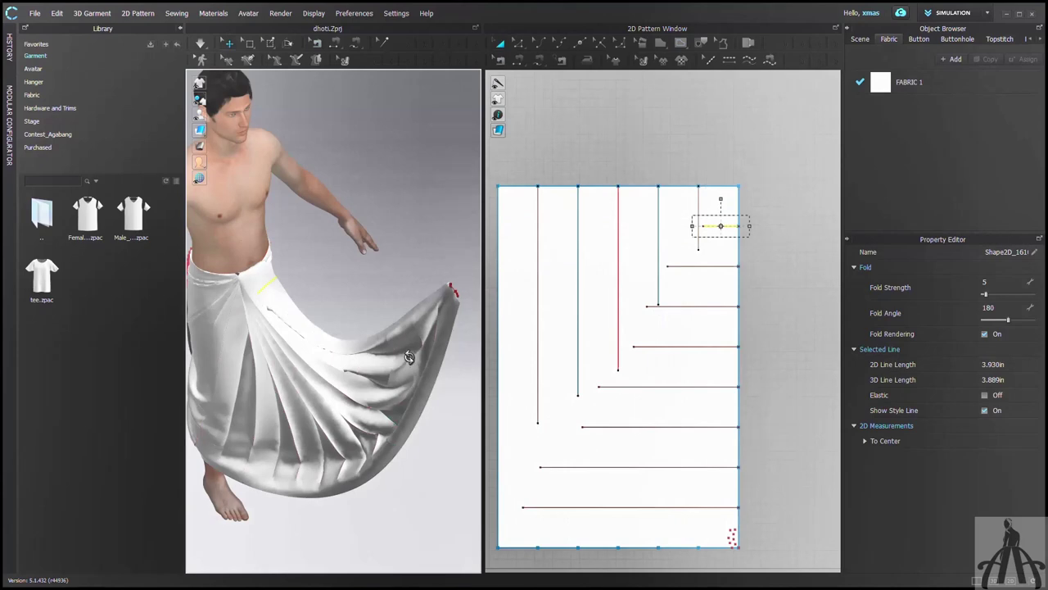
right_click(410, 357)
left_click(464, 285)
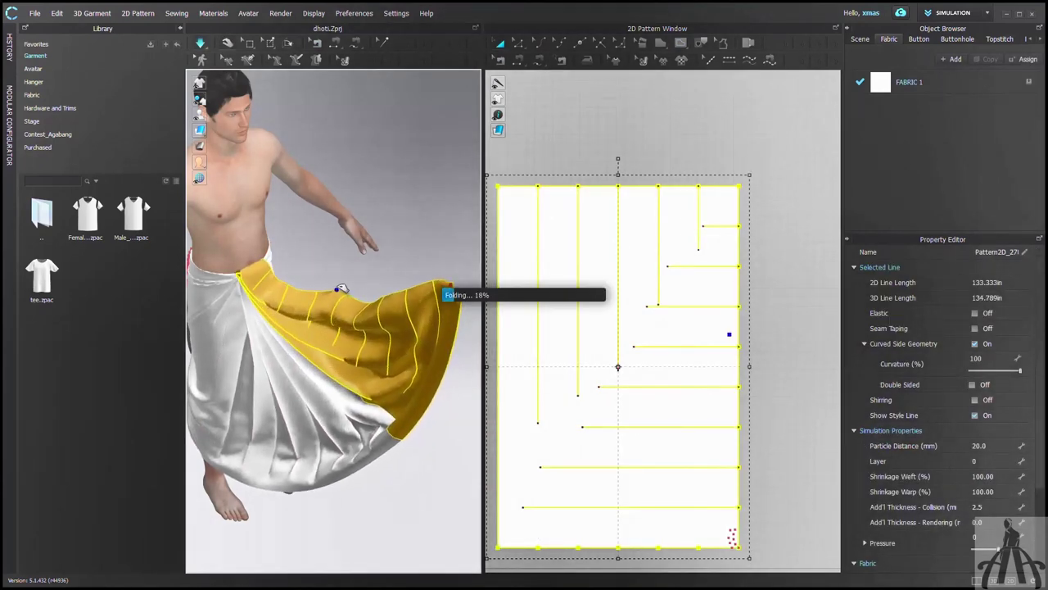
left_click(349, 232)
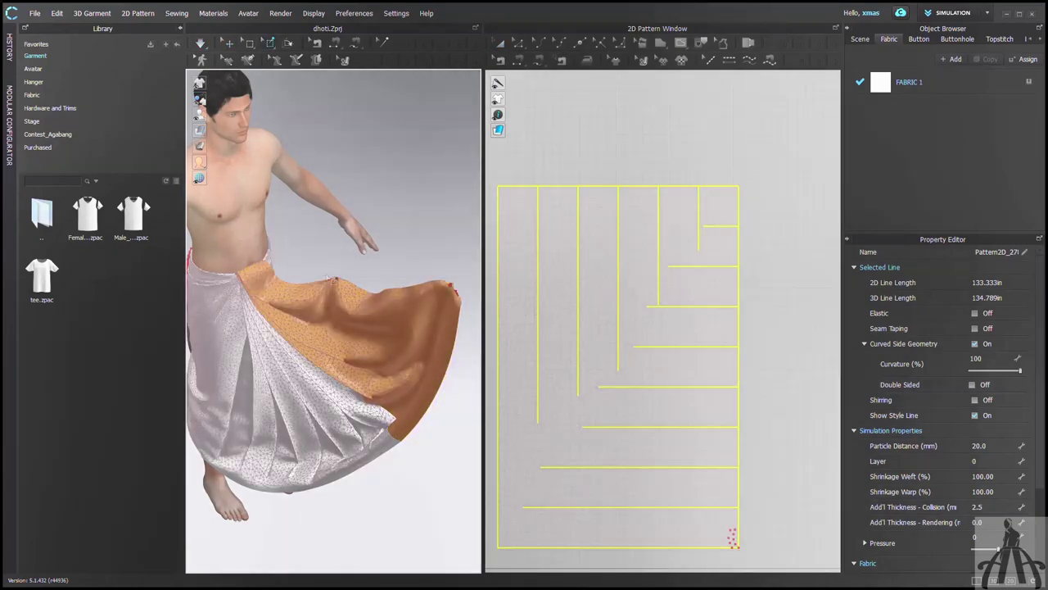
left_click_drag(330, 271, 342, 280)
left_click(230, 40)
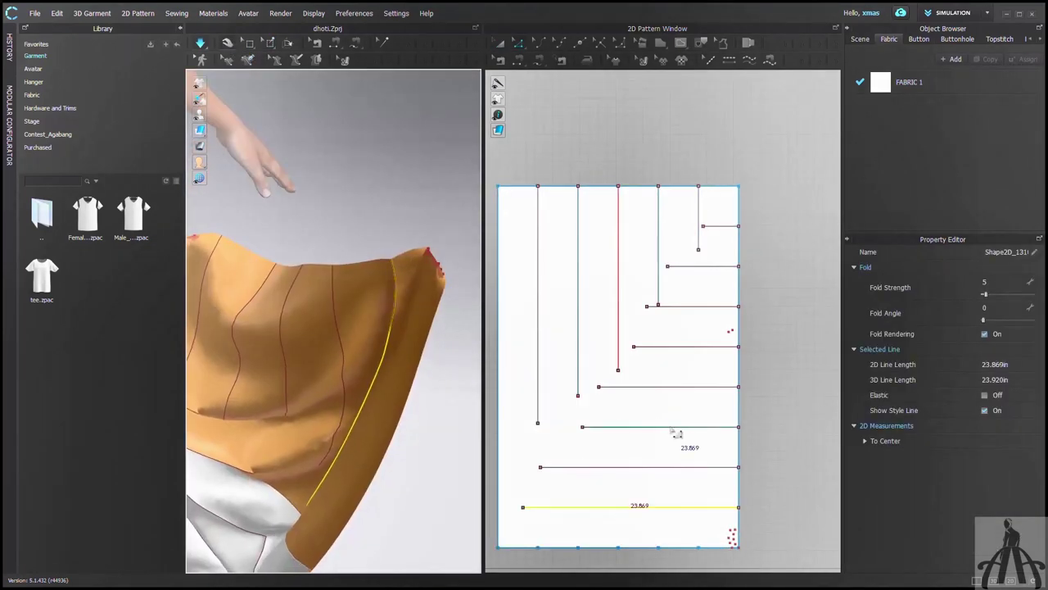
Step: Set the fold angle of every other horizontal fold line on the narrow panel to 0, beginning with the lowest
left_click(672, 426, "shift")
left_click(684, 345, "shift")
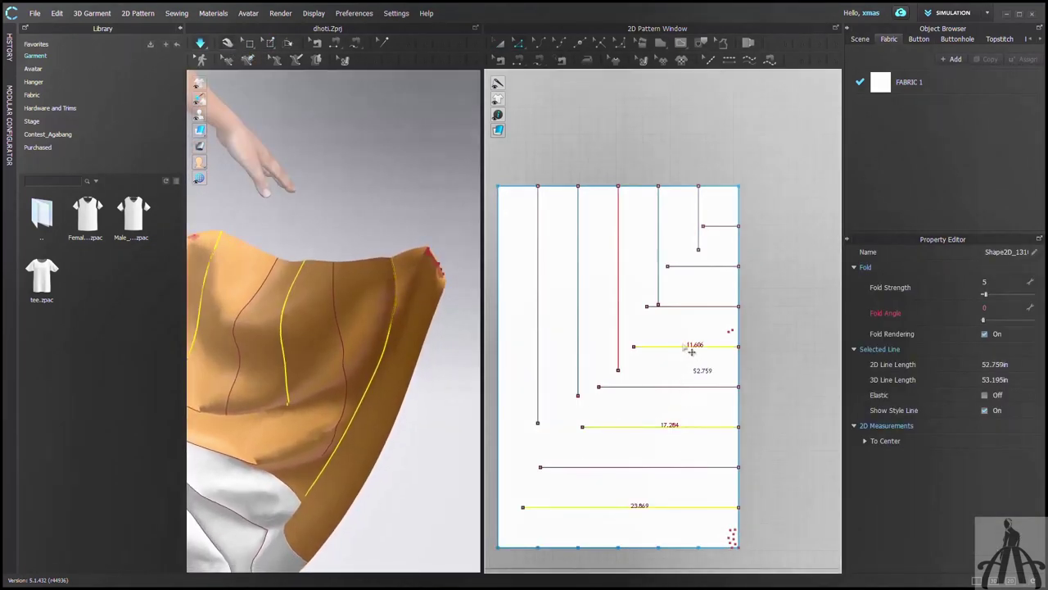
left_click(700, 265, "shift")
left_click(989, 309)
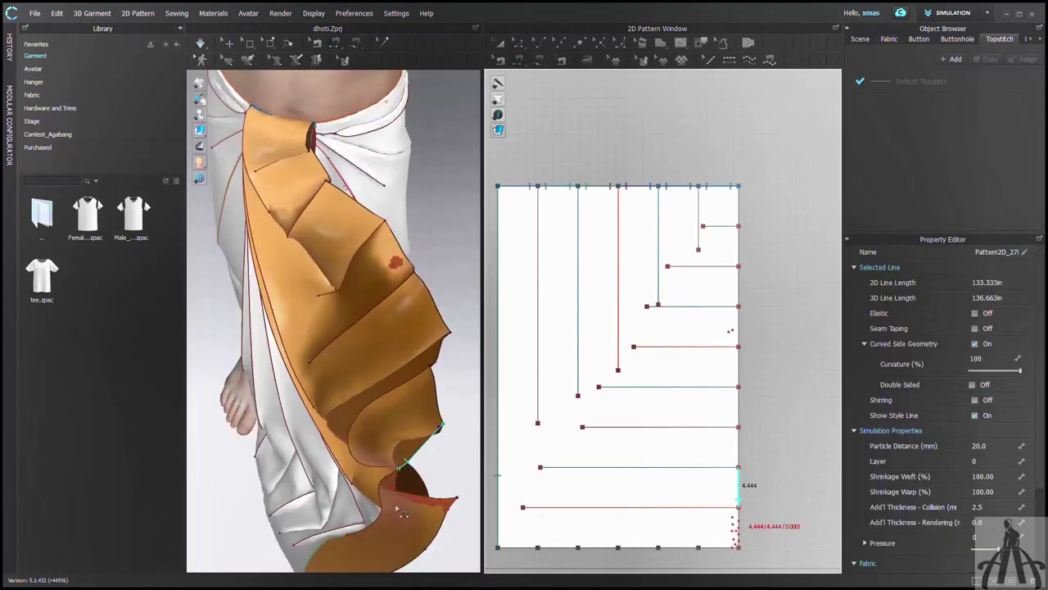
Step: Sew the narrow panel's two lowest side-edge segments together and pin the pleated side edge while draping
scroll(401, 512, "up", 5)
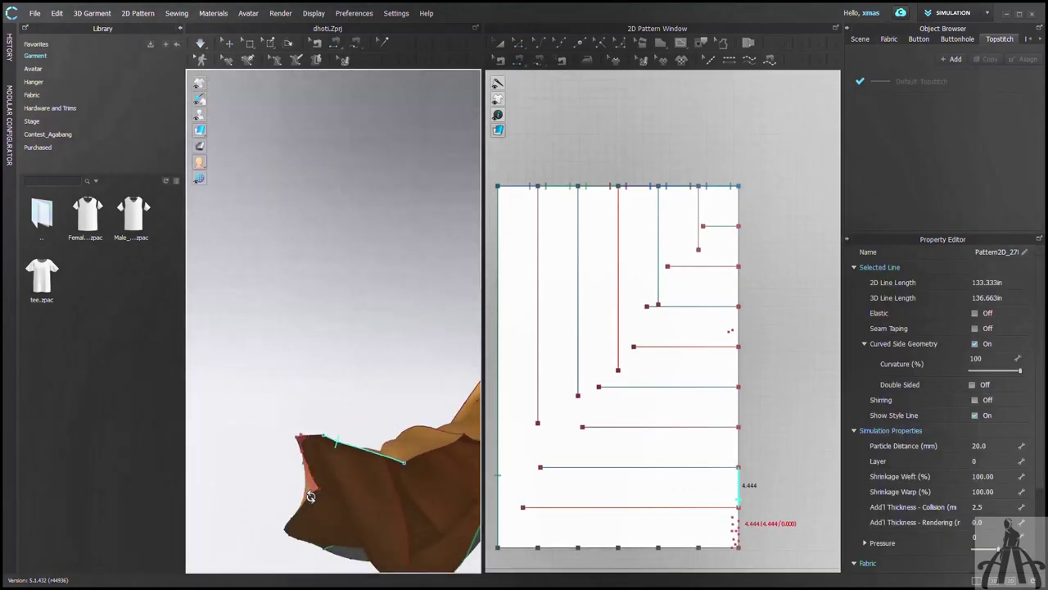
left_click(332, 440)
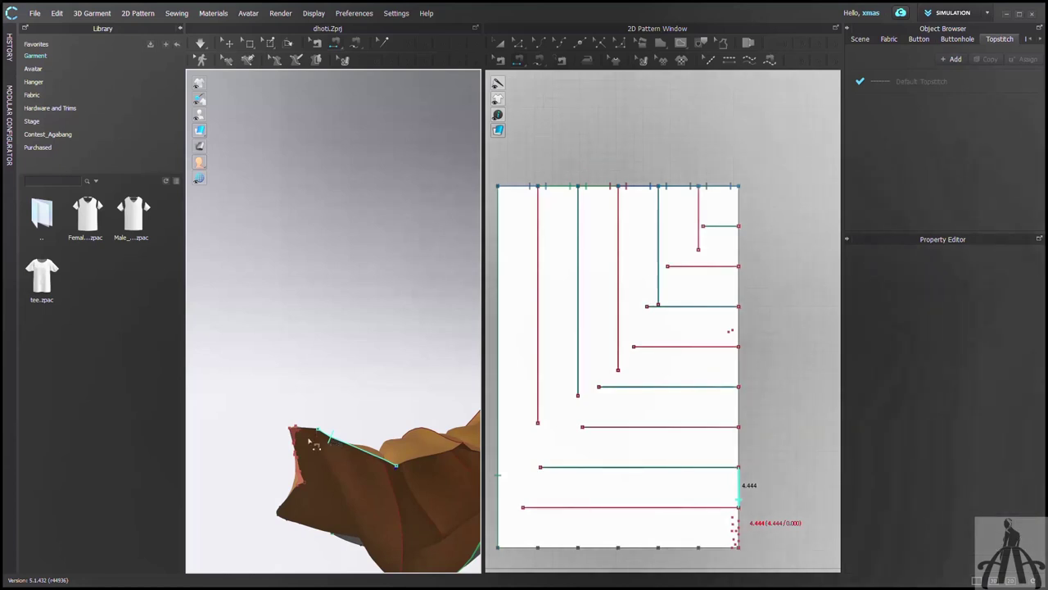
left_click(297, 438)
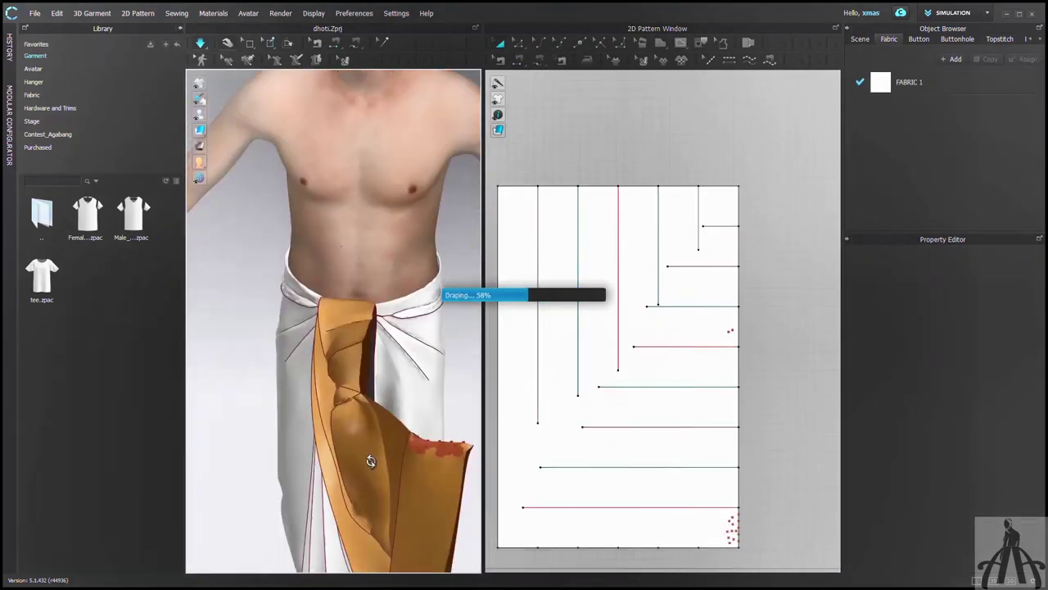
left_click(418, 375)
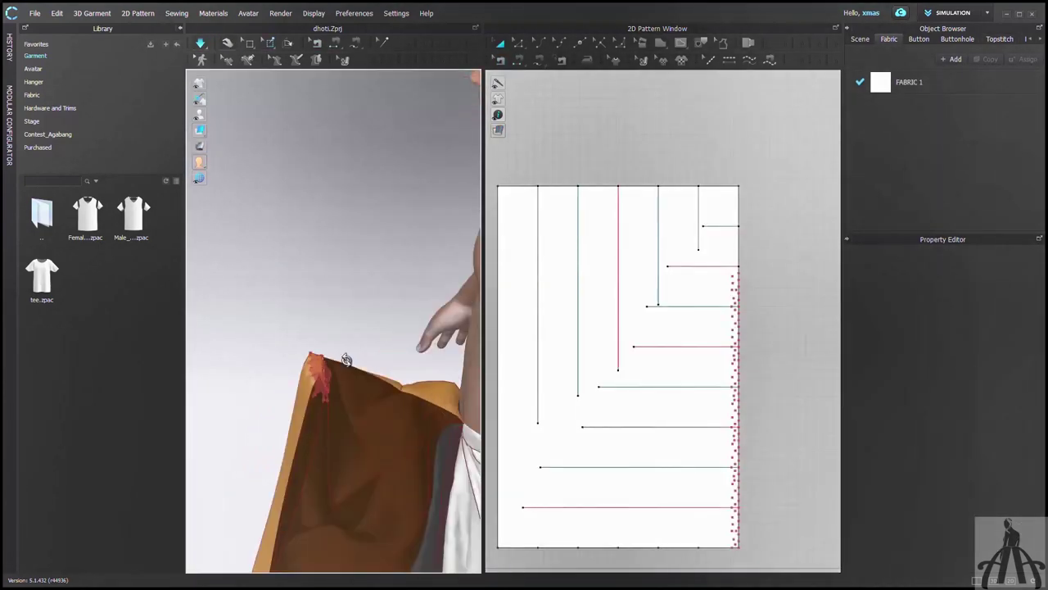
left_click(347, 360)
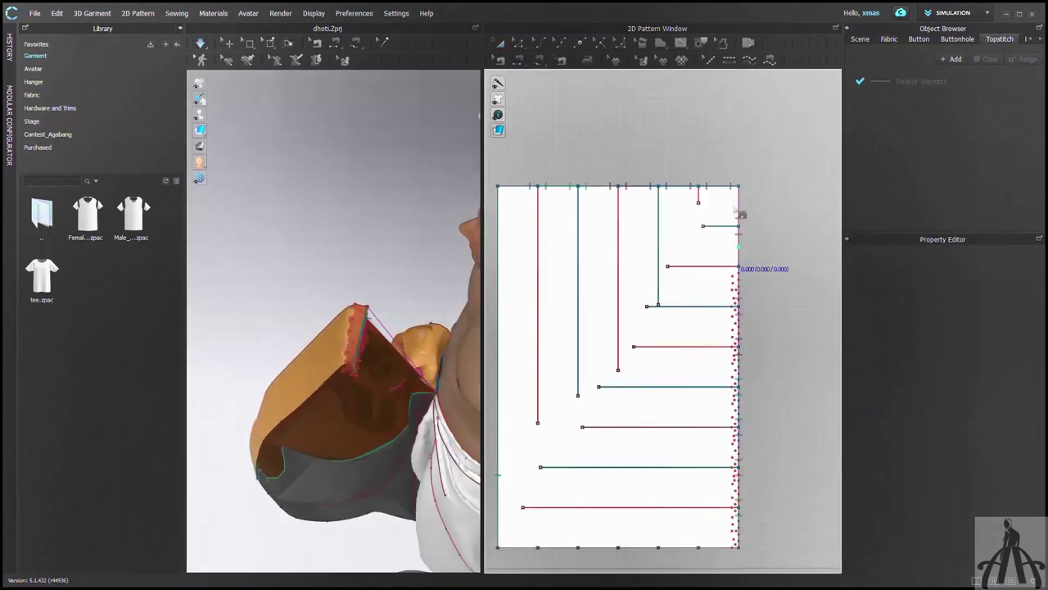
Step: Sew the narrow panel's lowest side-edge segment across both ends of the waistband's upper edge
scroll(741, 517, "down", 6)
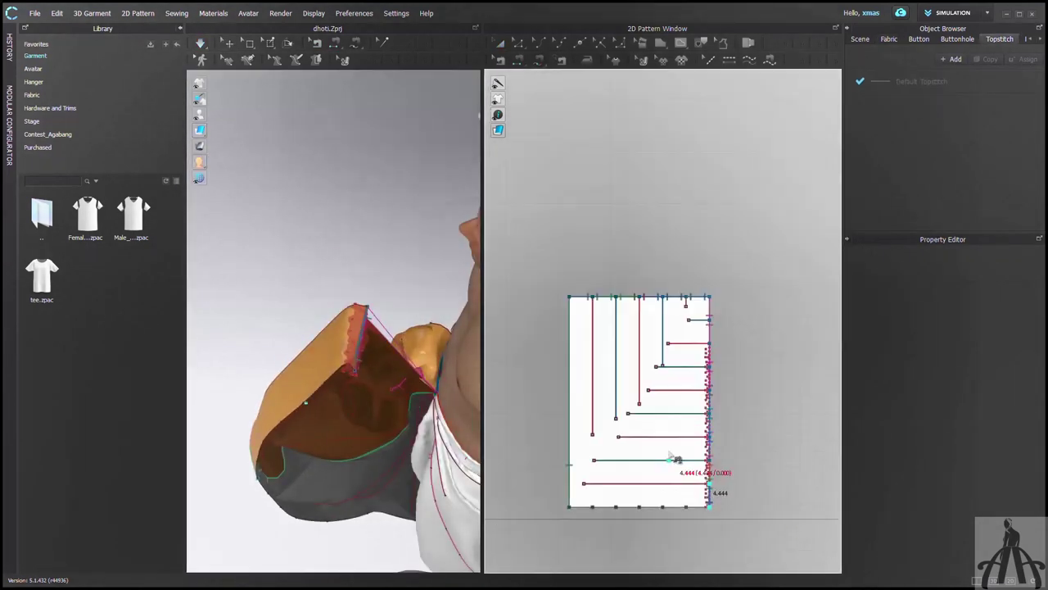
scroll(541, 418, "up", 8)
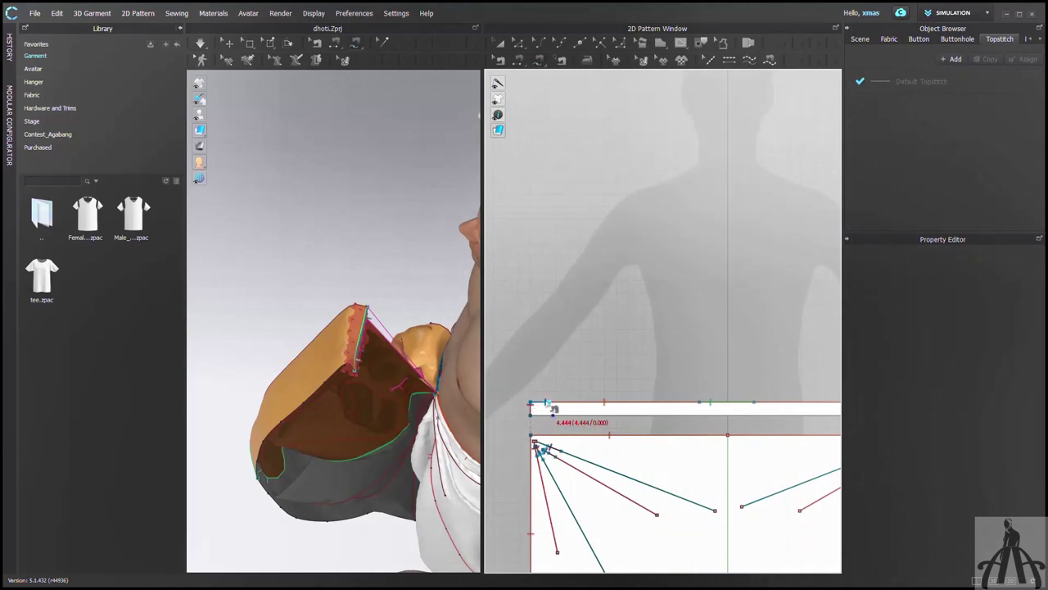
left_click(541, 404)
scroll(517, 421, "down", 6)
scroll(675, 419, "up", 4)
left_click(652, 411)
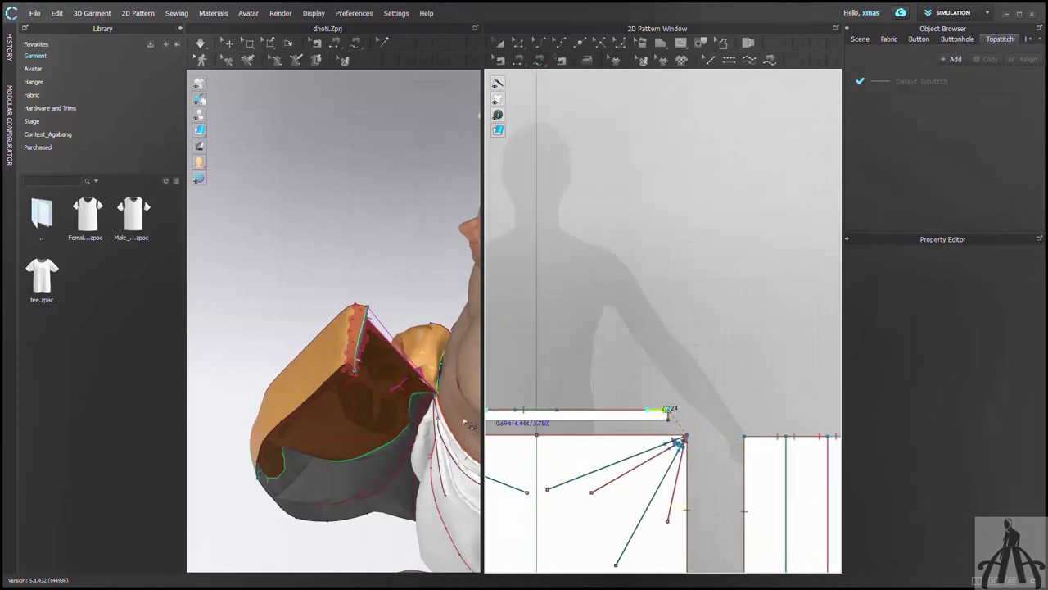
Step: Simulate the newly sewn panel so its pleated side edge drapes from the front of the waistband
right_click_drag(463, 424, 584, 402)
key("space")
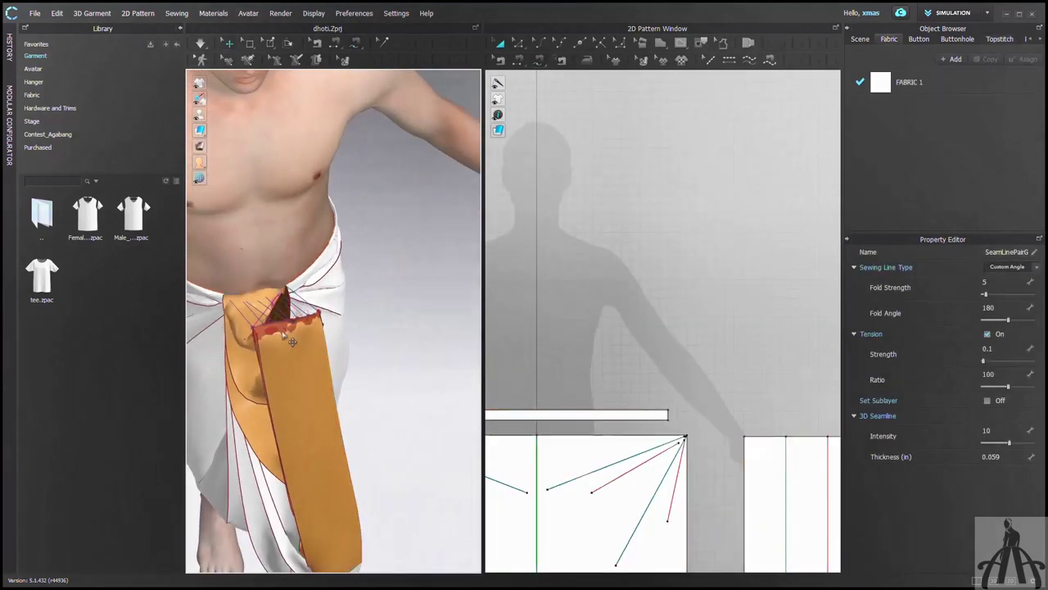
left_click_drag(248, 450, 275, 498)
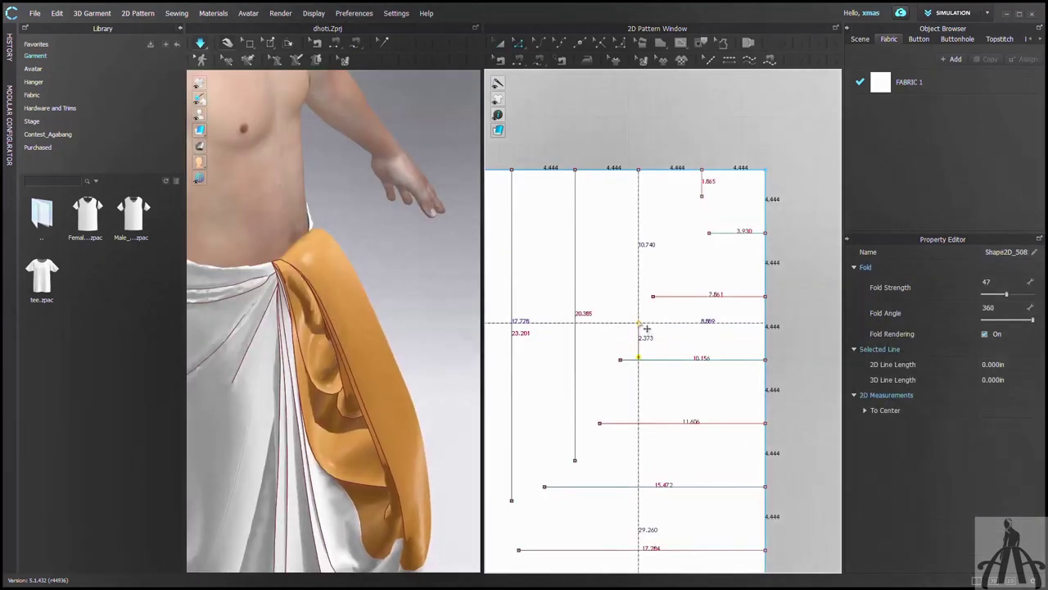
Step: Shorten the narrow panel's longer vertical fold lines, bringing the second one from the split side edge to about 8.3 in
left_click_drag(638, 322, 639, 288)
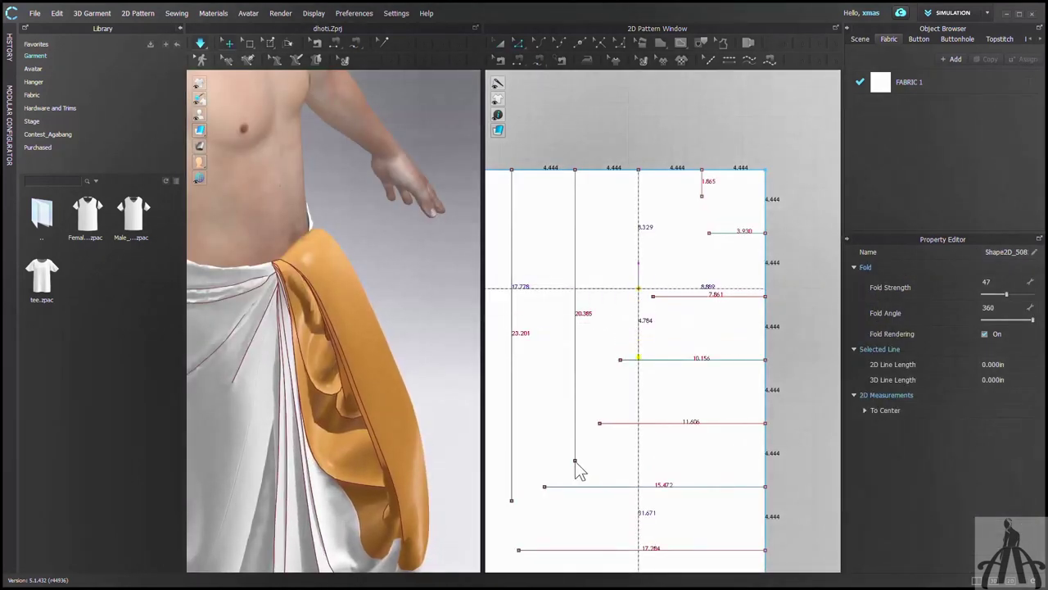
left_click_drag(575, 460, 575, 283)
scroll(584, 395, "down", 4)
left_click_drag(546, 451, 547, 364)
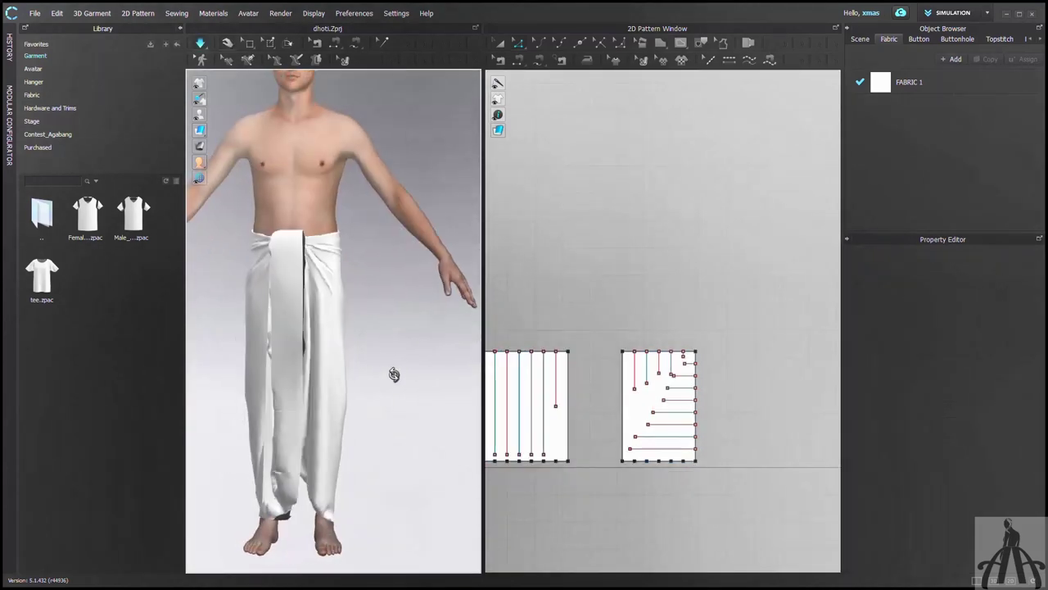
Step: Select the bottom edges of all the dhoti pattern panels together
mouse_move(394, 374)
right_mouse_down()
mouse_move(428, 379)
mouse_move(402, 360)
right_mouse_up()
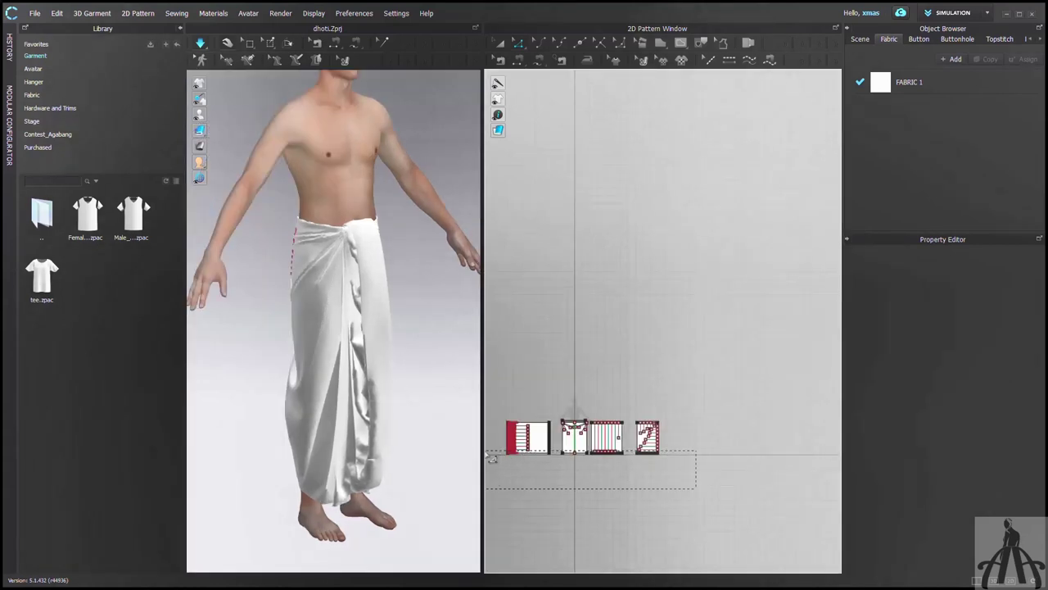
left_click_drag(488, 452, 485, 450)
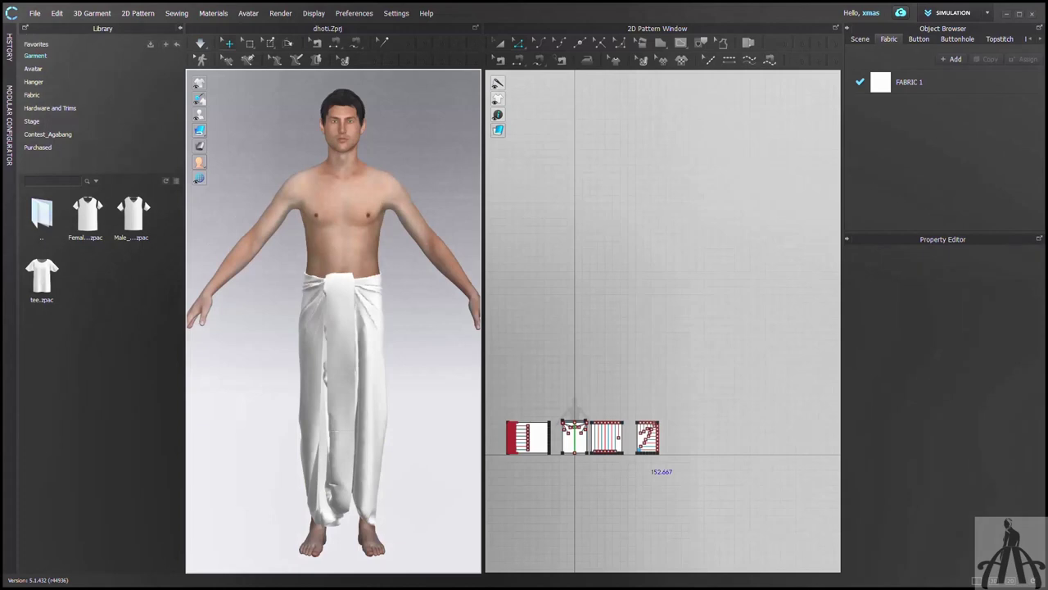
Step: Change the color of FABRIC 1 to a golden yellow
left_click(947, 85)
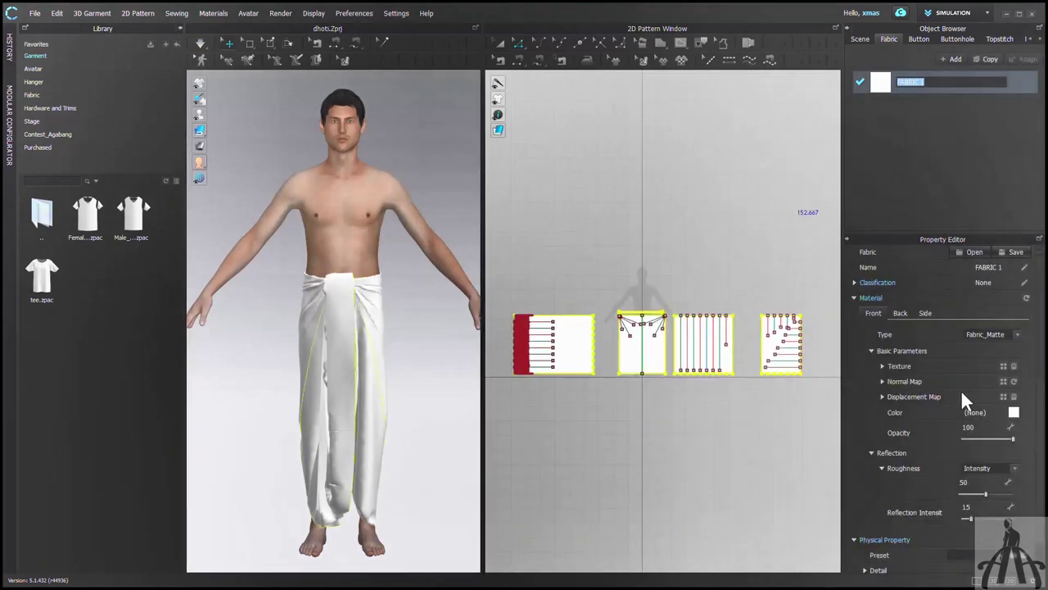
key("Return")
left_click(1014, 415)
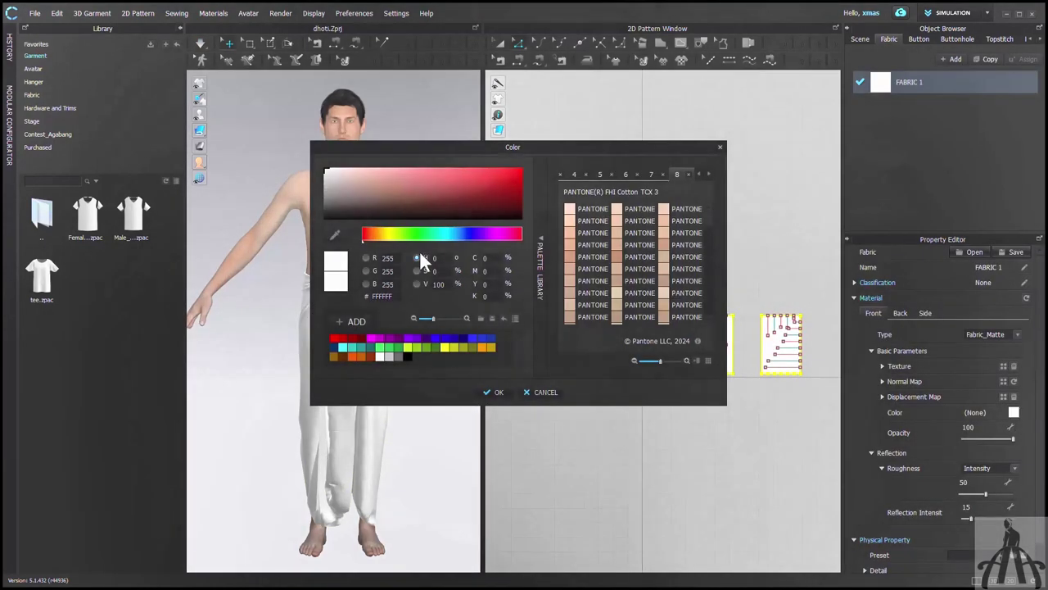
left_click(384, 235)
left_click(522, 168)
left_click_drag(546, 149, 684, 142)
left_click(521, 235)
left_click_drag(519, 233, 519, 235)
left_click(634, 386)
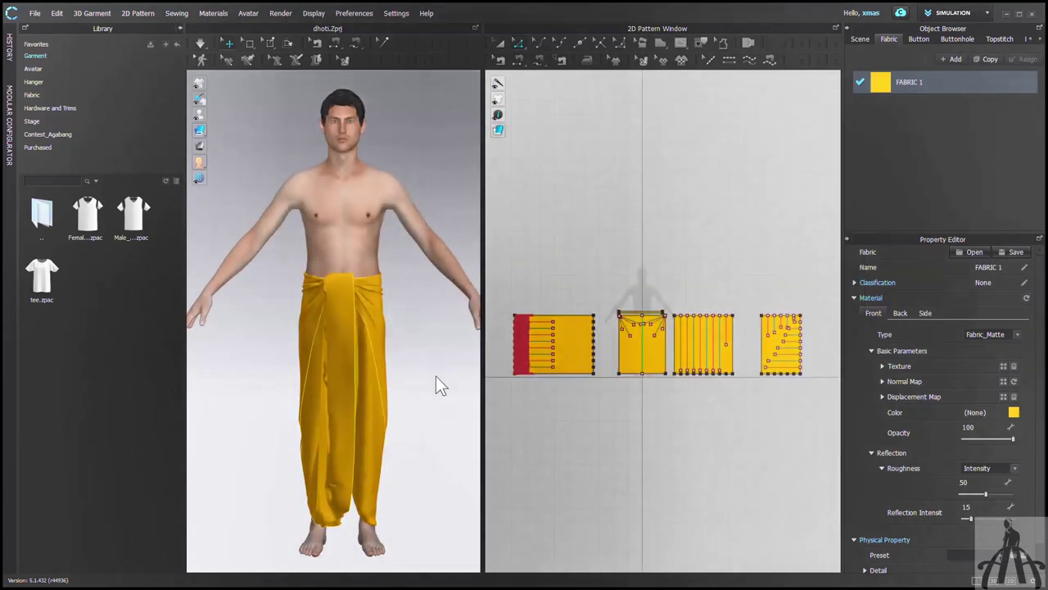
Step: Create a rectangle pattern 100 in wide and 30 in high and place it just above the dhoti panels
left_click(660, 42)
left_click(676, 75)
type("80")
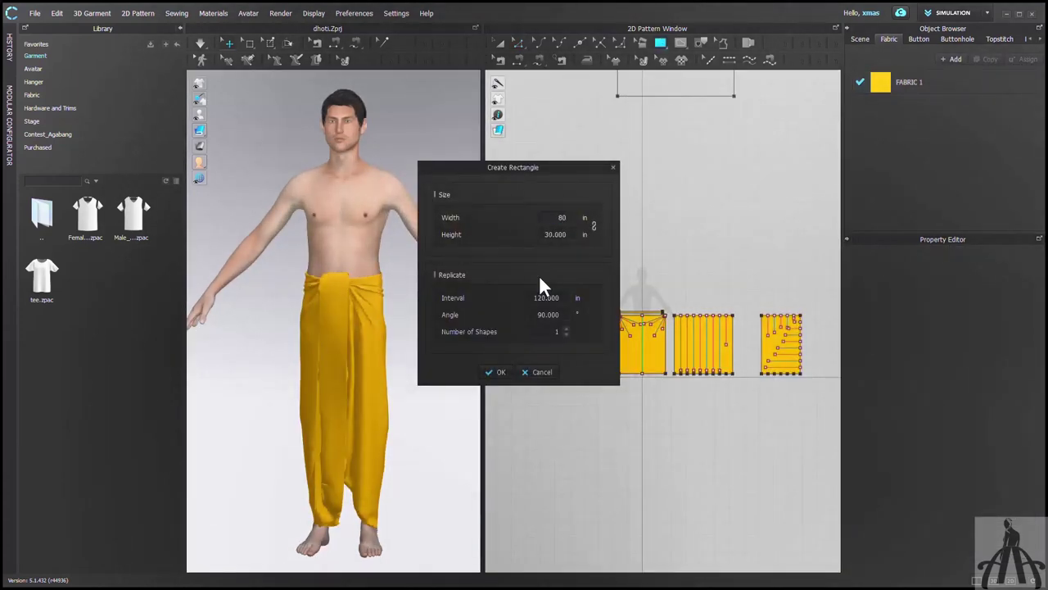
key("BackSpace")
key("BackSpace")
type("100")
left_click(499, 372)
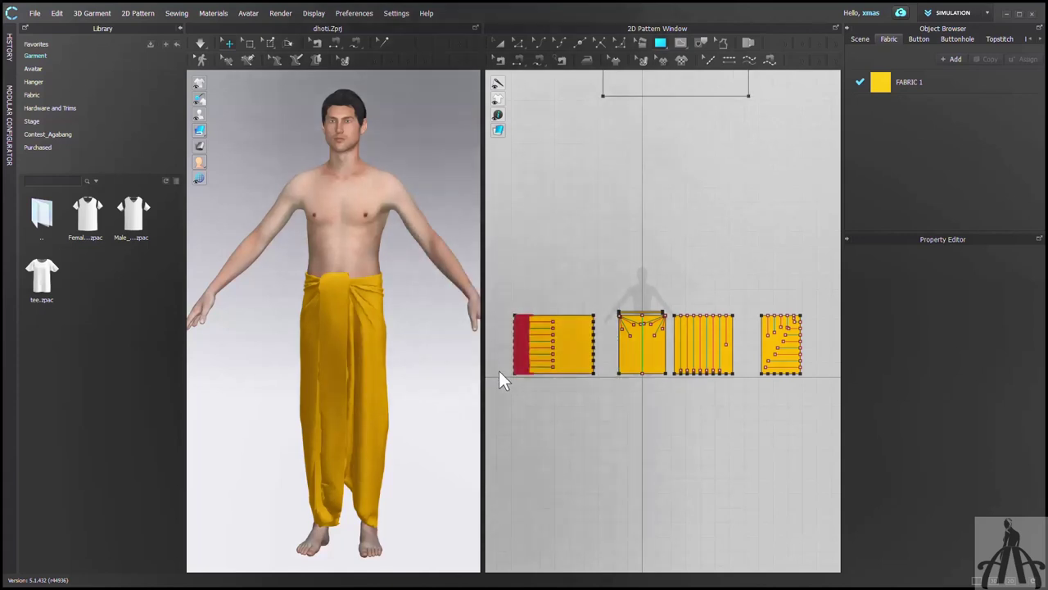
left_click(502, 43)
left_click_drag(659, 94, 599, 266)
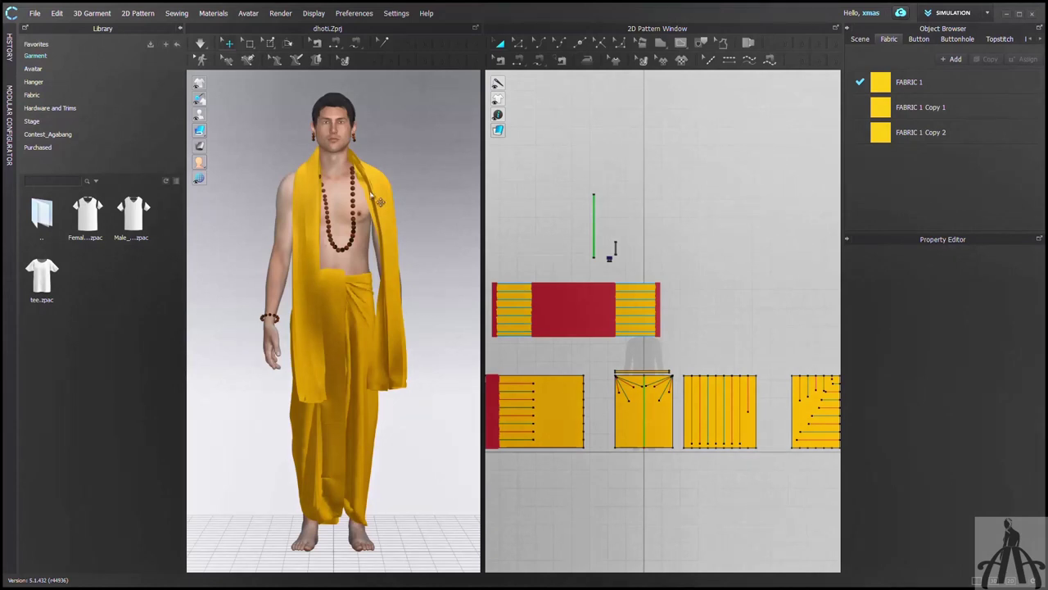
Step: Replace the avatar's face texture with the image that has a red tilak on the forehead
scroll(353, 234, "up", 3)
right_click_drag(407, 235, 375, 143)
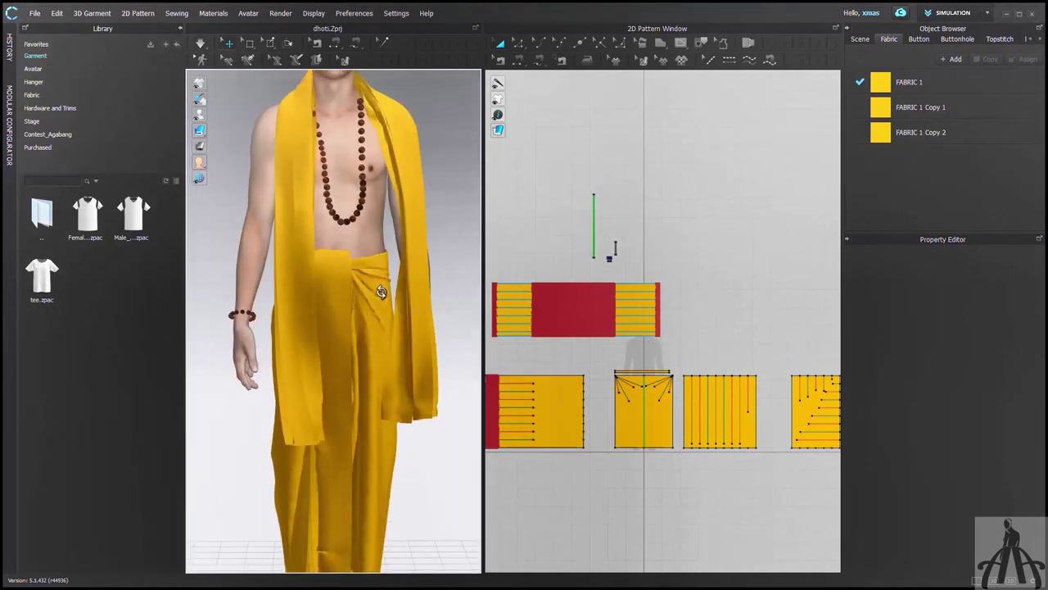
middle_click_drag(442, 99, 428, 115)
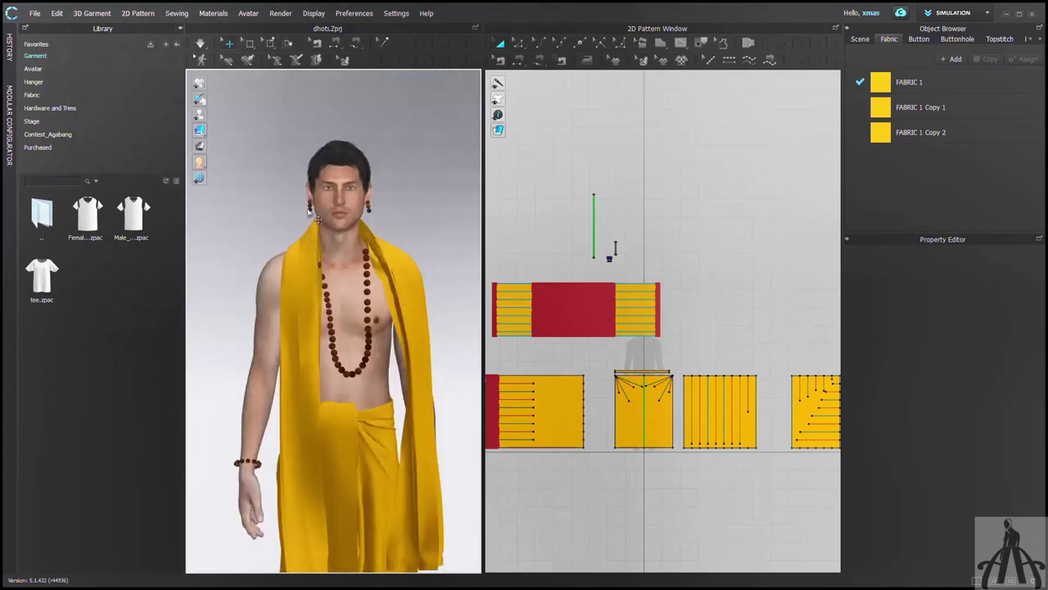
left_click(344, 174)
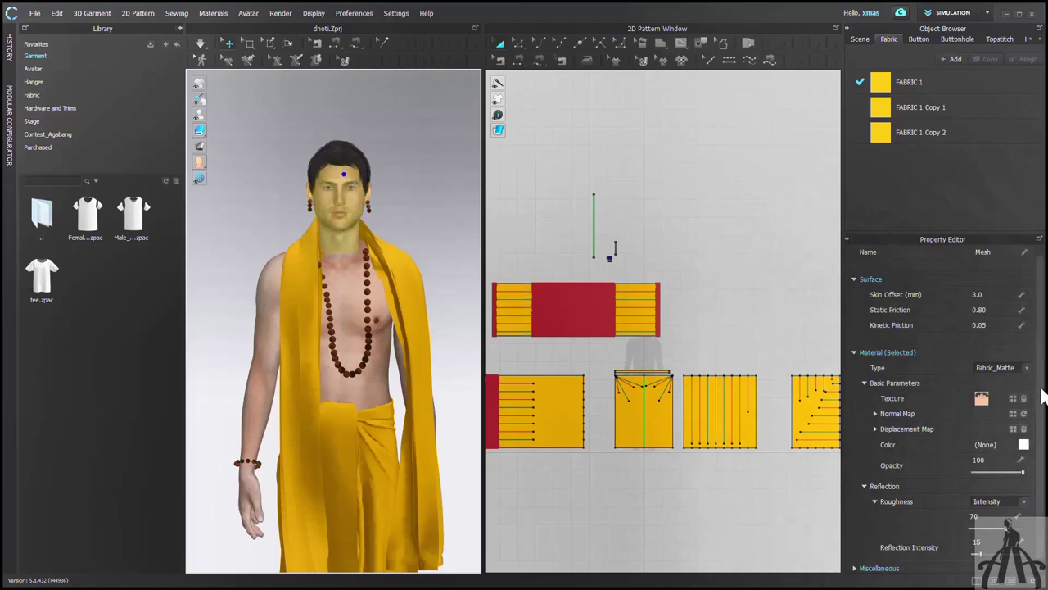
left_click(1014, 398)
left_click(372, 367)
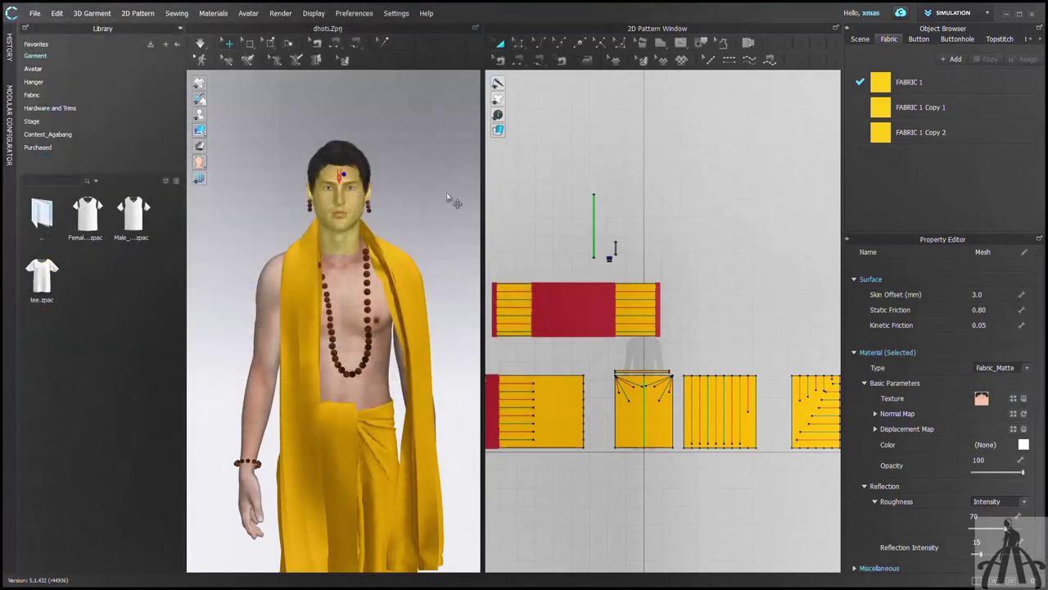
Step: Apply the image ram ji eye.jpg as the texture of the avatar's eyes
scroll(409, 180, "up", 6)
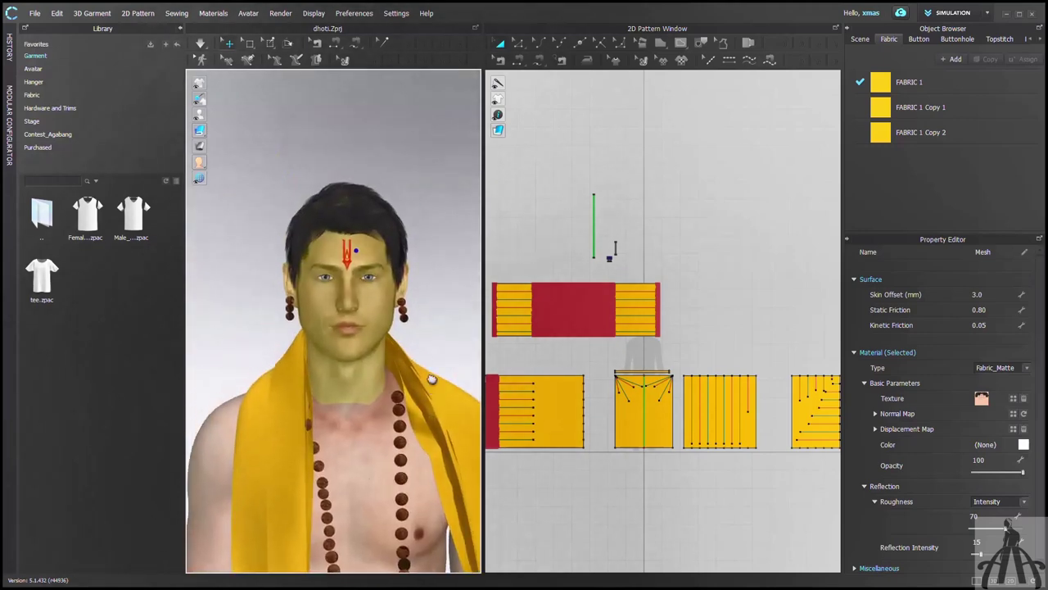
scroll(432, 380, "up", 3)
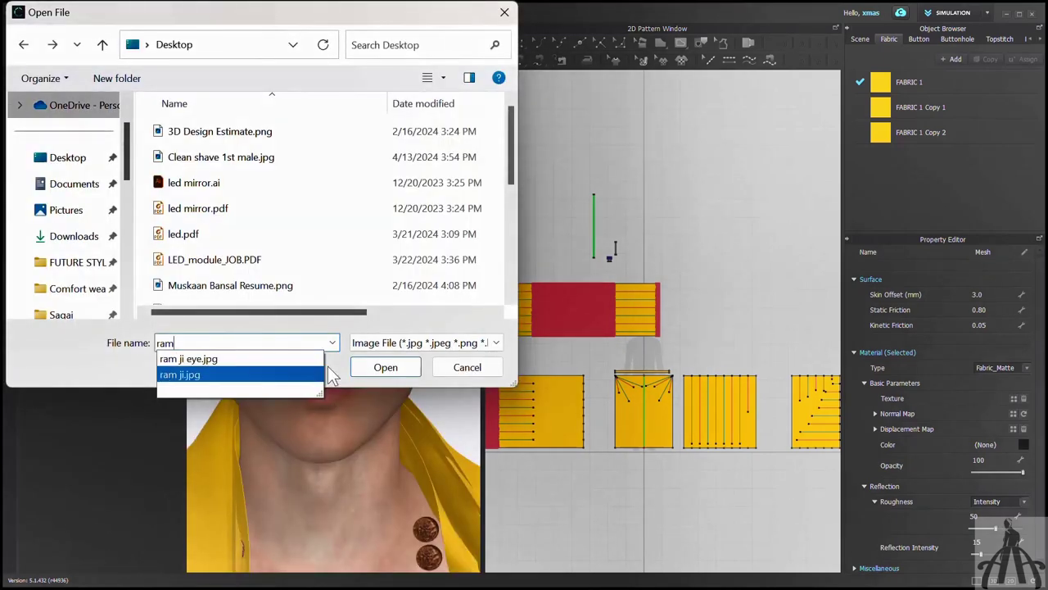
left_click(308, 358)
left_click(367, 367)
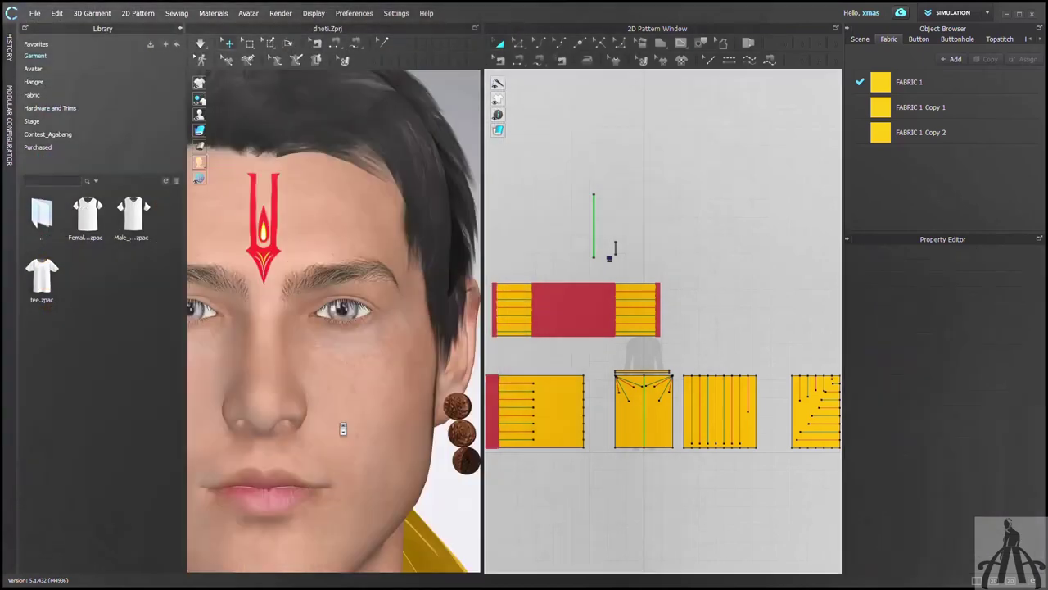
Step: Examine the finished avatar from the front, from the face and bead necklace down to the draped shawl and dhoti
scroll(348, 439, "down", 5)
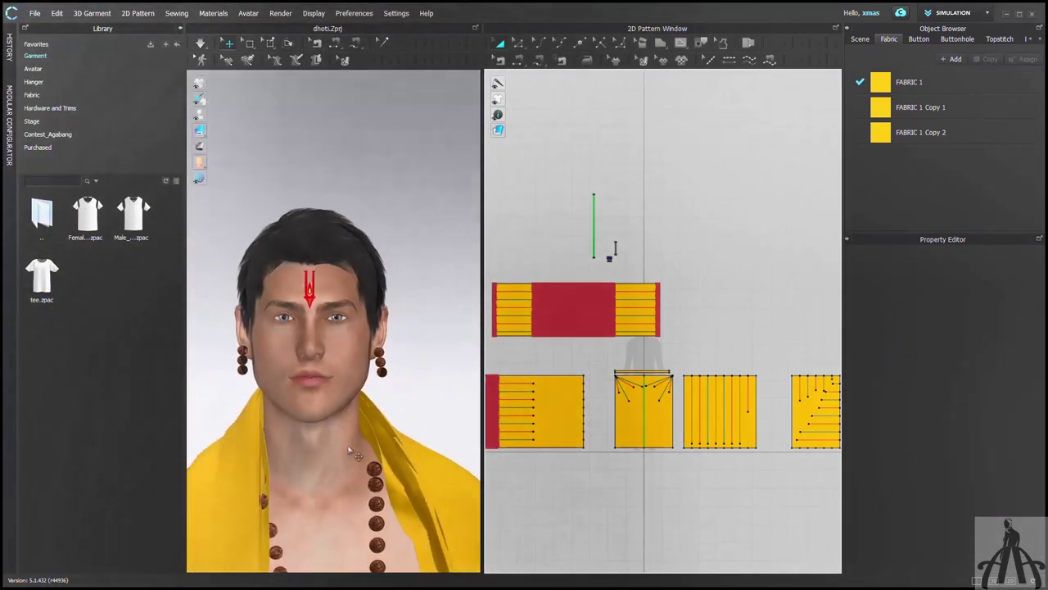
middle_click_drag(348, 450, 368, 350)
scroll(369, 350, "down", 3)
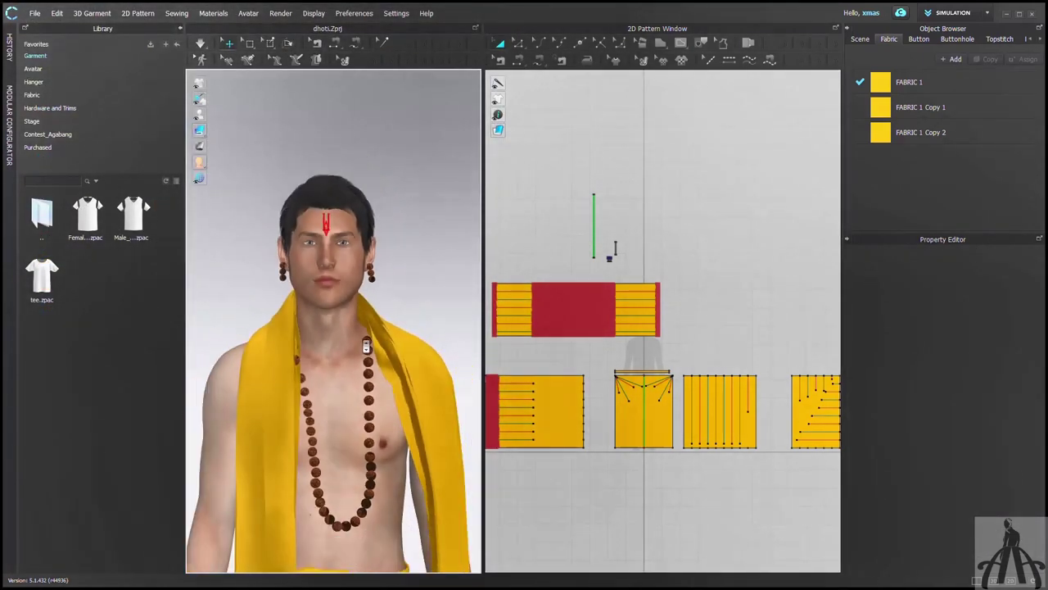
scroll(432, 296, "down", 5)
scroll(418, 277, "up", 4)
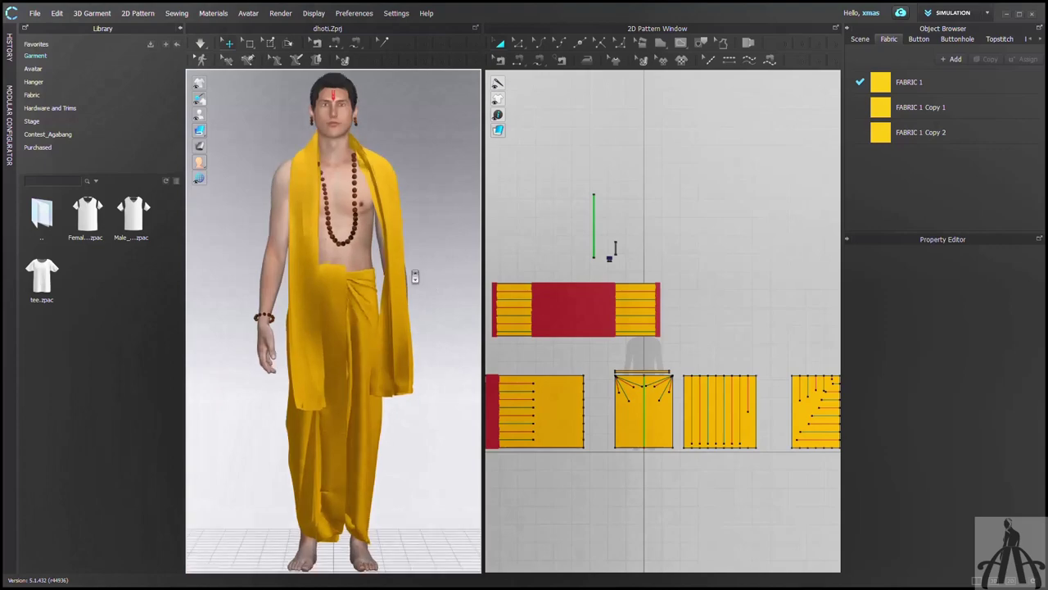
middle_click_drag(430, 297, 384, 295)
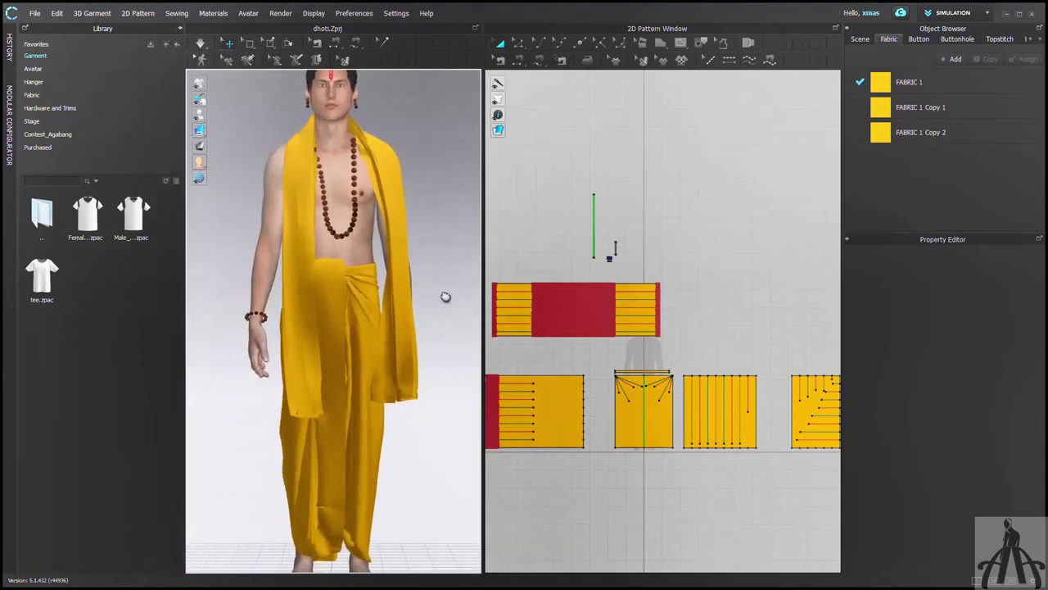